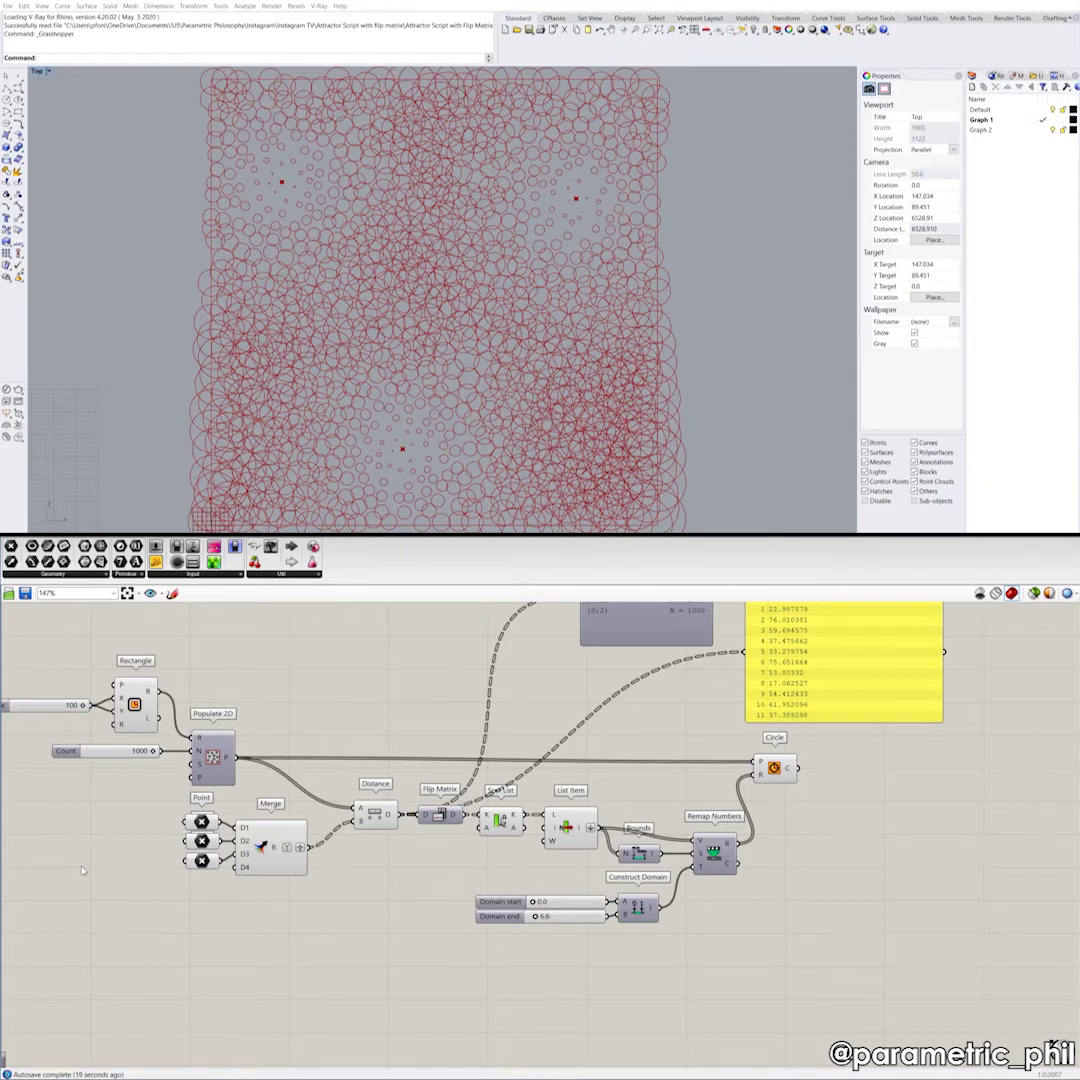
Step: Move the upper-right attractor point of the three-point circle pattern straight up towards the rectangle's top edge
scroll(83, 871, "up", 1)
right_click_drag(85, 866, 168, 856)
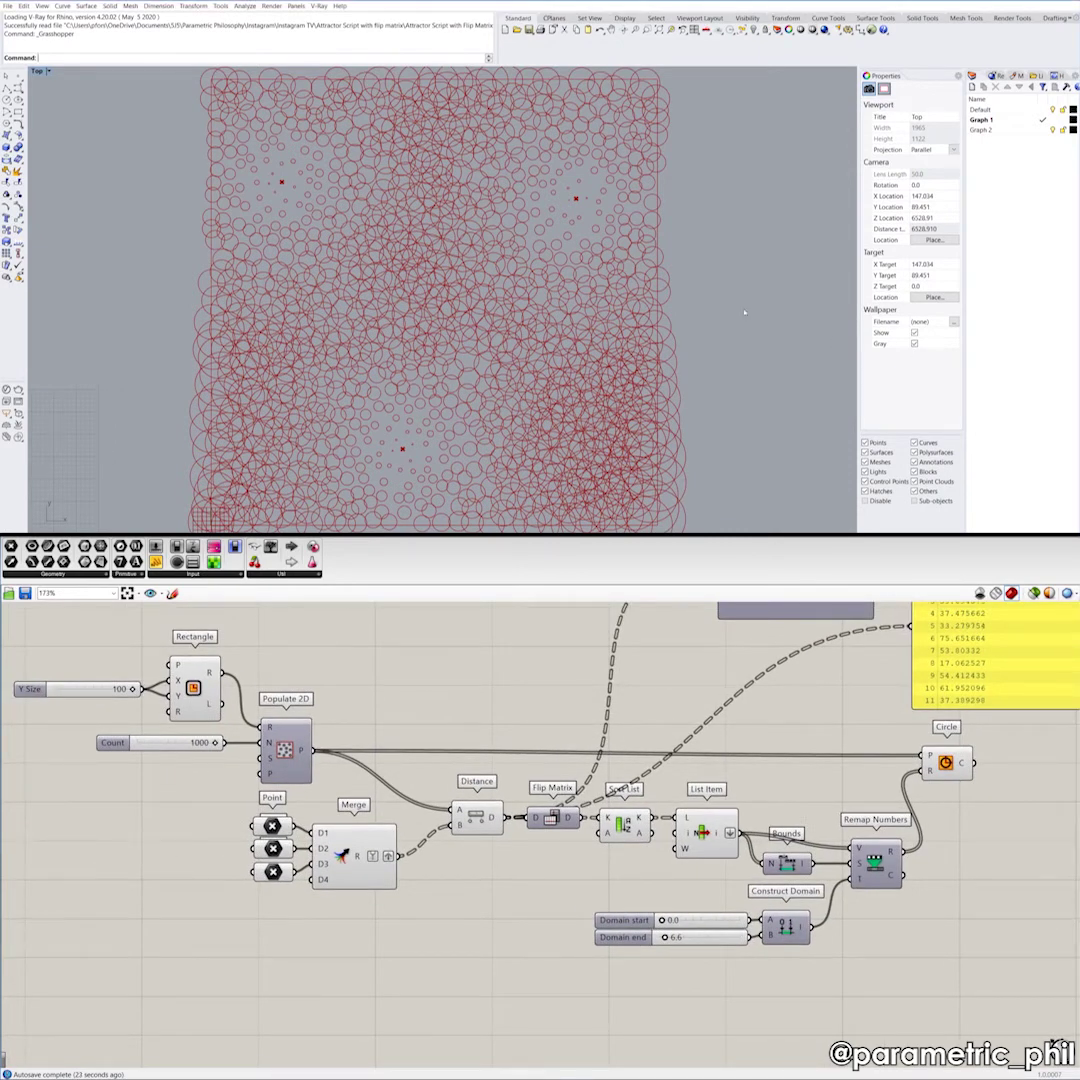
left_click(577, 200)
left_click_drag(580, 211, 574, 133)
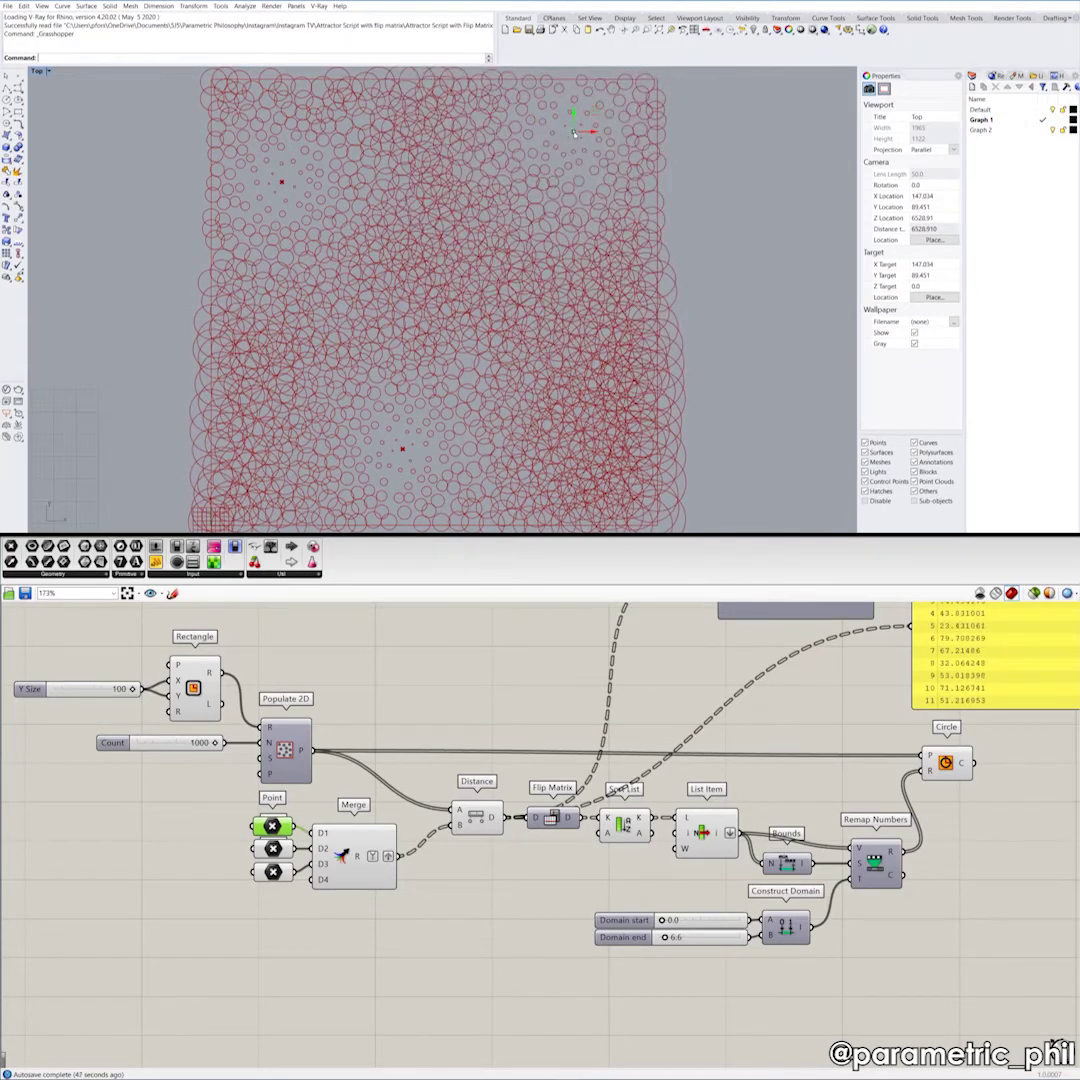
left_click(294, 950)
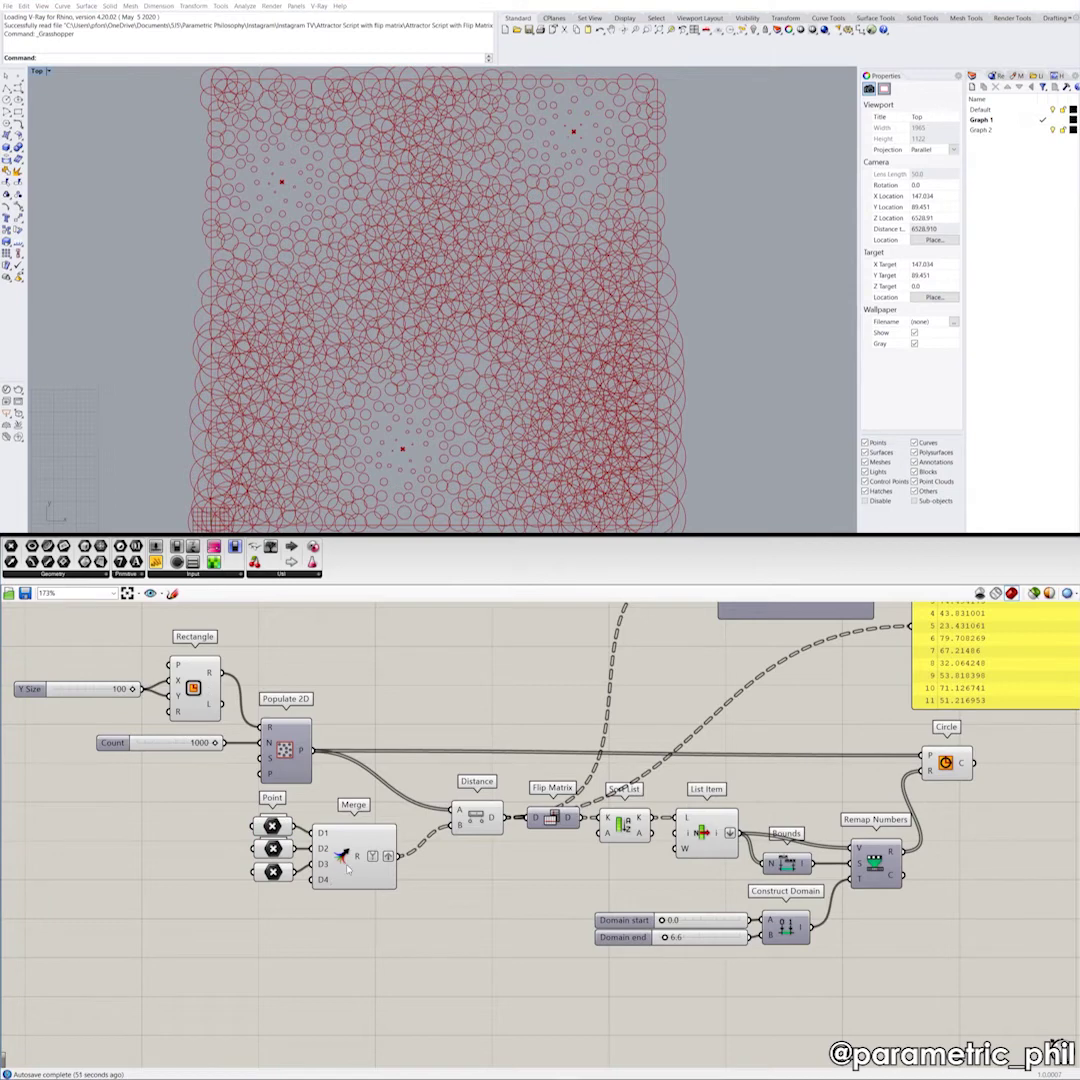
Step: Examine the Flip Matrix component and its neighbours in the three-point attractor definition
scroll(344, 866, "down", 3)
scroll(338, 872, "up", 3)
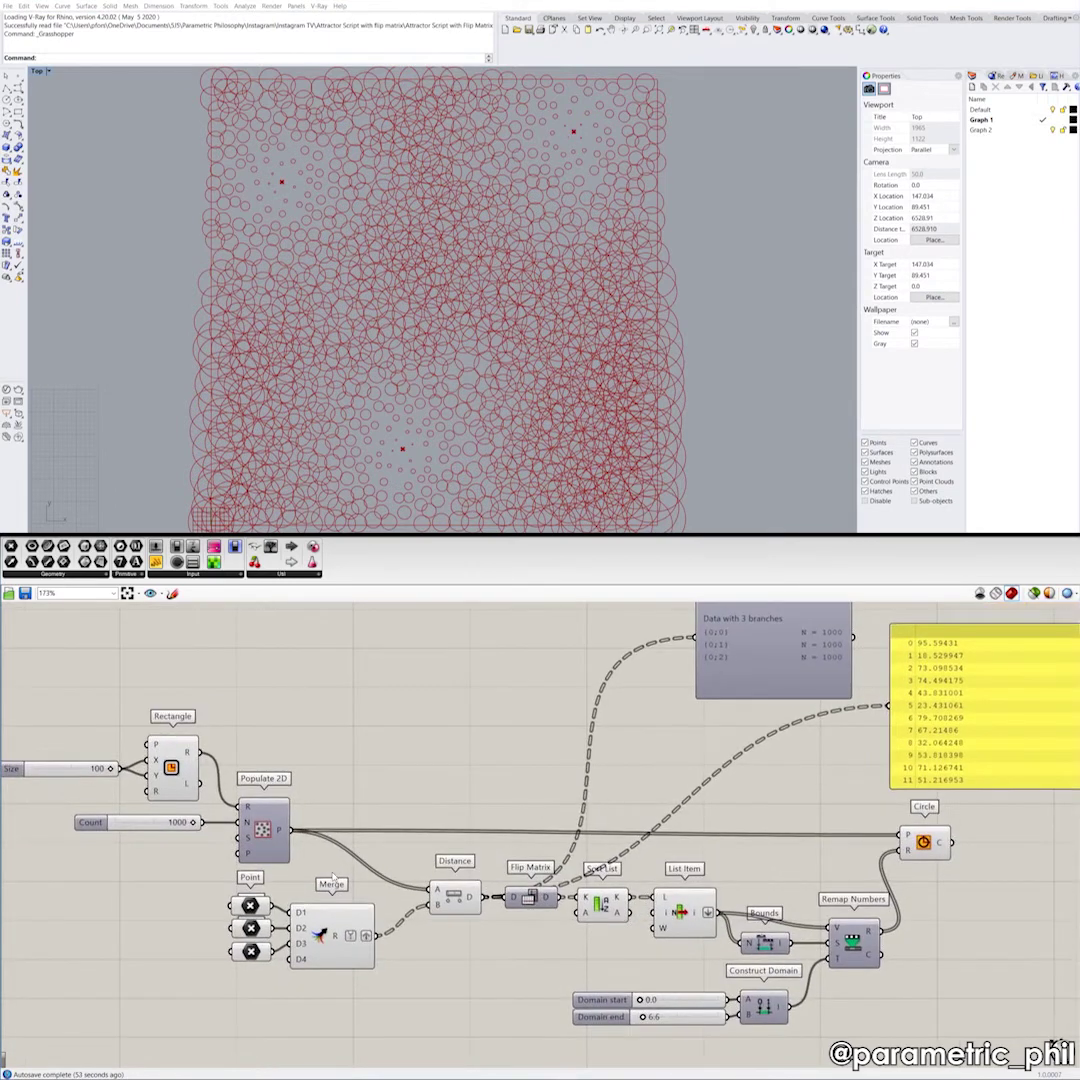
right_click_drag(332, 877, 360, 867)
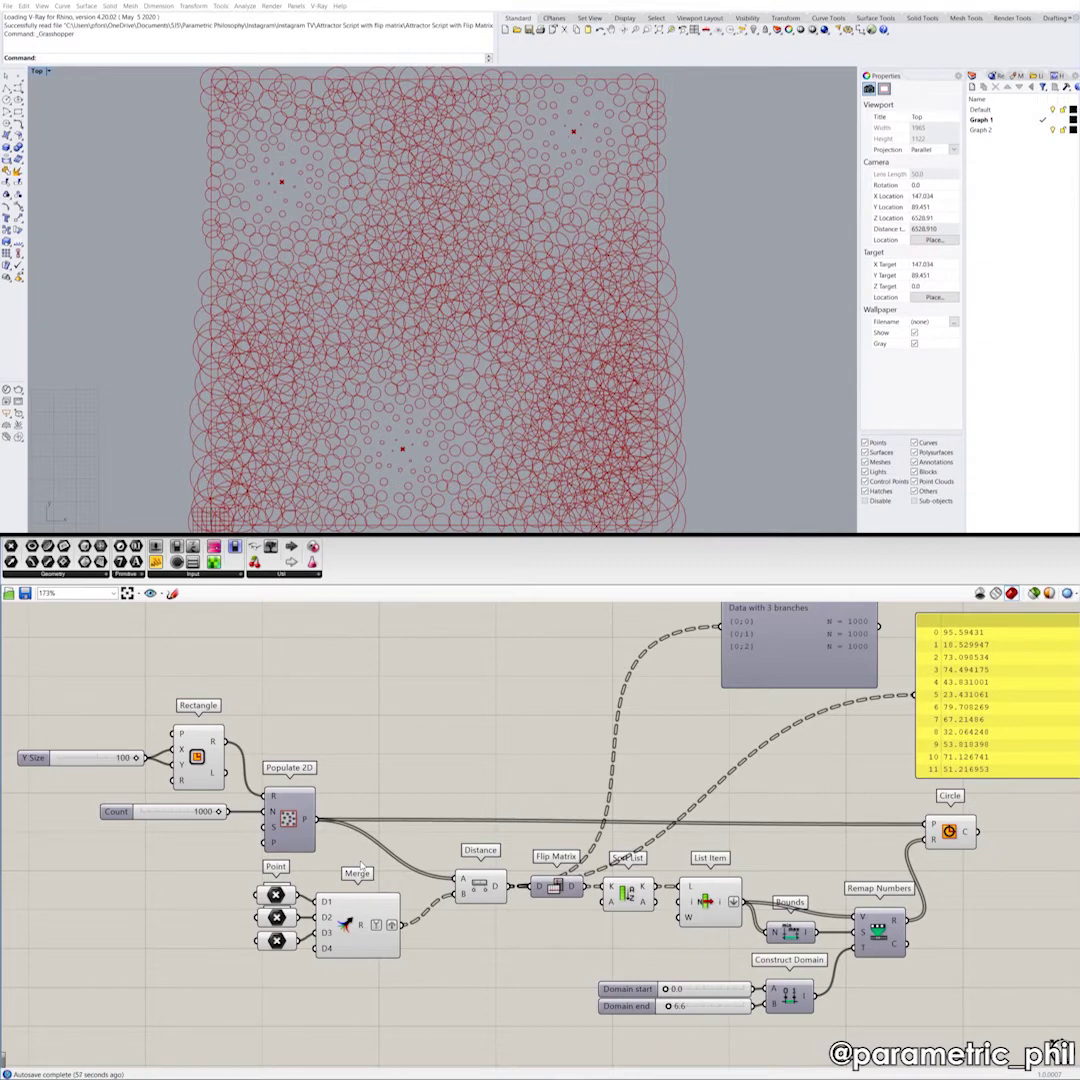
scroll(407, 866, "up", 2)
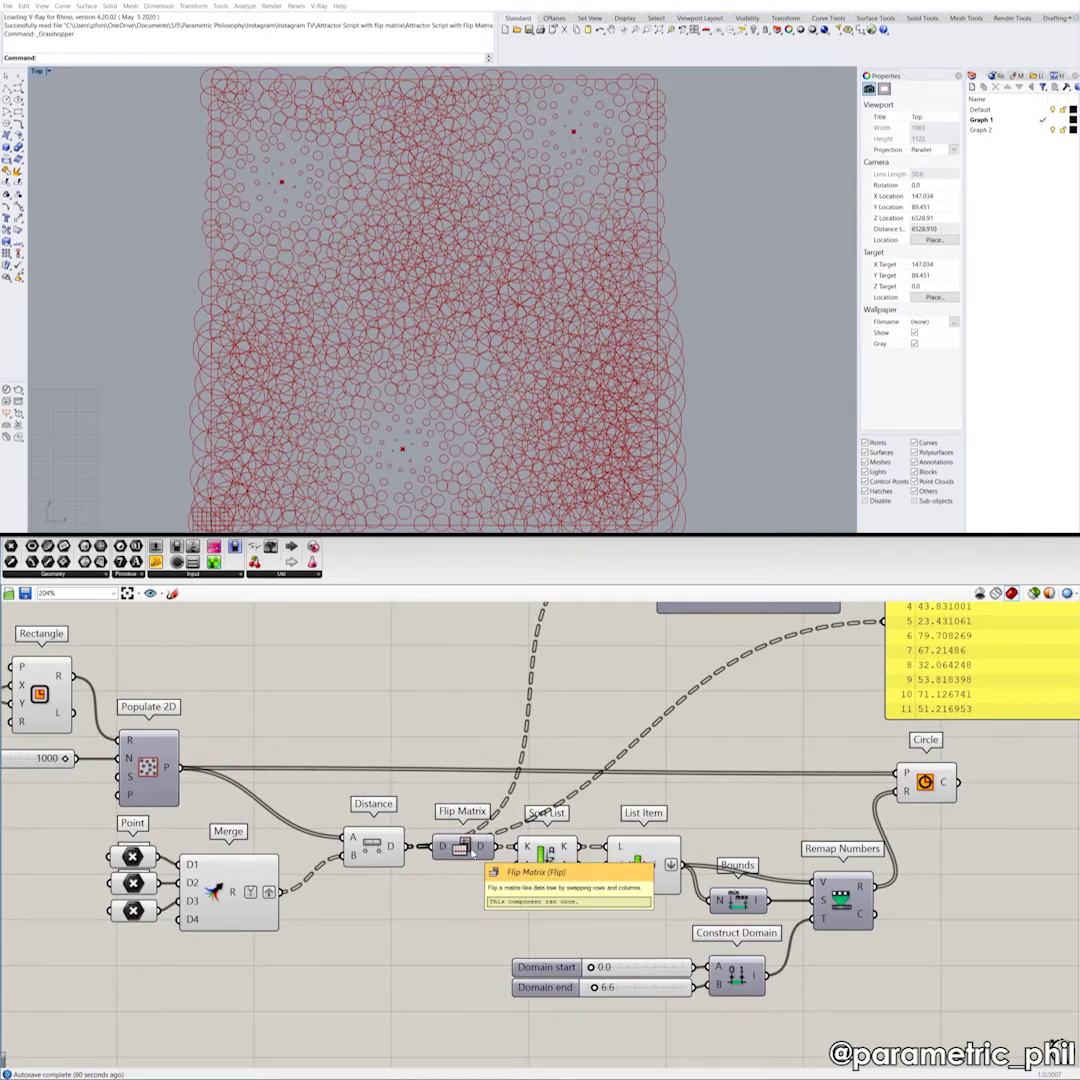
left_click(470, 842)
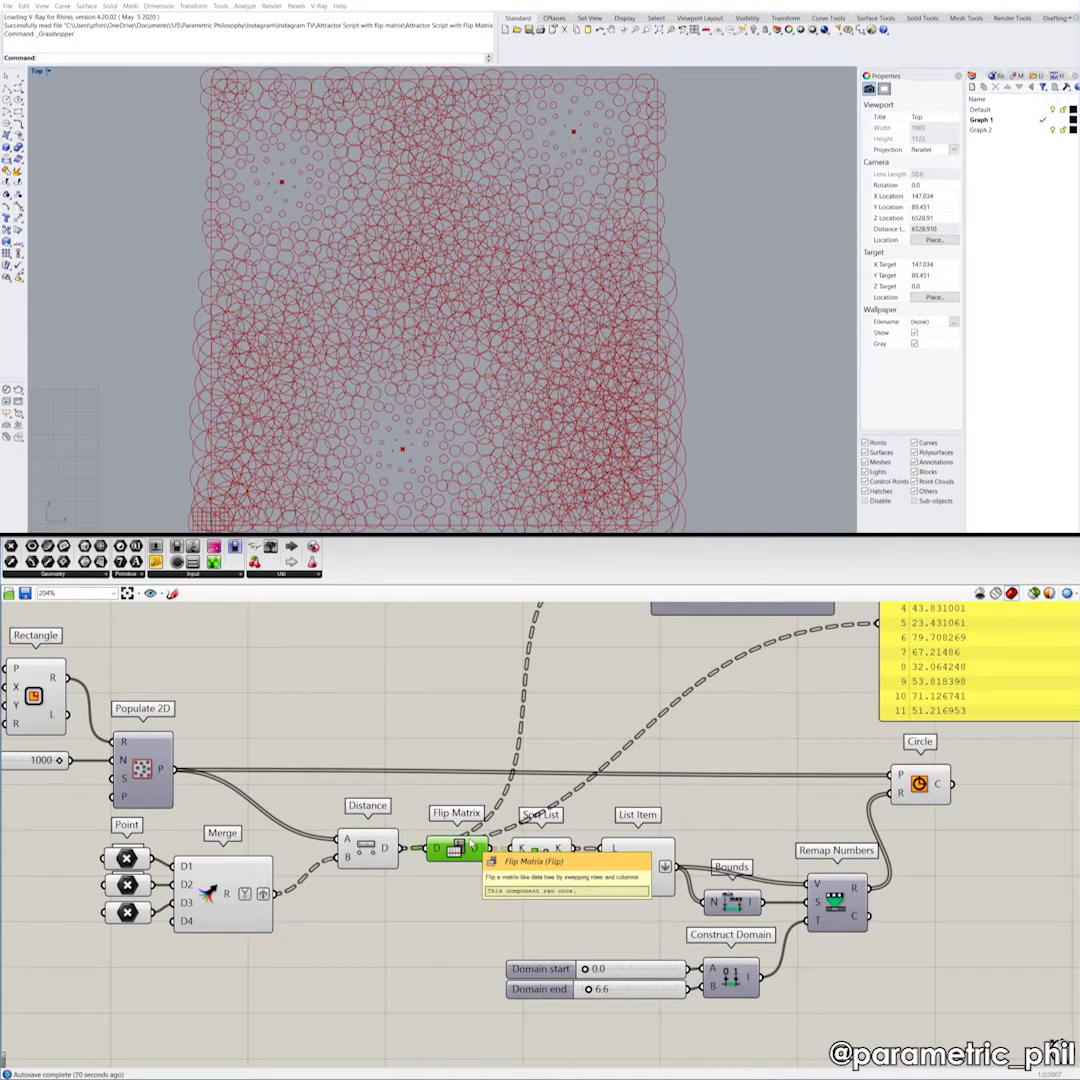
right_click_drag(384, 908, 418, 874)
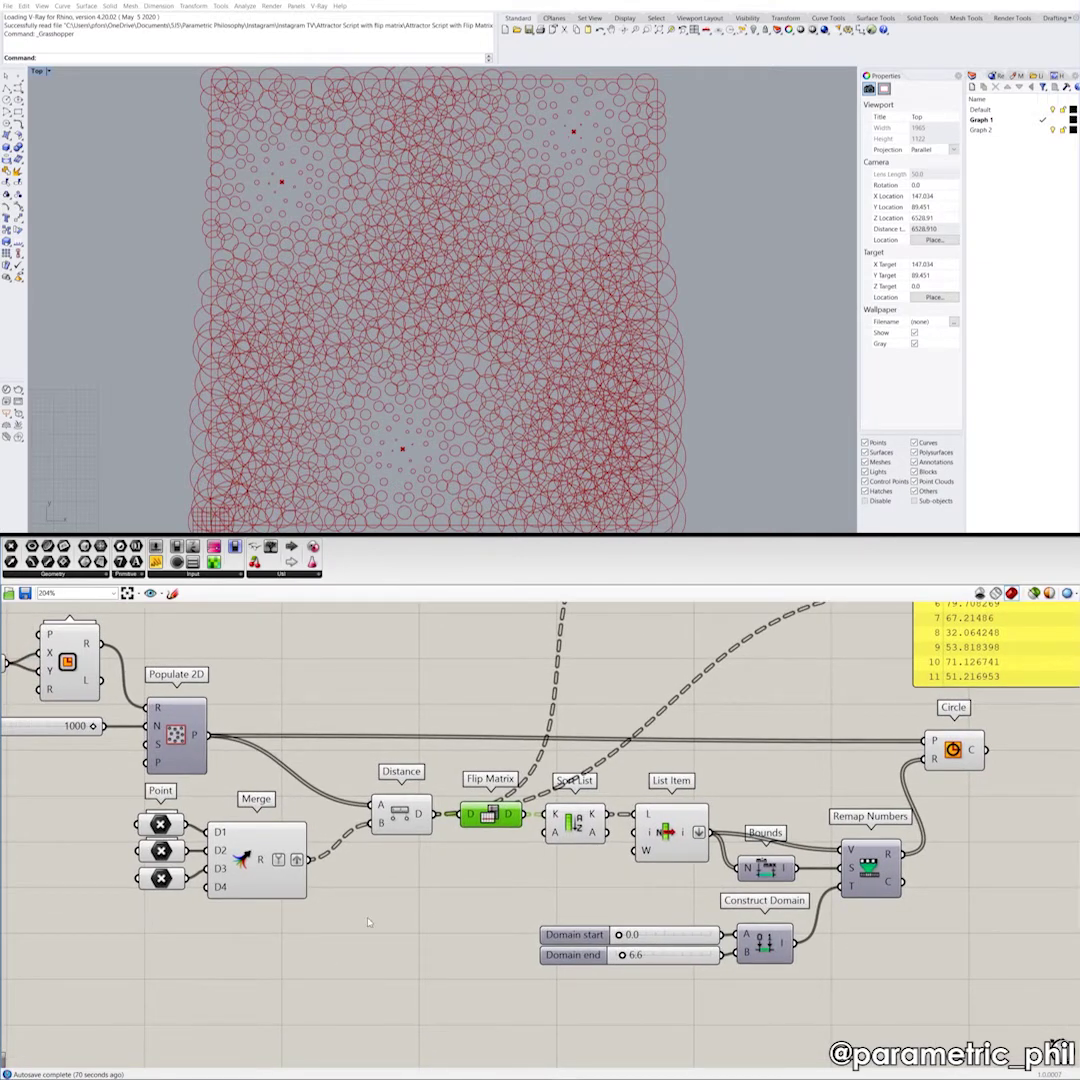
Step: Disable all components of the three-point attractor definition, including its Param Viewer and data panel
scroll(414, 888, "down", 3)
scroll(416, 893, "down", 2)
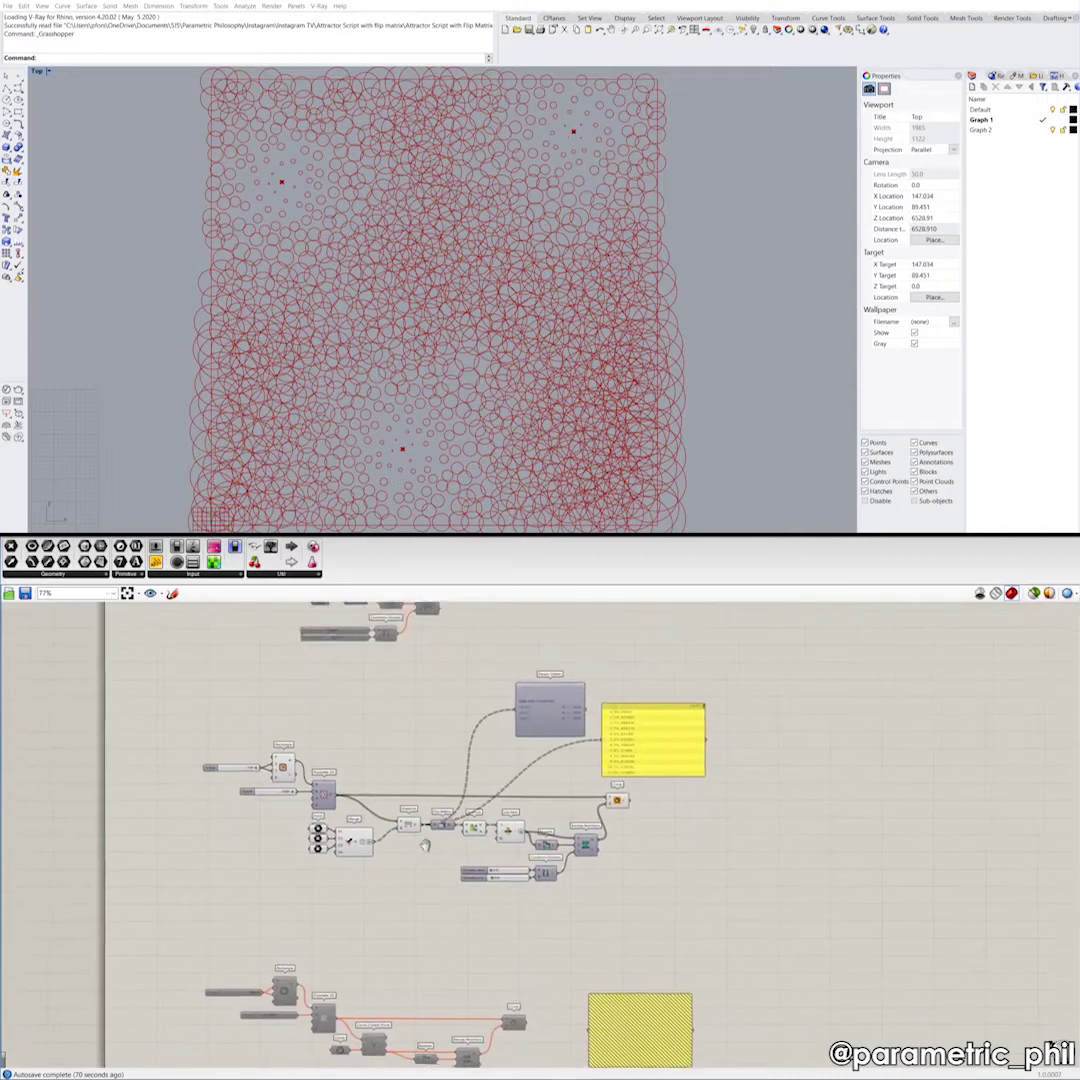
left_click_drag(704, 918, 130, 648)
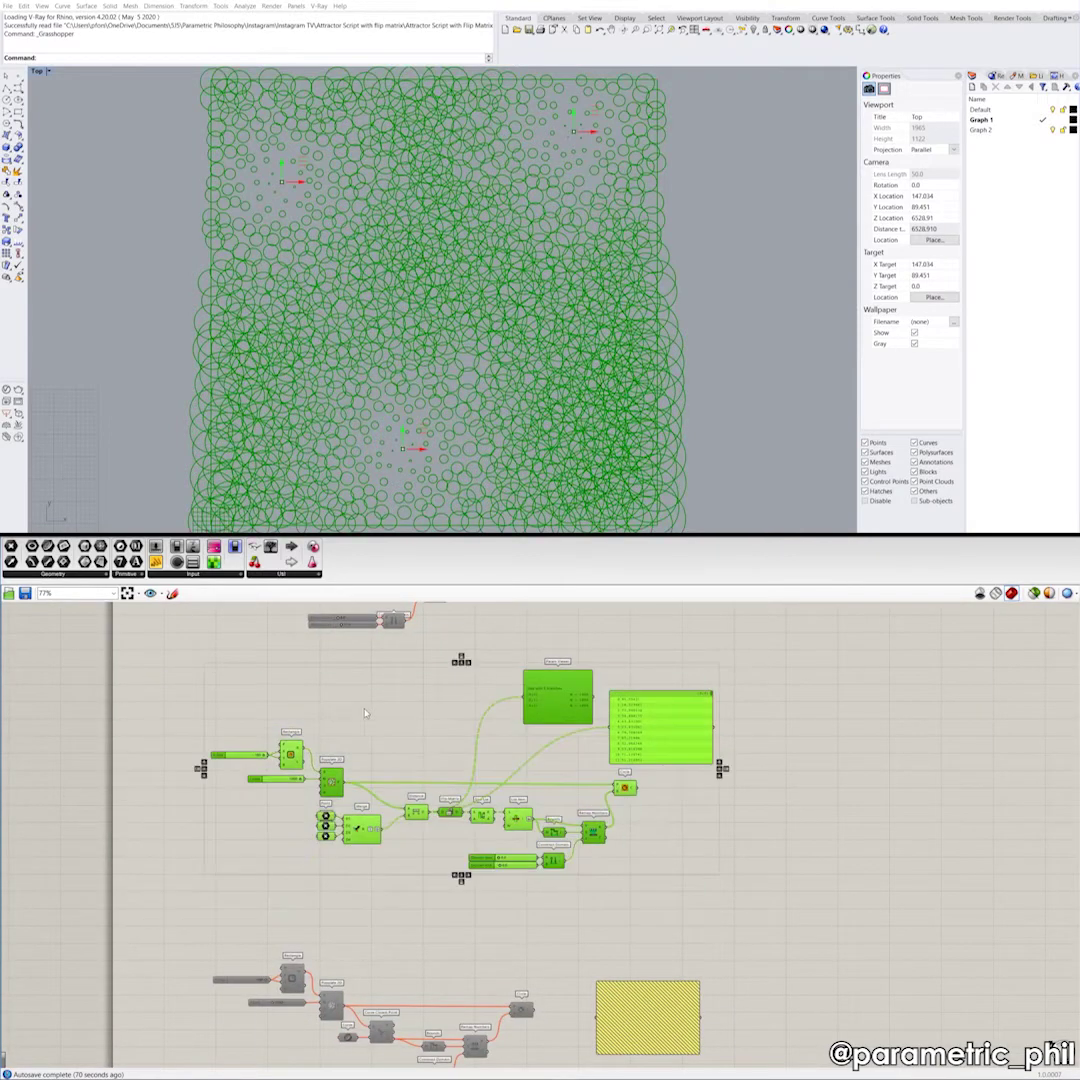
right_click(411, 711)
left_click(440, 752)
Step: Enable all components of the single-point attractor definition located above the three-point one
right_click_drag(405, 694, 436, 890)
scroll(436, 890, "up", 2)
left_click(549, 781)
right_click_drag(549, 781, 594, 852)
left_click_drag(695, 670, 128, 892)
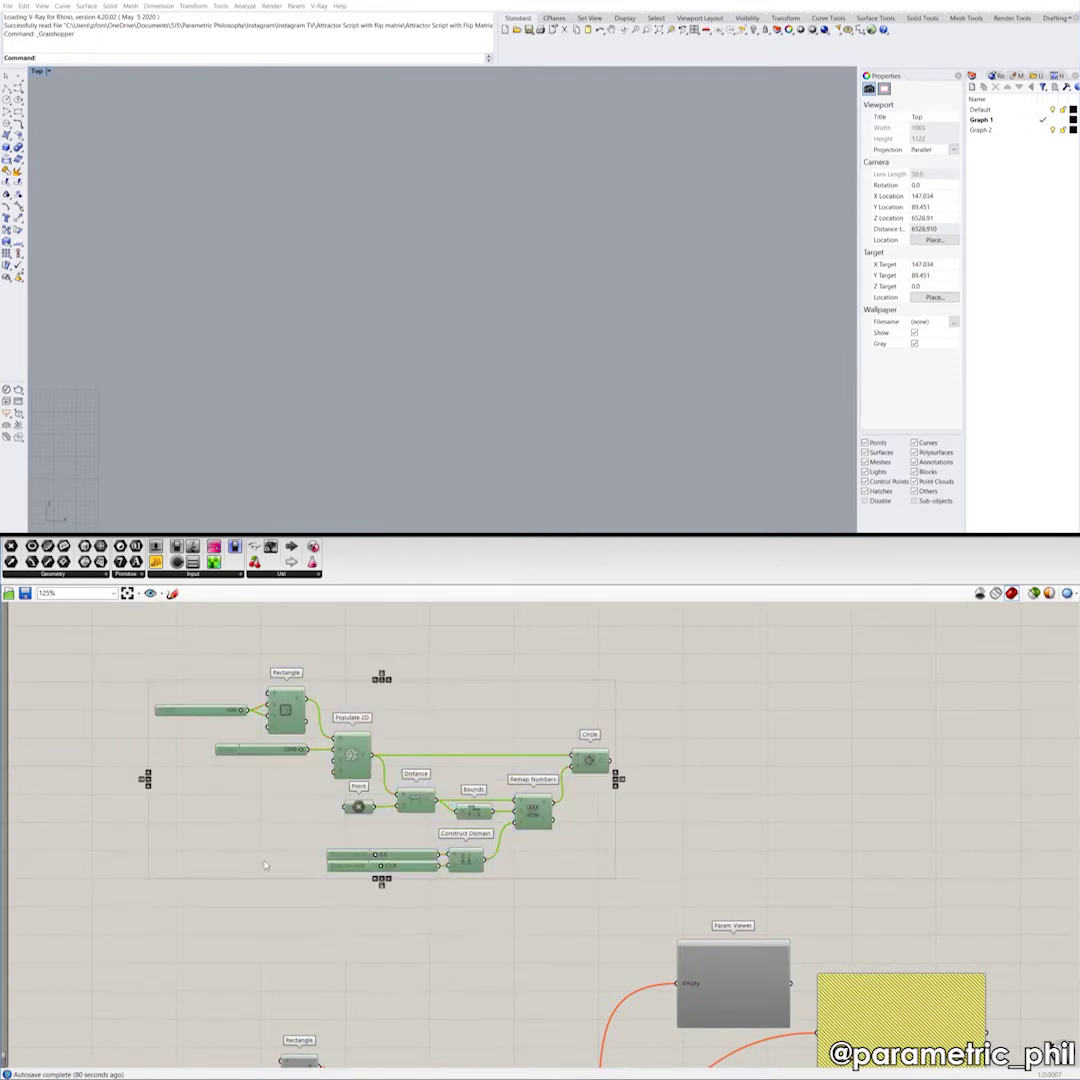
right_click(266, 862)
left_click(293, 889)
left_click(283, 831)
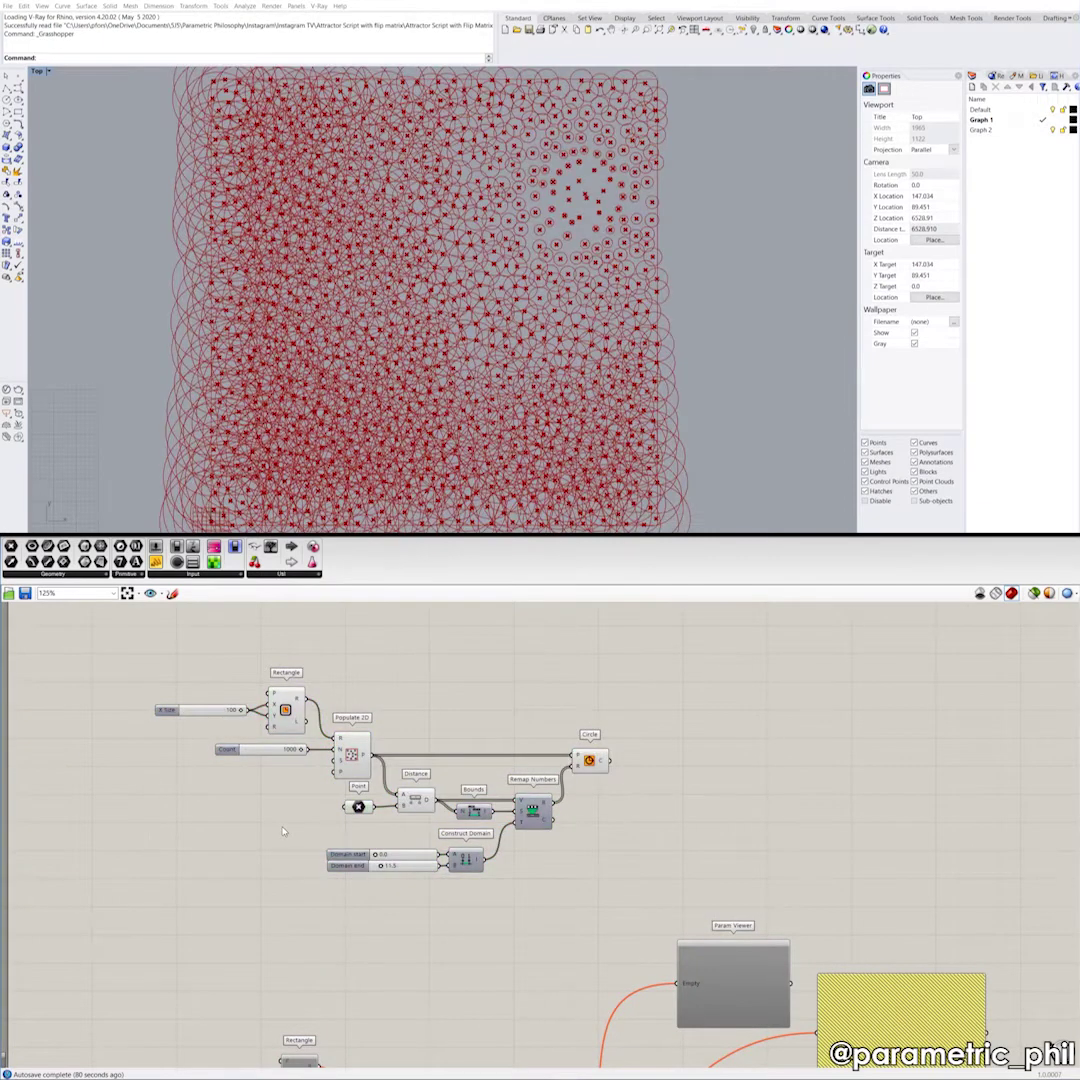
Step: Move the single attractor point slightly upward inside the populated rectangle
scroll(314, 752, "up", 2)
left_click(363, 757)
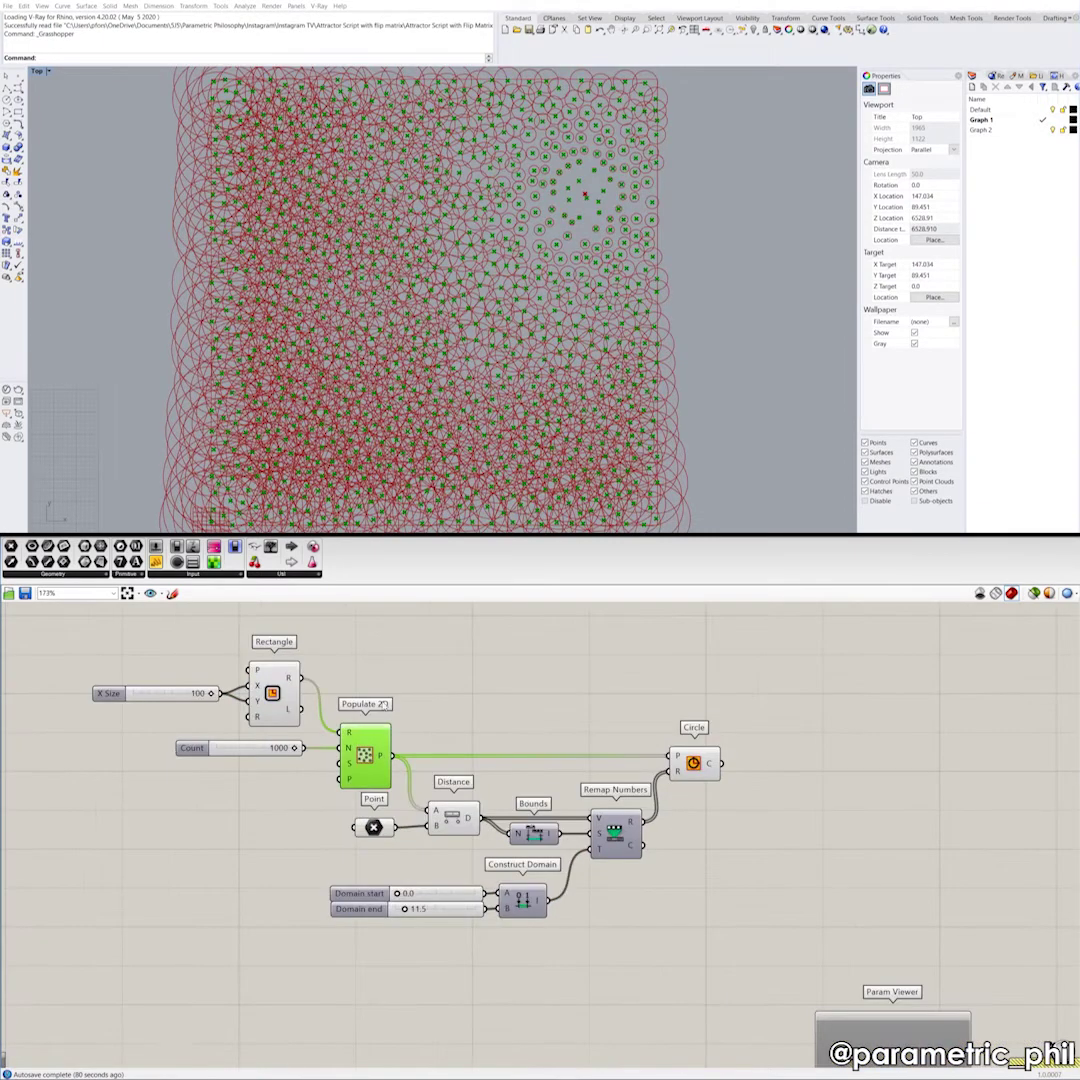
left_click(372, 827)
mouse_move(586, 194)
left_mouse_down()
mouse_move(592, 232)
mouse_move(535, 357)
mouse_move(256, 240)
mouse_move(534, 158)
mouse_move(573, 177)
mouse_move(563, 127)
mouse_move(338, 148)
mouse_move(546, 148)
mouse_move(555, 310)
mouse_move(290, 355)
mouse_move(290, 145)
mouse_move(512, 150)
mouse_move(555, 170)
mouse_move(567, 160)
mouse_move(550, 140)
mouse_move(463, 160)
mouse_move(520, 150)
mouse_move(586, 168)
left_mouse_up()
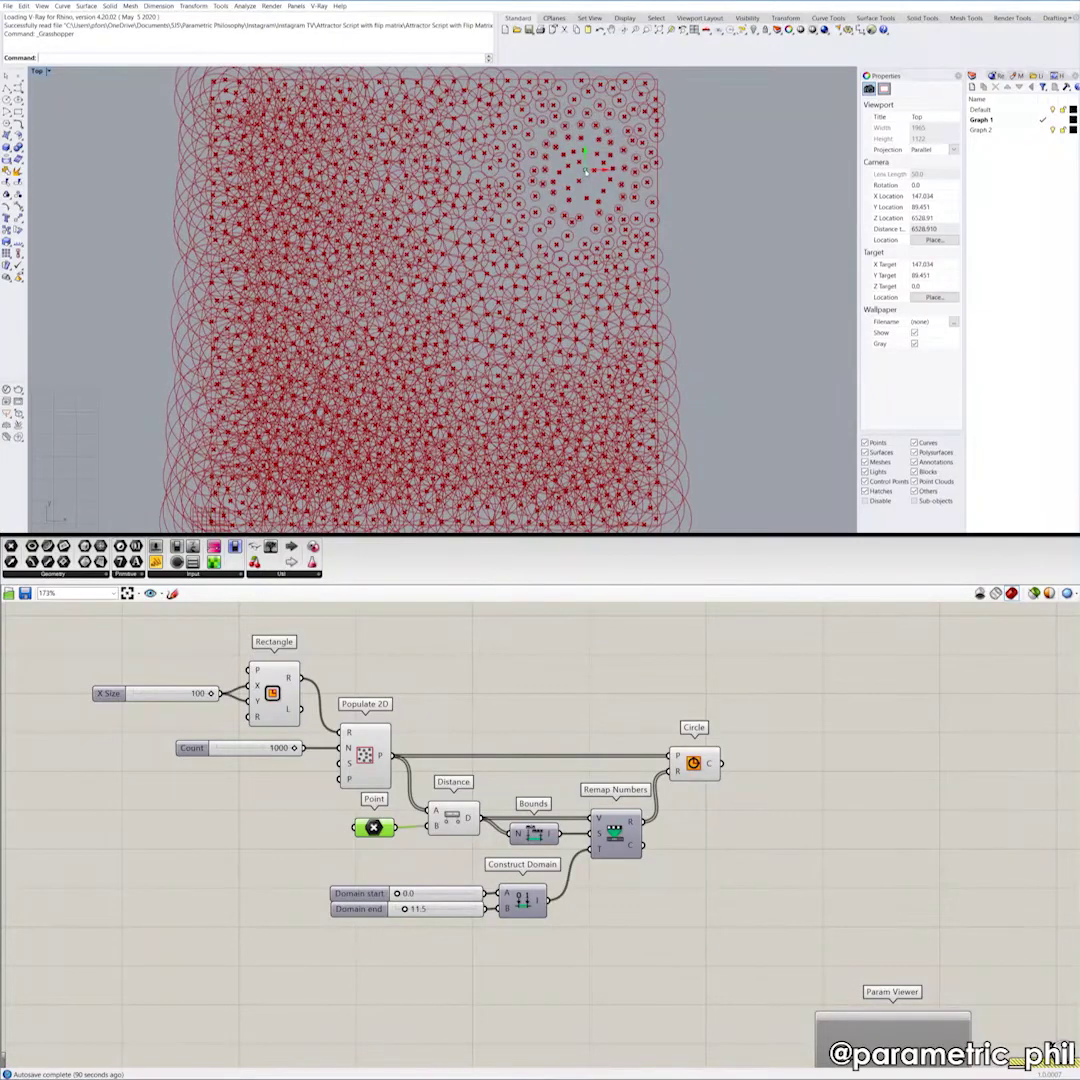
Step: Set one new point for the Point parameter, placing it near the upper middle of the populated rectangle
right_click(373, 827)
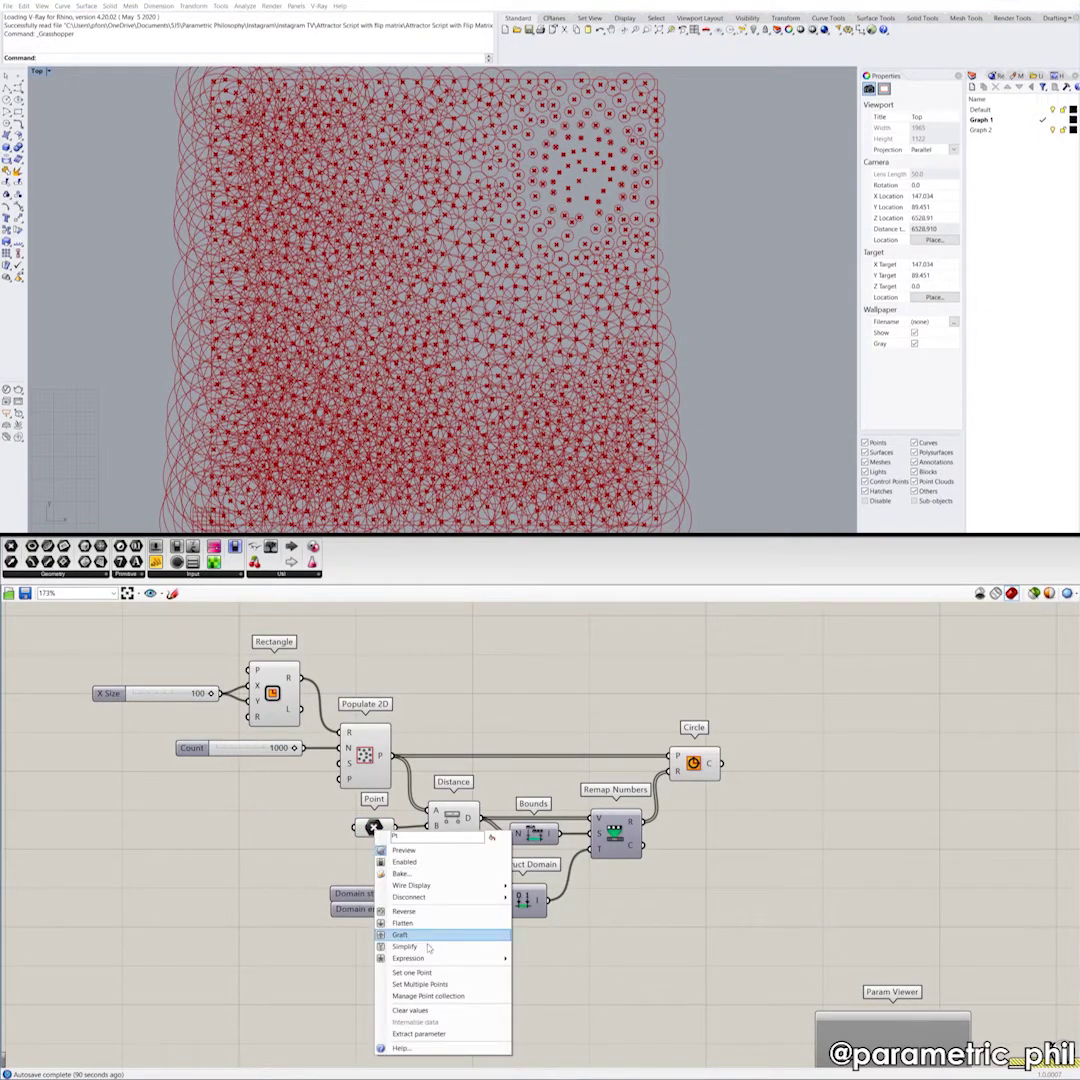
left_click(412, 972)
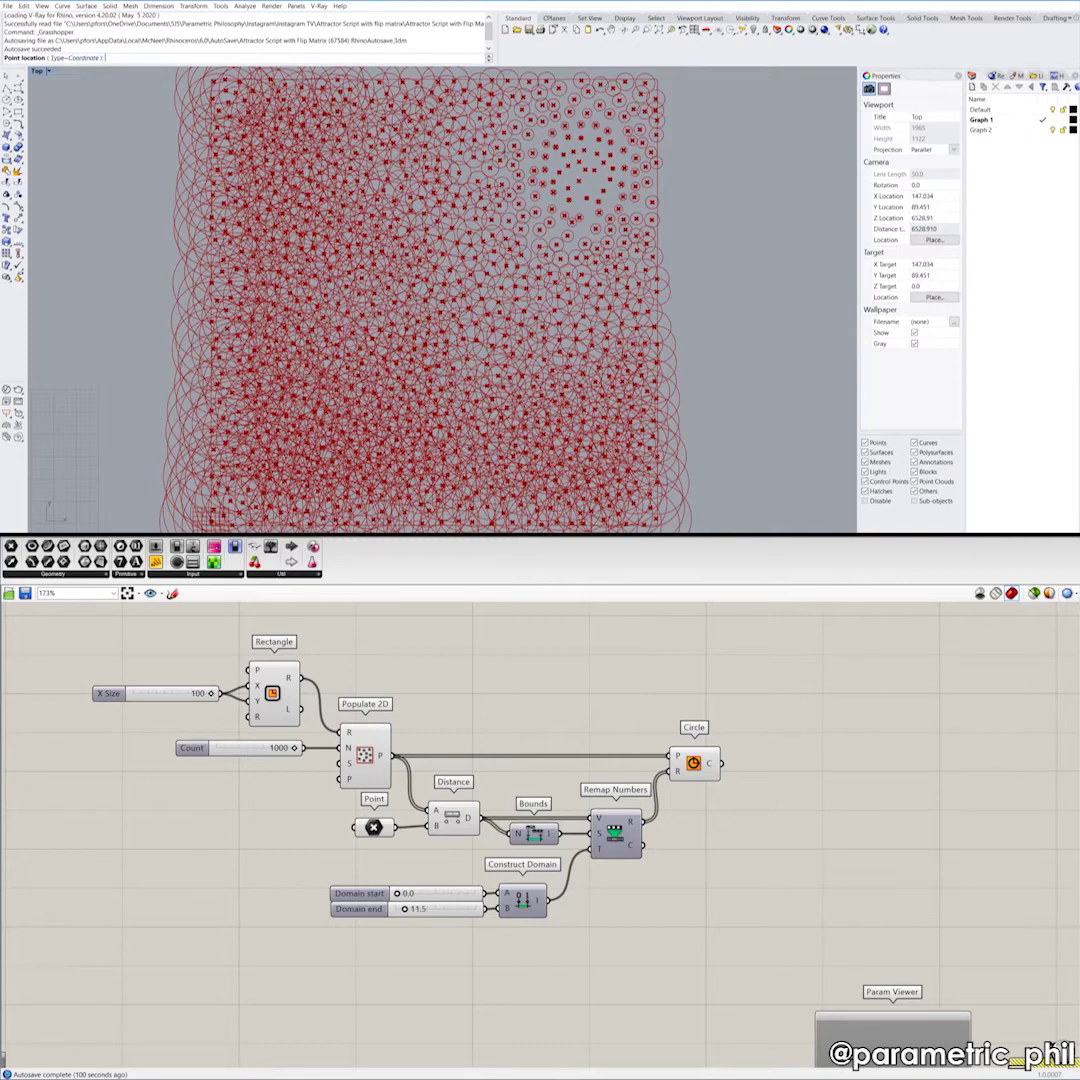
left_click(517, 163)
left_click_drag(372, 827, 374, 839)
left_click(377, 838)
right_click(380, 840)
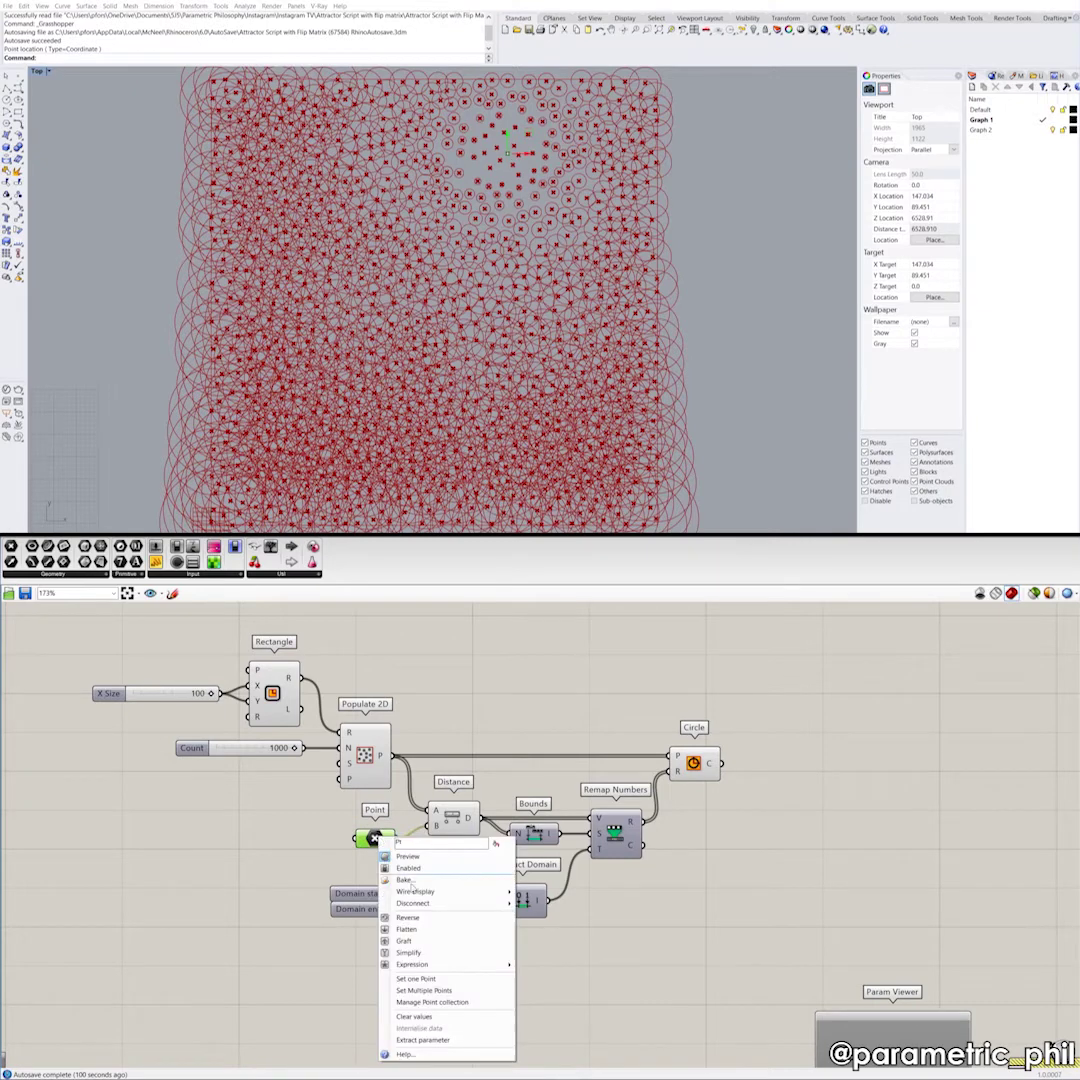
left_click(431, 1017)
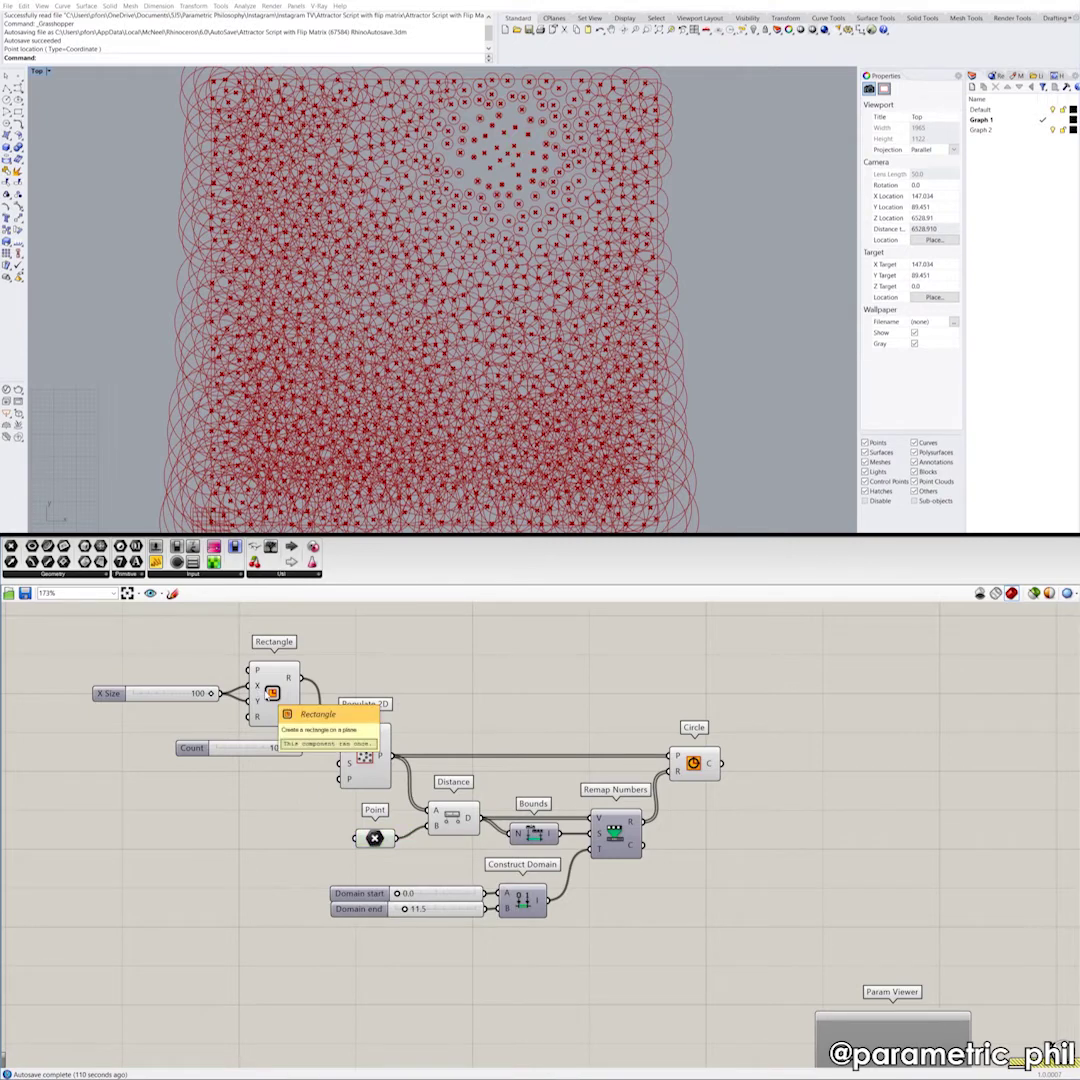
Step: Highlight the outputs of the Rectangle and Populate 2D components in the viewport and examine them
left_click(272, 694)
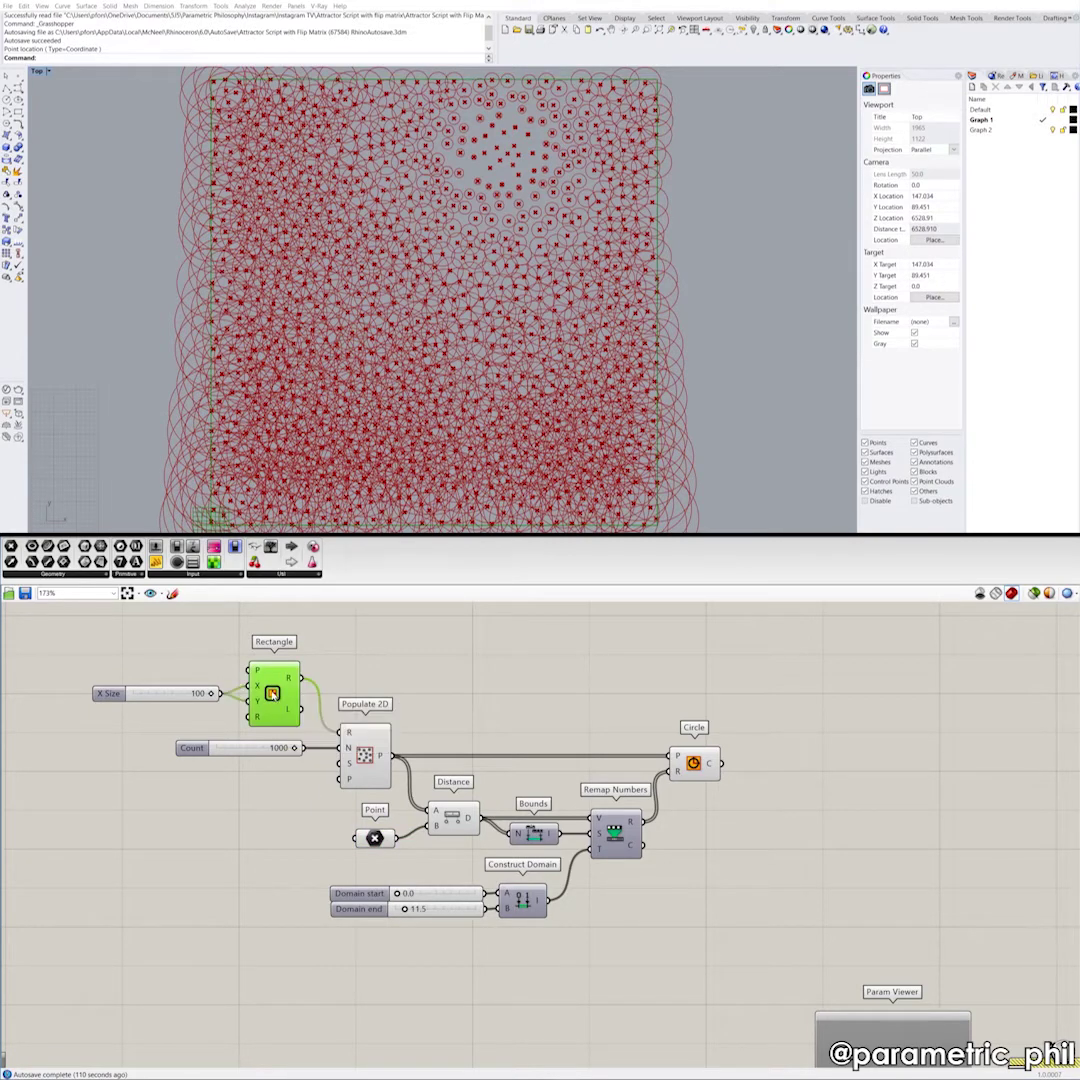
left_click_drag(212, 697, 262, 698)
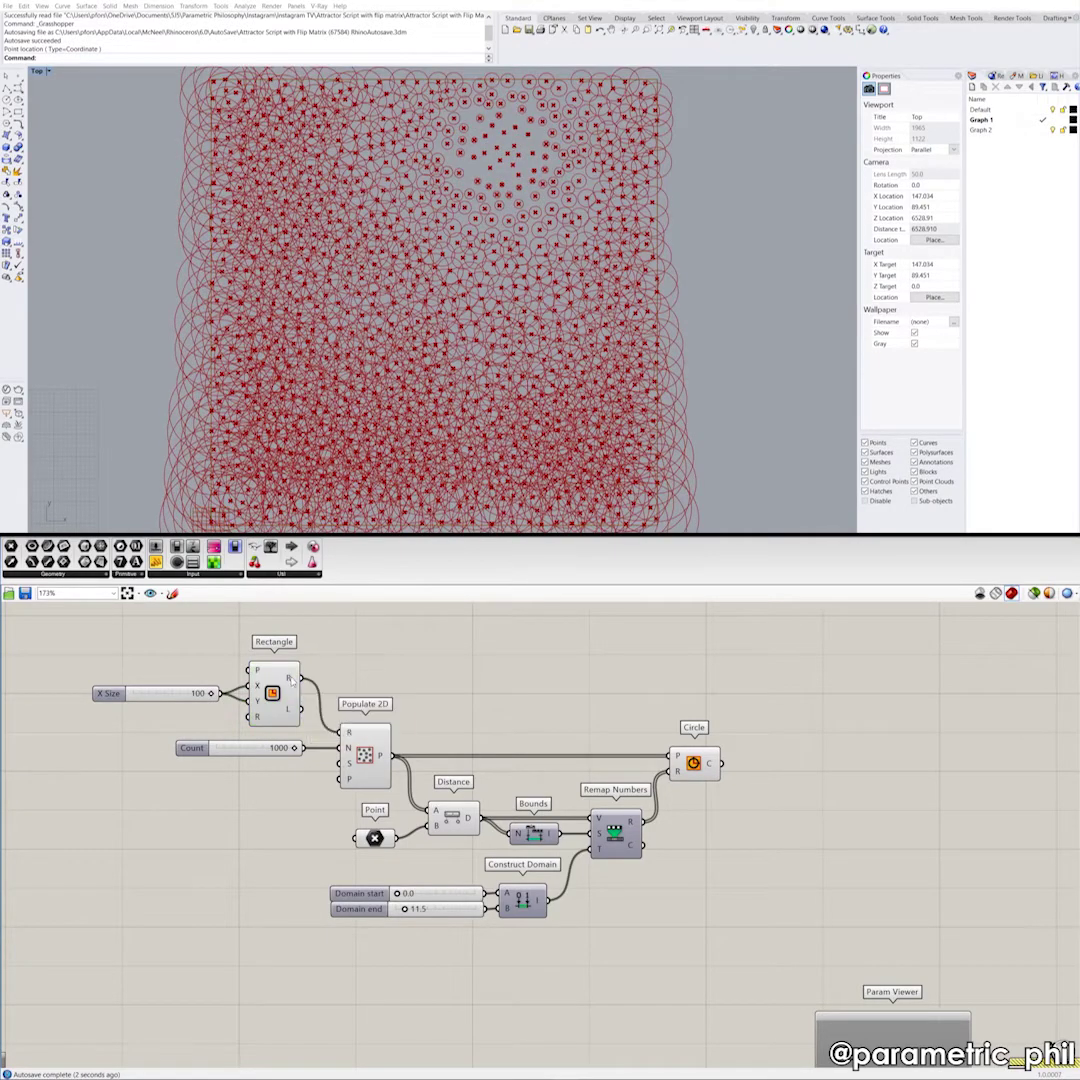
left_click(366, 760)
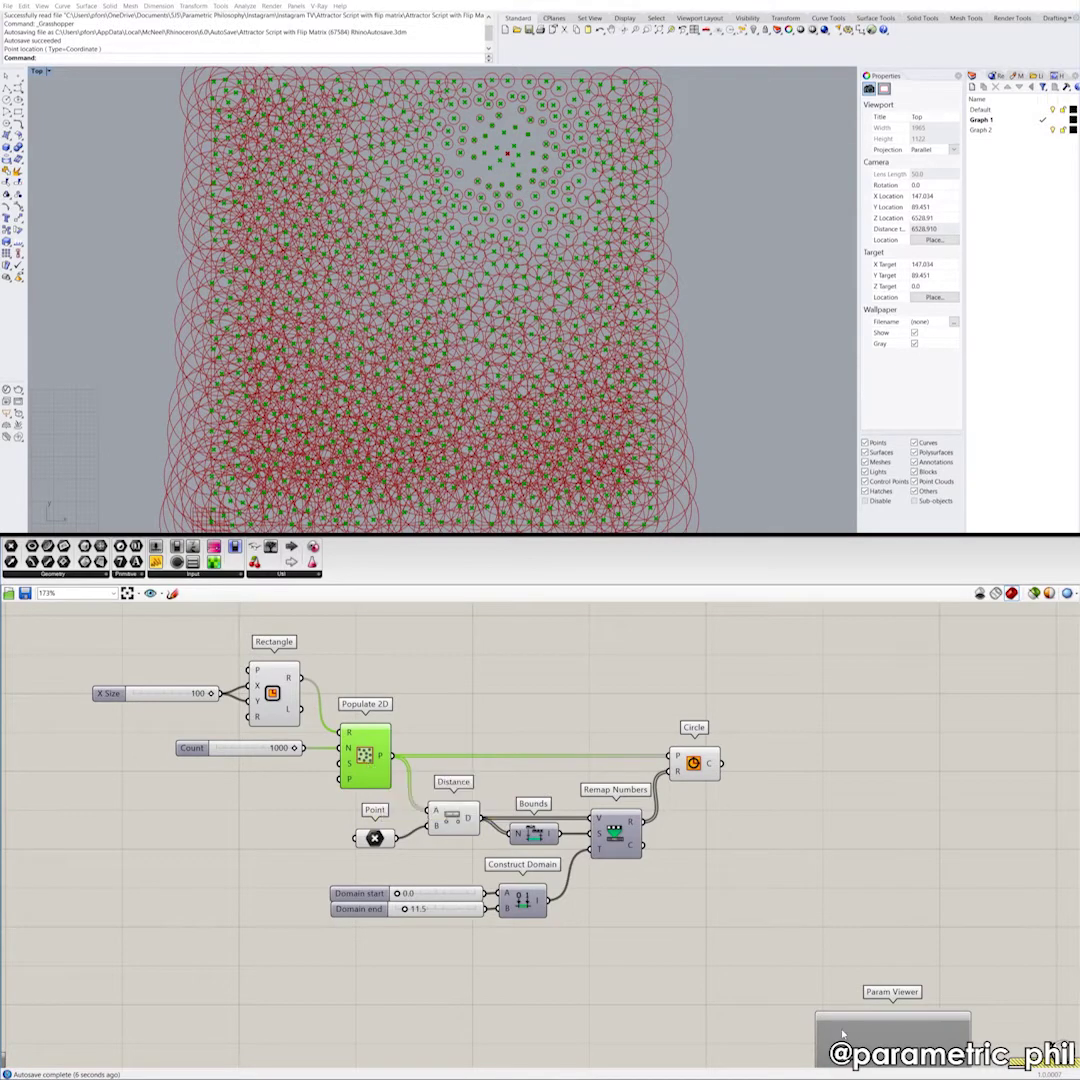
left_click_drag(841, 1034, 833, 1020)
Step: Disable the Distance, Bounds, Construct Domain, Remap Numbers and Circle components together with both domain sliders
left_click_drag(793, 725, 390, 939)
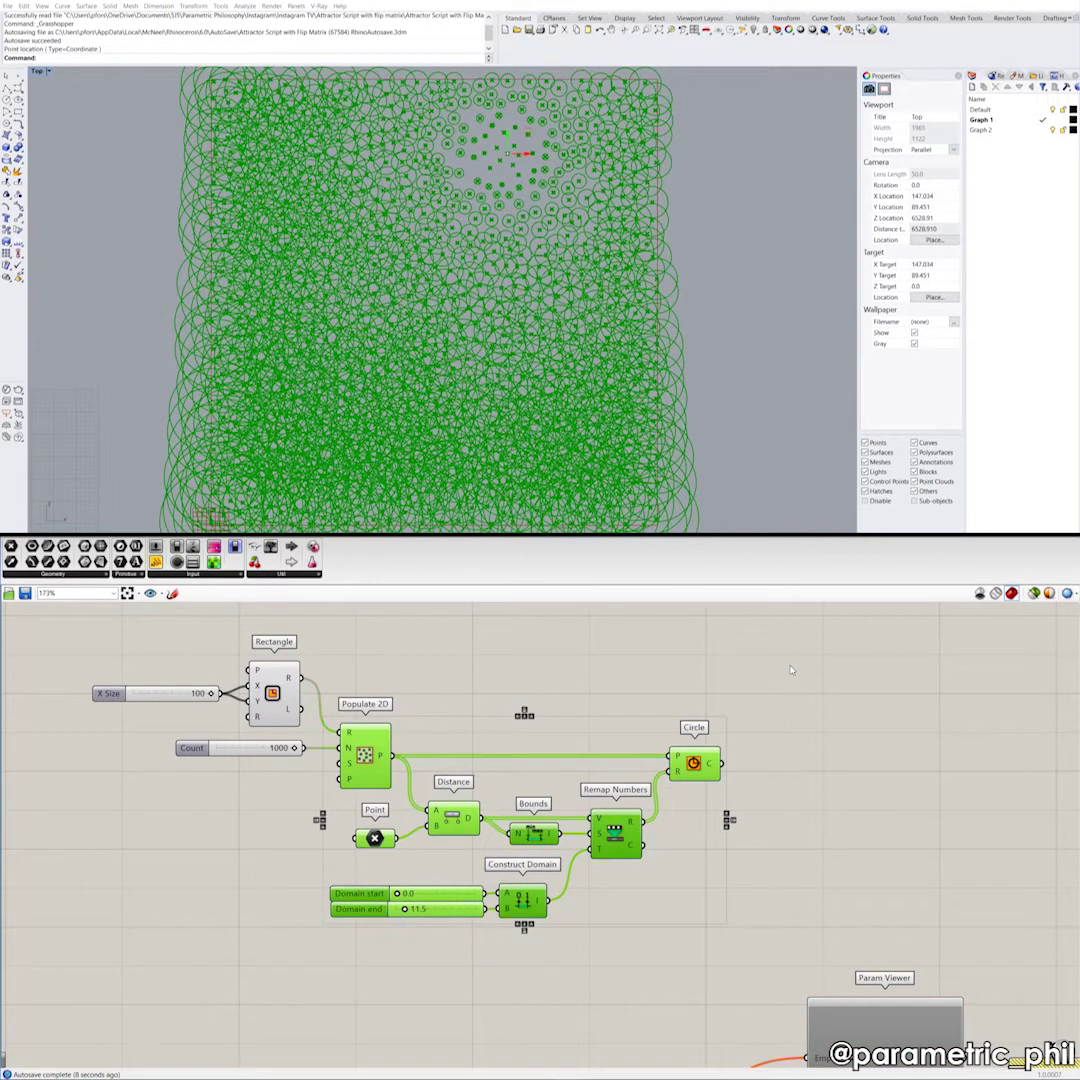
left_click_drag(791, 670, 432, 960)
right_click(519, 650)
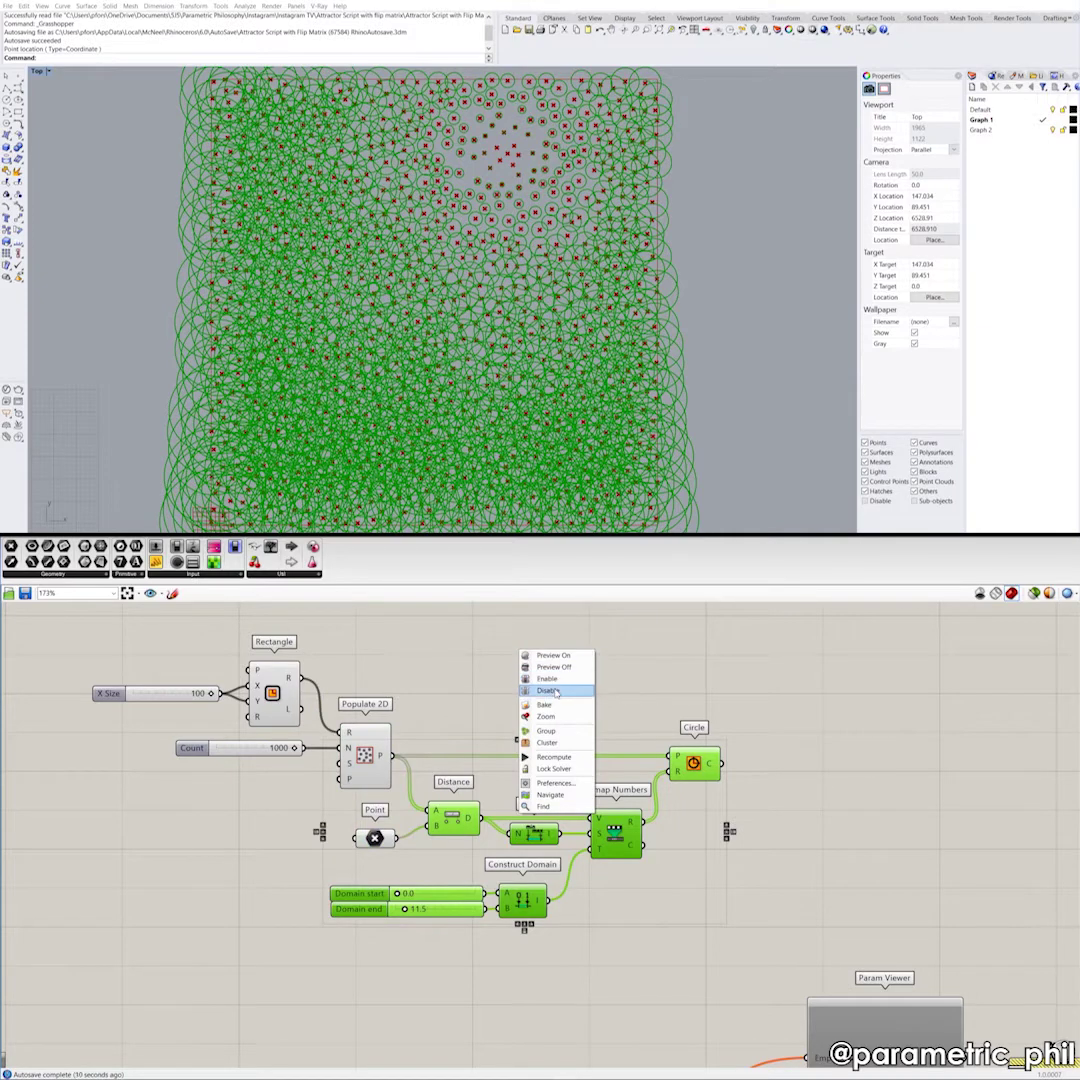
left_click(548, 691)
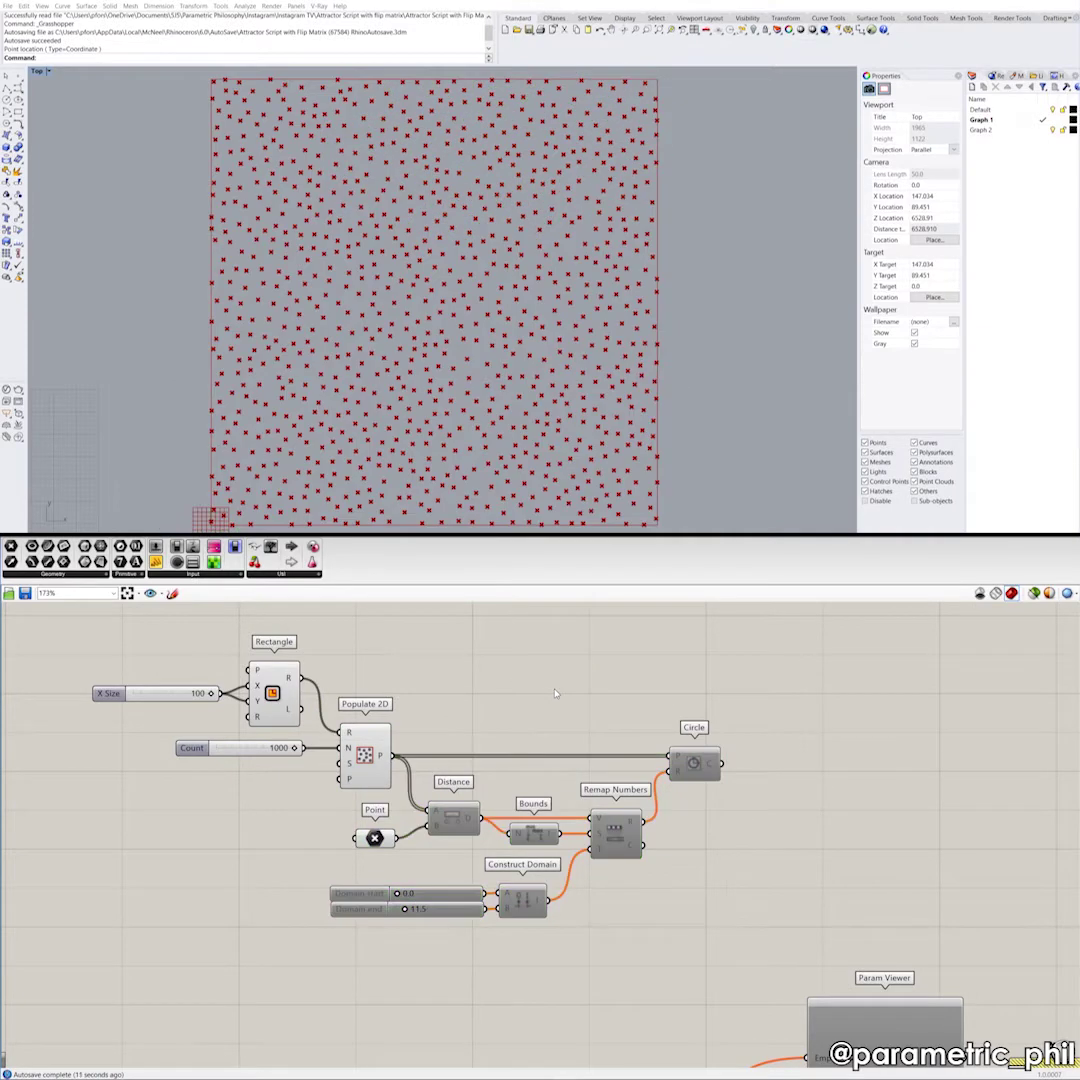
Step: Review the Populate 2D component and nudge the Point parameter slightly to the left beneath it
left_click(438, 733)
left_click(364, 756)
right_click_drag(405, 710, 316, 672)
left_click(289, 808)
left_click_drag(288, 807, 282, 808)
Step: Enable only the Distance component that takes the populated points and the attractor point
left_click(369, 780)
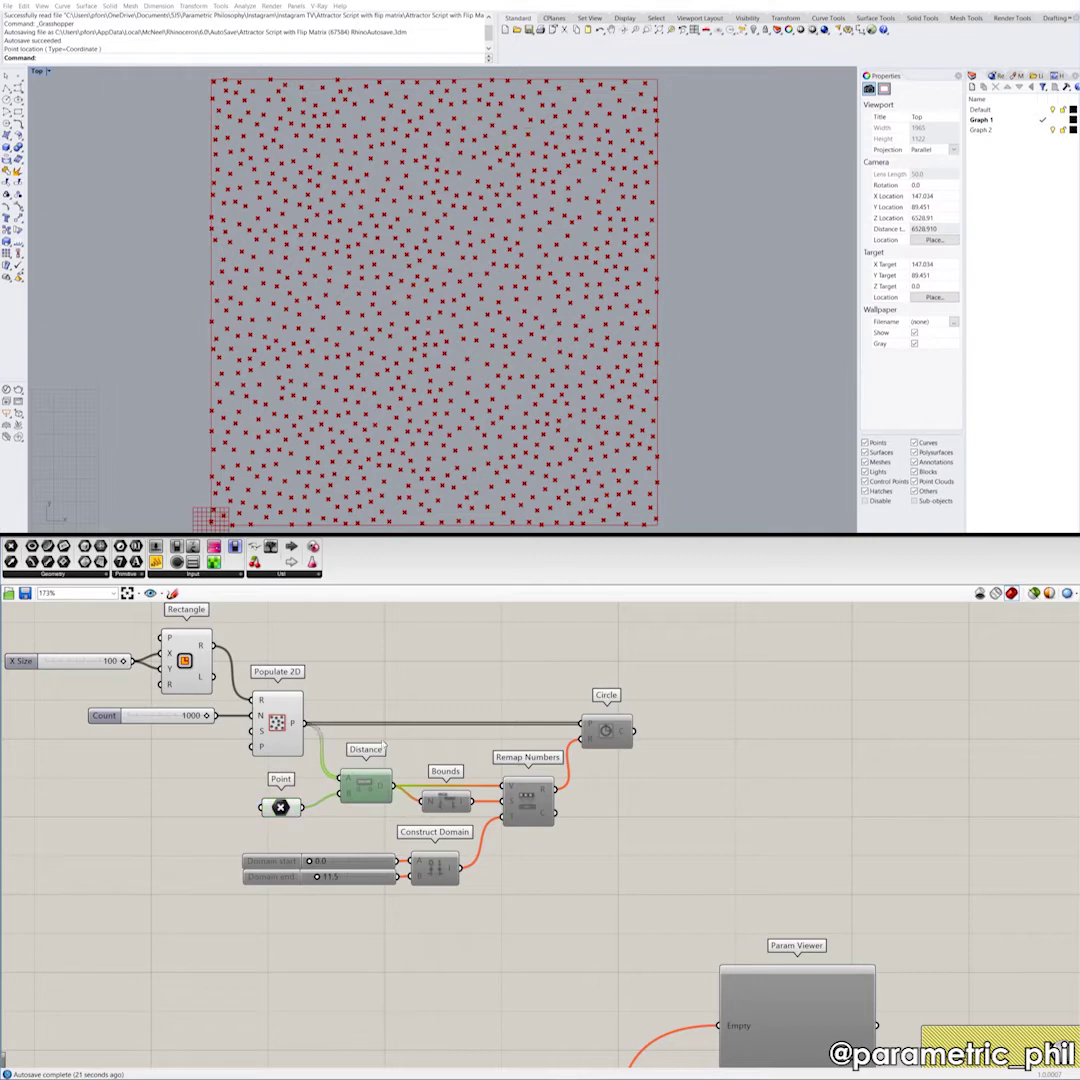
left_click(309, 799)
left_click(364, 788)
middle_click(385, 679)
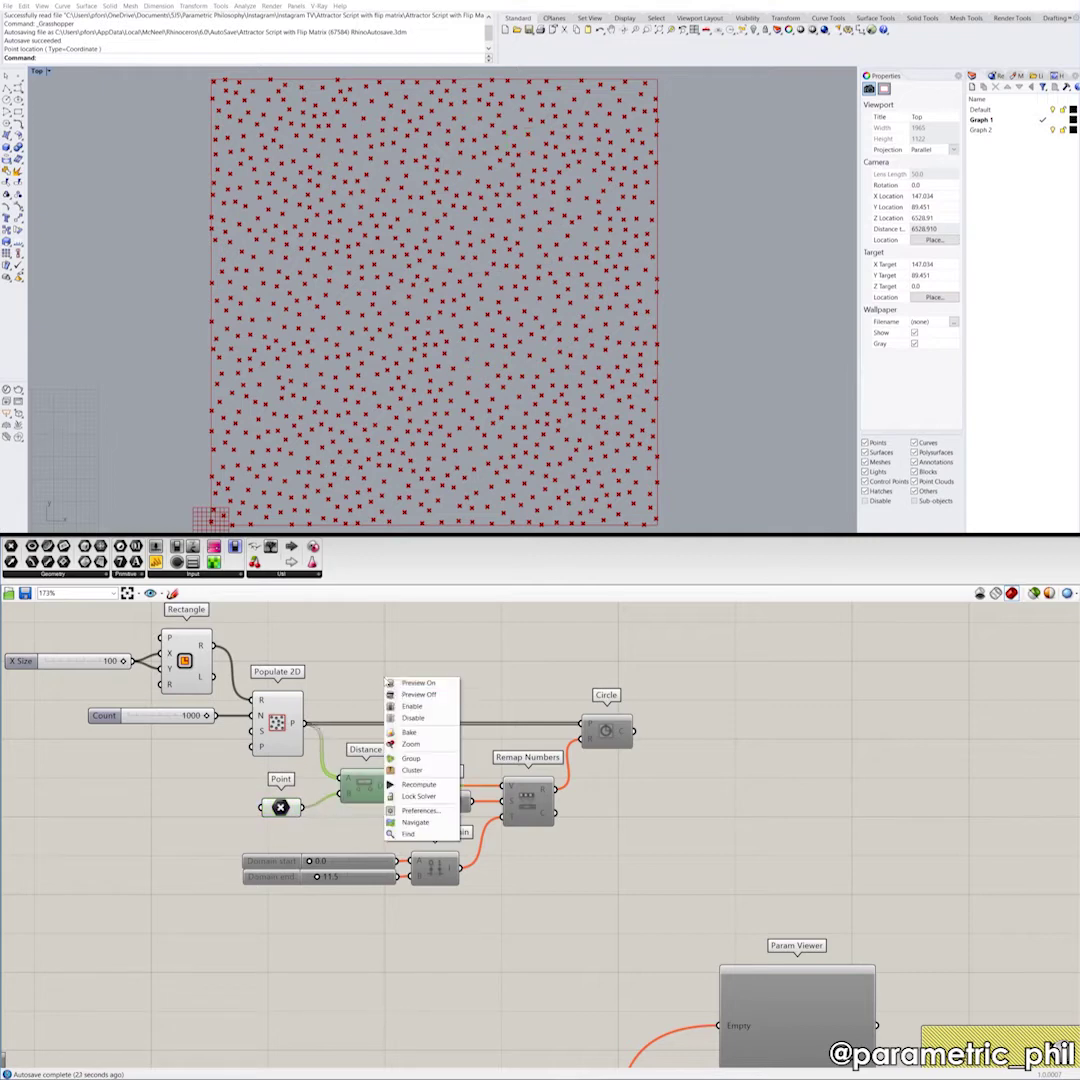
left_click(417, 706)
left_click(408, 697)
Step: Add a panel above the Circle component and connect the Distance output to it
right_click_drag(407, 697, 293, 768)
double_click(472, 685)
key("Return")
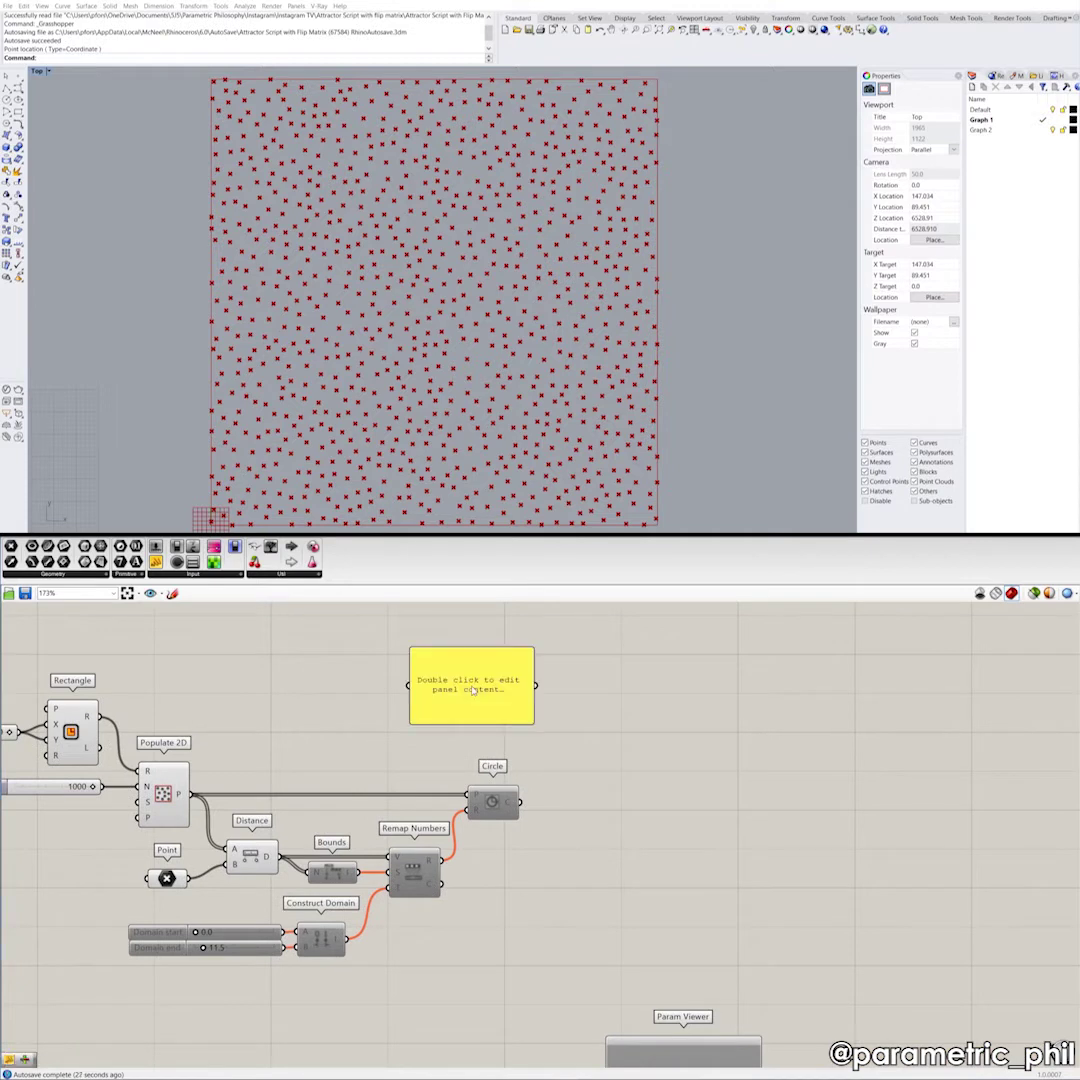
left_click_drag(280, 857, 409, 686)
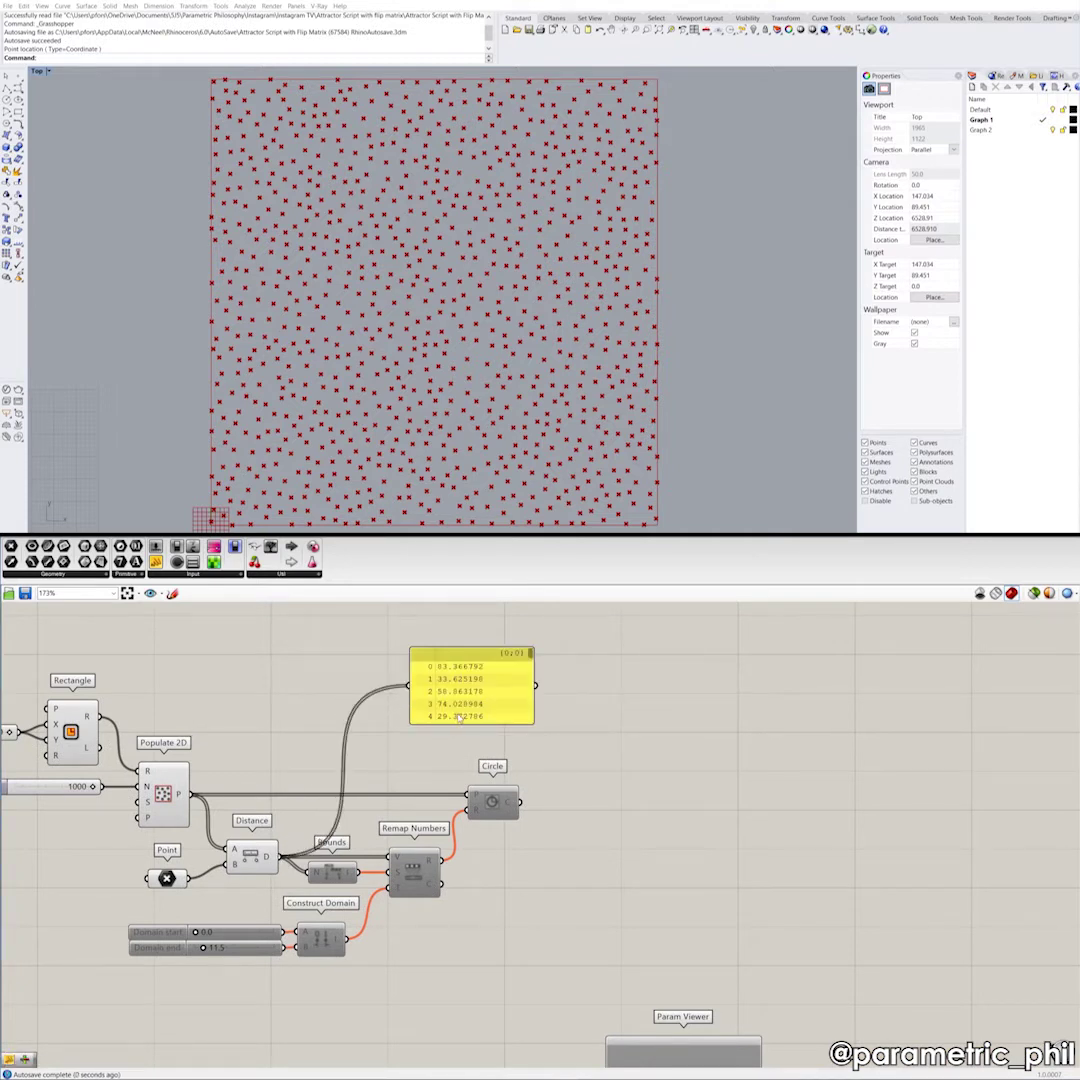
left_click_drag(467, 718, 489, 707)
Step: Move the panel listing the distances farther to the right above the Circle component
left_click(154, 807)
right_click_drag(245, 717, 155, 707)
left_click(389, 710)
left_click_drag(389, 711, 422, 707)
right_click_drag(288, 763, 376, 717)
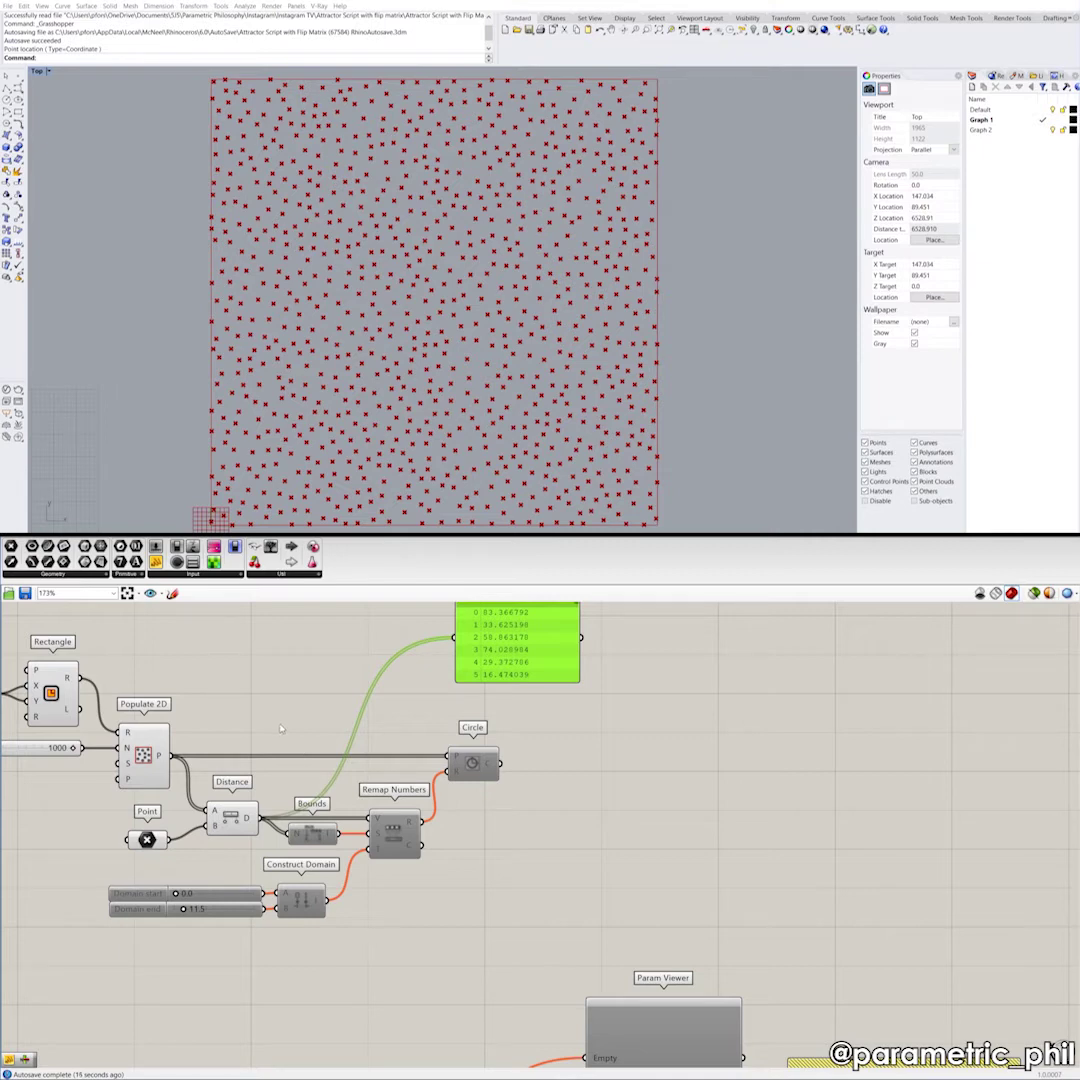
Step: Enable the remaining Bounds, Construct Domain, Remap Numbers and Circle components and both domain sliders
left_click_drag(506, 940, 275, 690)
right_click(275, 690)
left_click(322, 700)
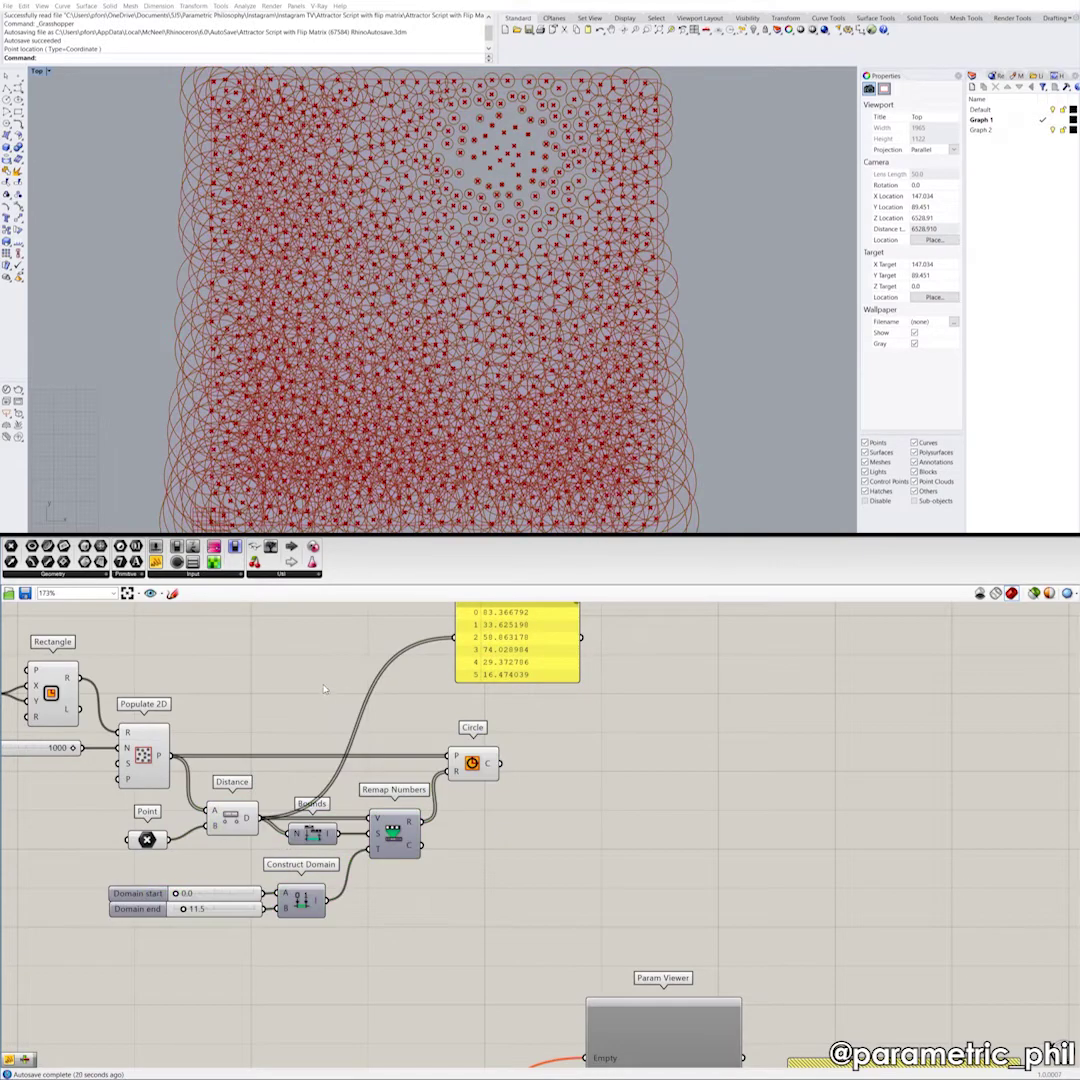
Step: Set the Domain end slider to 5.9 to shrink the remapped circle radii
right_click_drag(107, 796, 225, 776)
left_click_drag(301, 888, 297, 889)
scroll(261, 751, "up", 4)
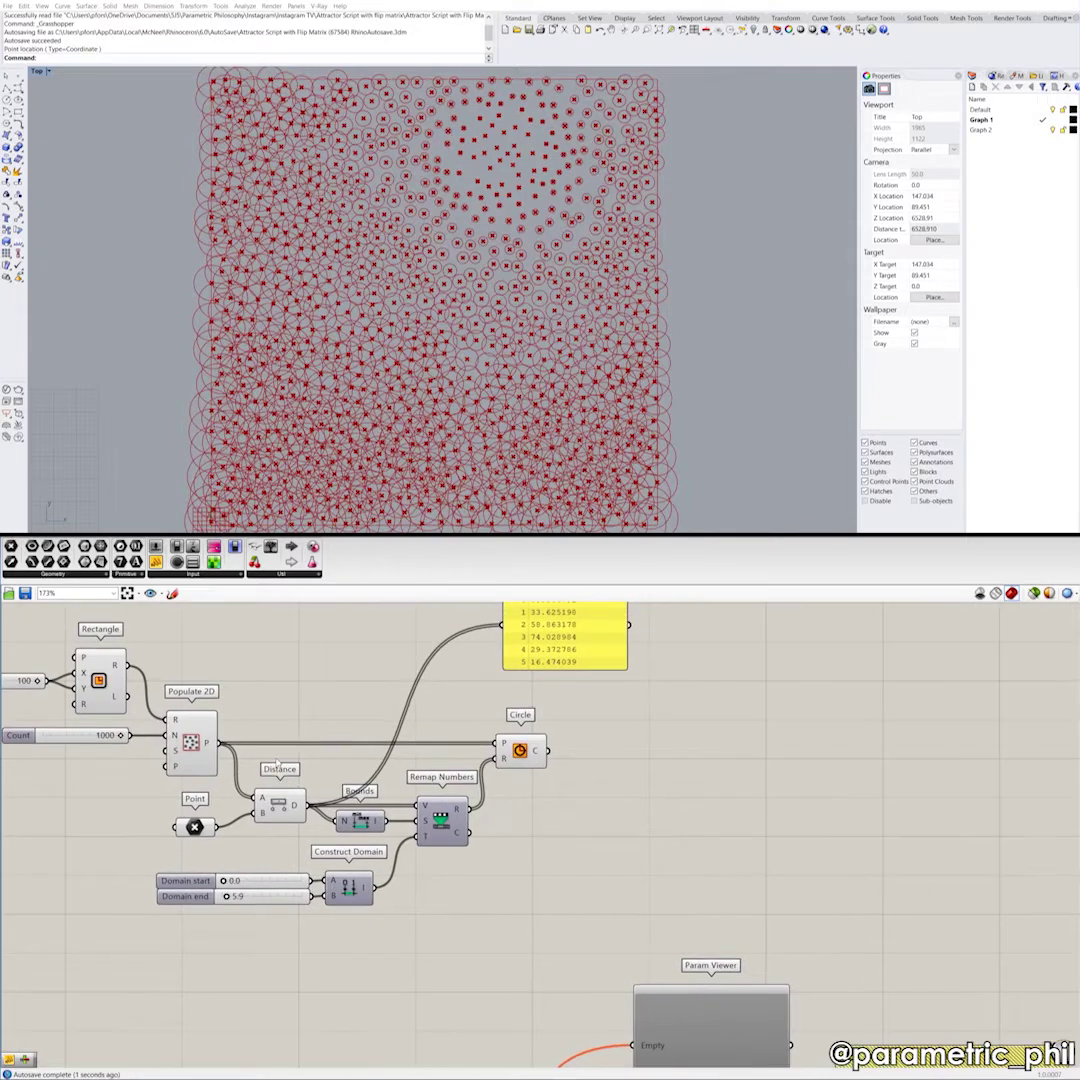
scroll(261, 751, "down", 2)
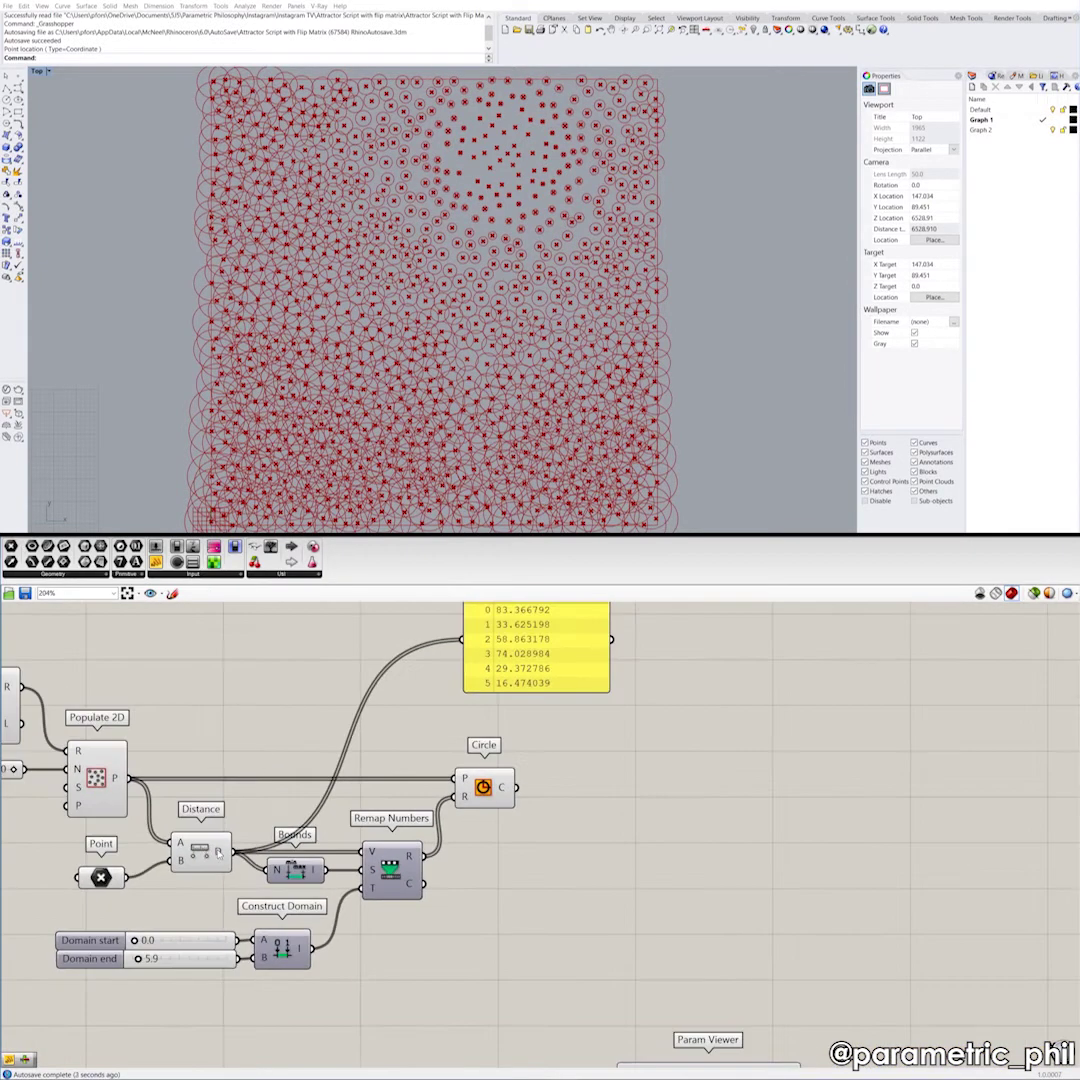
Step: Select the attractor point in the viewport and examine the Distance output values feeding Bounds and Remap Numbers
left_click(508, 152)
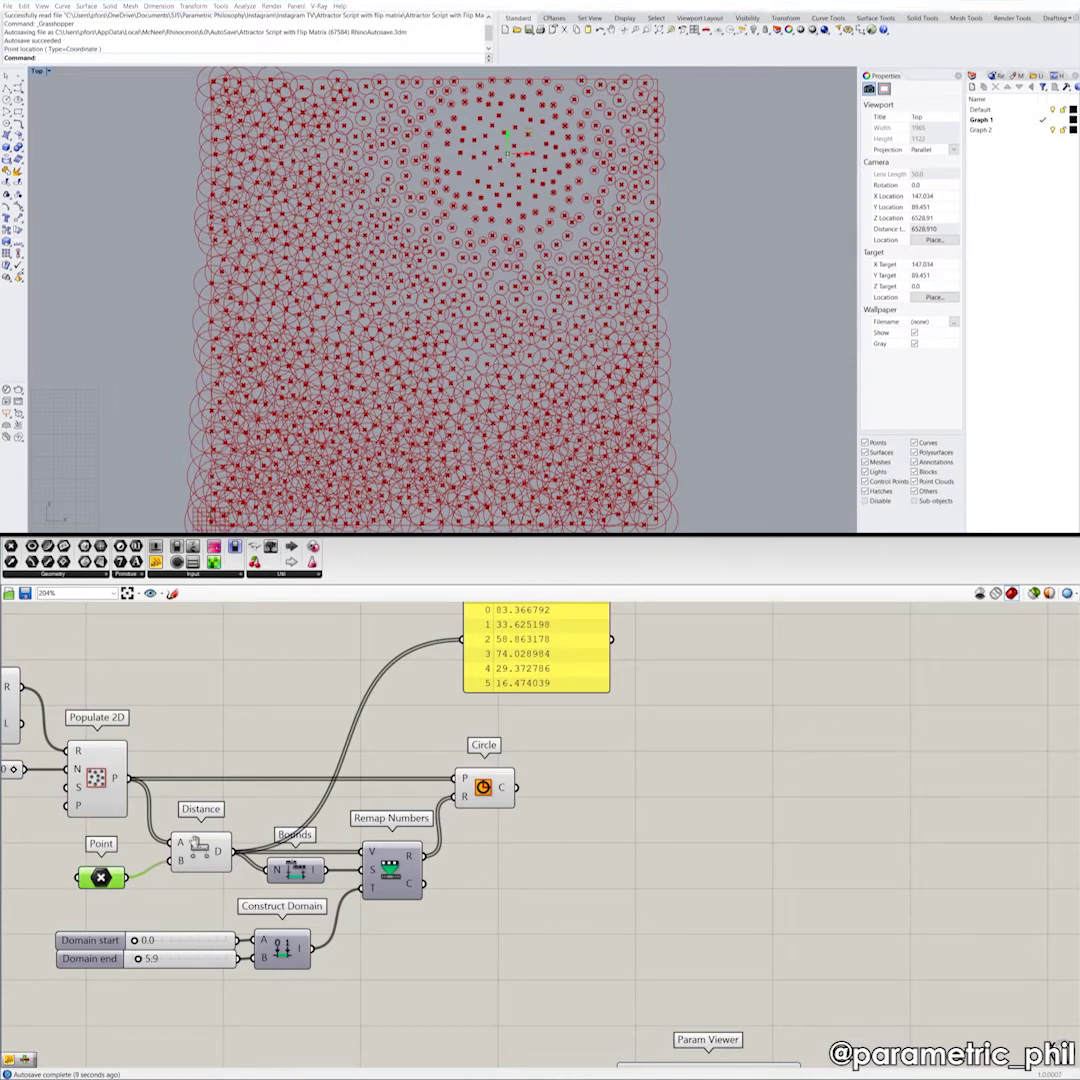
right_click_drag(204, 846, 98, 844)
scroll(197, 814, "up", 2)
scroll(240, 815, "down", 2)
right_click_drag(240, 815, 251, 856)
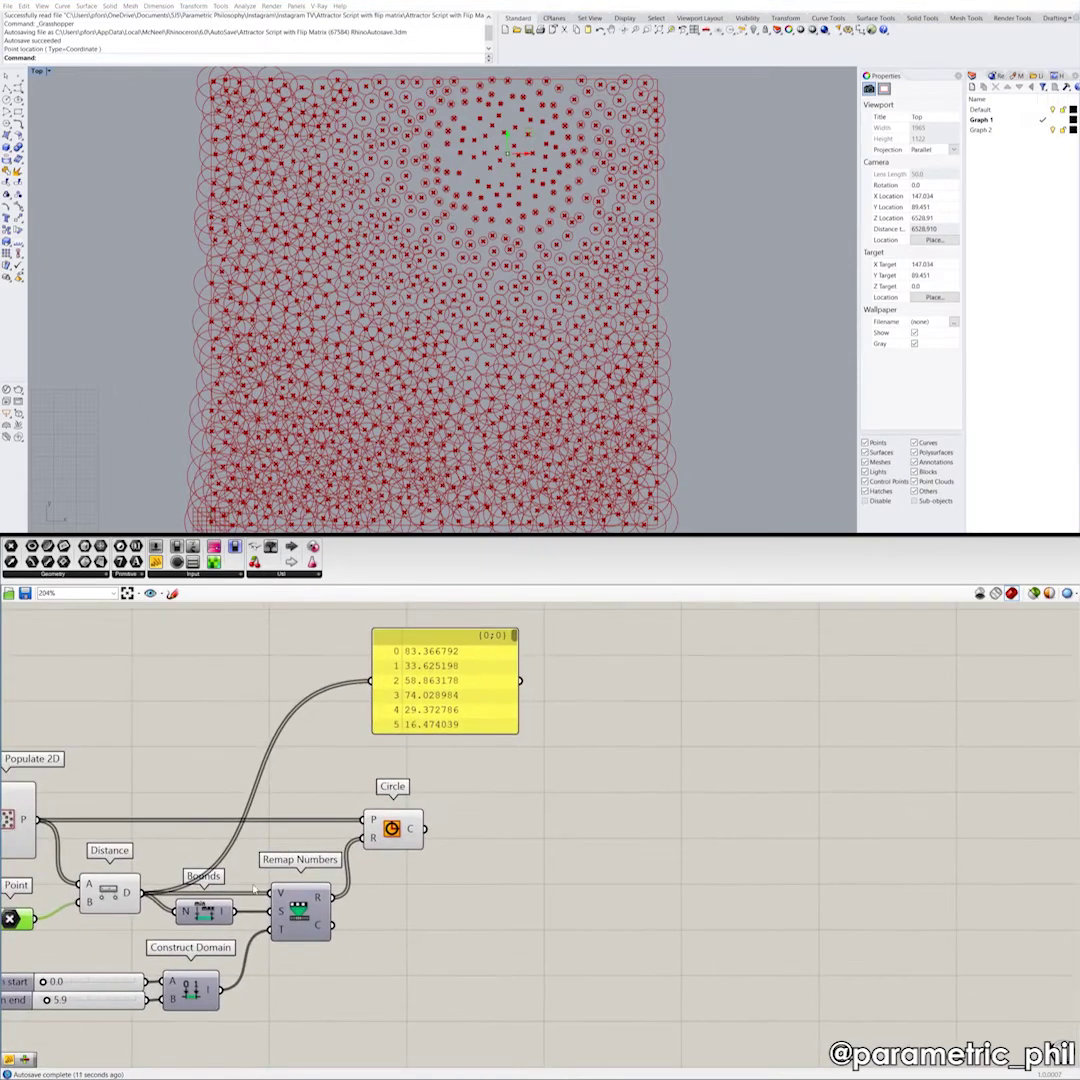
mouse_move(224, 915)
right_click_drag(371, 934, 346, 862)
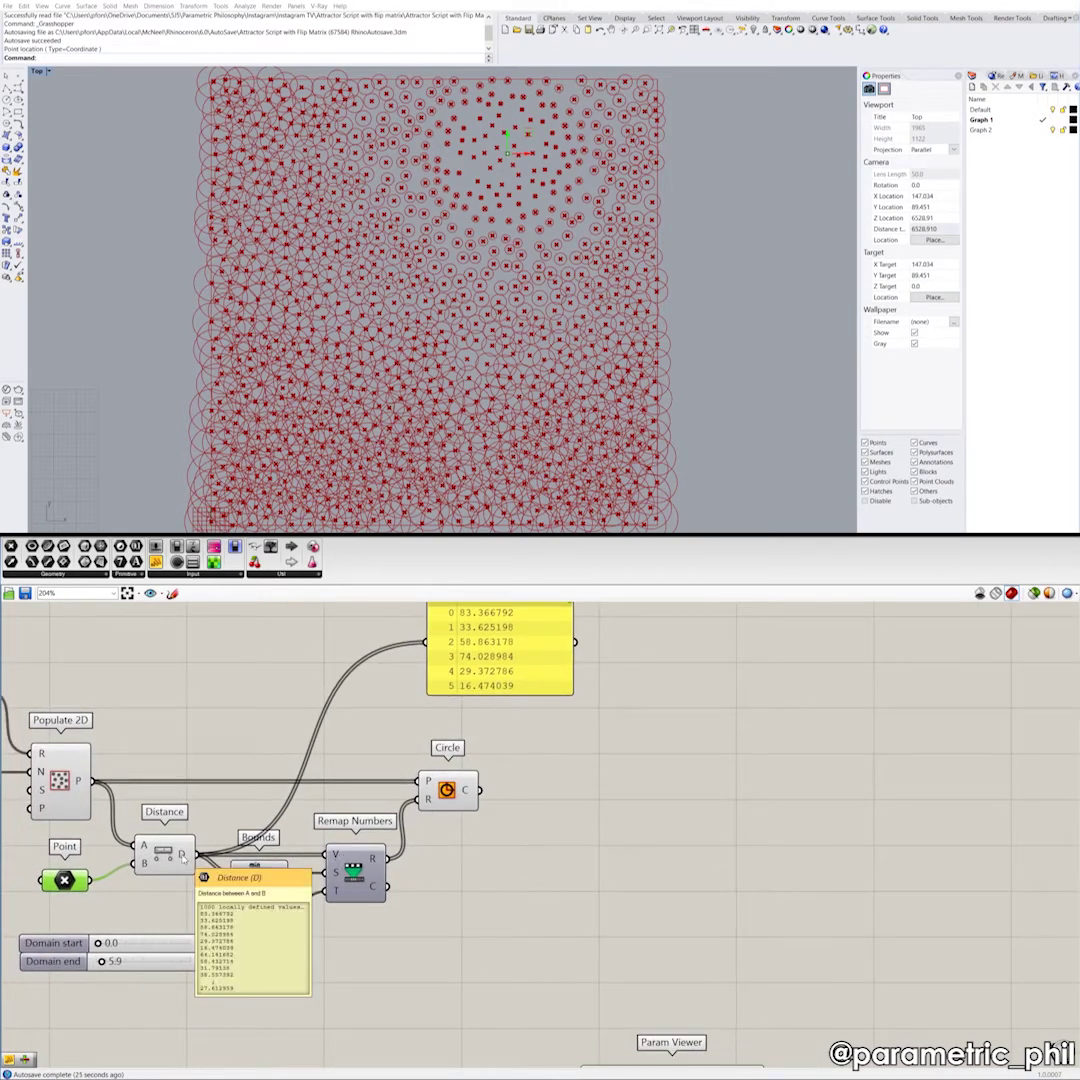
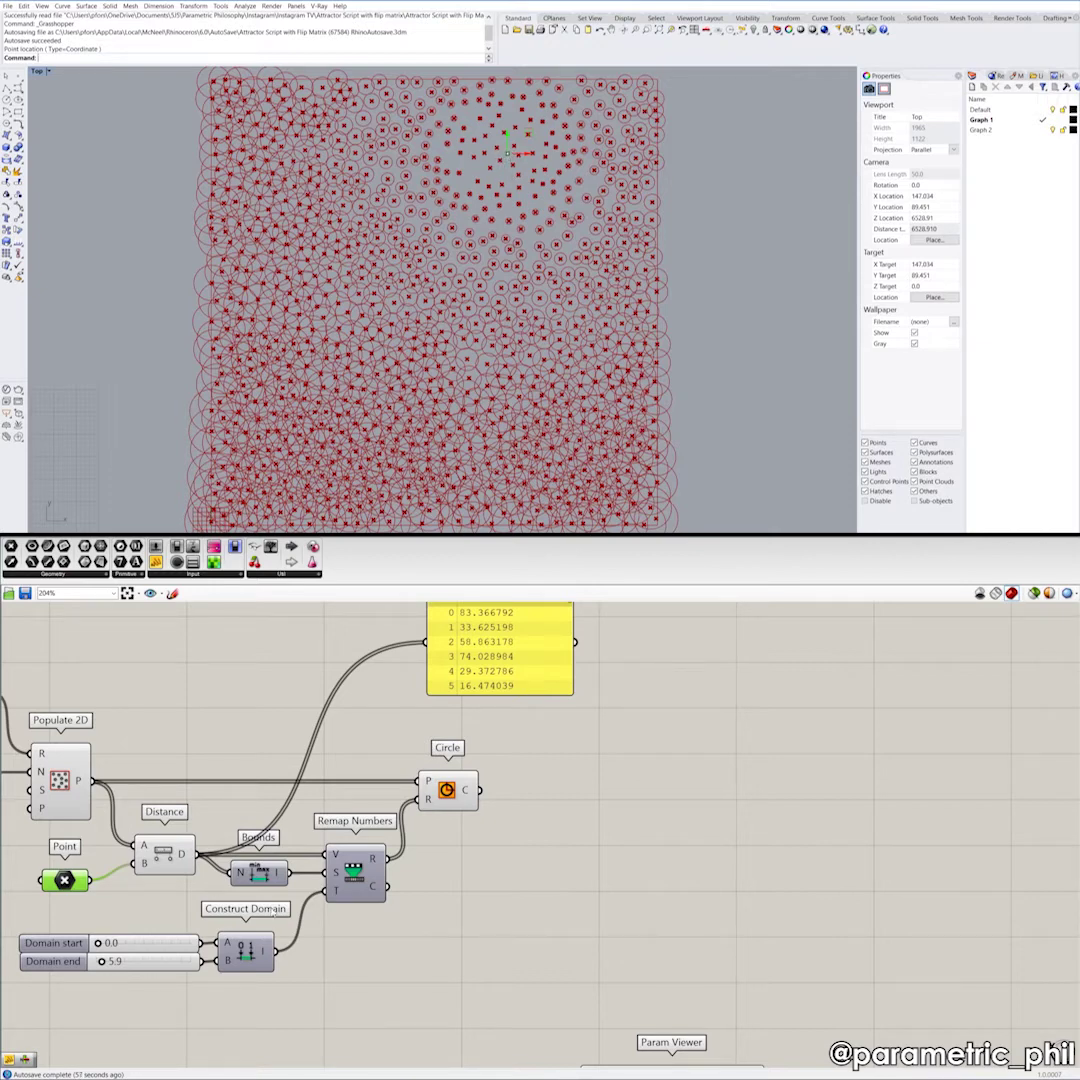
Step: Examine the Construct Domain sliders, the Circle component and the remapped radius values supplied to its R input
mouse_move(260, 955)
right_click_drag(255, 712, 229, 700)
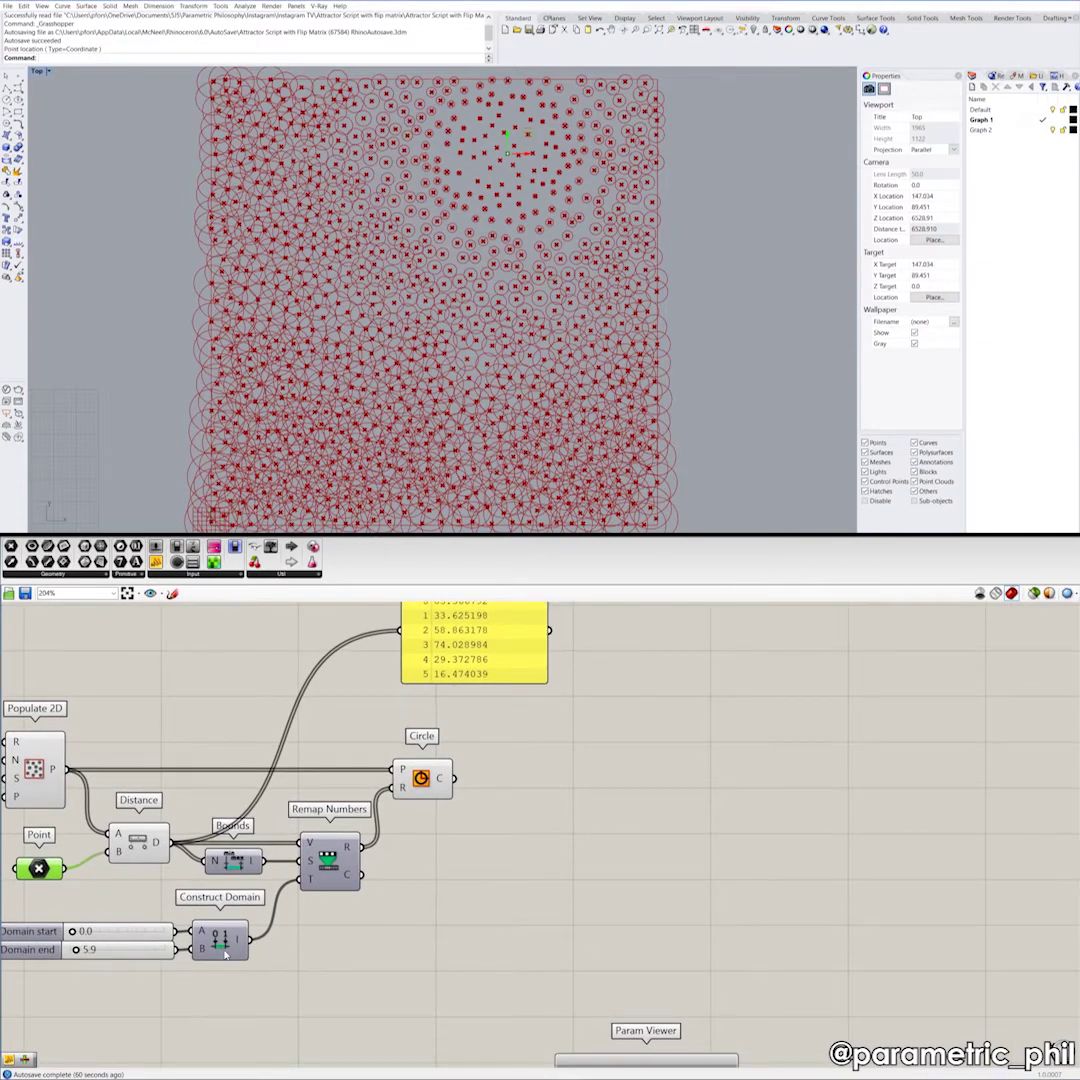
left_click(128, 934)
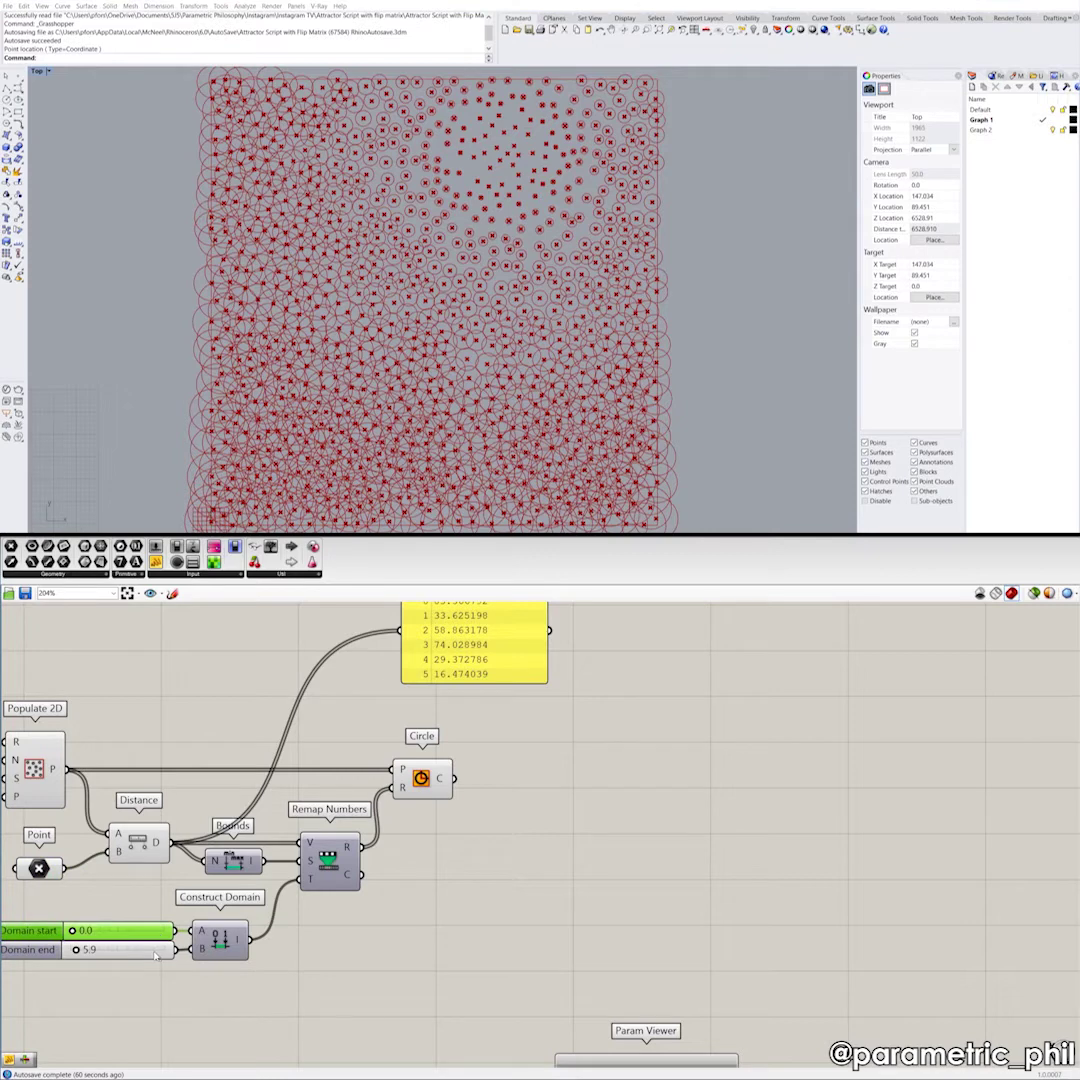
left_click(155, 956)
right_click_drag(363, 918, 308, 930)
left_click(309, 930)
right_click_drag(354, 818, 384, 822)
left_click_drag(396, 799, 417, 800)
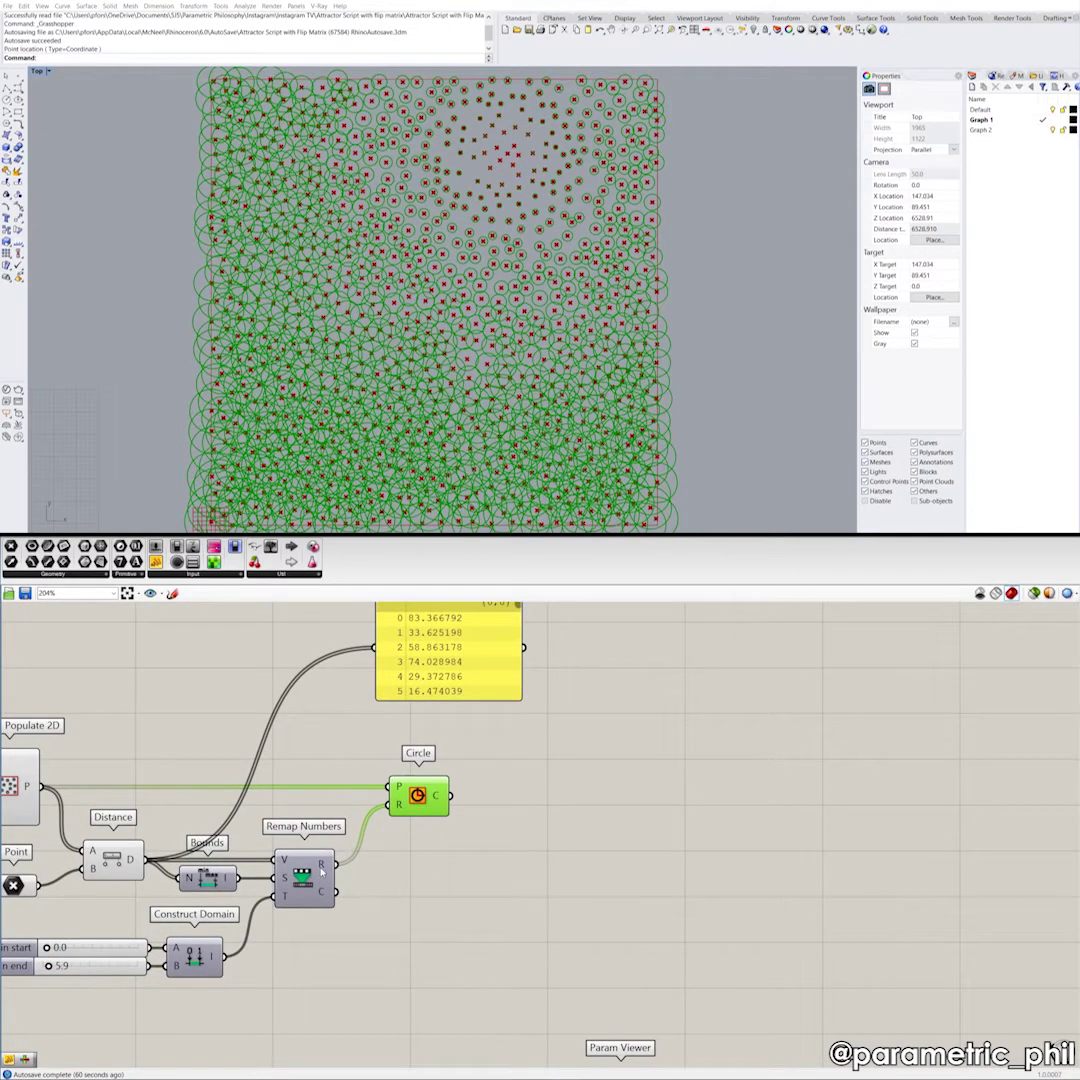
mouse_move(402, 808)
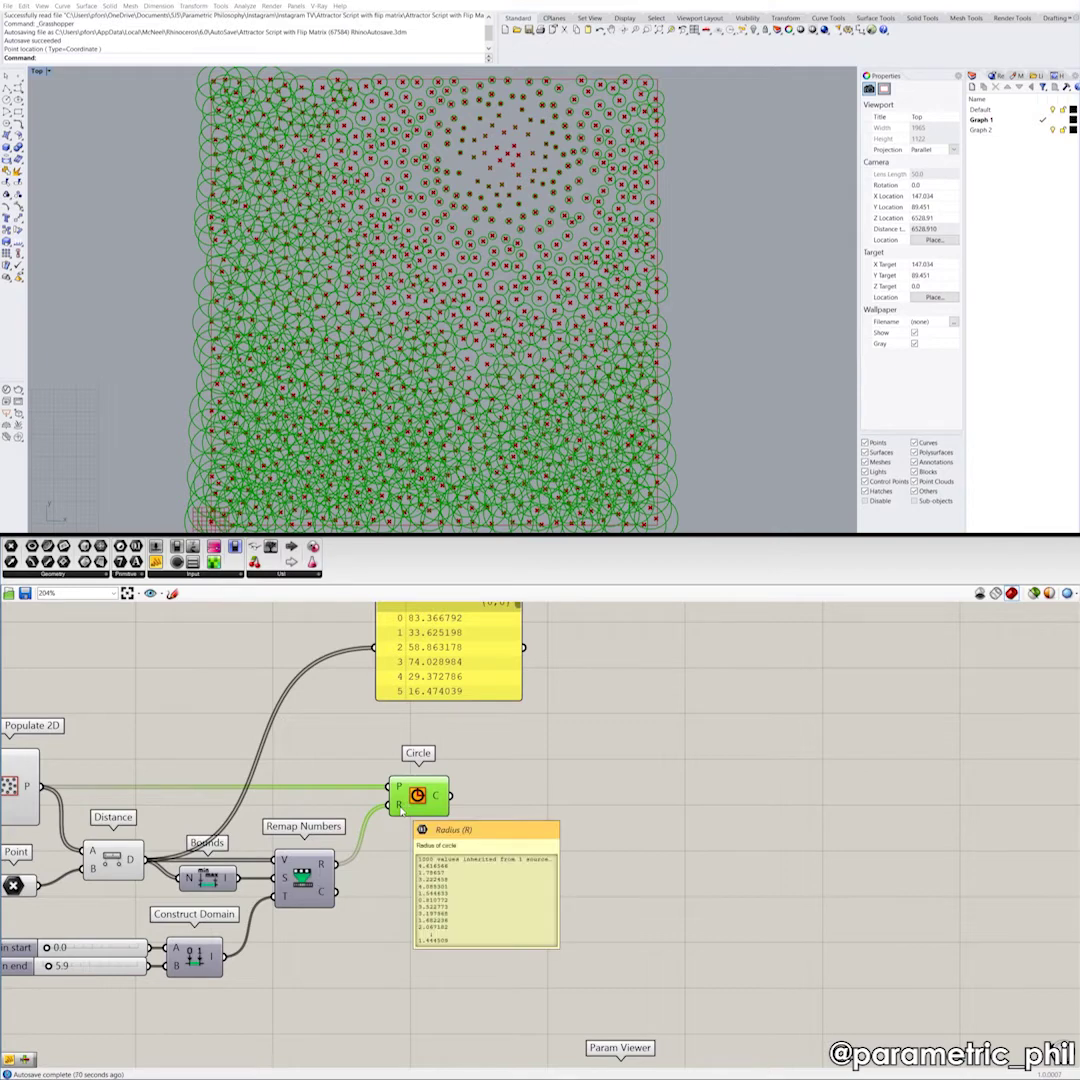
Step: Select the attractor Point and move it toward the upper-right corner of the rectangle in the Top view
left_click(338, 761)
right_click_drag(338, 761, 384, 760)
left_click(73, 884)
left_click_drag(508, 152, 576, 122)
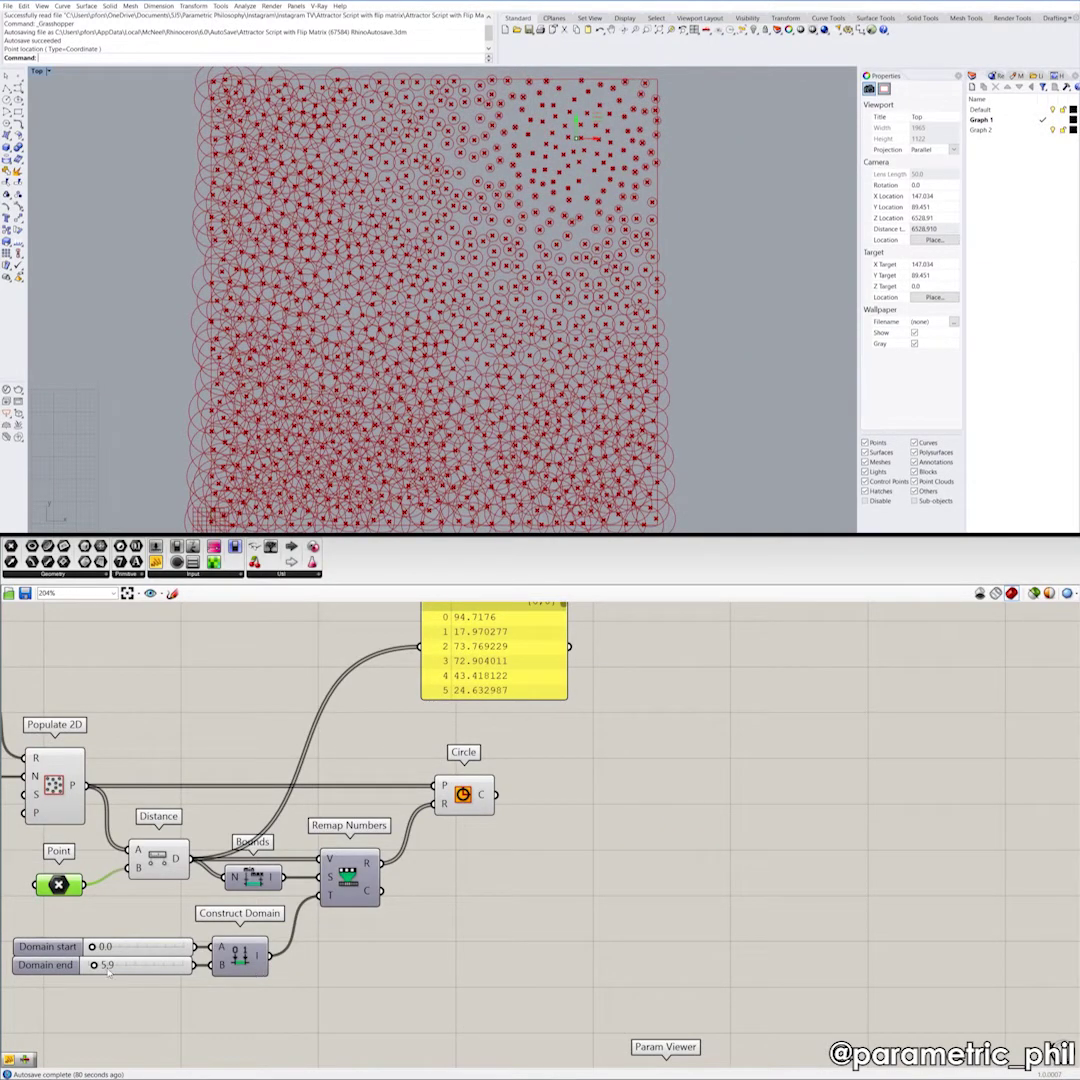
Step: Vary both domain sliders to change the circle radii, leaving Domain start at 0.0 and Domain end at 4.3
mouse_move(93, 965)
left_mouse_down()
mouse_move(117, 966)
mouse_move(98, 967)
mouse_move(92, 975)
mouse_move(106, 982)
mouse_move(87, 984)
mouse_move(101, 985)
mouse_move(93, 967)
mouse_move(105, 947)
mouse_move(88, 965)
mouse_move(124, 947)
mouse_move(92, 948)
left_mouse_up()
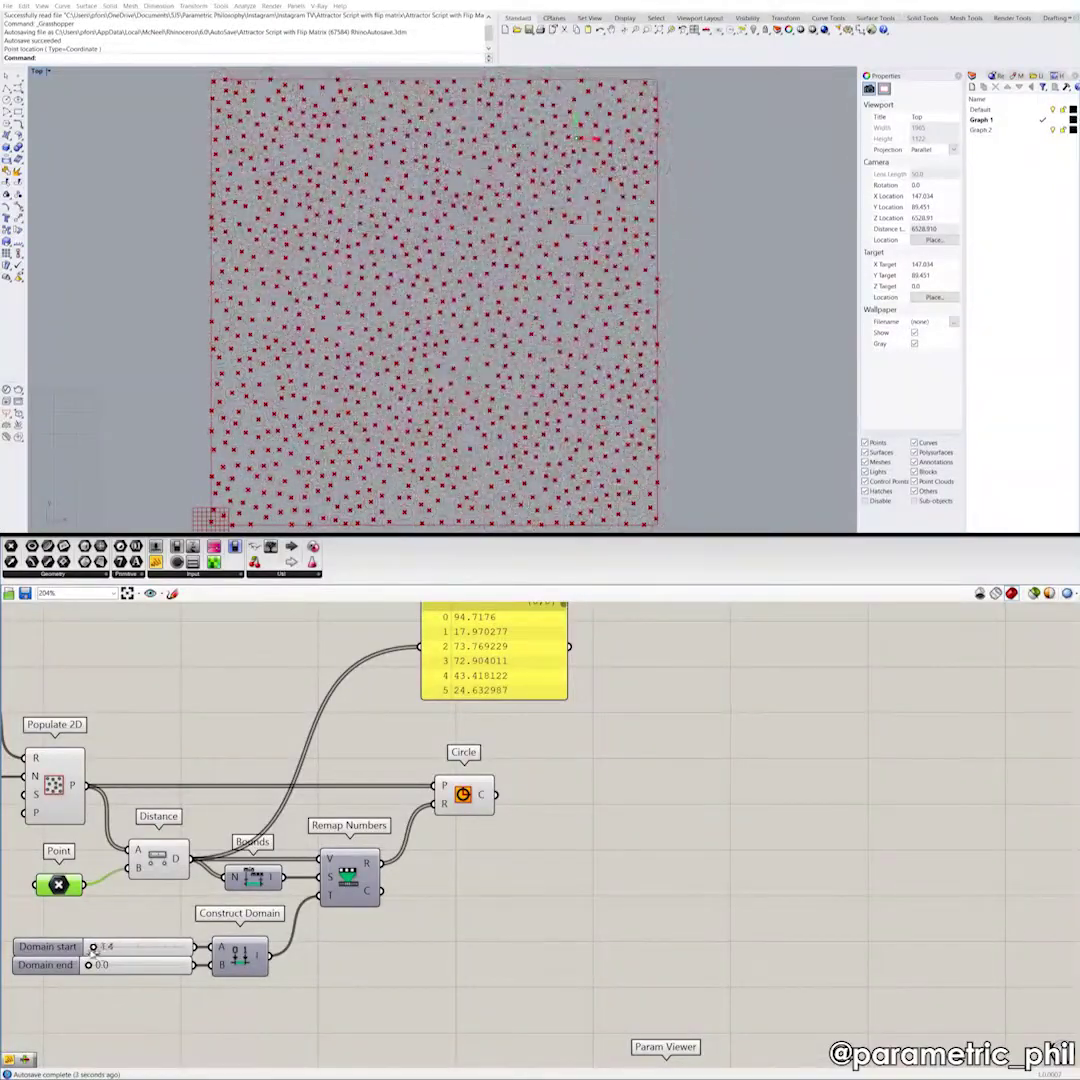
left_click_drag(88, 965, 93, 967)
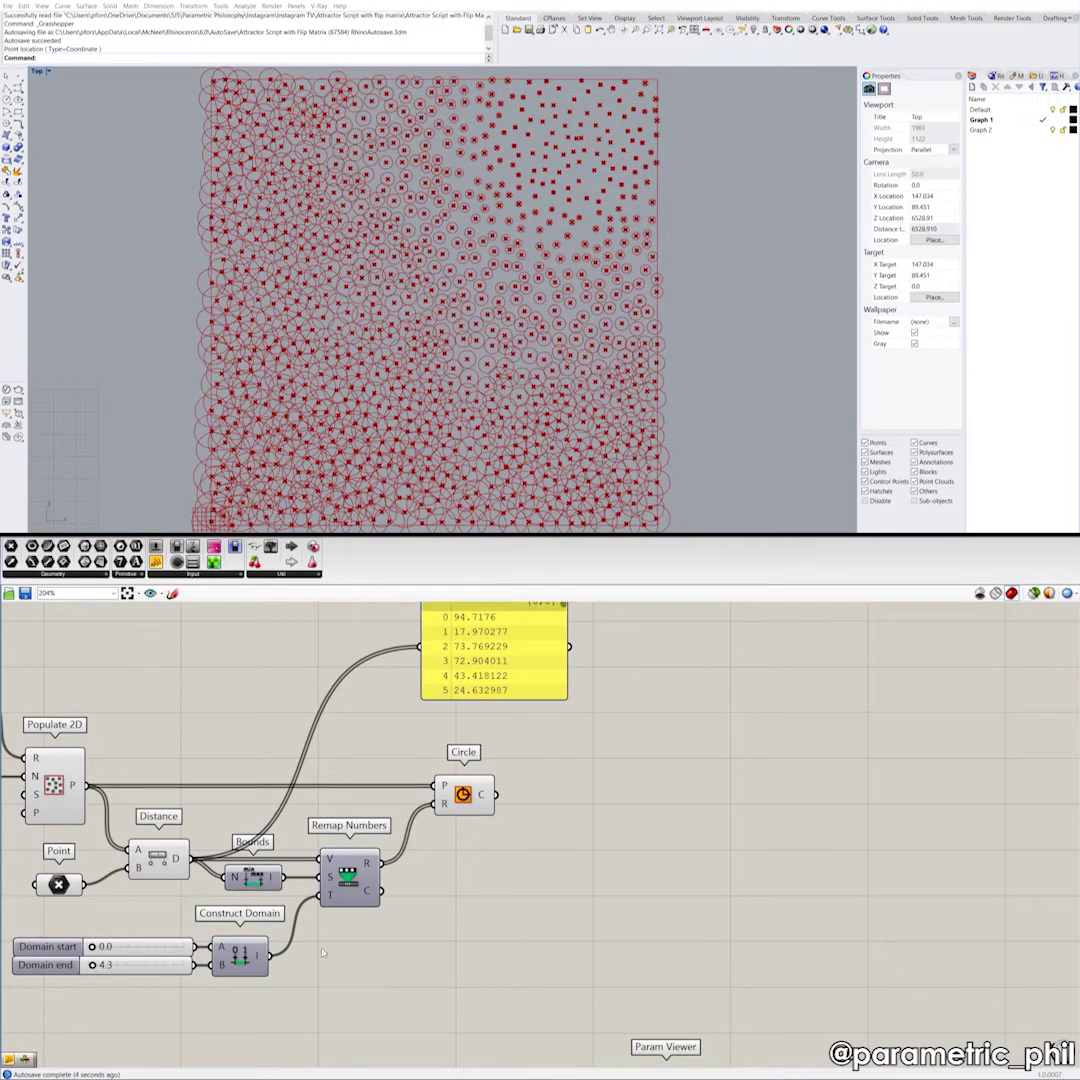
scroll(371, 919, "down", 2)
Step: Review the single-point definition from Rectangle through Circle and select its attractor Point component
right_click_drag(372, 919, 506, 911)
right_click_drag(327, 853, 479, 887)
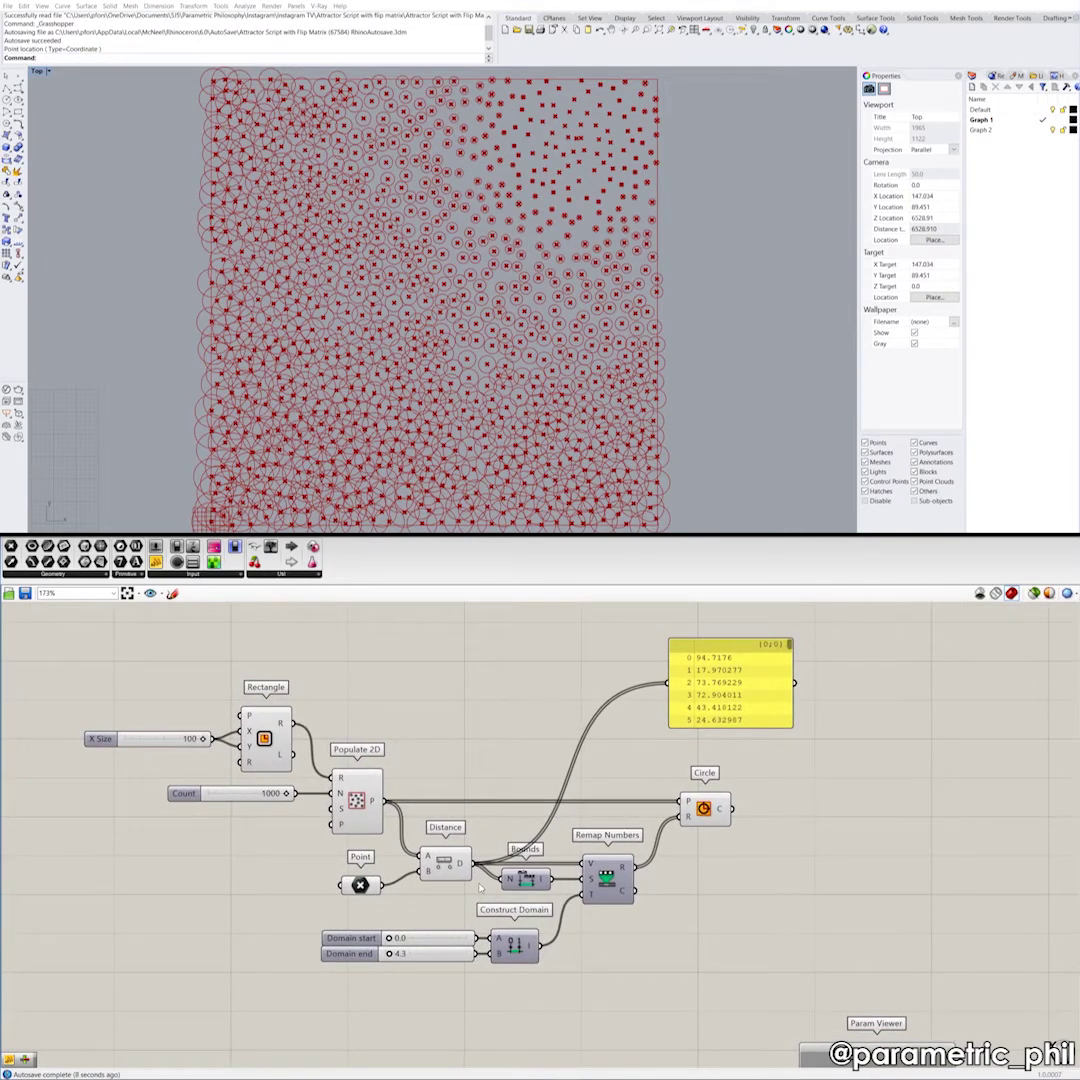
scroll(372, 905, "up", 2)
right_click_drag(400, 860, 270, 826)
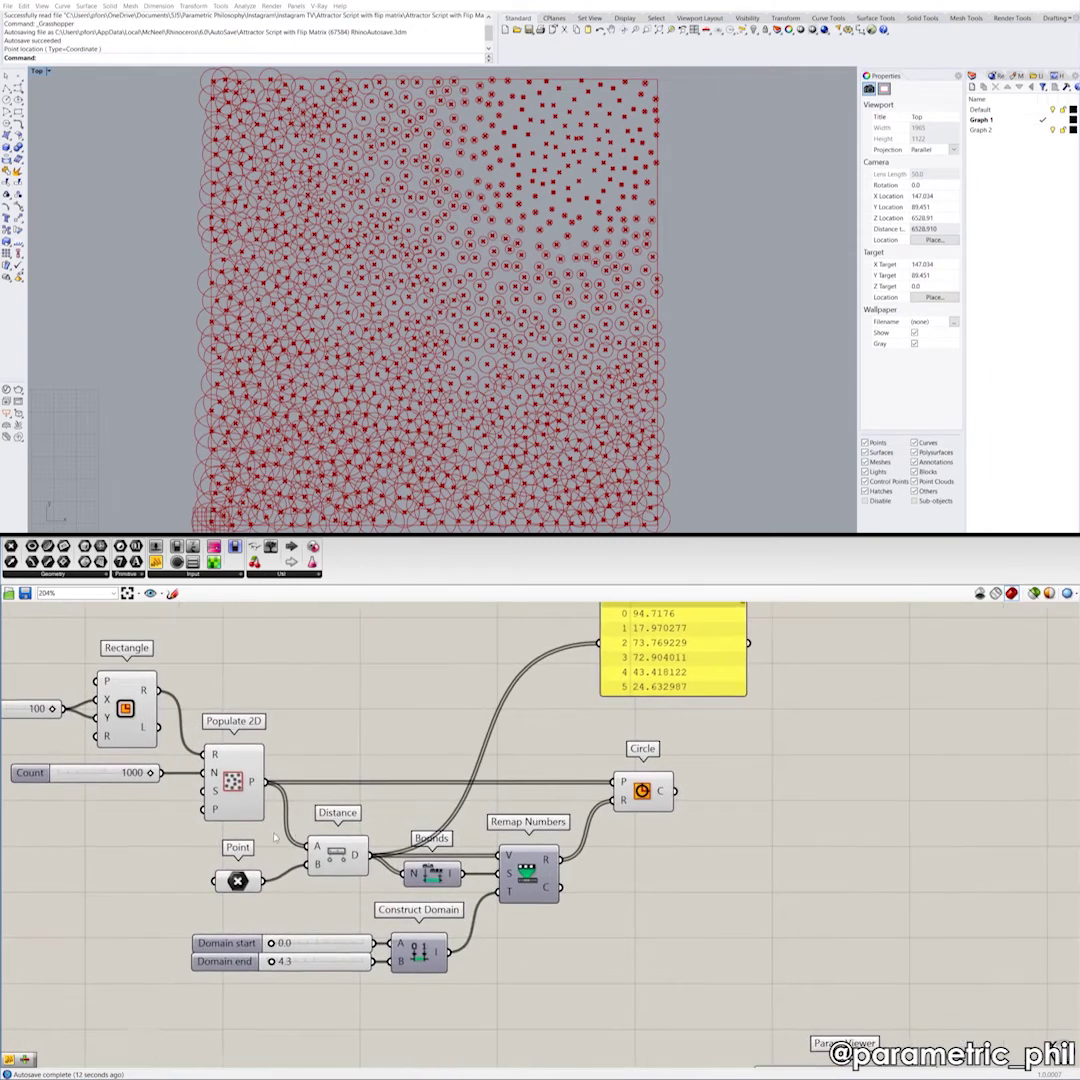
scroll(356, 828, "down", 1)
right_click_drag(356, 828, 303, 833)
left_click(196, 877)
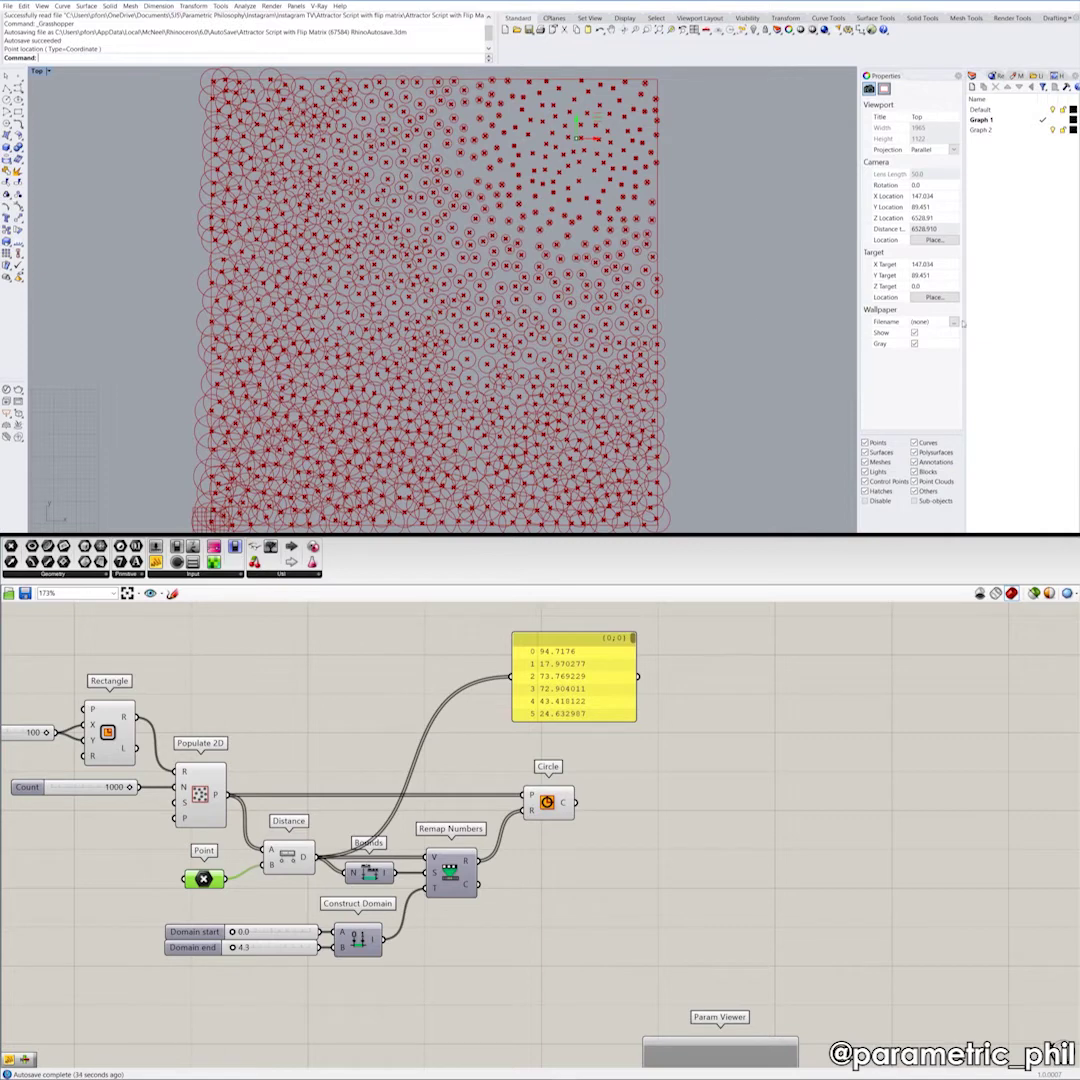
Step: Select all components of the single-point definition and disable them
scroll(330, 618, "down", 2)
left_click_drag(562, 880, 67, 643)
right_click(273, 655)
left_click(312, 698)
Step: Select all components of the three-point Flip Matrix definition and enable them
scroll(344, 747, "down", 4)
right_click_drag(446, 923, 447, 843)
left_click(447, 843)
left_click_drag(631, 957, 159, 766)
right_click(313, 810)
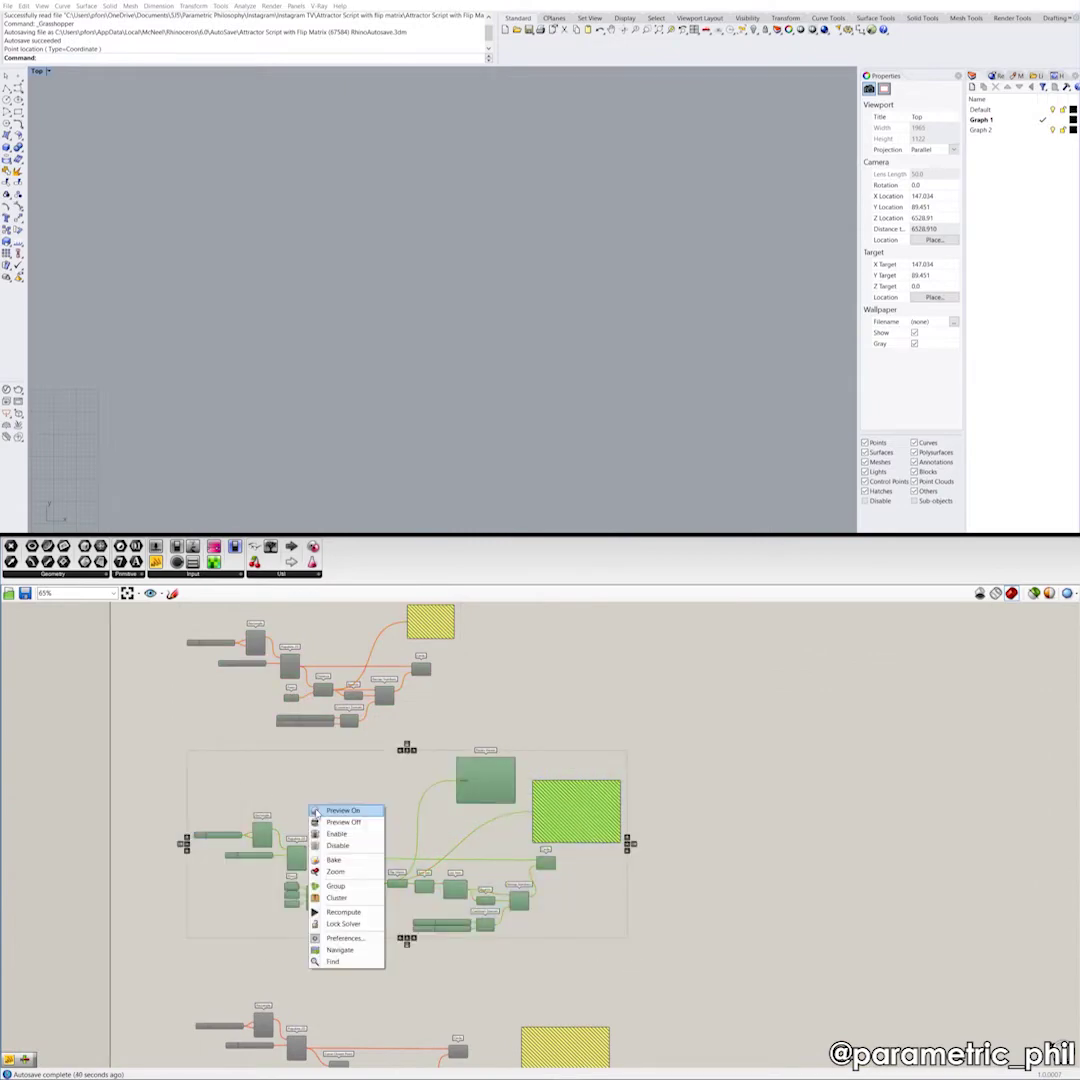
left_click(333, 833)
Step: Examine the three-point definition, focusing on the three Point components that feed Merge
scroll(273, 838, "up", 5)
right_click_drag(273, 837, 297, 813)
scroll(345, 890, "up", 2)
right_click_drag(340, 890, 165, 841)
scroll(206, 830, "down", 3)
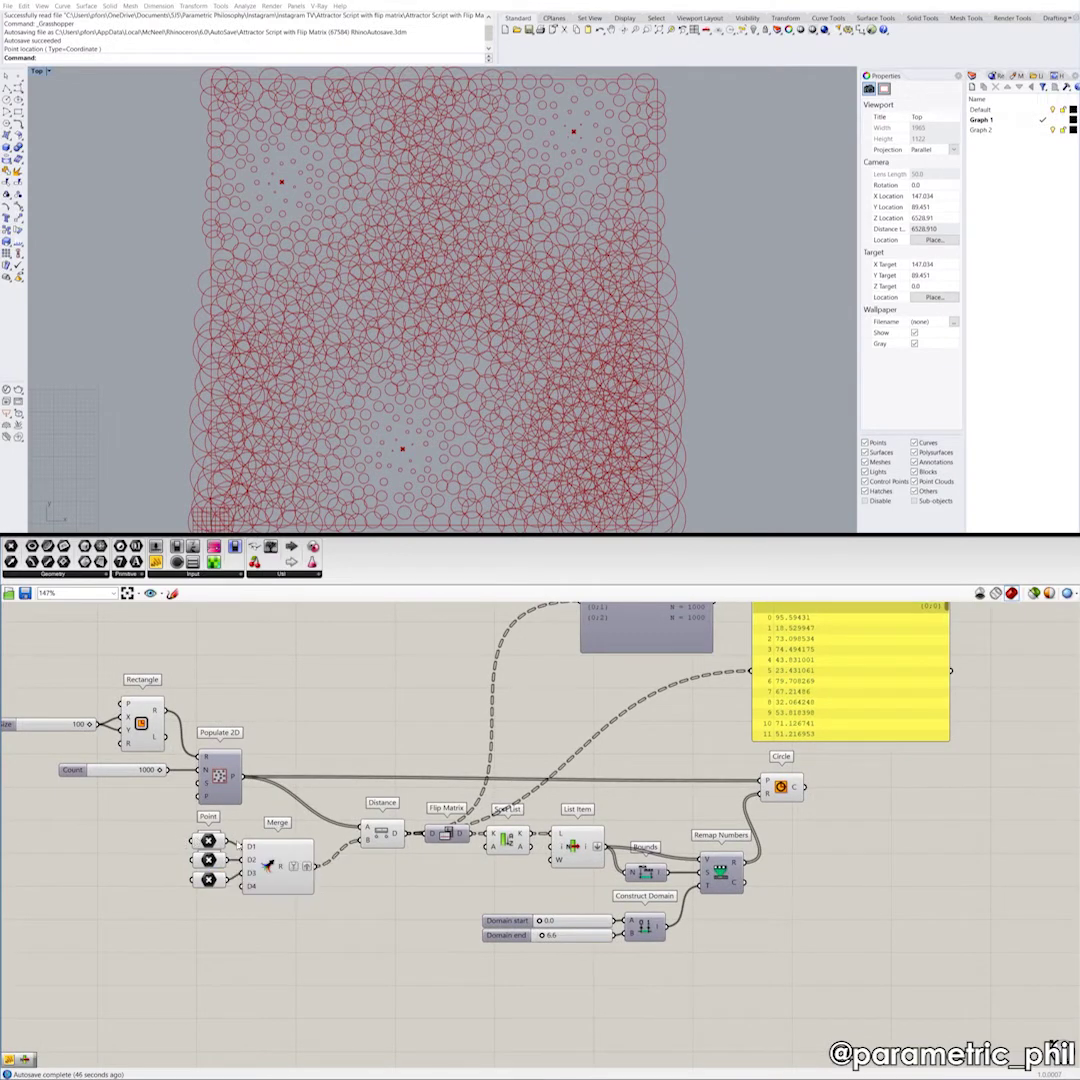
left_click_drag(299, 939, 172, 850)
left_click(420, 885)
Step: Examine the Rectangle and Populate 2D group with its sliders, and how the merged points enter Distance
scroll(218, 774, "down", 1)
scroll(218, 767, "up", 2)
right_click_drag(218, 734, 272, 758)
left_click_drag(354, 678, 62, 830)
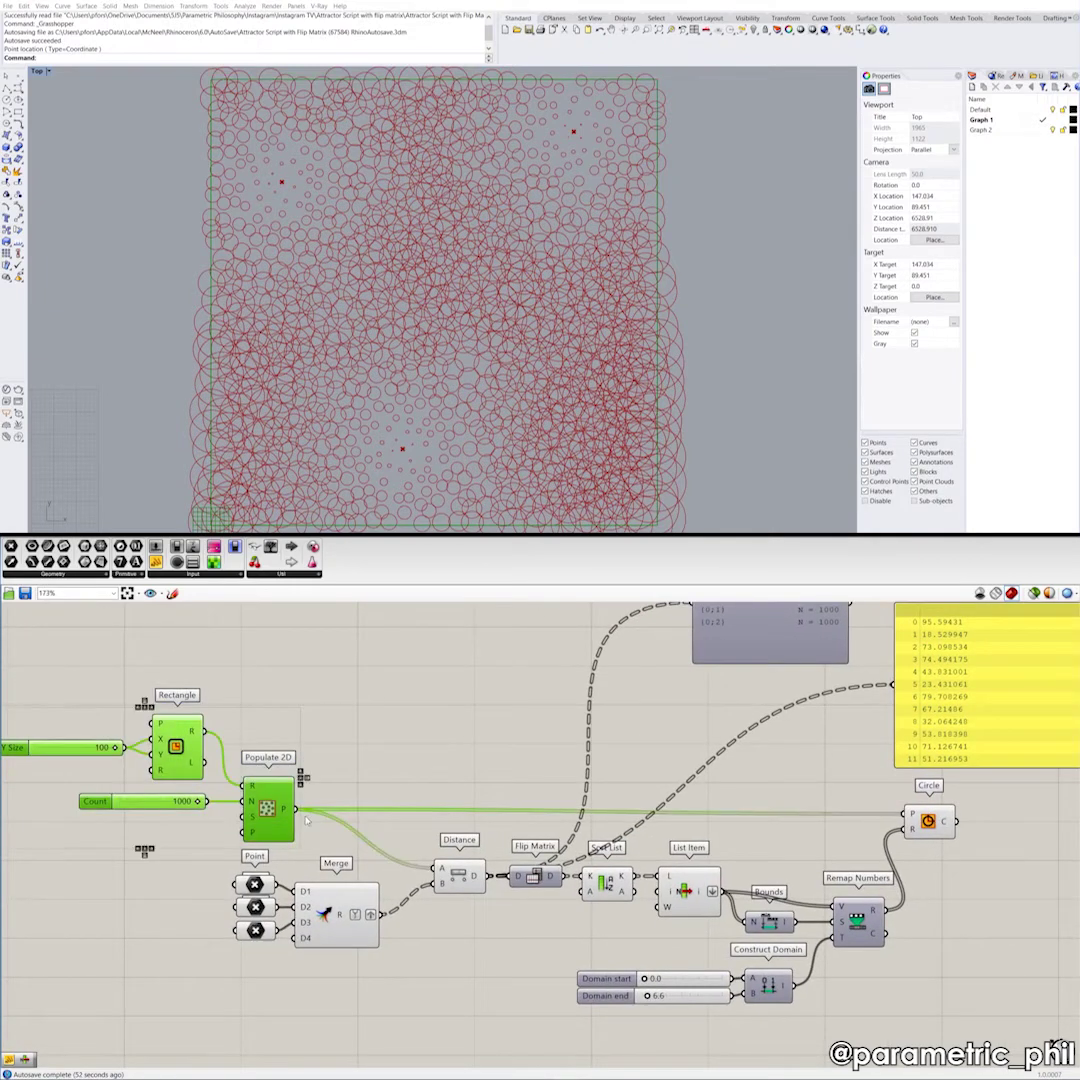
left_click(336, 757)
right_click_drag(384, 770, 237, 768)
scroll(318, 788, "down", 1)
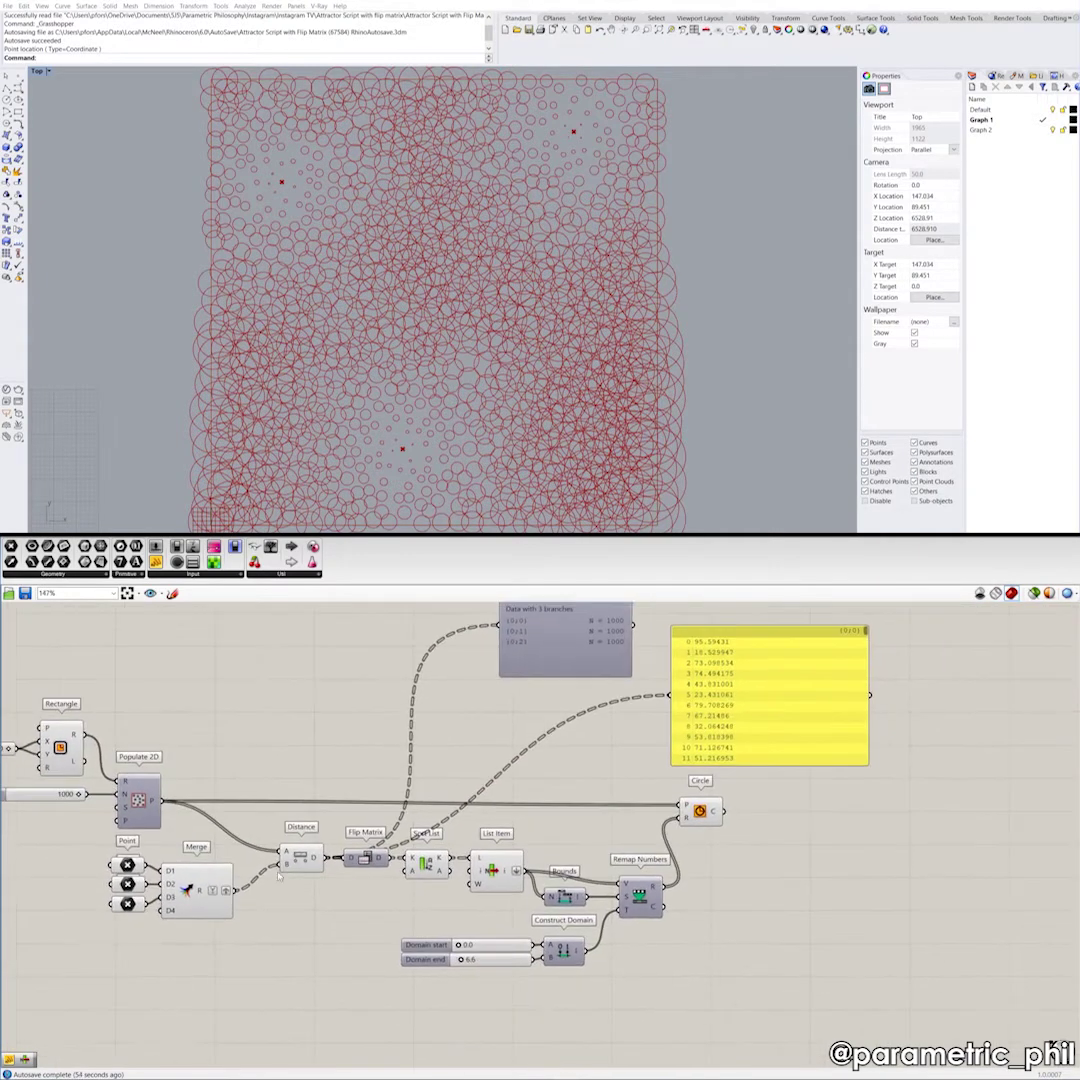
left_click_drag(300, 942, 36, 830)
left_click(240, 930)
scroll(288, 862, "up", 3)
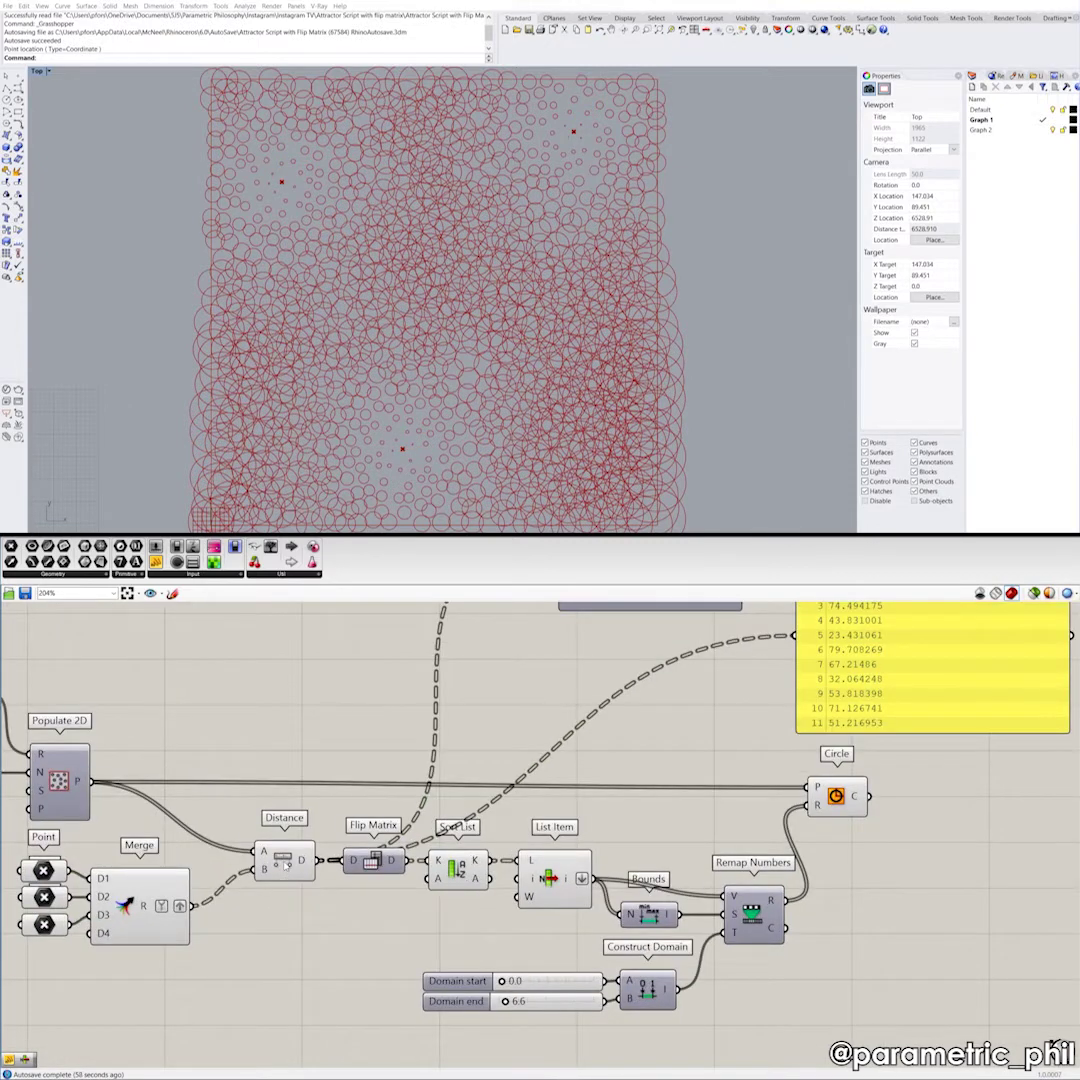
Step: Move the yellow panel closer above the Distance and Flip Matrix components and connect the Merge output to it
scroll(286, 866, "down", 3)
left_click_drag(642, 815, 343, 822)
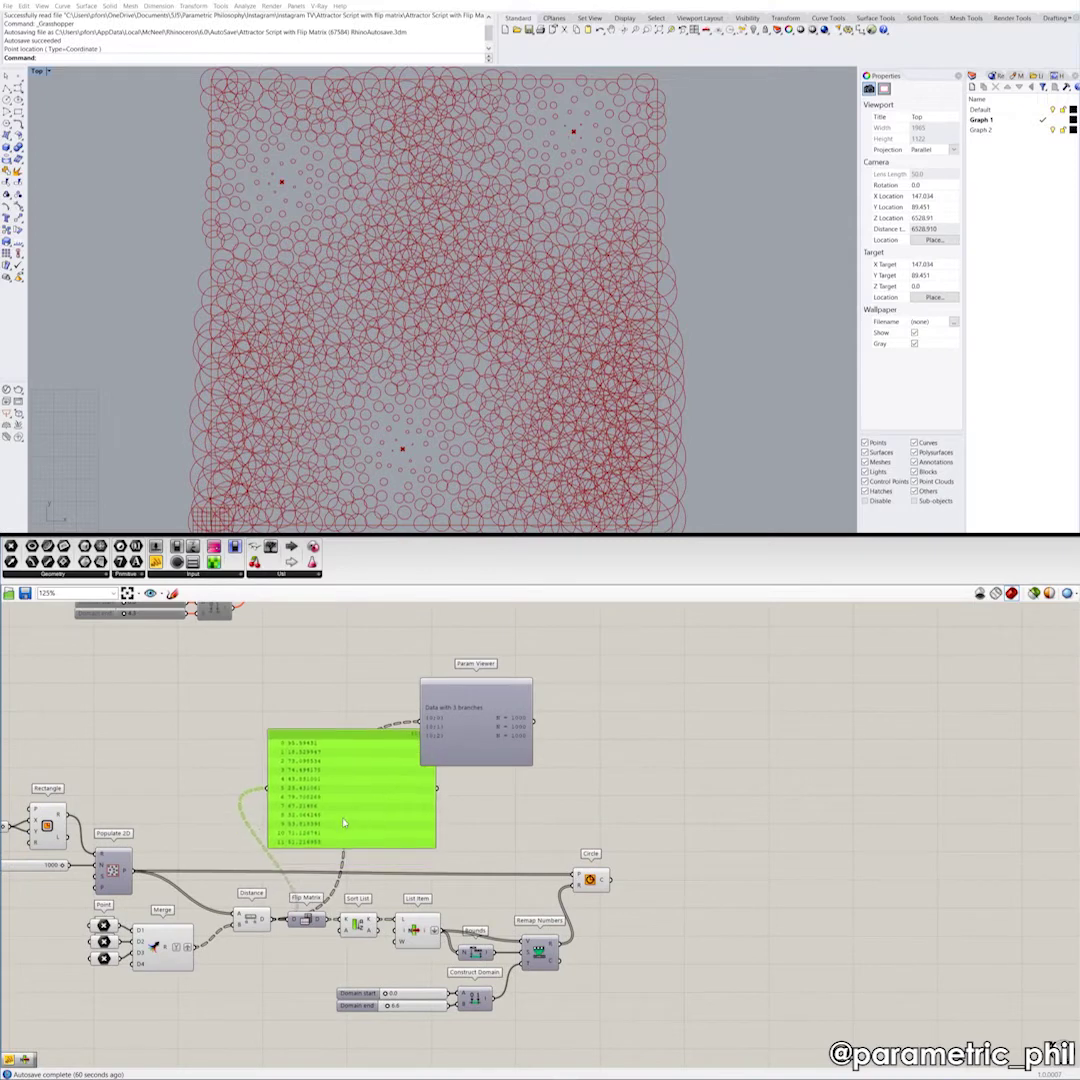
scroll(200, 916, "up", 1)
left_click_drag(194, 953, 279, 766)
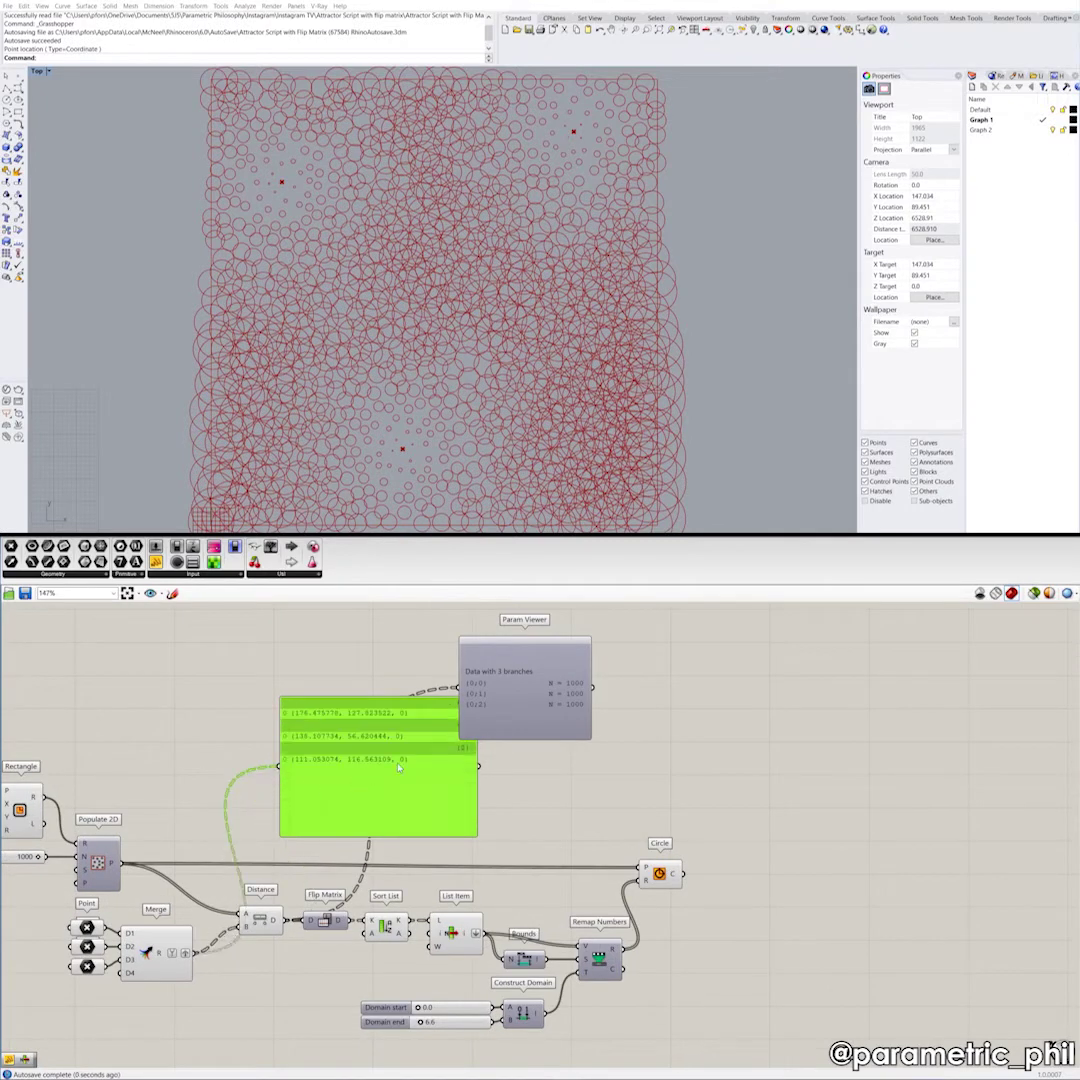
Step: Spread out the Param Viewer and the point-coordinate panel by moving both to the right so they no longer overlap
left_click_drag(519, 707, 572, 696)
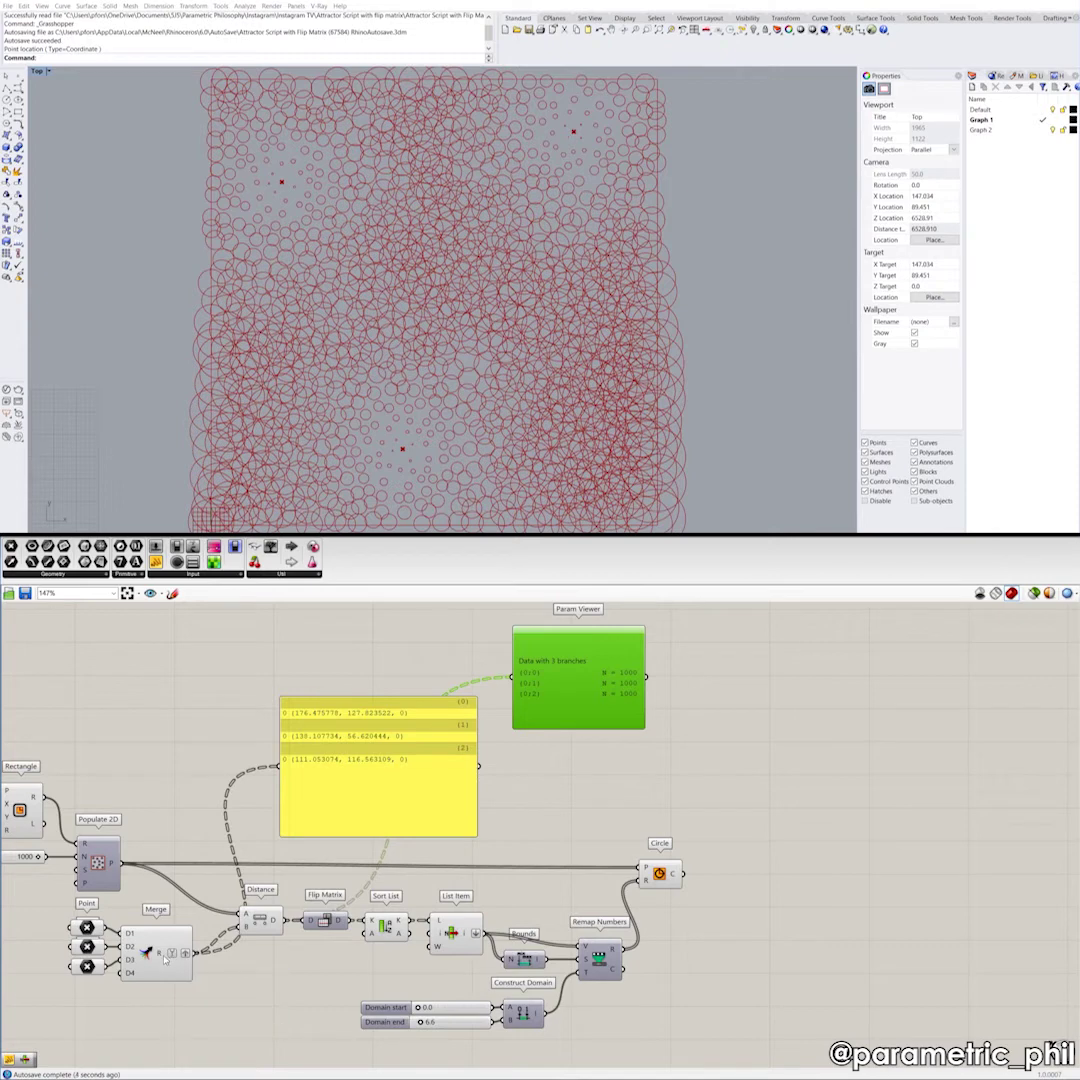
mouse_move(165, 957)
left_click_drag(369, 795, 445, 814)
left_click_drag(566, 707, 656, 709)
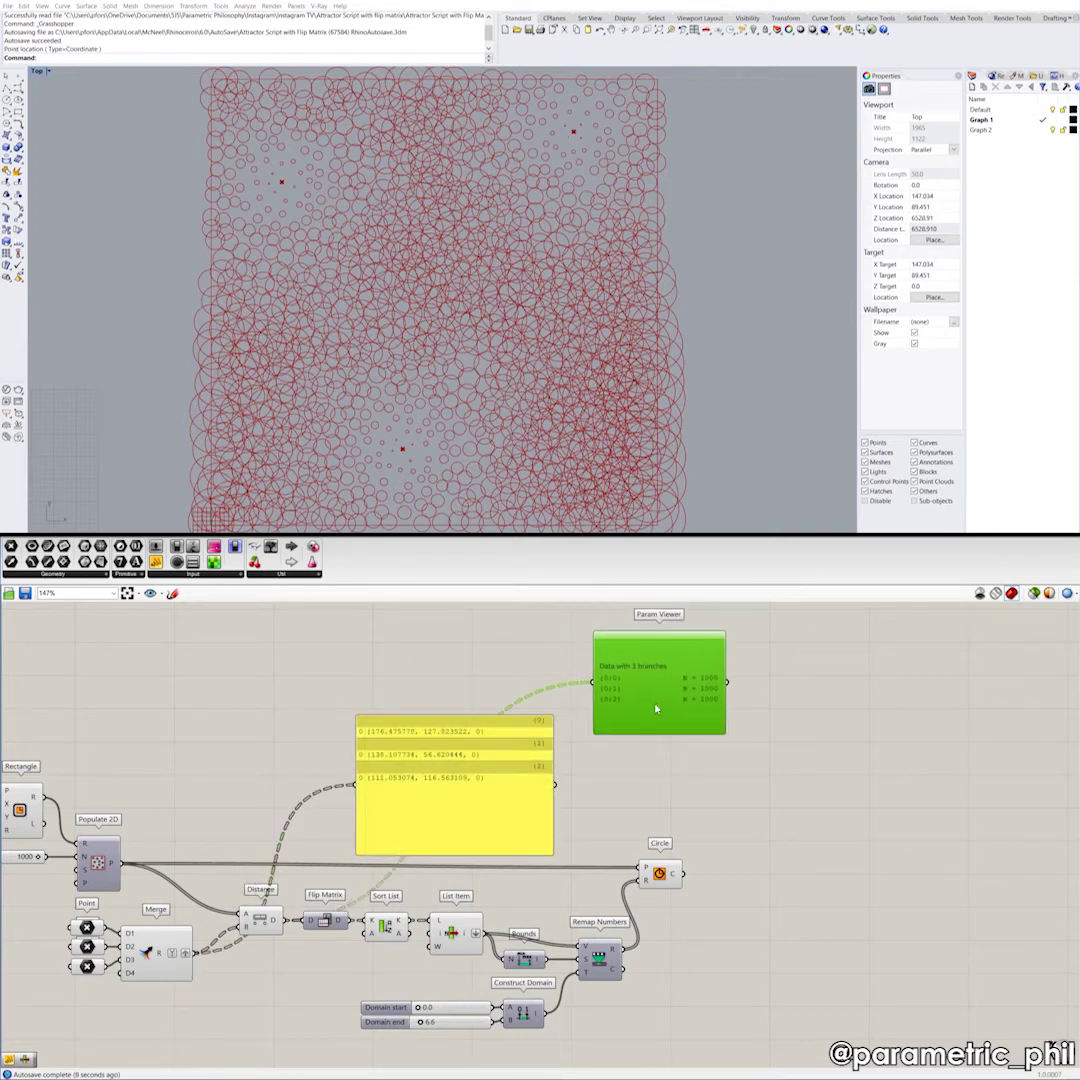
left_click(316, 769)
Step: Reposition the panel near Distance and connect the Distance output to it in place of the Merge output
right_click_drag(281, 786, 358, 742)
scroll(340, 785, "up", 3)
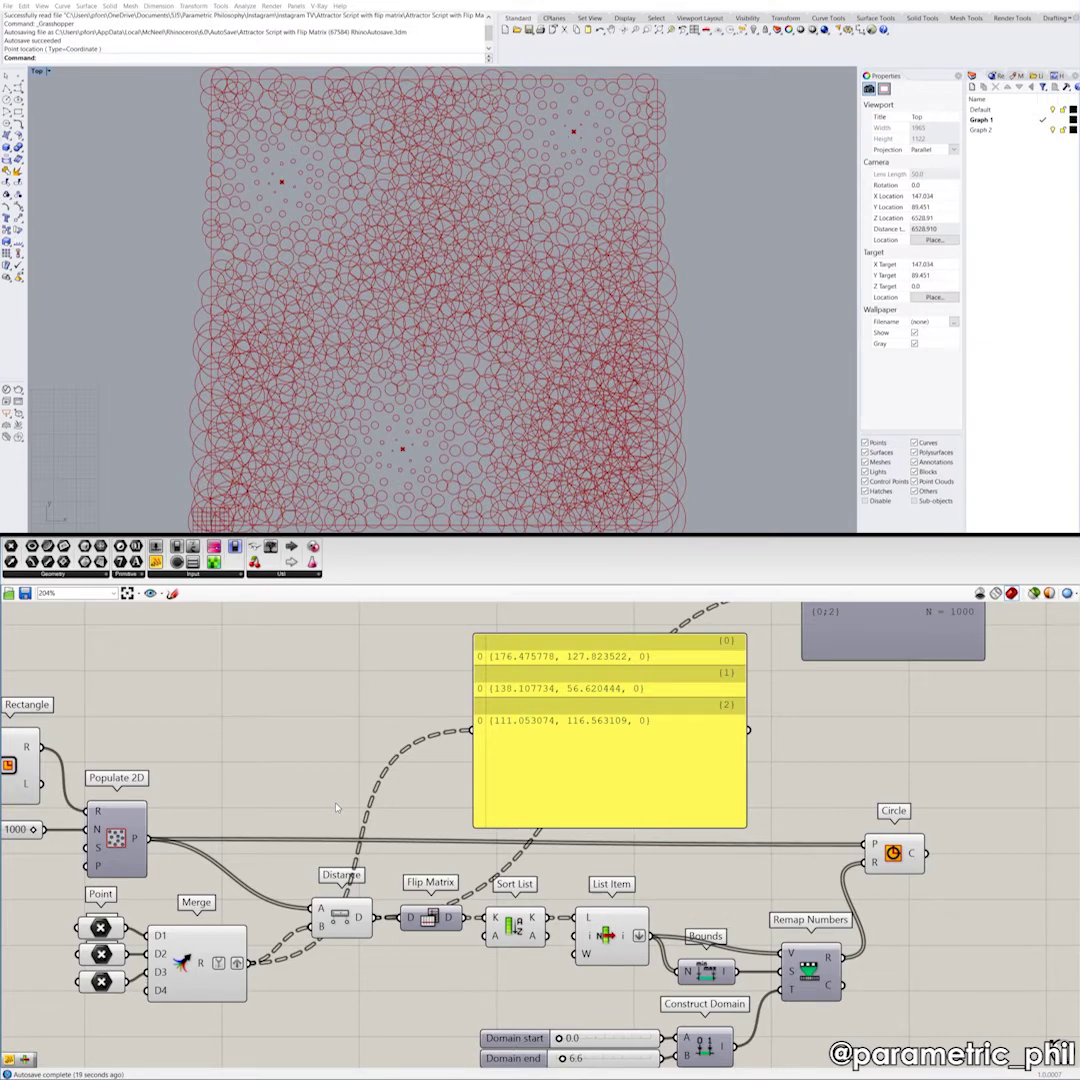
right_click_drag(336, 807, 317, 785)
left_click_drag(549, 707, 421, 722)
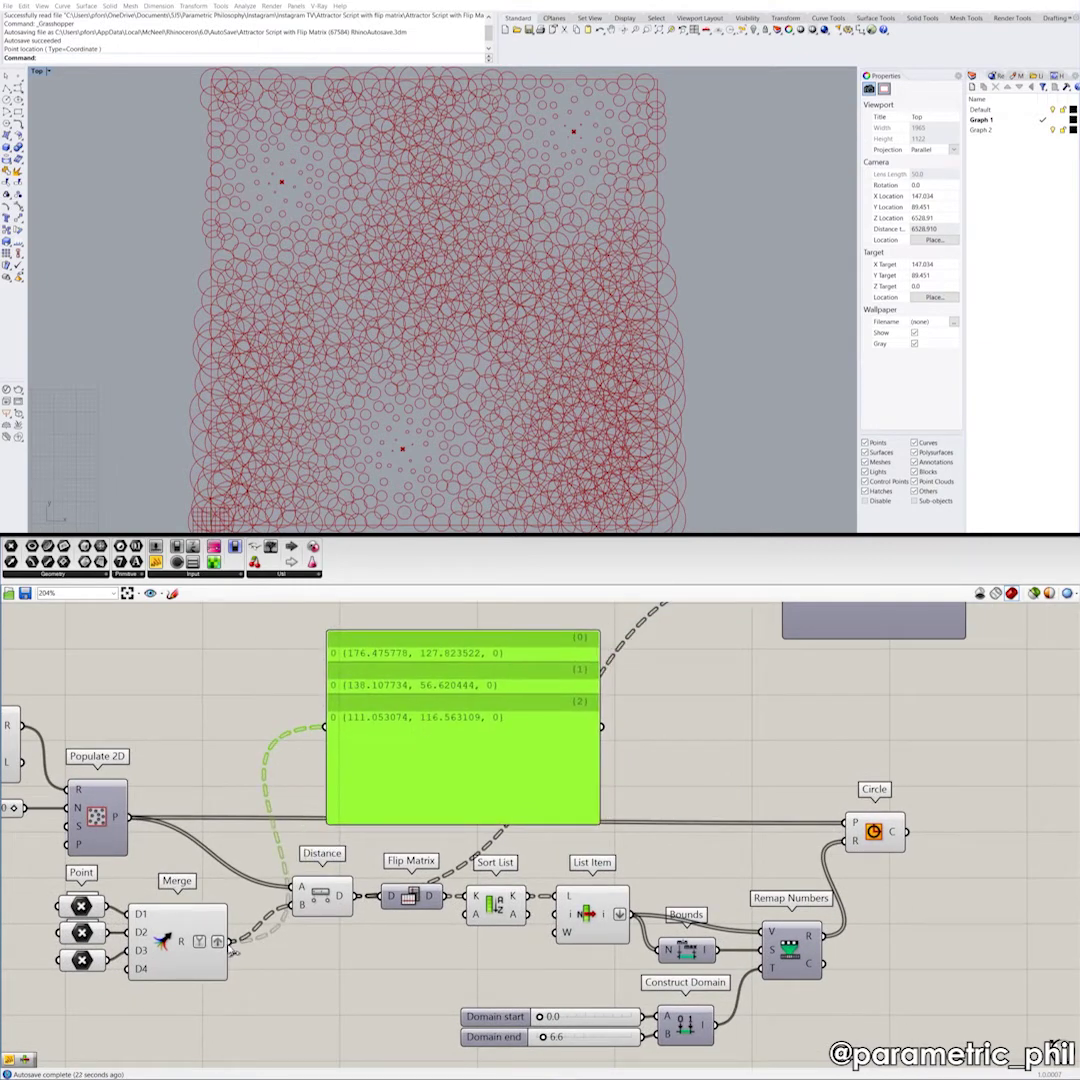
left_click_drag(374, 787, 453, 755)
right_click_drag(338, 910, 296, 952)
left_click_drag(297, 953, 341, 748)
Step: Swap the panel and the Param Viewer, placing the panel above Circle and the viewer above Flip Matrix
left_click_drag(424, 767, 721, 761)
left_click_drag(746, 663, 376, 762)
right_click_drag(200, 895, 310, 853)
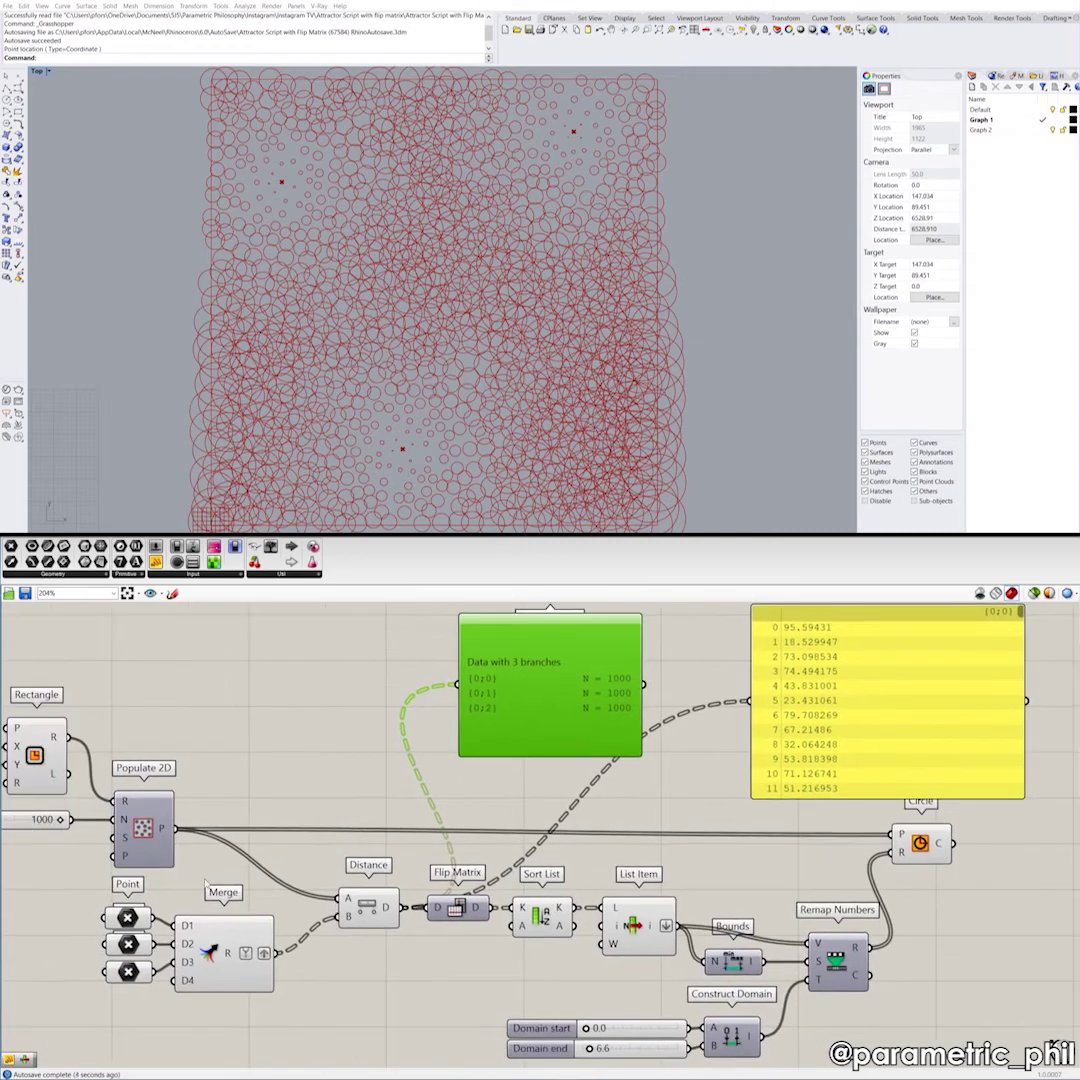
Step: Connect the Merge output to the panel again and shift the panel slightly left toward the Param Viewer
left_click_drag(175, 828, 343, 898)
left_click_drag(275, 952, 752, 700)
right_click_drag(787, 694, 756, 712)
left_click_drag(776, 695, 737, 688)
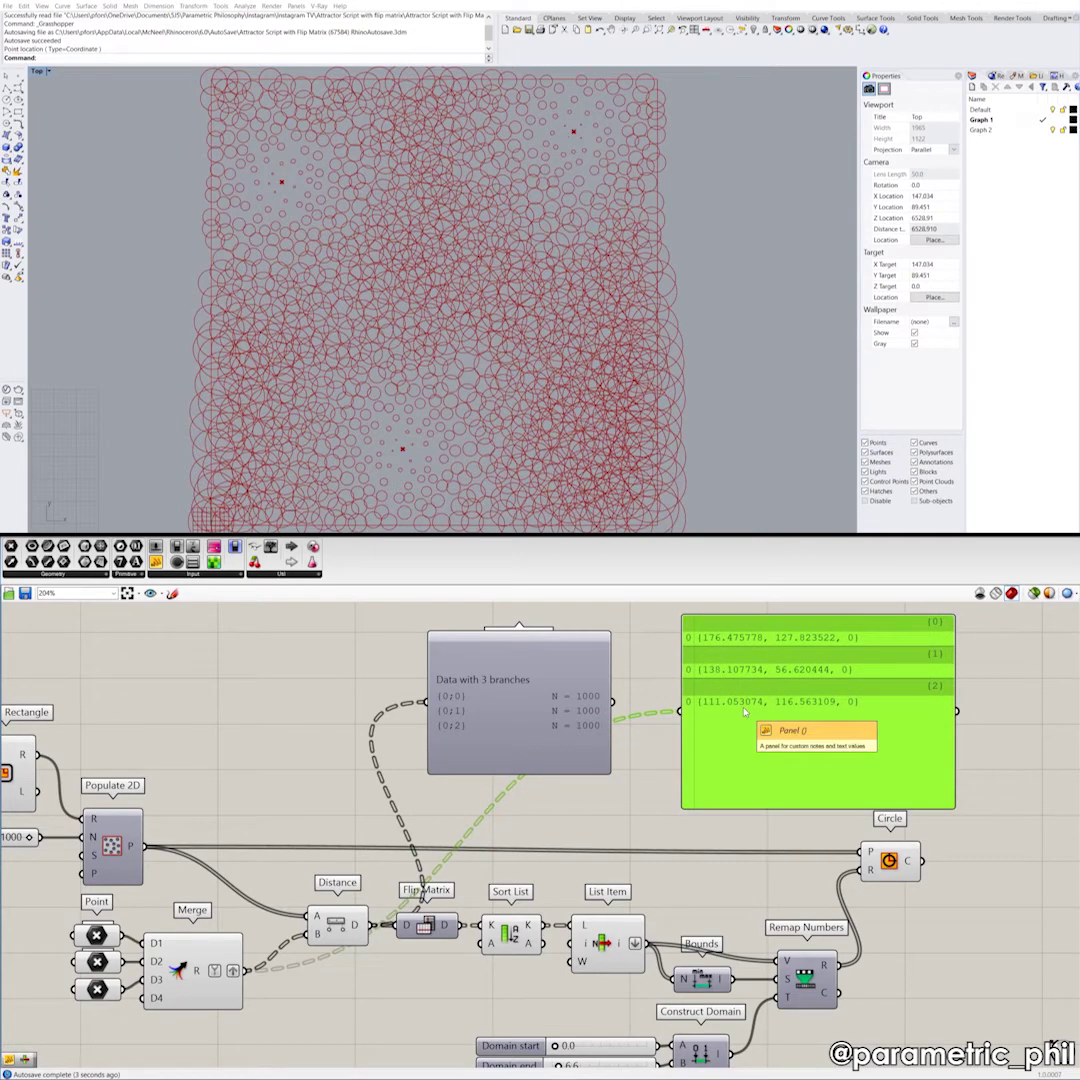
Step: Connect the Distance output to the Param Viewer and enlarge the viewer downward
right_click_drag(730, 711, 711, 714)
right_click_drag(404, 791, 452, 788)
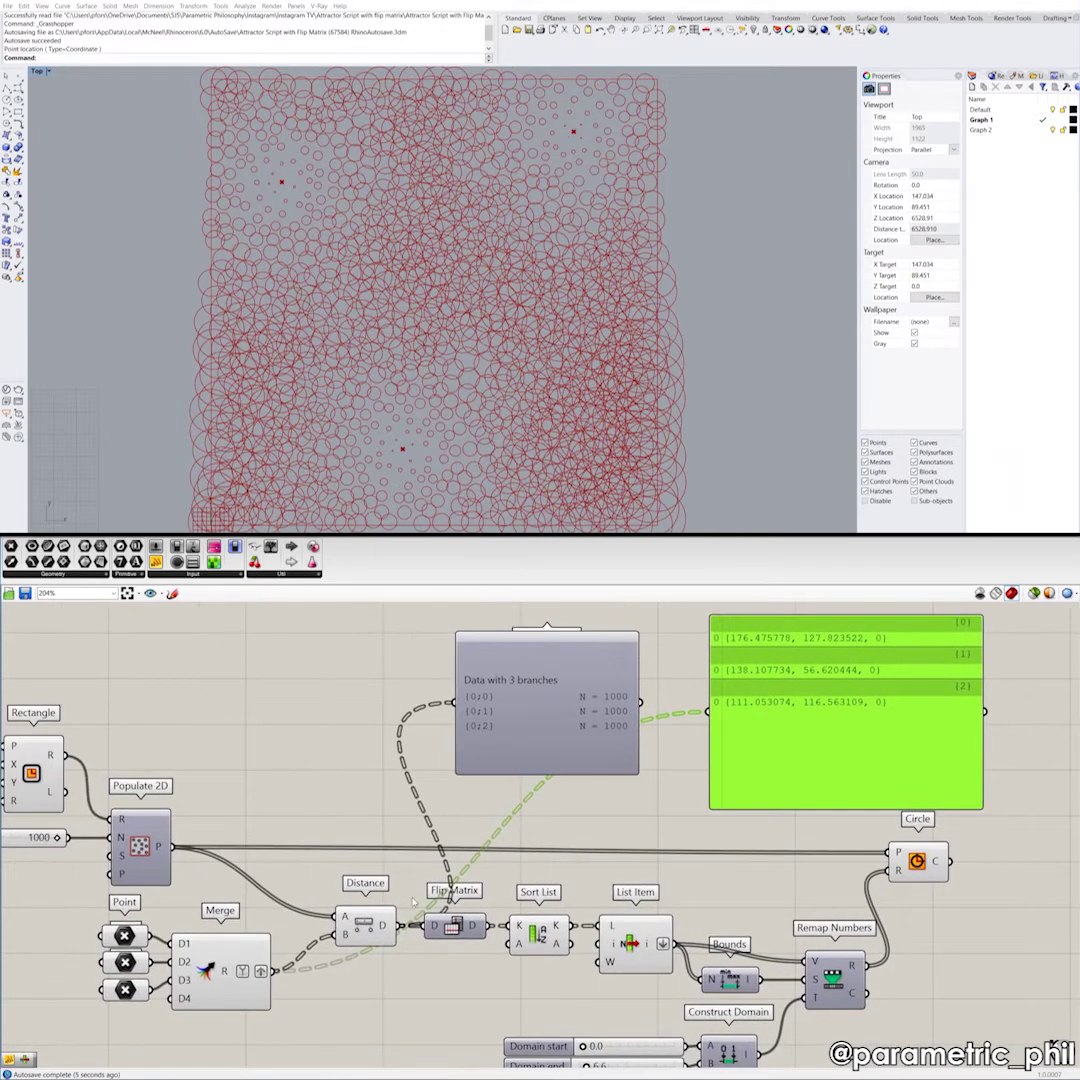
right_click_drag(403, 910, 360, 890)
left_click_drag(354, 905, 441, 699)
right_click_drag(442, 700, 402, 718)
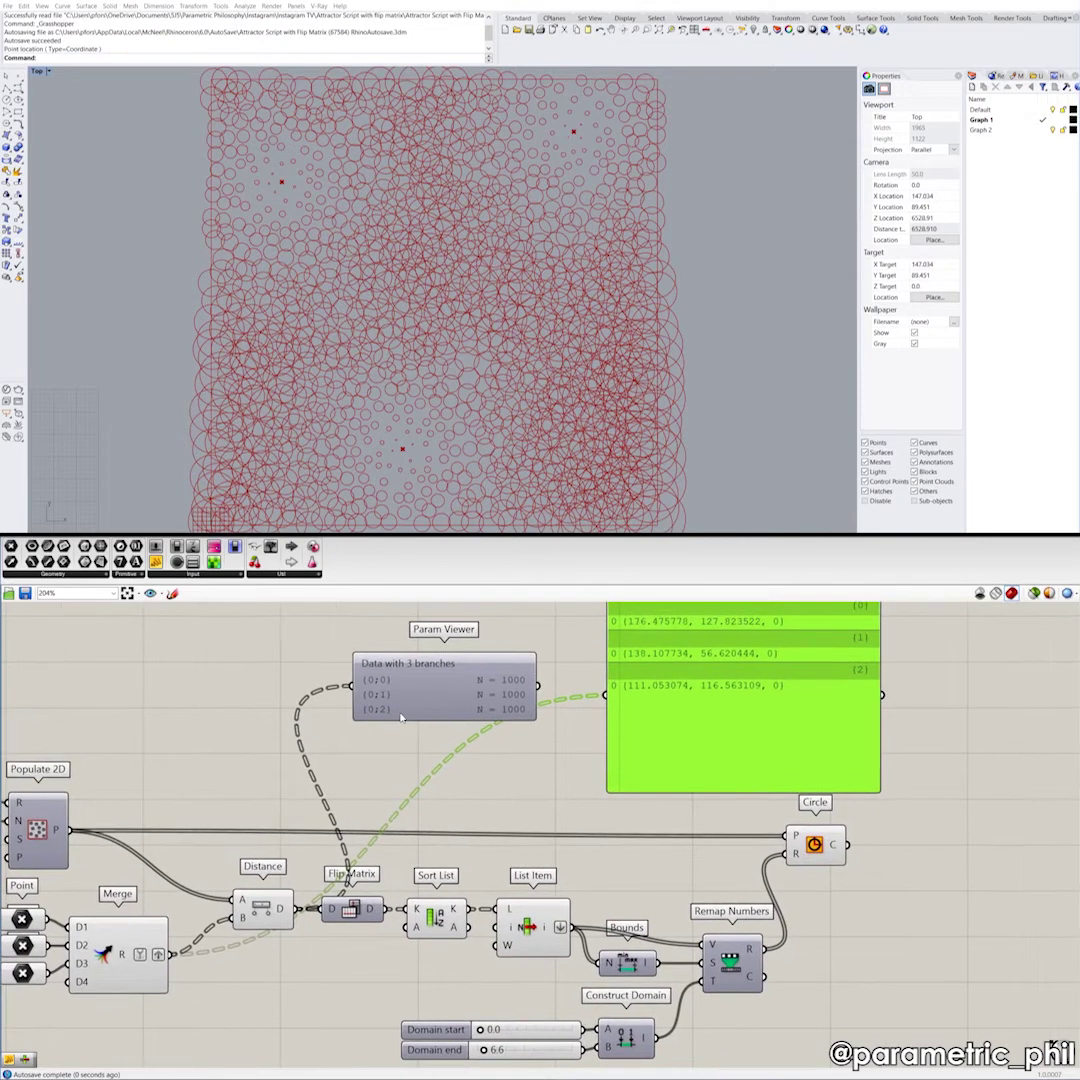
left_click_drag(431, 718, 432, 795)
Step: Compare the branch and item counts in the Param Viewer with the Populate 2D point list
right_click_drag(507, 719, 587, 698)
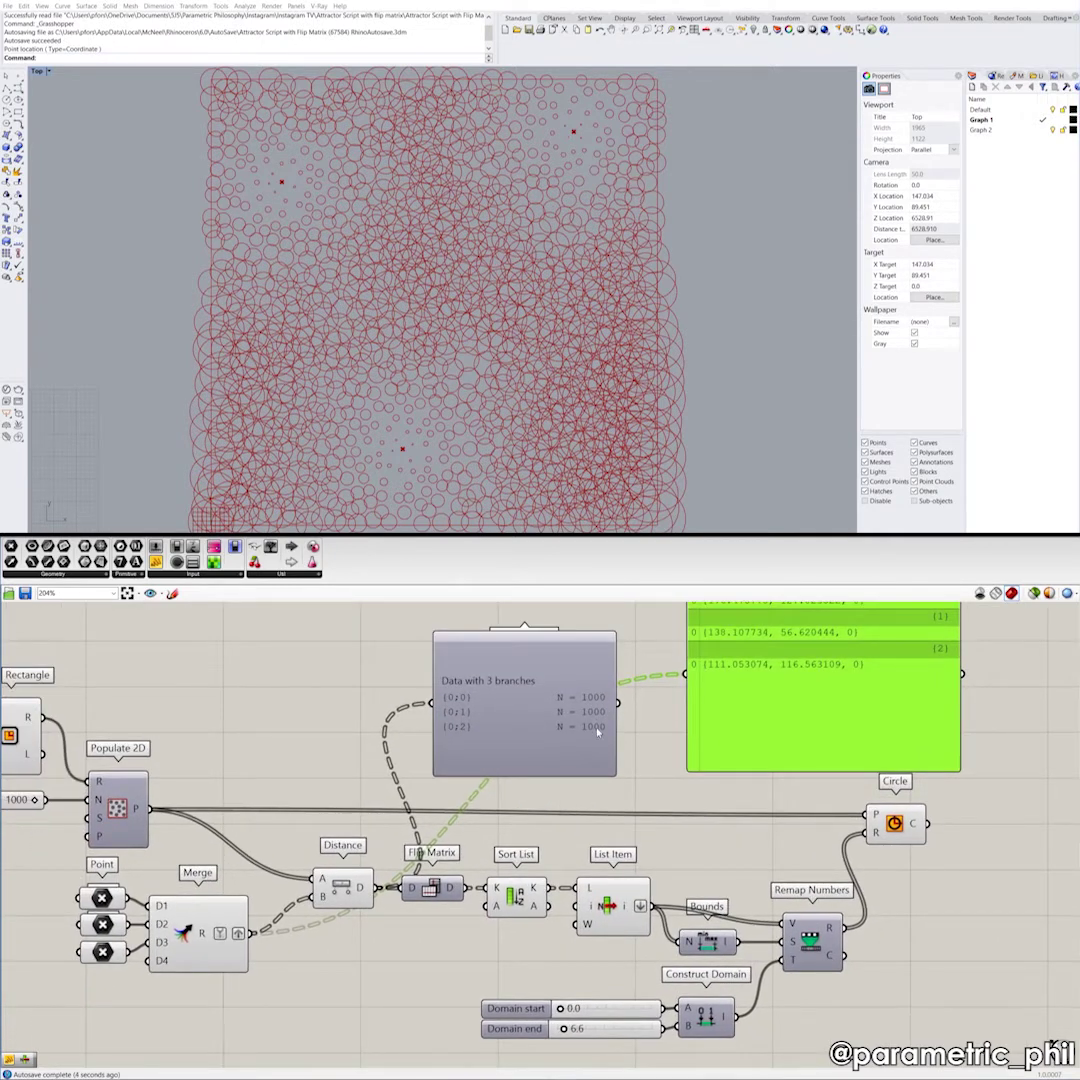
right_click_drag(476, 730, 524, 715)
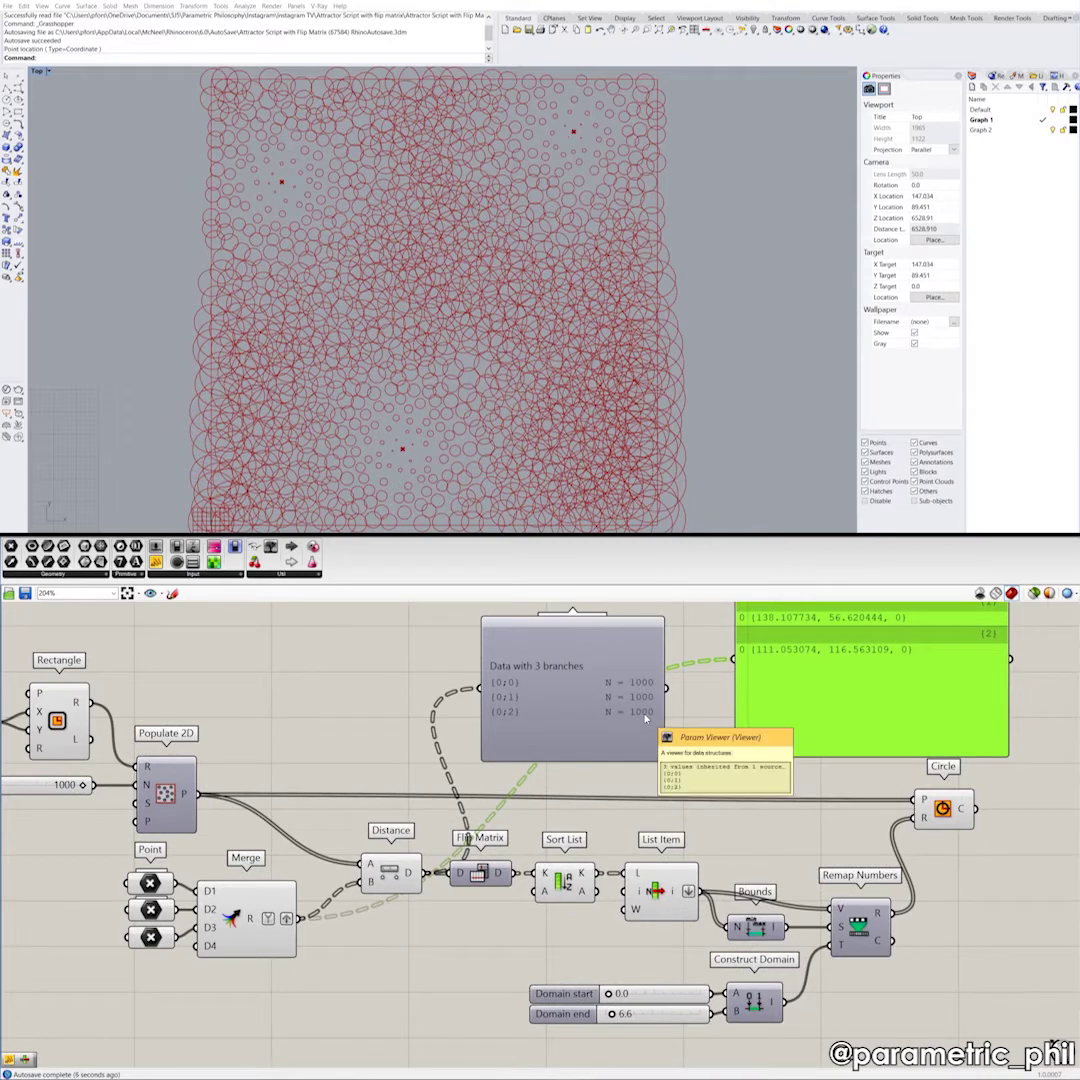
mouse_move(183, 793)
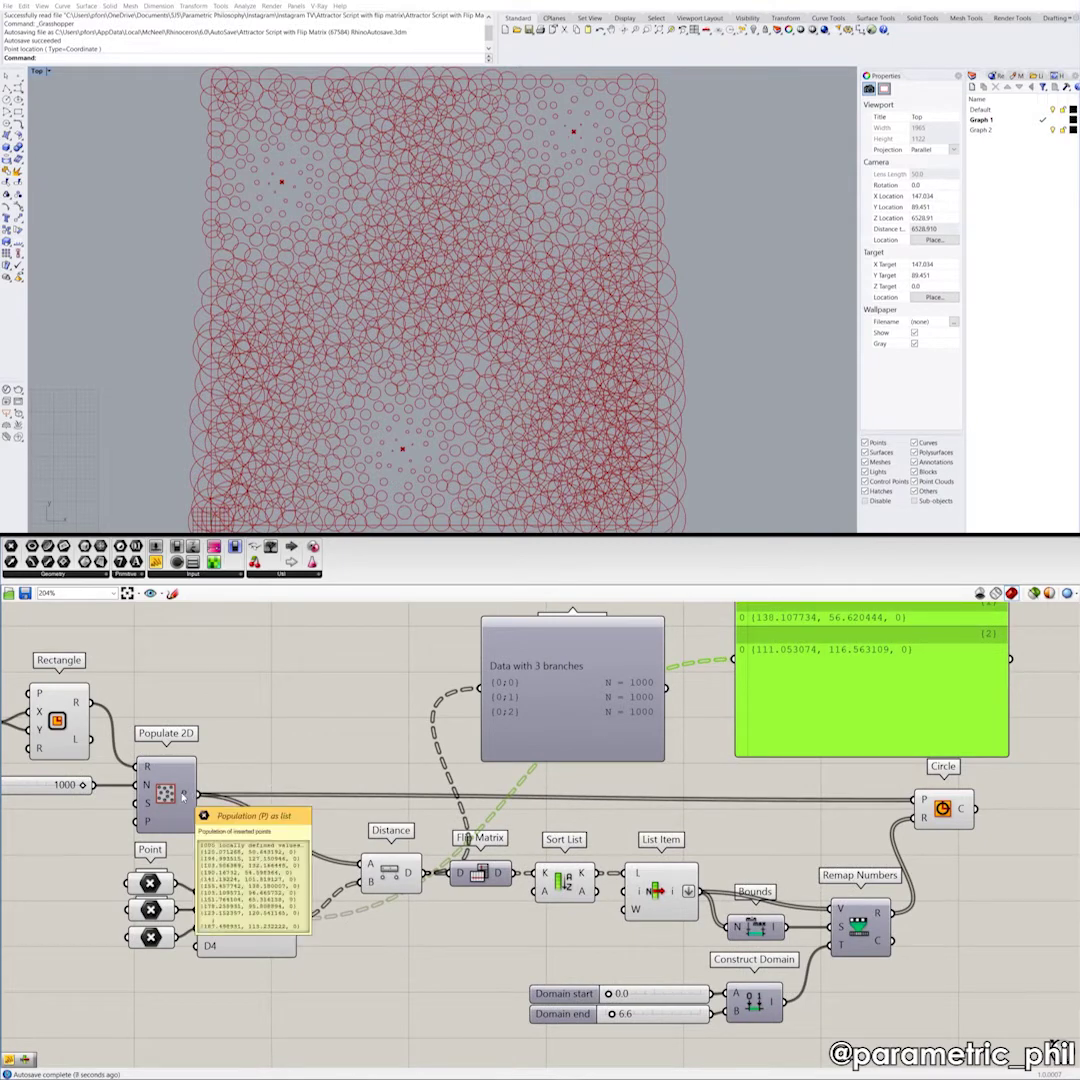
right_click_drag(542, 687, 422, 678)
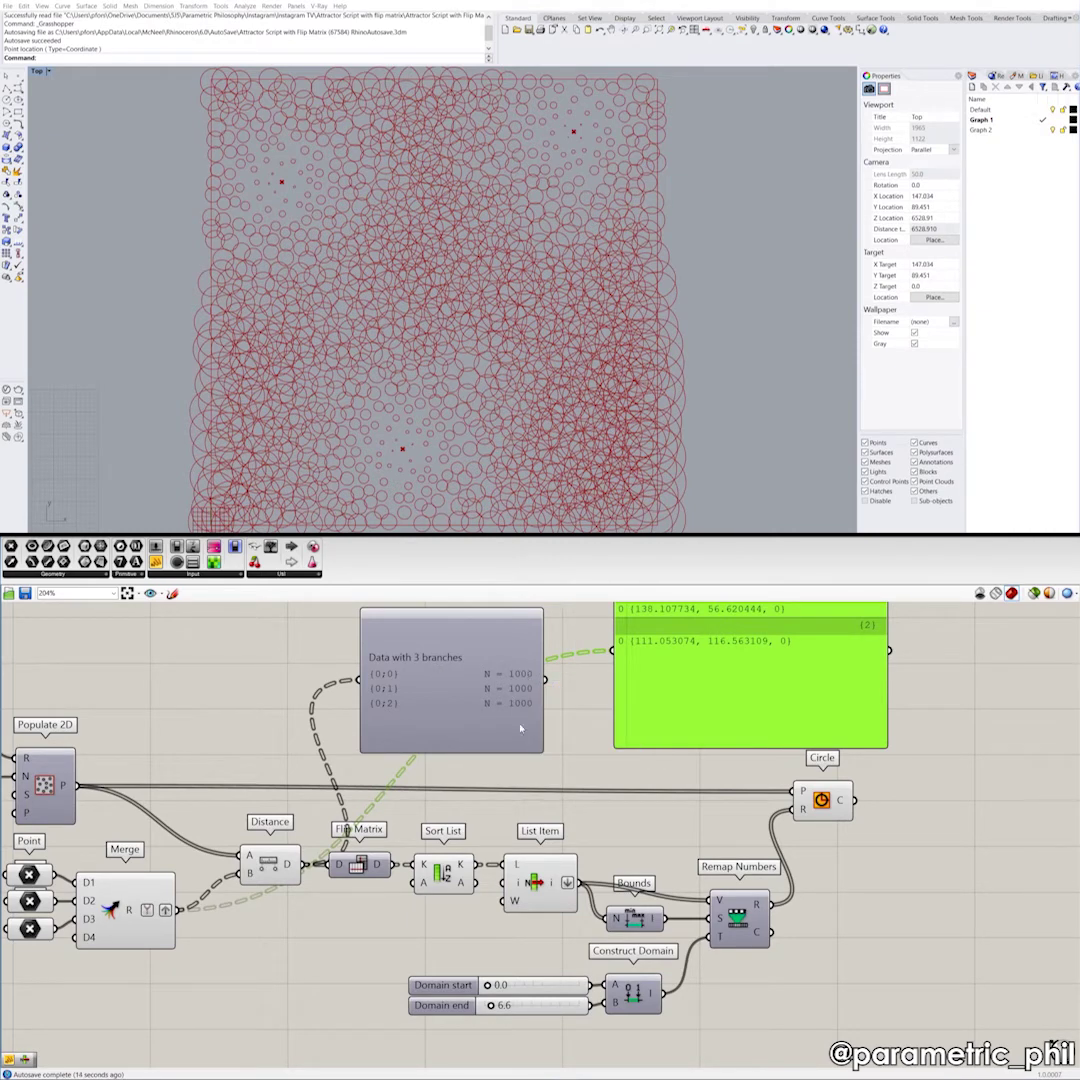
right_click_drag(527, 673, 409, 711)
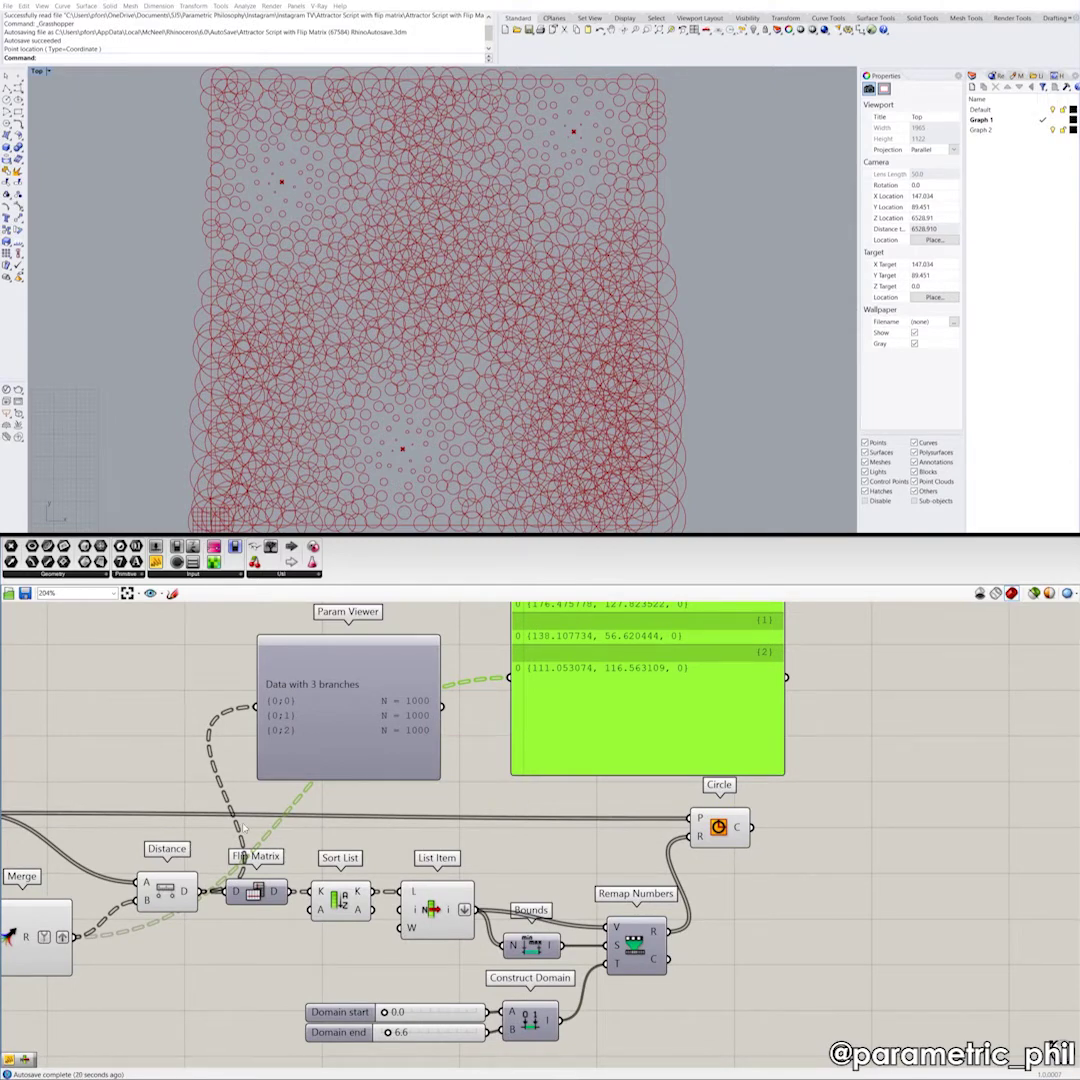
Step: Move the Param Viewer and the point-coordinate panel farther right, leaving a wide gap between them
scroll(338, 762, "down", 1)
right_click_drag(338, 762, 299, 805)
left_click_drag(299, 805, 509, 704)
left_click_drag(518, 788, 638, 754)
left_click_drag(381, 724, 338, 718)
mouse_move(677, 745)
left_mouse_down()
mouse_move(662, 748)
mouse_move(671, 736)
left_mouse_up()
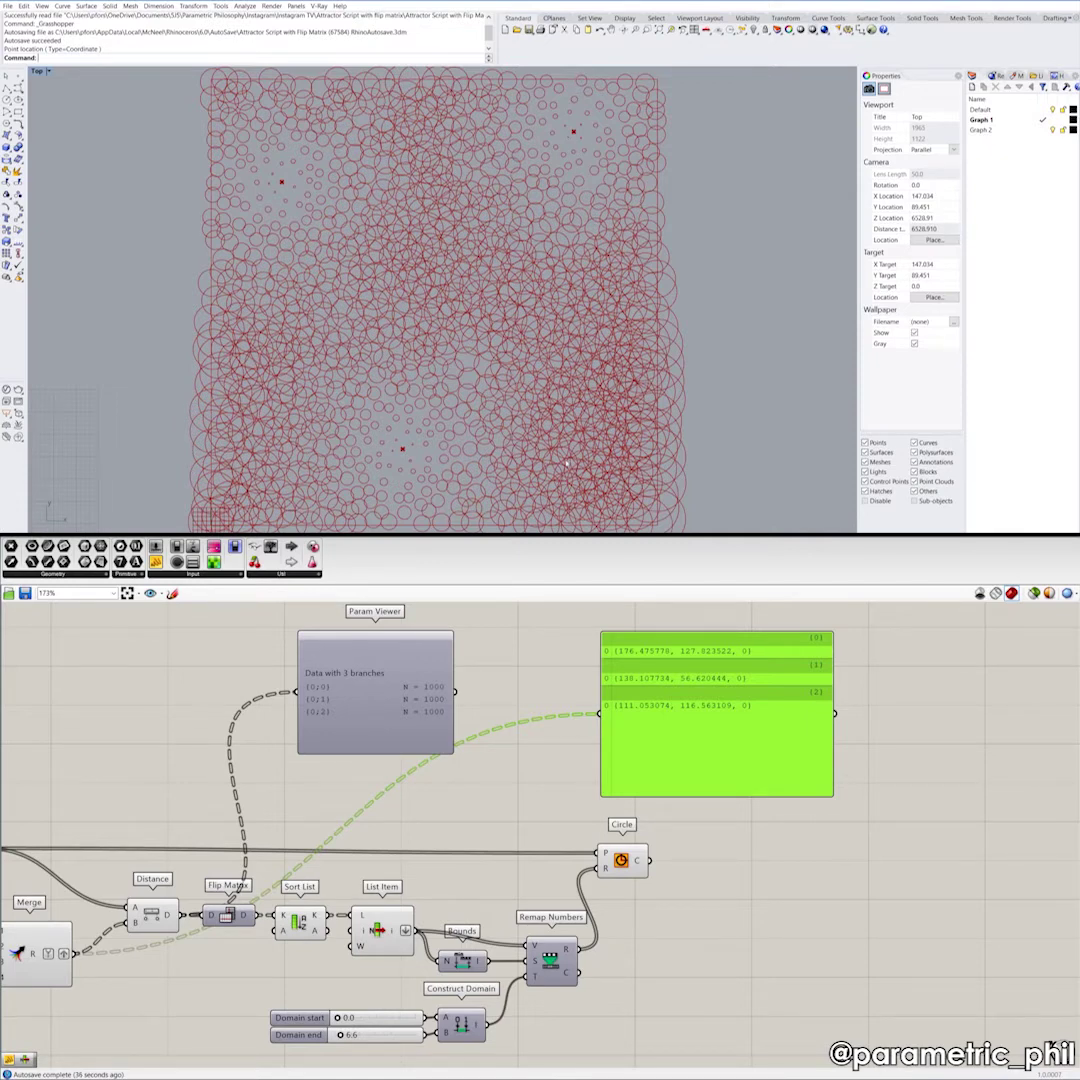
Step: Turn on the preview of the Populate 2D component in the three-point definition
scroll(108, 740, "down", 3)
scroll(200, 700, "up", 3)
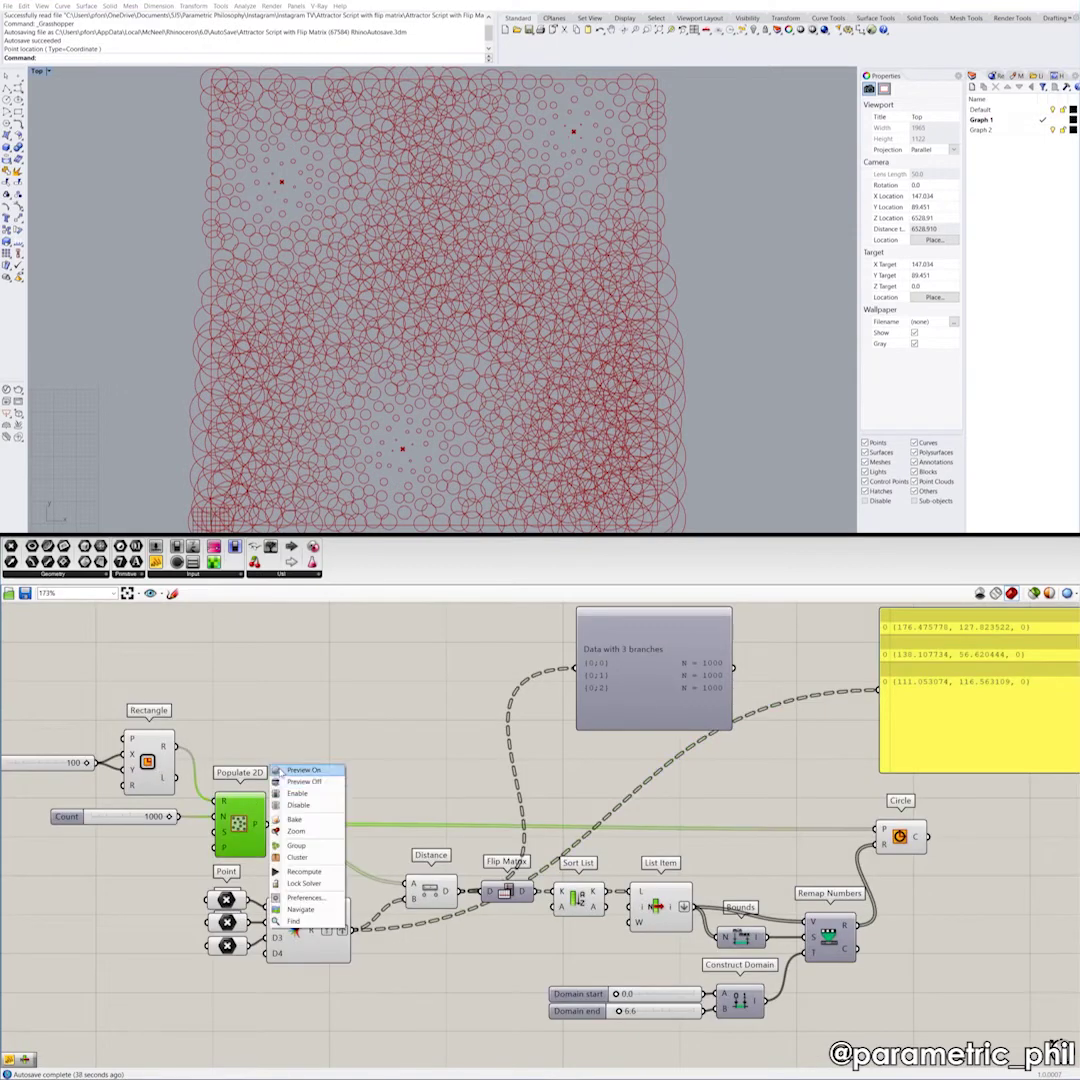
right_click(250, 808)
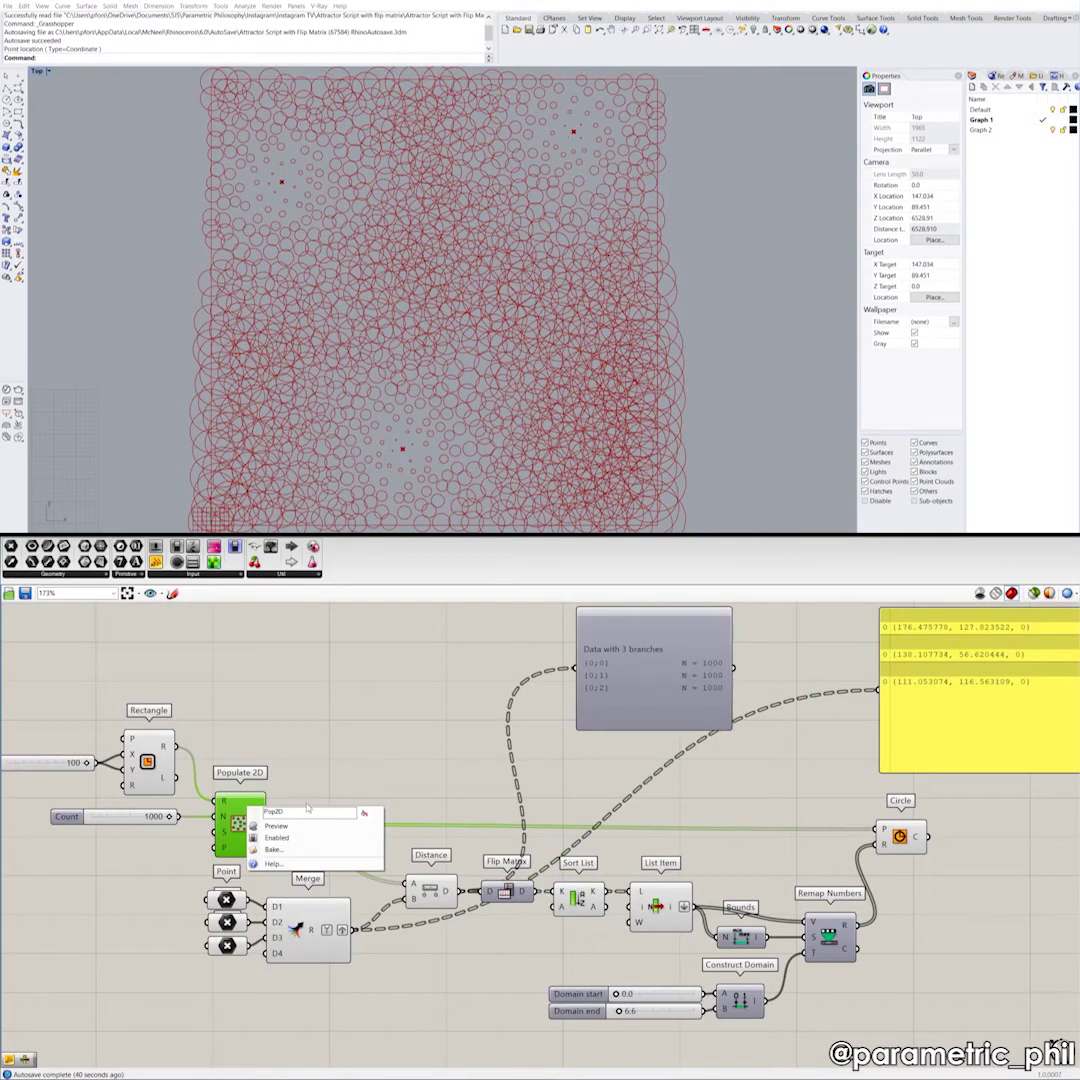
left_click(276, 826)
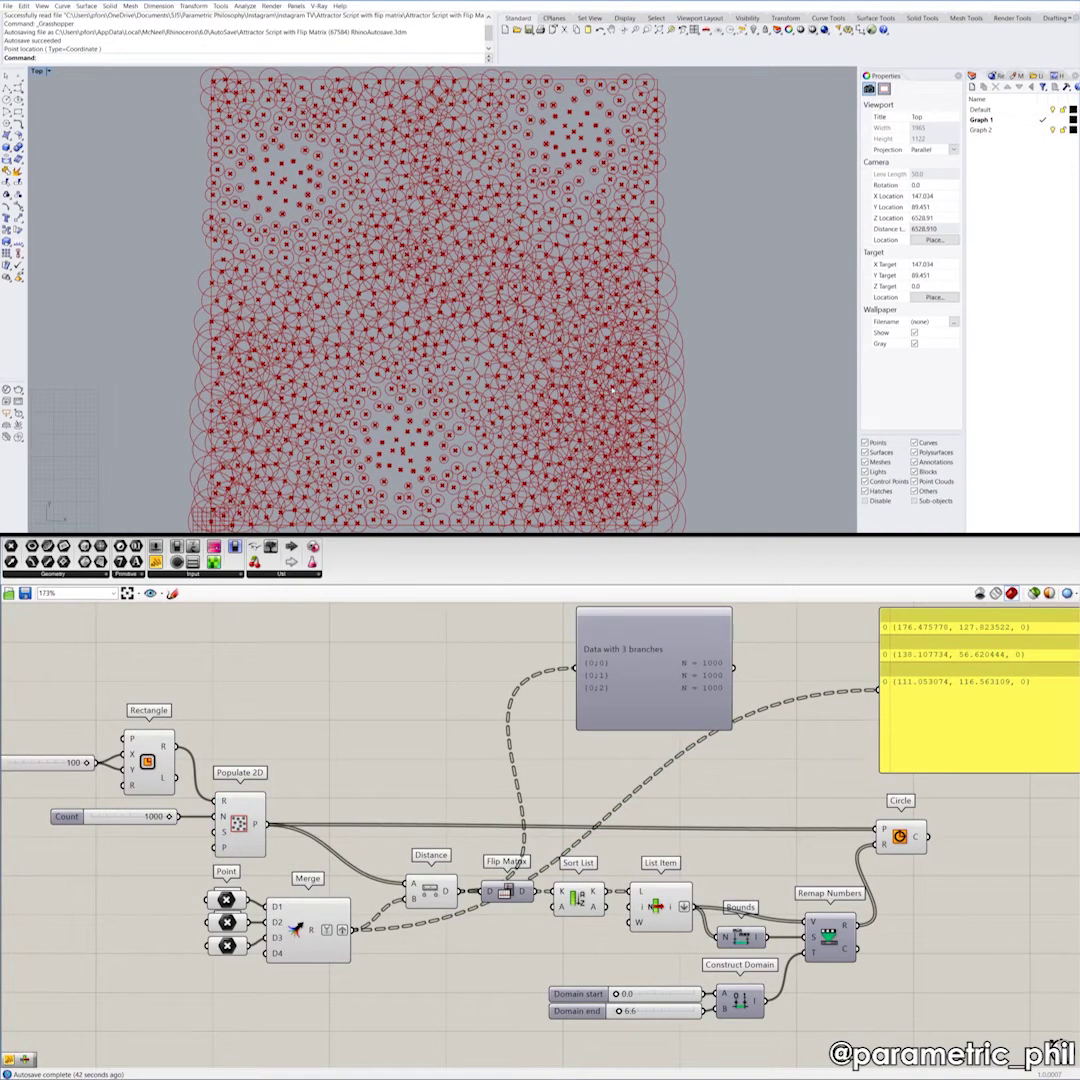
Step: Select the first and second Point parameters in turn to locate their attractor points in the pattern
left_click(225, 903)
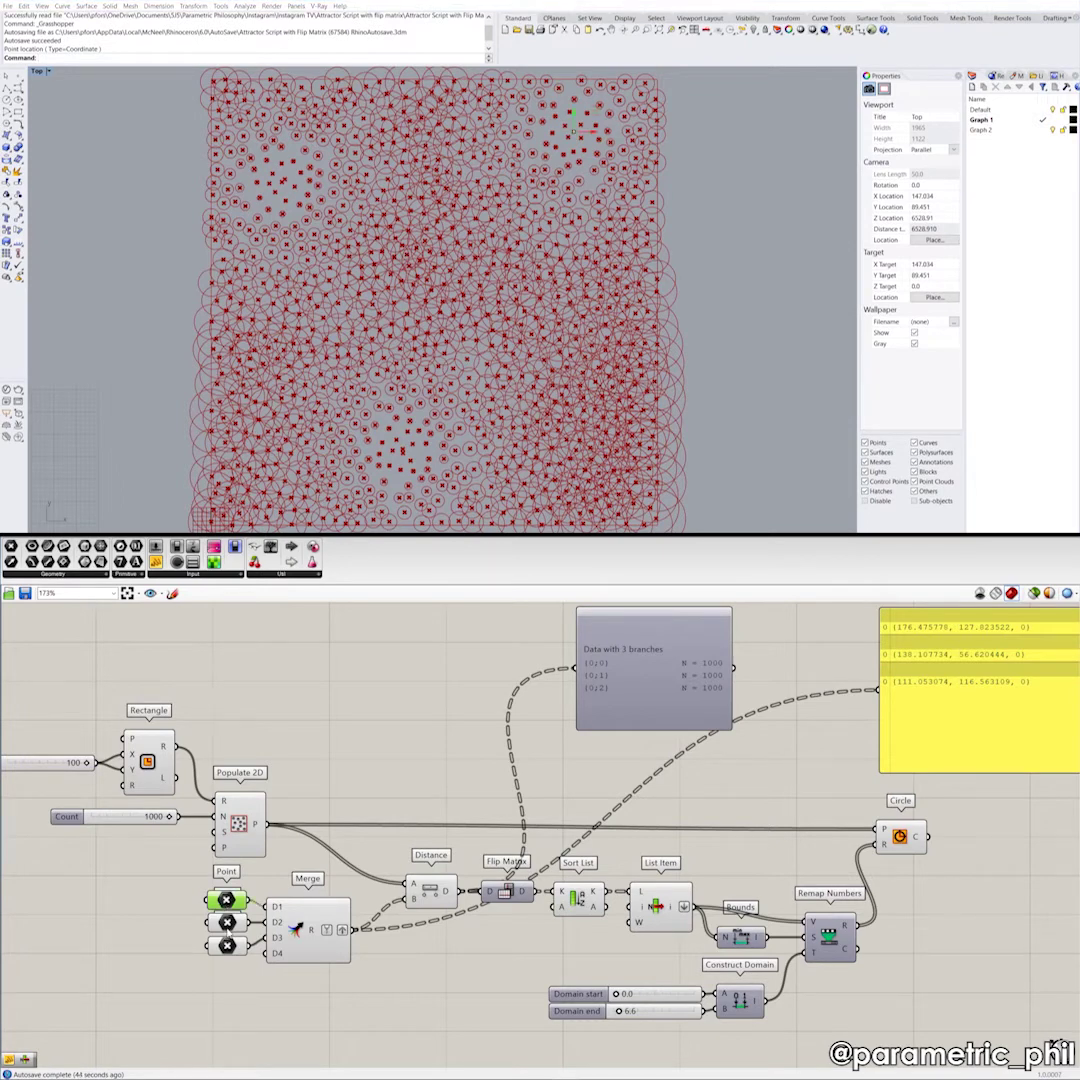
left_click(229, 922)
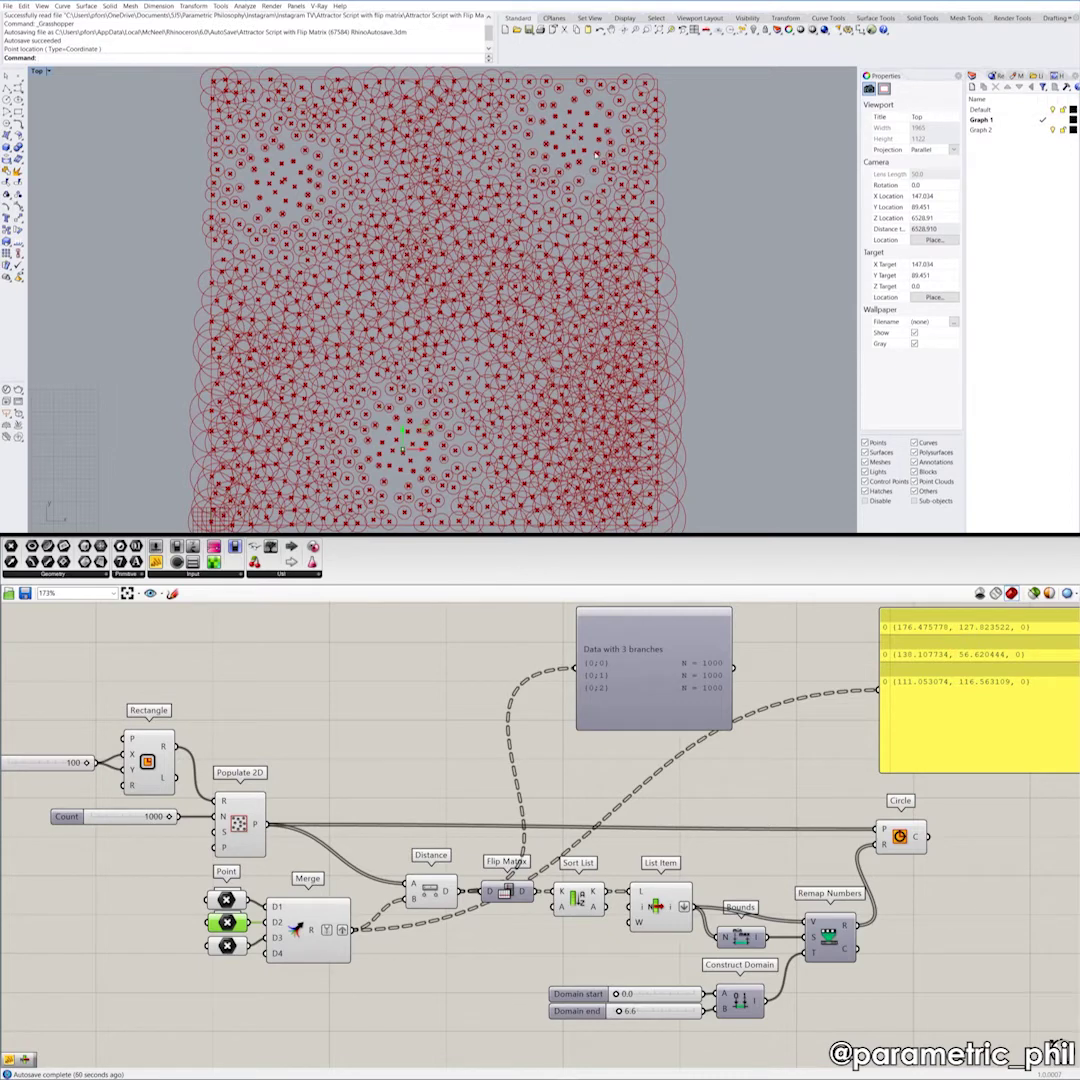
Step: Connect the Distance output to the panel in place of the merged points, then enlarge the panel and shift it farther right
right_click_drag(455, 790, 363, 747)
right_click_drag(332, 852, 262, 877)
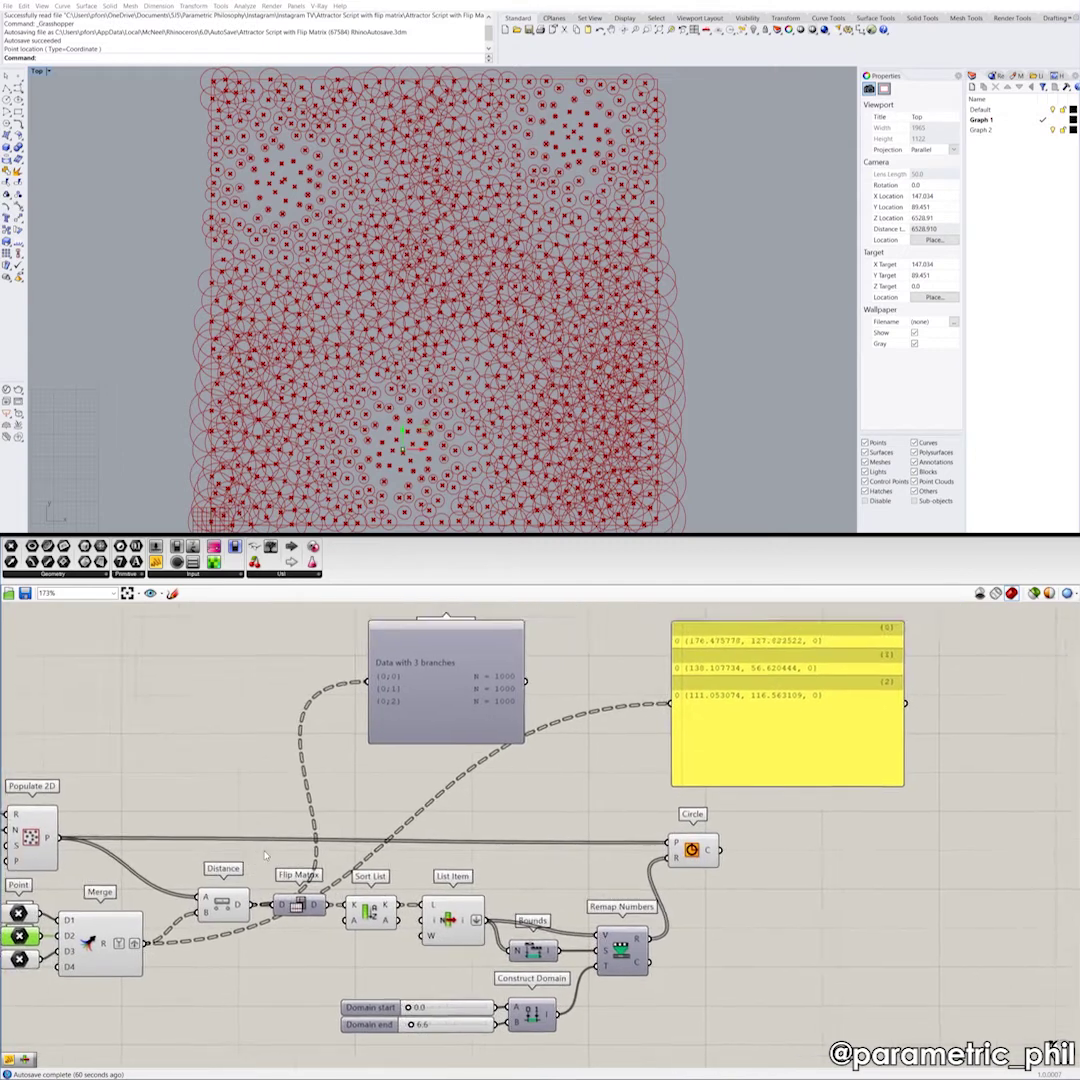
scroll(265, 866, "down", 1)
left_click_drag(256, 897, 611, 727)
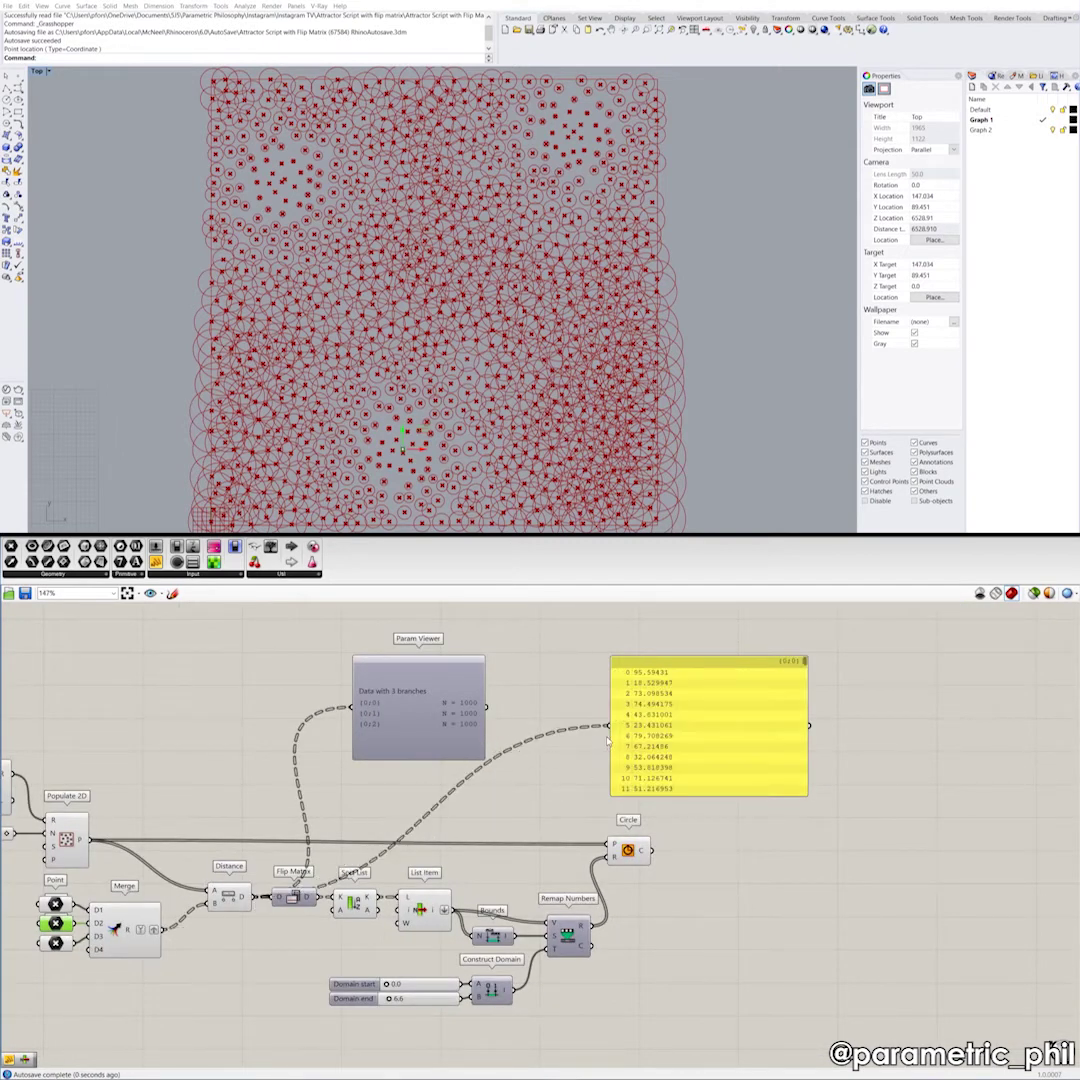
right_click_drag(585, 762, 528, 772)
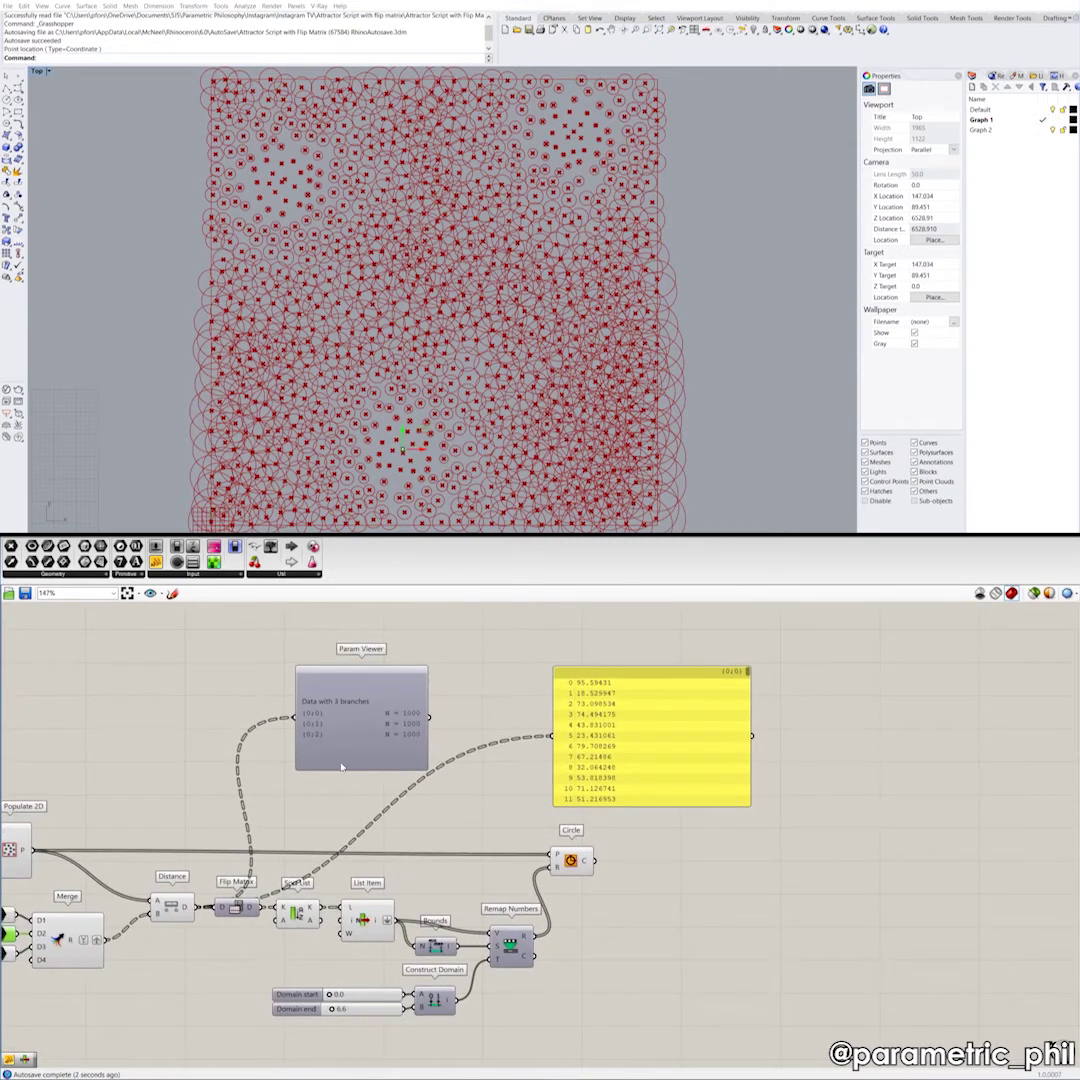
scroll(334, 721, "up", 3)
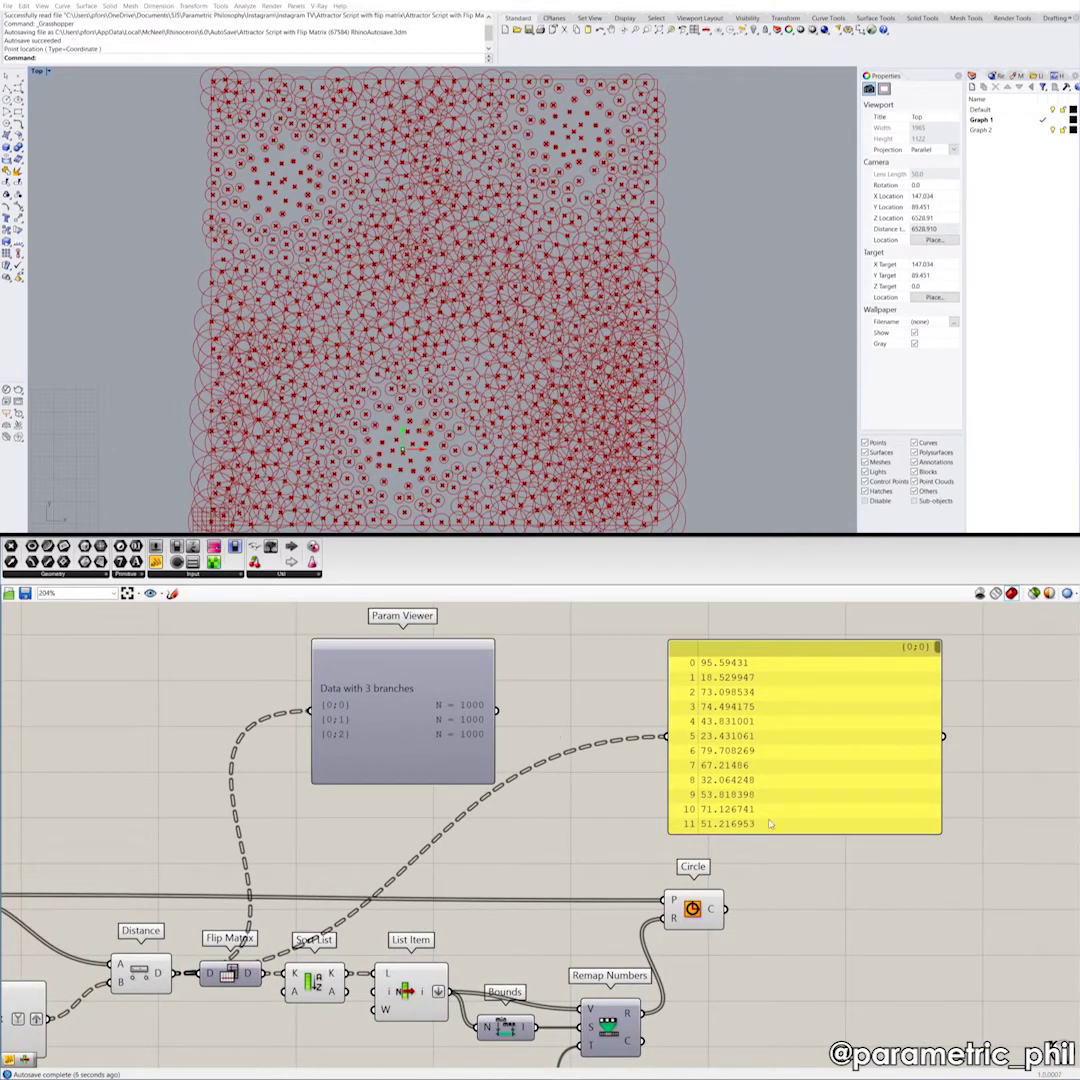
left_click_drag(780, 831, 870, 805)
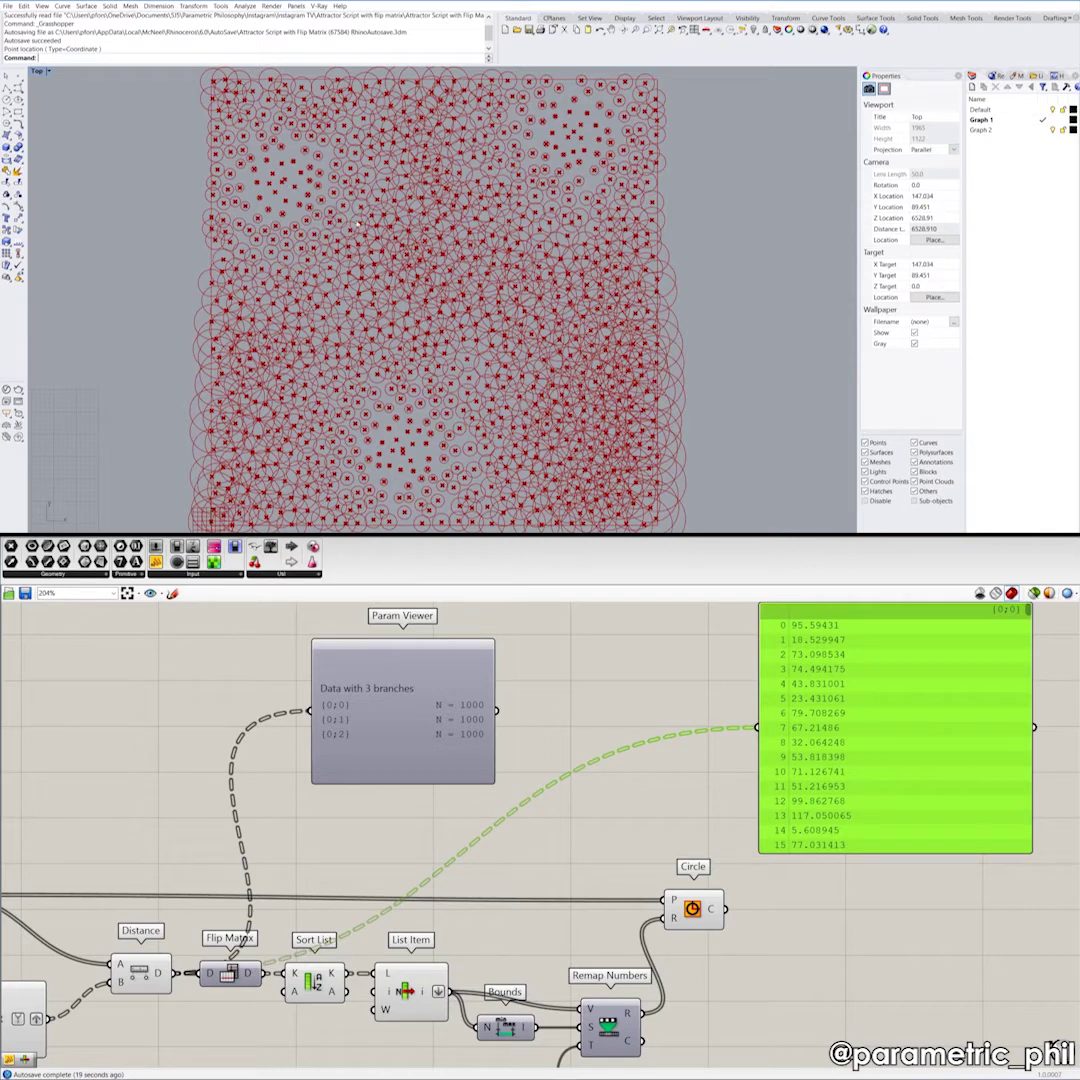
Step: Connect the Flip Matrix output to the panel in place of the Distance output
mouse_move(255, 931)
right_mouse_down()
mouse_move(231, 889)
mouse_move(229, 957)
mouse_move(234, 939)
right_mouse_up()
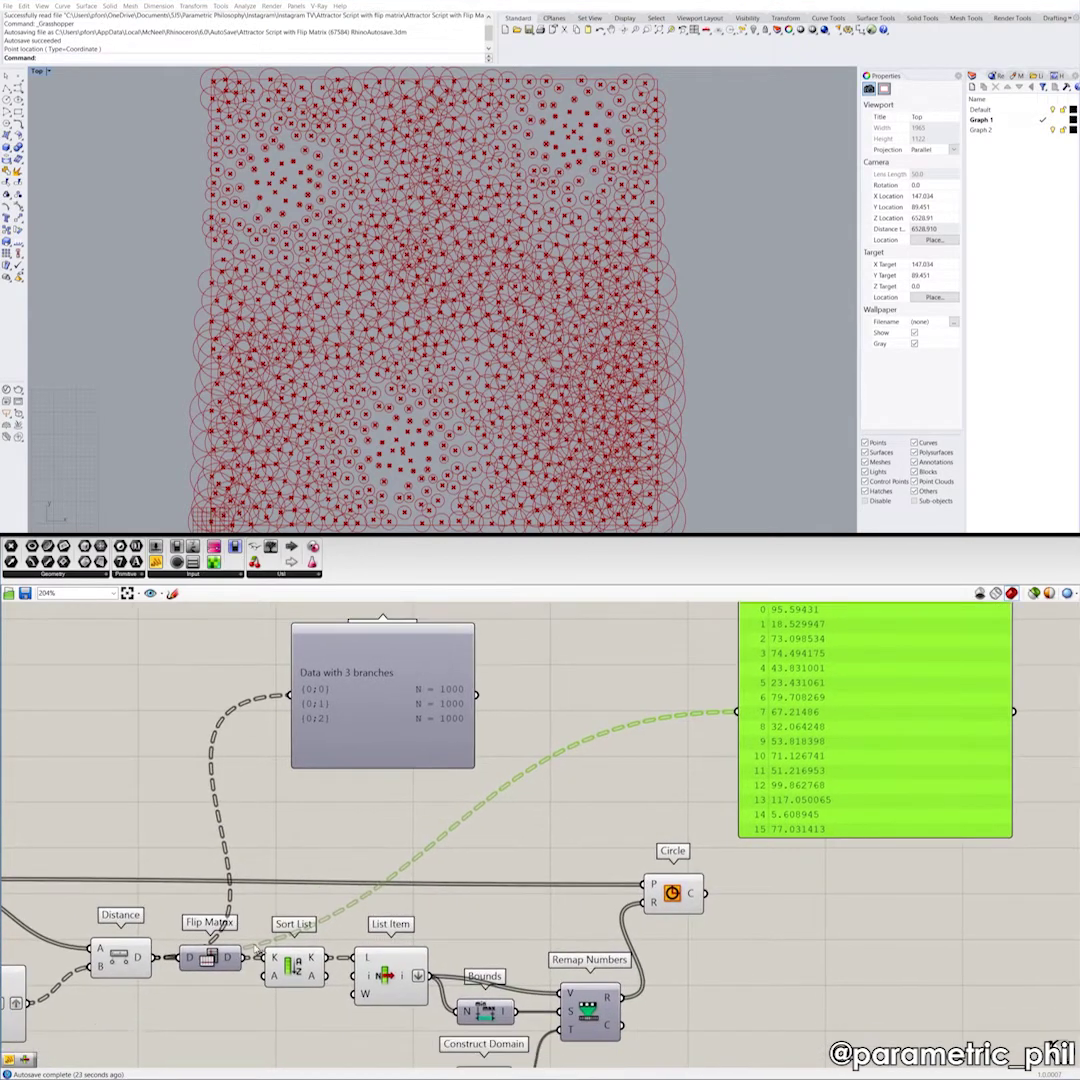
left_click_drag(241, 957, 806, 689)
right_click_drag(697, 739, 625, 776)
right_click_drag(427, 804, 451, 790)
Step: Duplicate the Param Viewer and connect the Flip Matrix output to the copy, leaving the original viewer to its left
left_click_drag(359, 749, 450, 740)
left_click_drag(194, 977, 416, 712)
left_click_drag(322, 725, 278, 735)
mouse_move(478, 782)
left_mouse_down()
mouse_move(476, 851)
mouse_move(477, 767)
left_mouse_up()
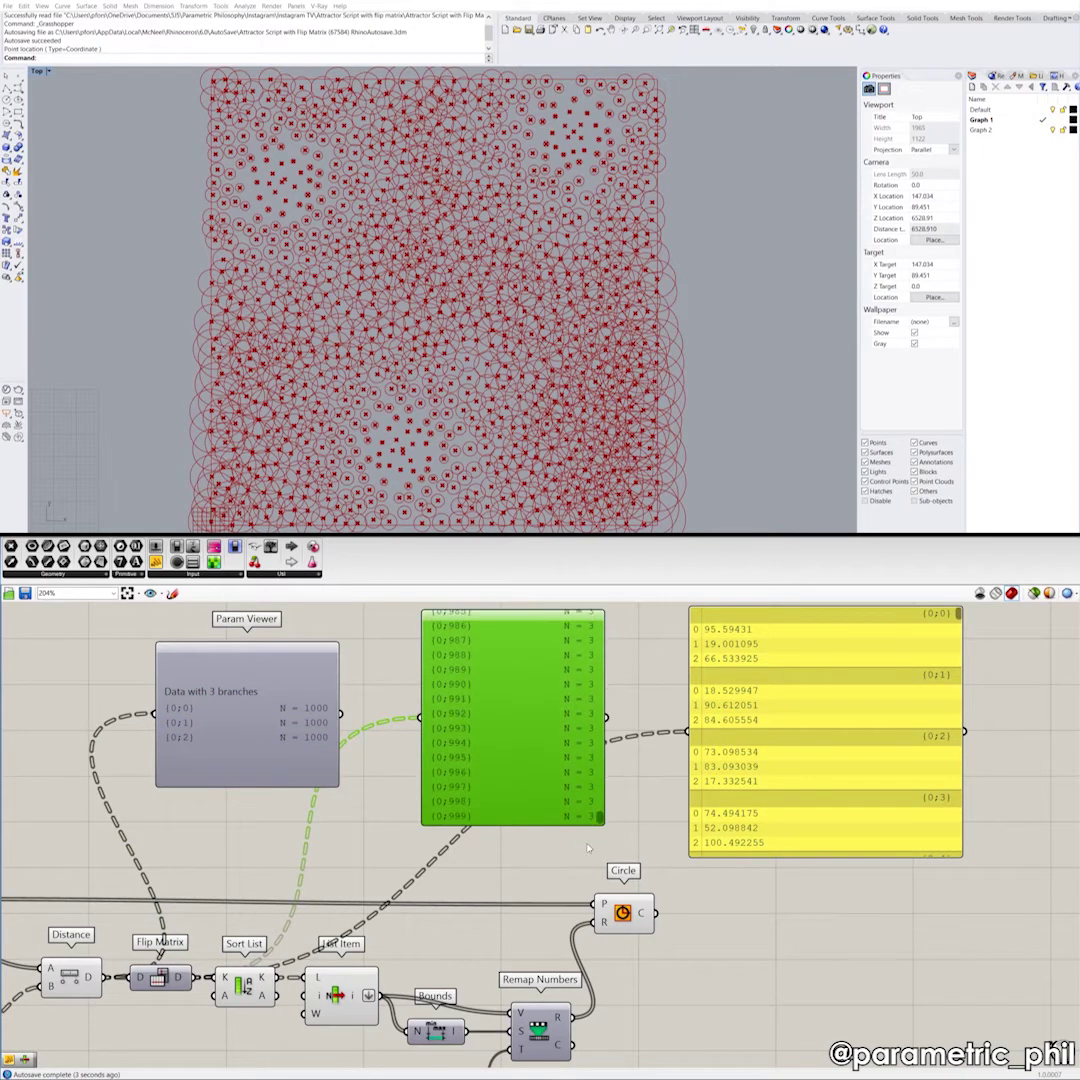
Step: Align the Flip Matrix viewer beside the Distance viewer and compare their branch and item counts
right_click_drag(384, 764, 419, 761)
left_click_drag(320, 722, 297, 727)
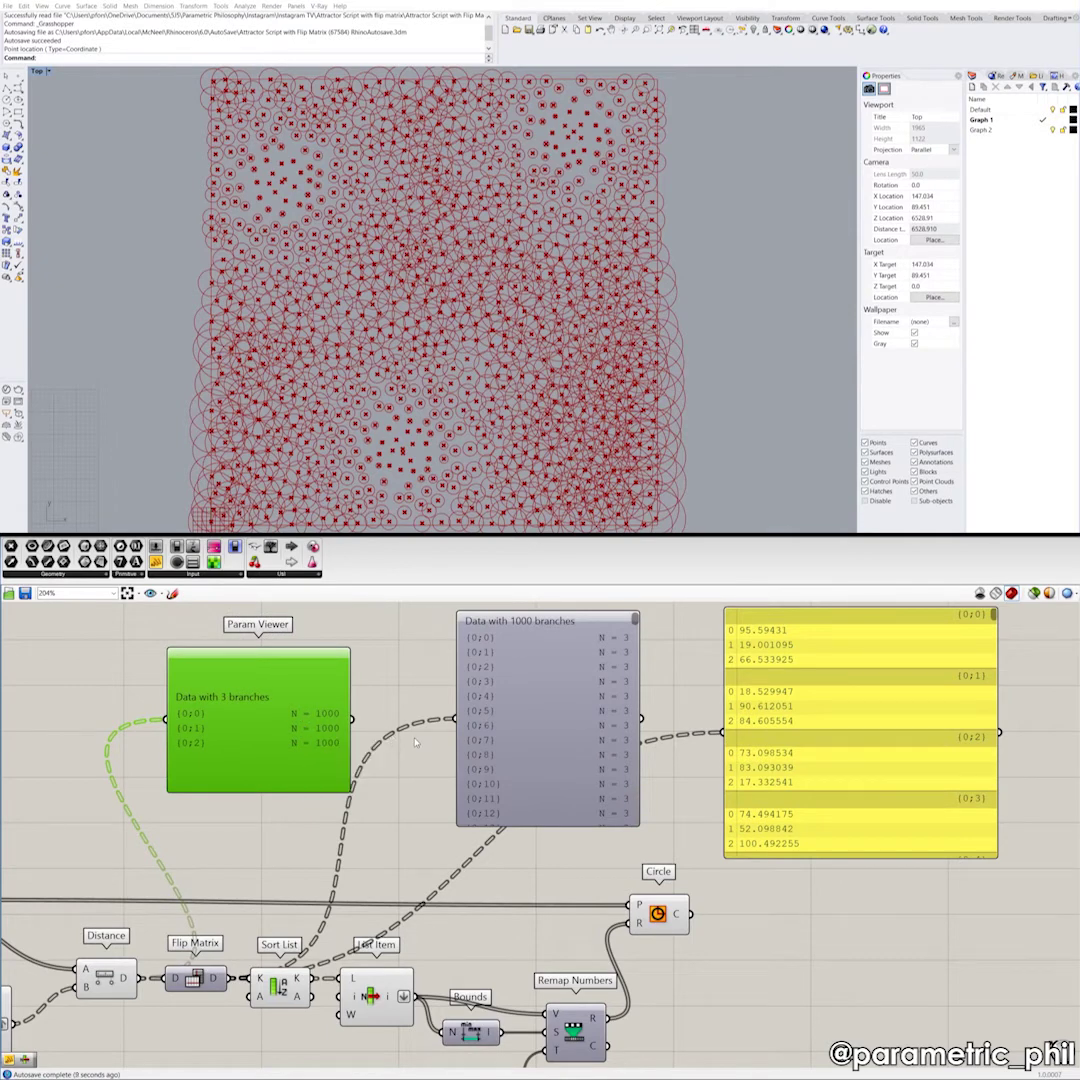
left_click_drag(515, 755, 463, 761)
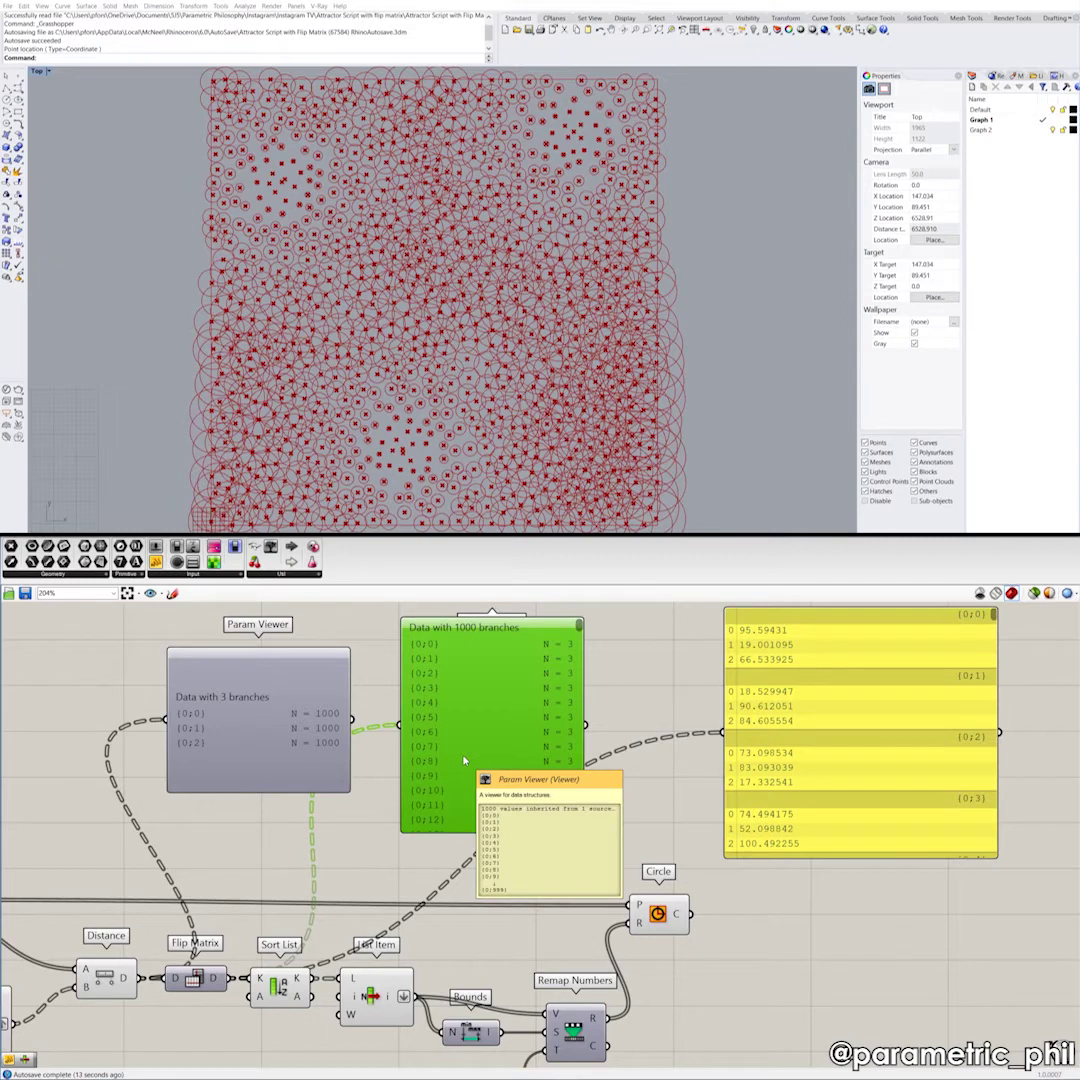
left_click_drag(463, 761, 465, 770)
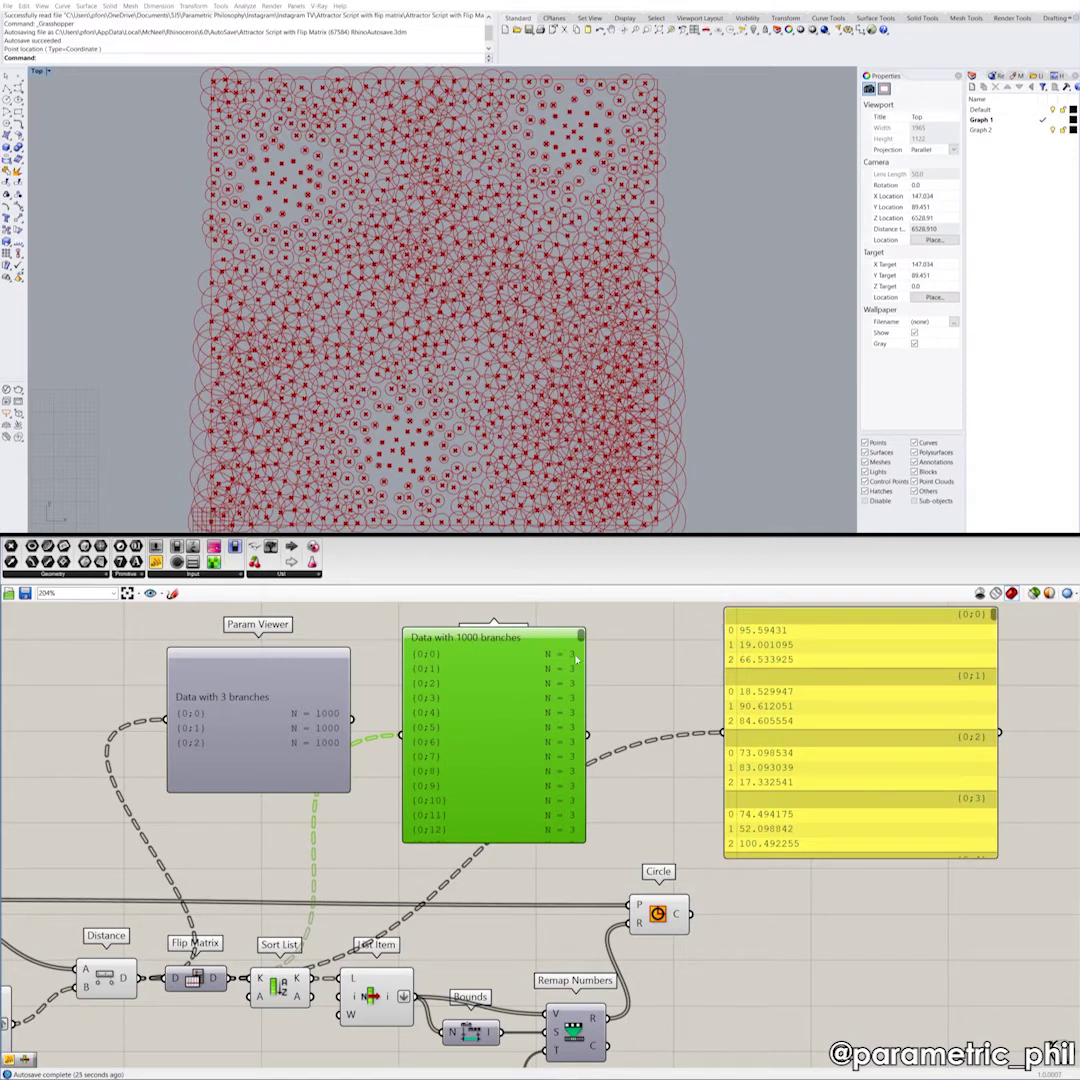
left_click_drag(515, 662, 502, 681)
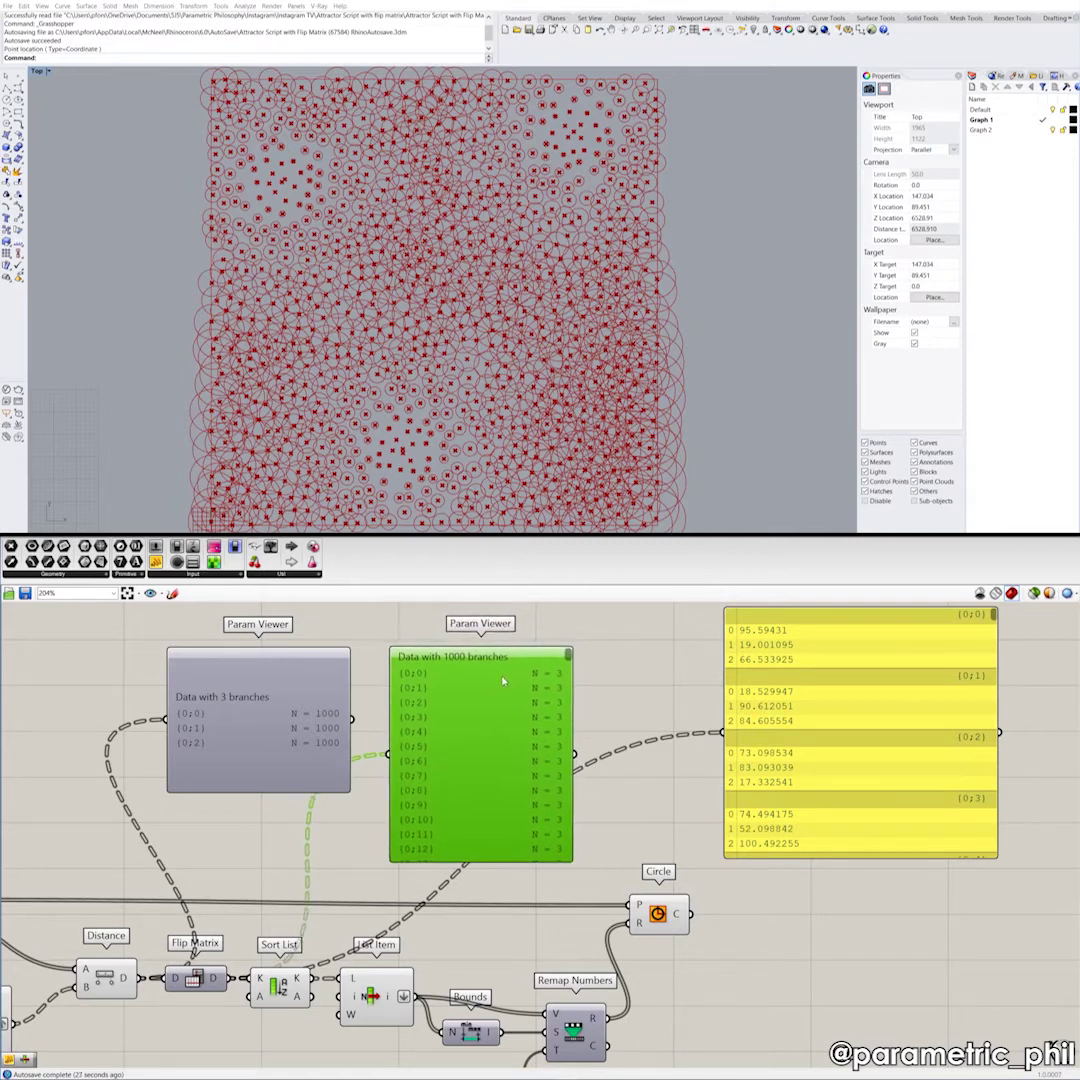
scroll(484, 680, "up", 3)
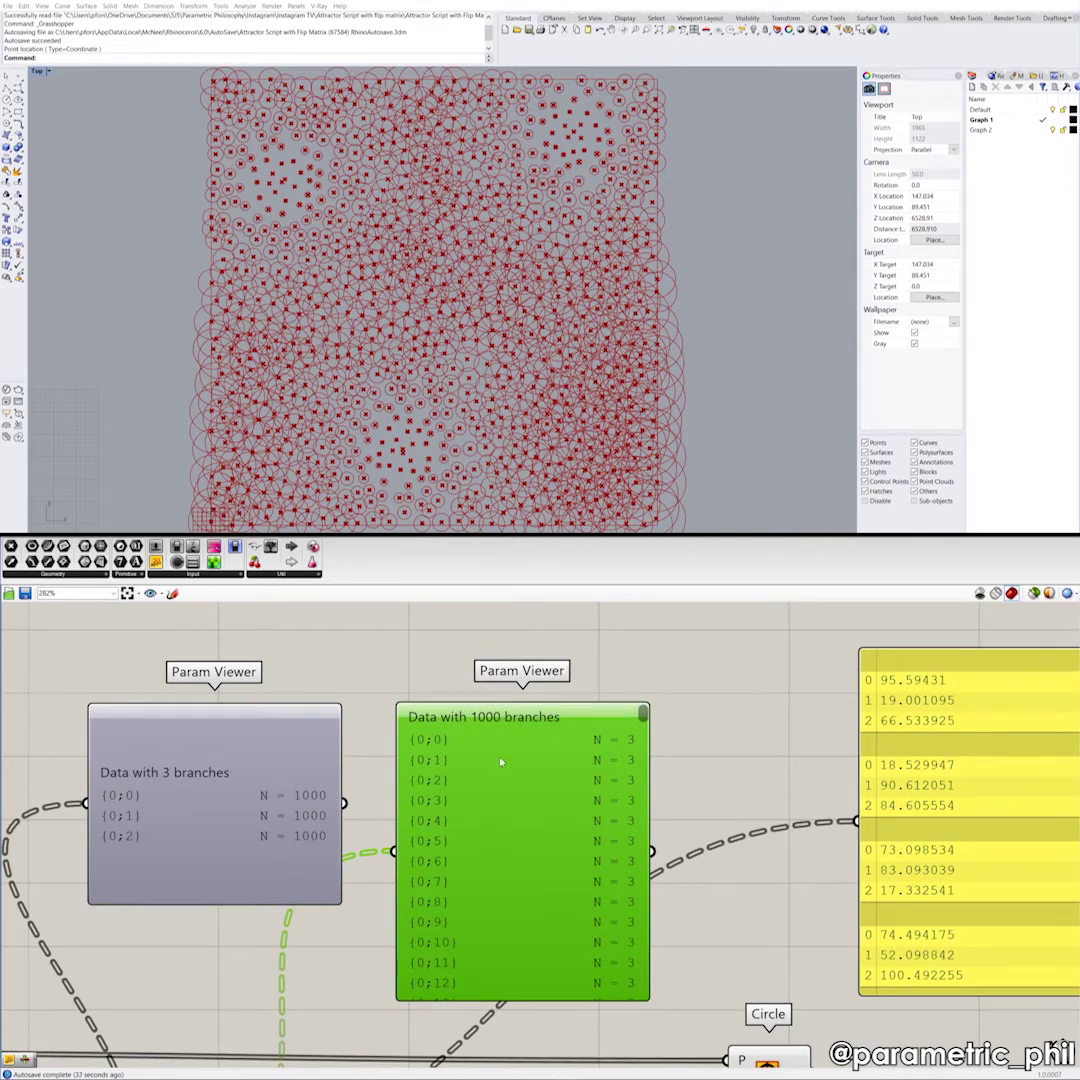
Step: Connect the Distance output to the panel again and bring the start of branch {0;1} into view inside it
scroll(518, 749, "down", 2)
right_click_drag(518, 749, 381, 691)
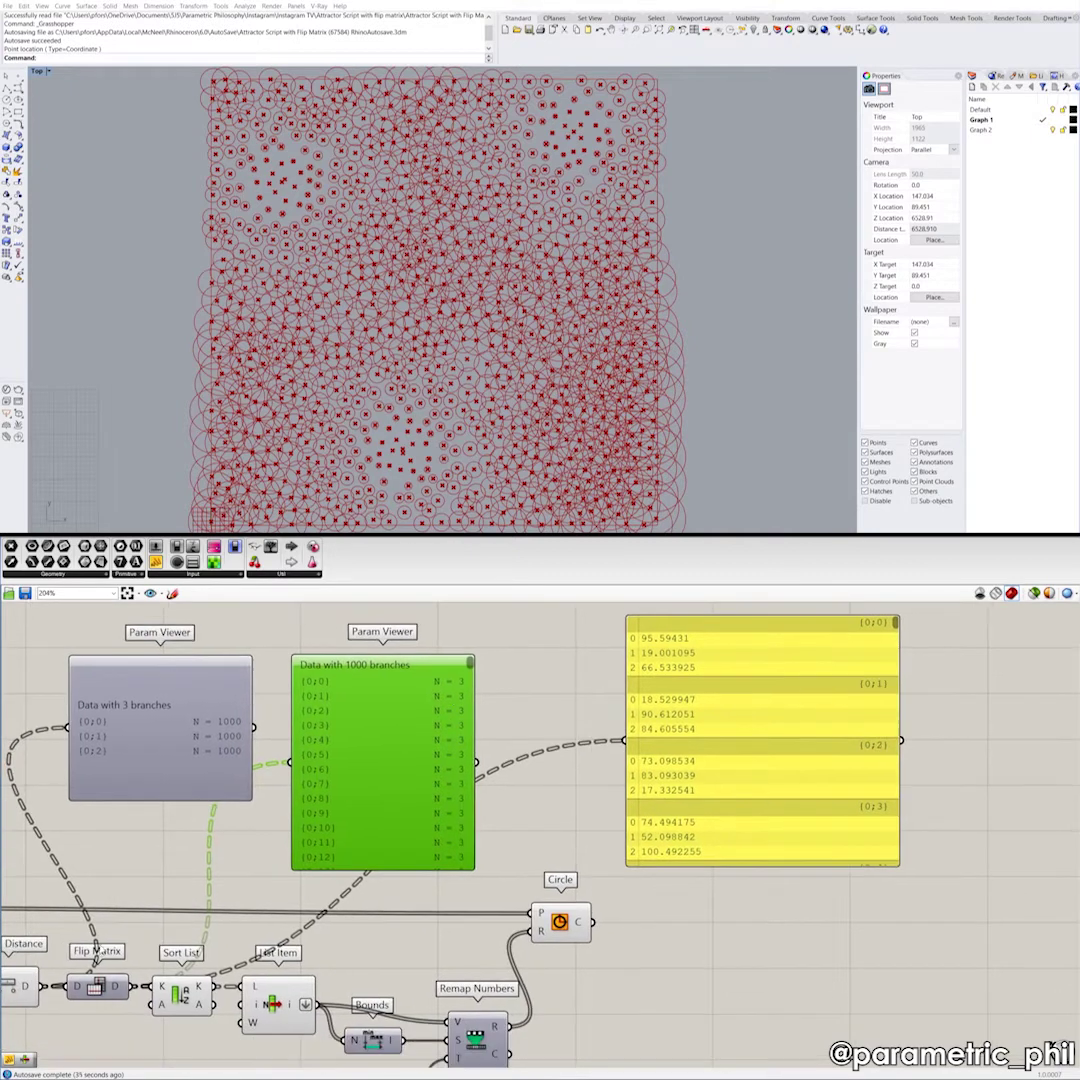
right_click_drag(101, 953, 174, 920)
left_click_drag(115, 952, 697, 706)
right_click_drag(680, 725, 619, 785)
left_click_drag(907, 649, 928, 733)
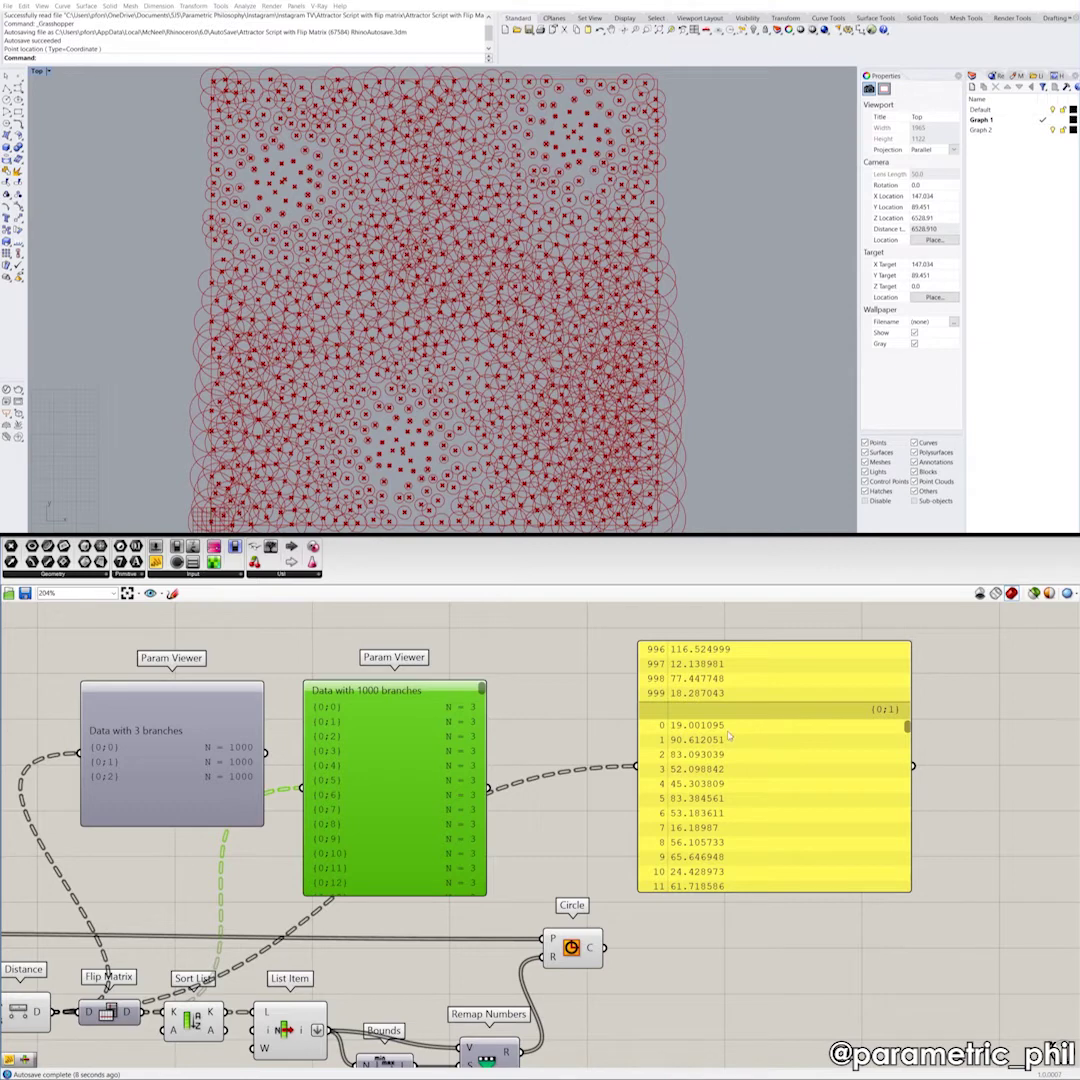
left_click_drag(694, 741, 697, 765)
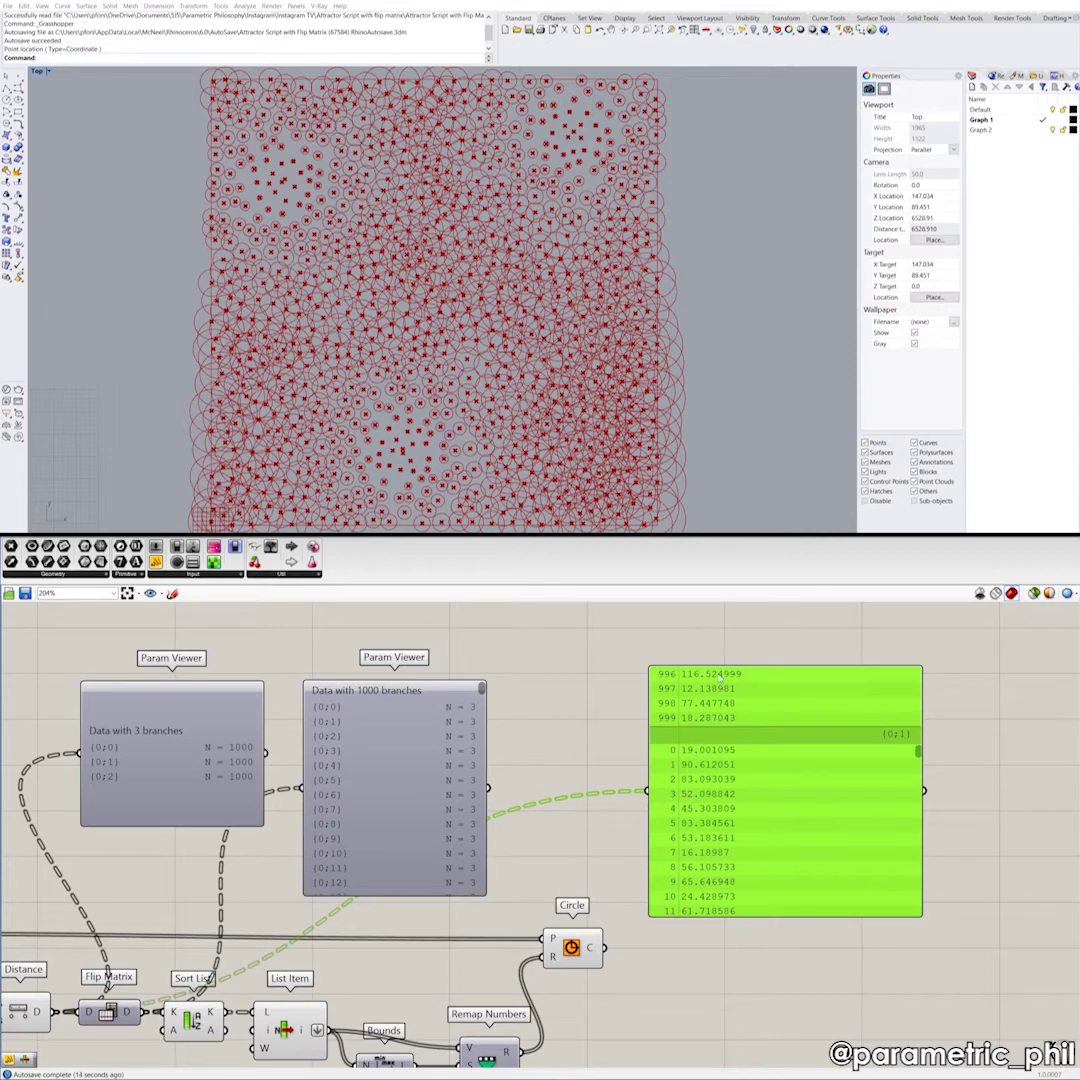
Step: Duplicate the distance panel to its right and connect the Flip Matrix output to the copy
scroll(312, 950, "down", 3)
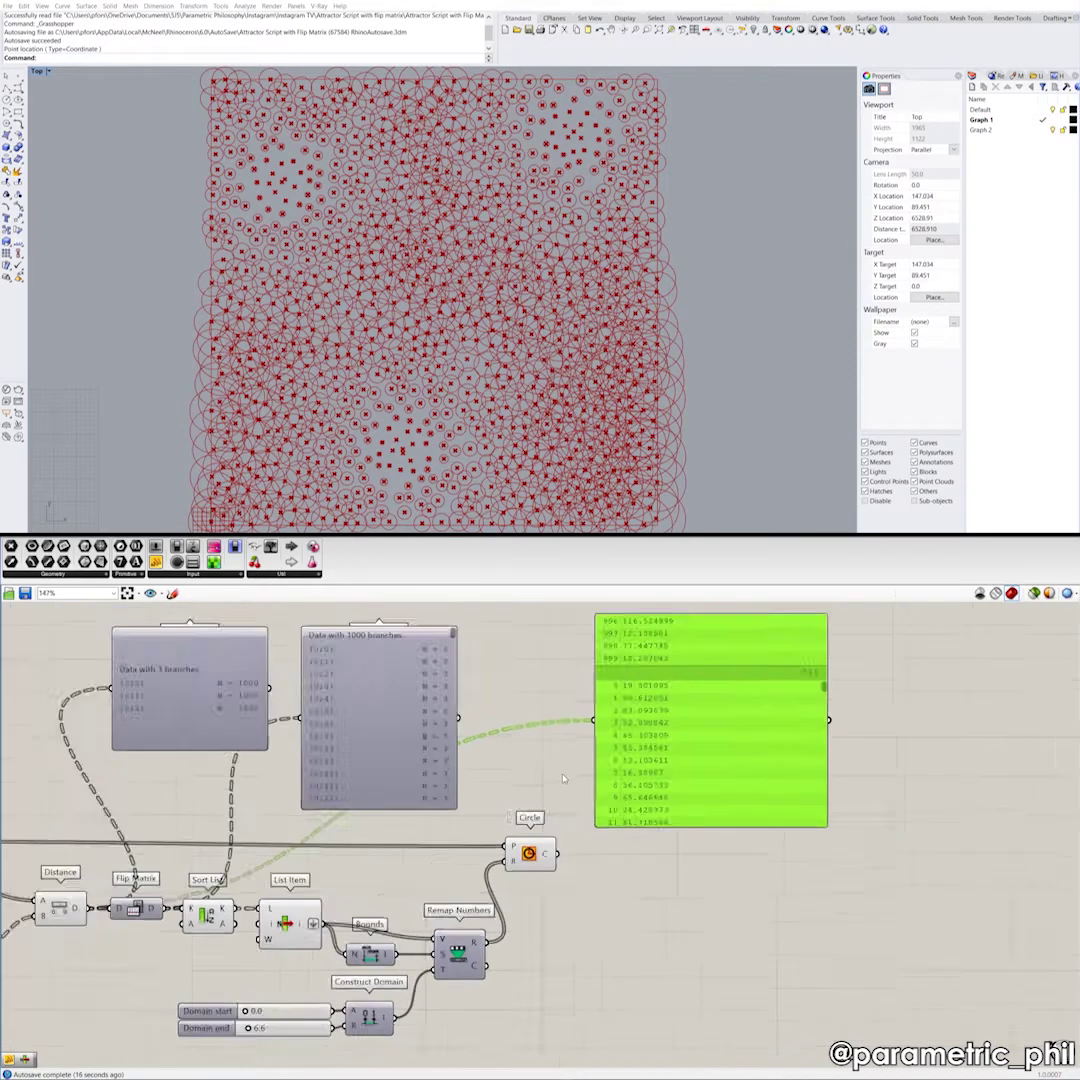
left_click_drag(550, 748, 809, 751, "alt")
left_click_drag(124, 903, 740, 745)
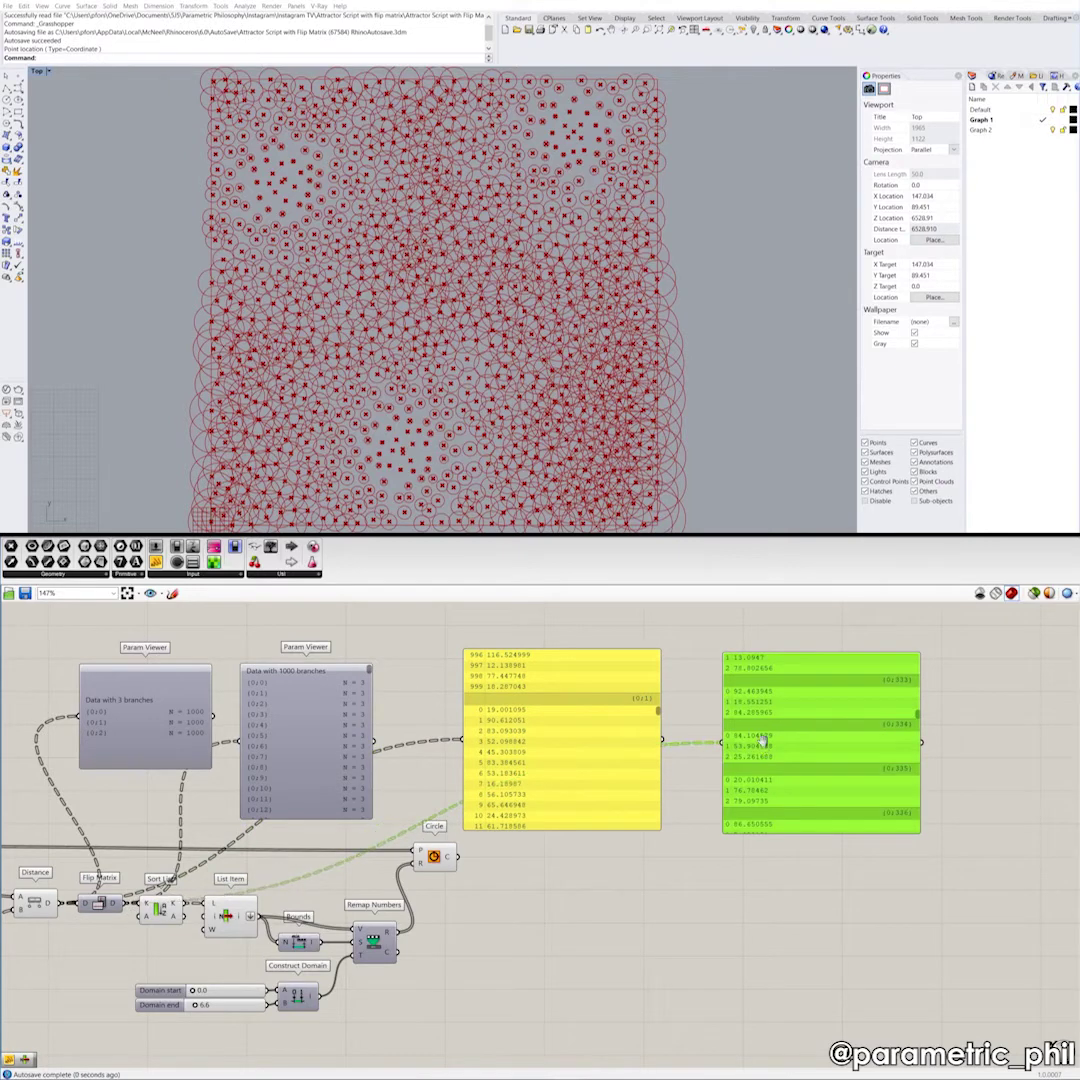
Step: Compare branch {0;1} in the Distance panel with the first branches in the Flip Matrix panel
scroll(800, 748, "up", 3)
left_click_drag(848, 737, 834, 642)
right_click_drag(648, 723, 627, 730)
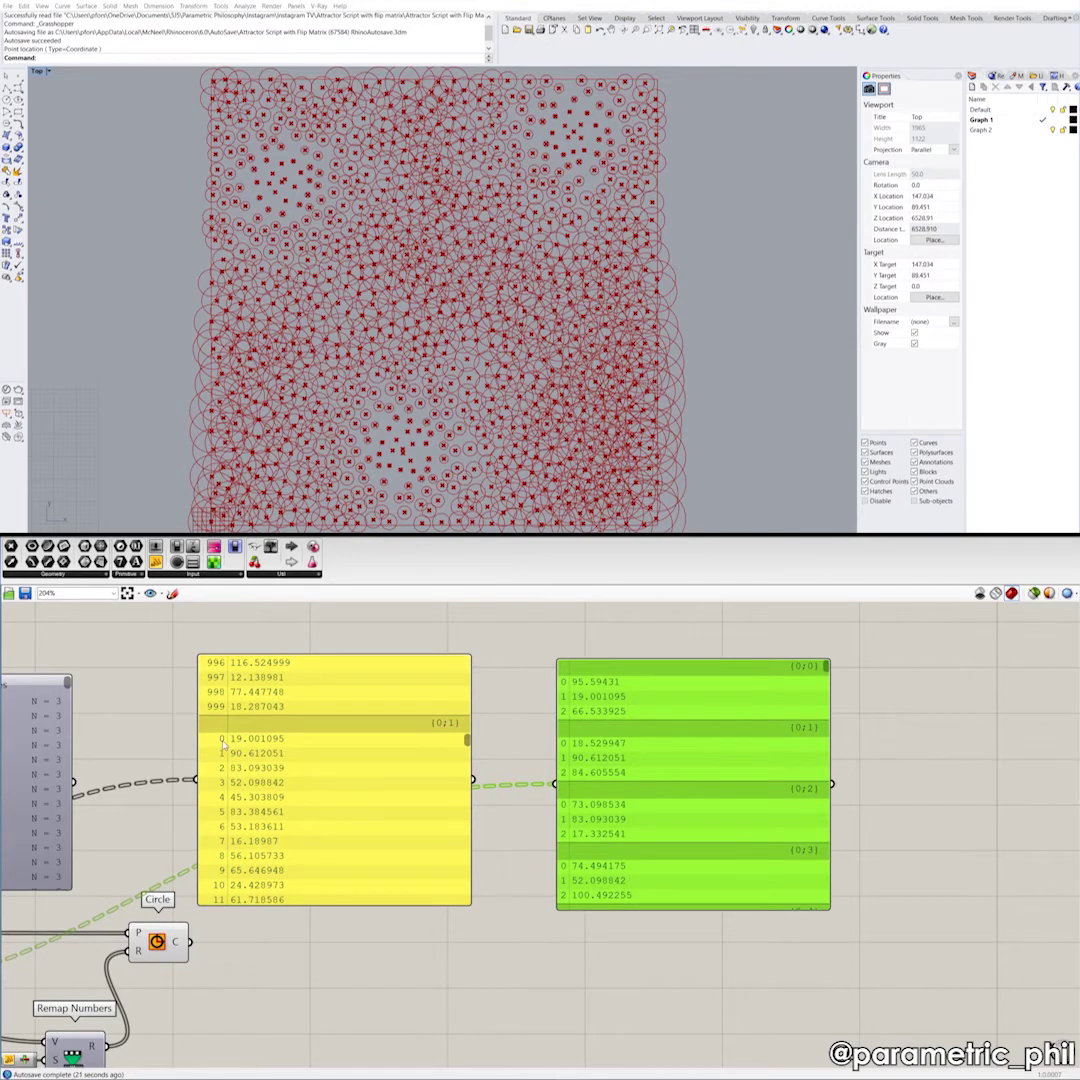
right_click_drag(236, 744, 441, 747)
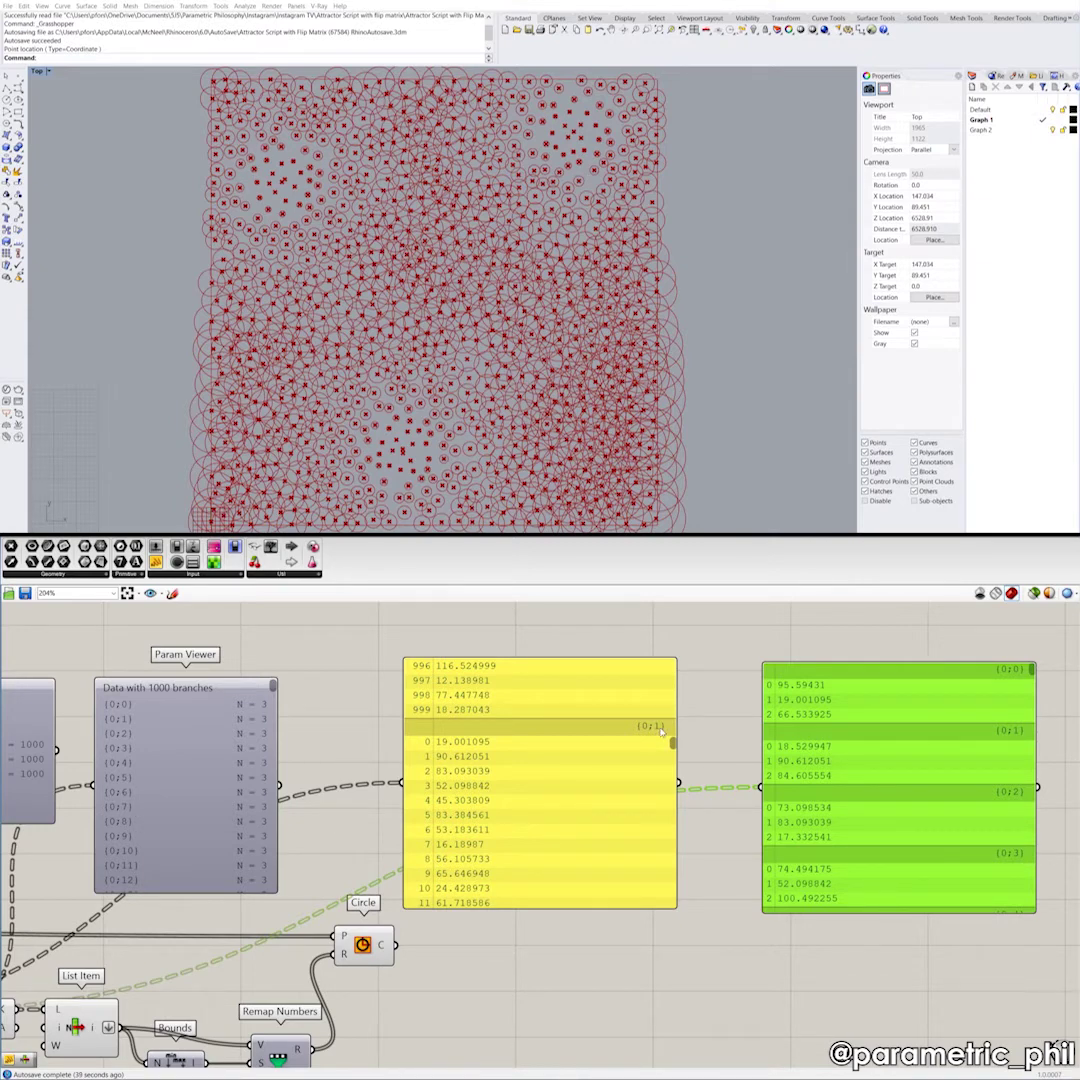
right_click_drag(635, 745, 499, 765)
right_click_drag(687, 741, 632, 748)
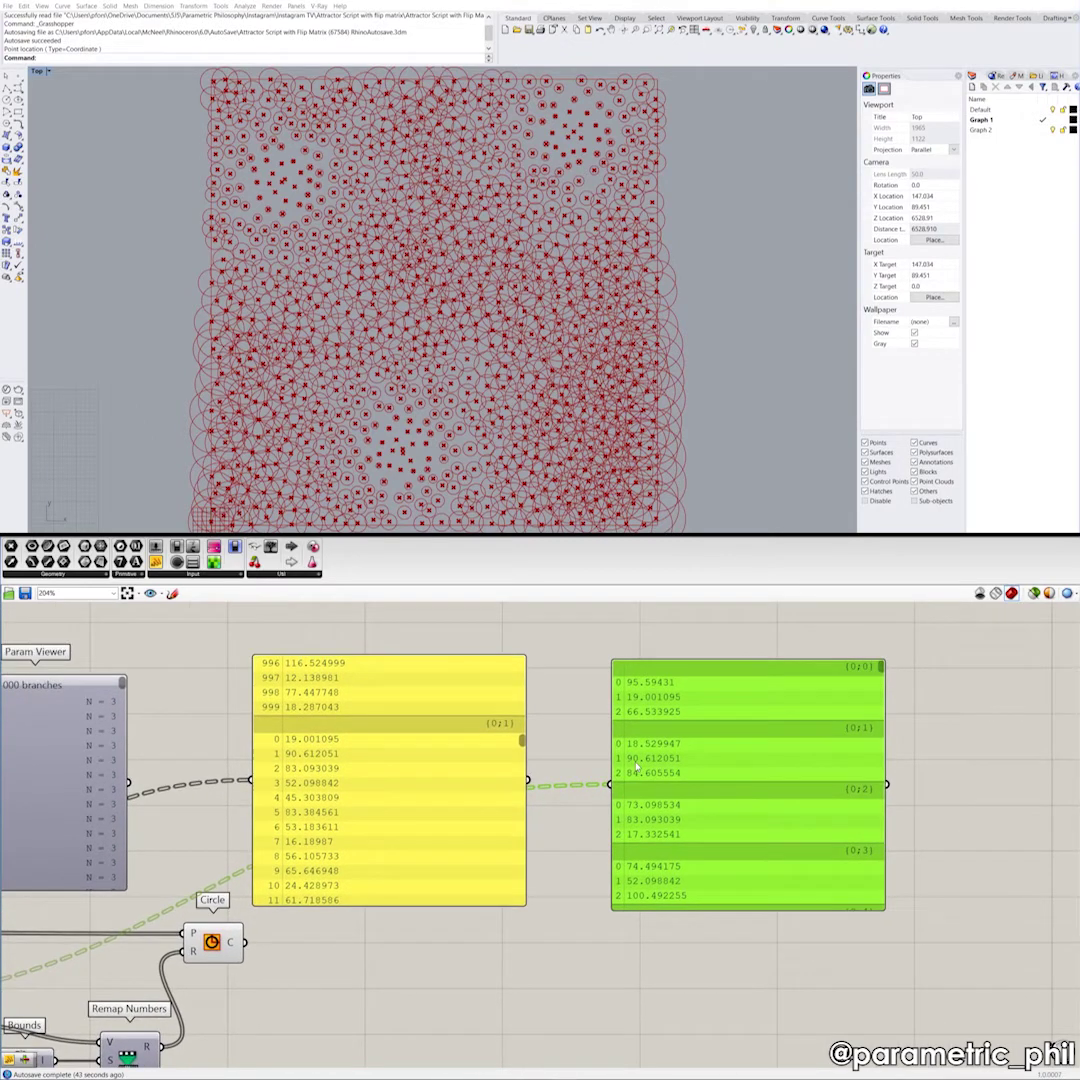
right_click_drag(482, 774, 530, 771)
scroll(560, 771, "down", 2)
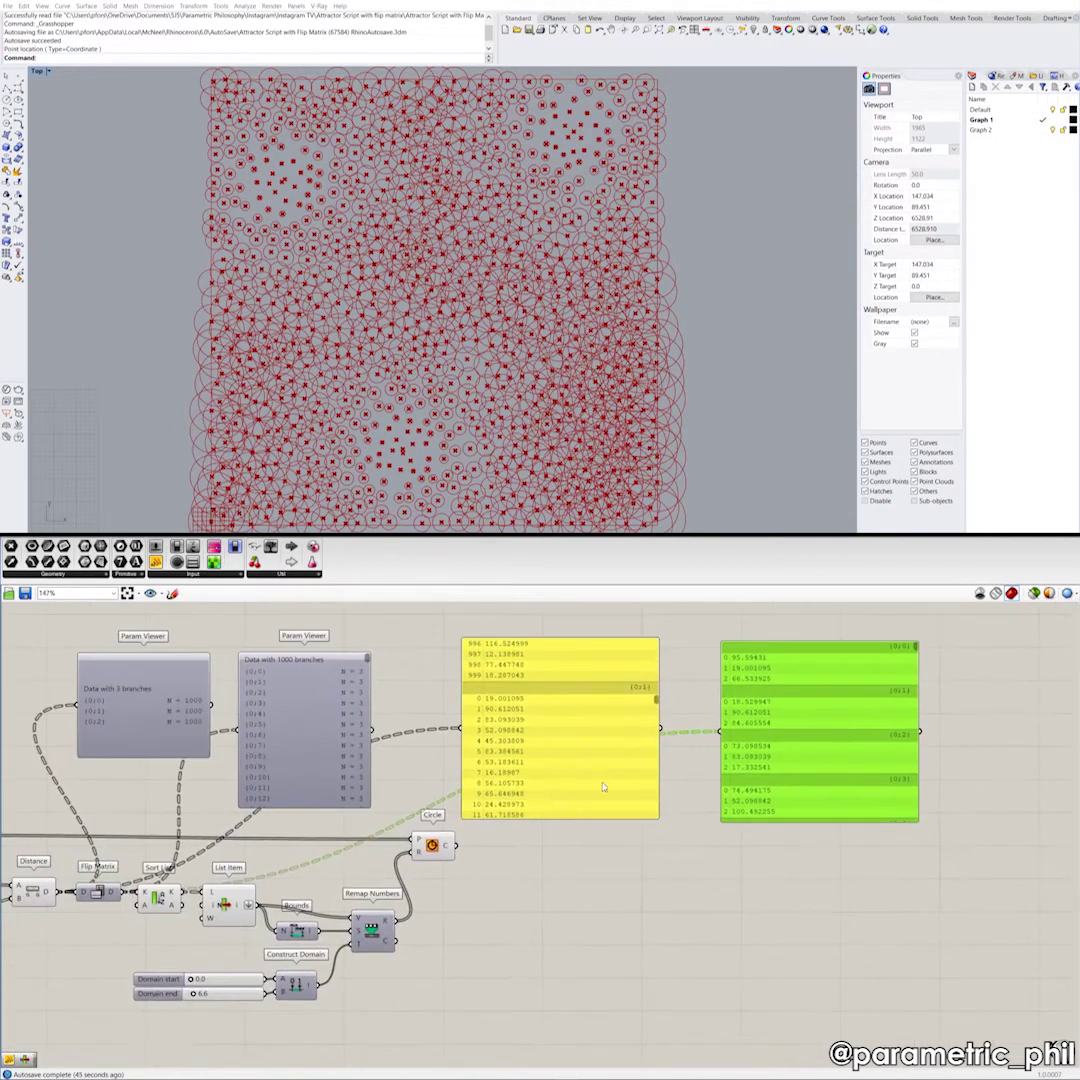
right_click_drag(600, 771, 554, 797)
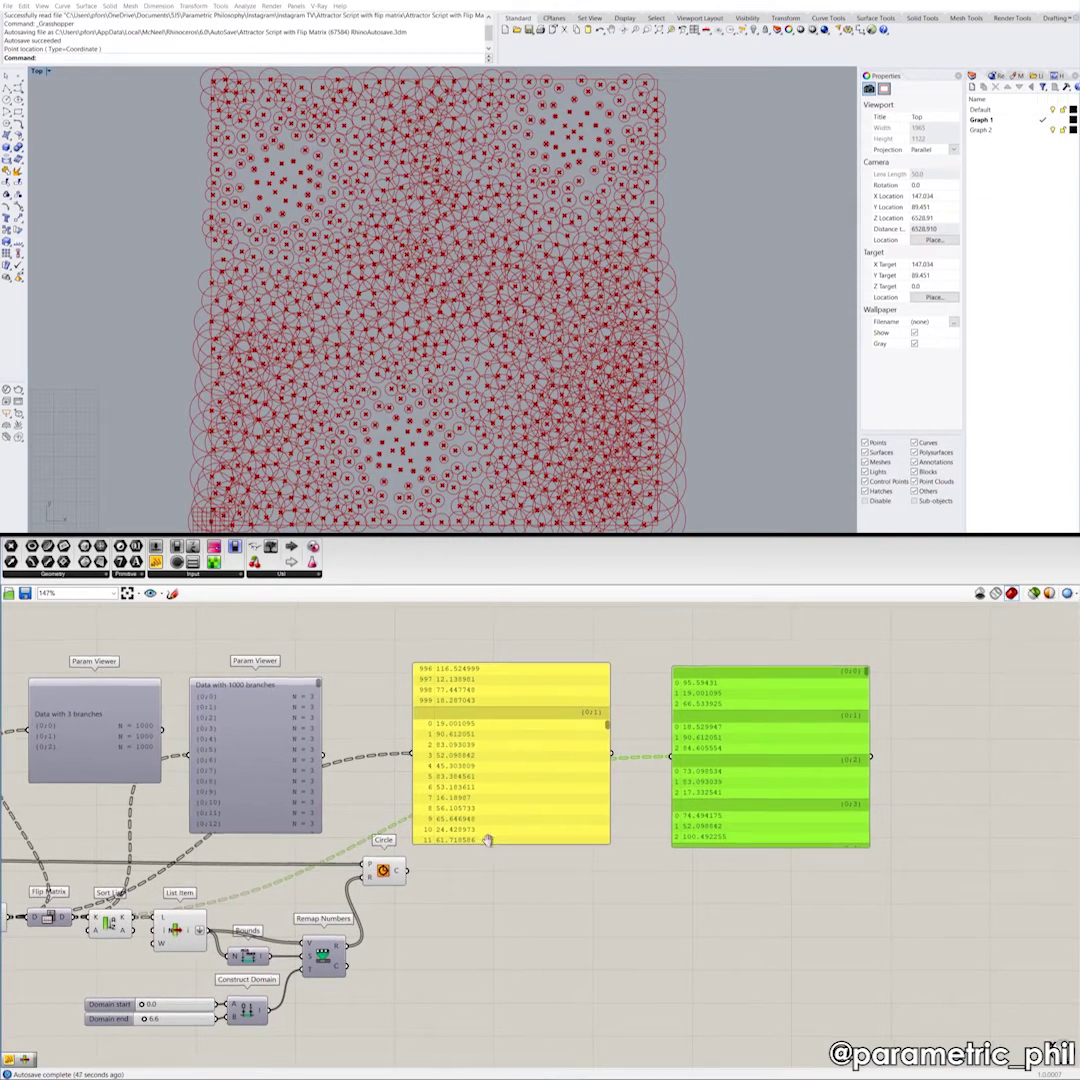
right_click_drag(497, 852, 427, 822)
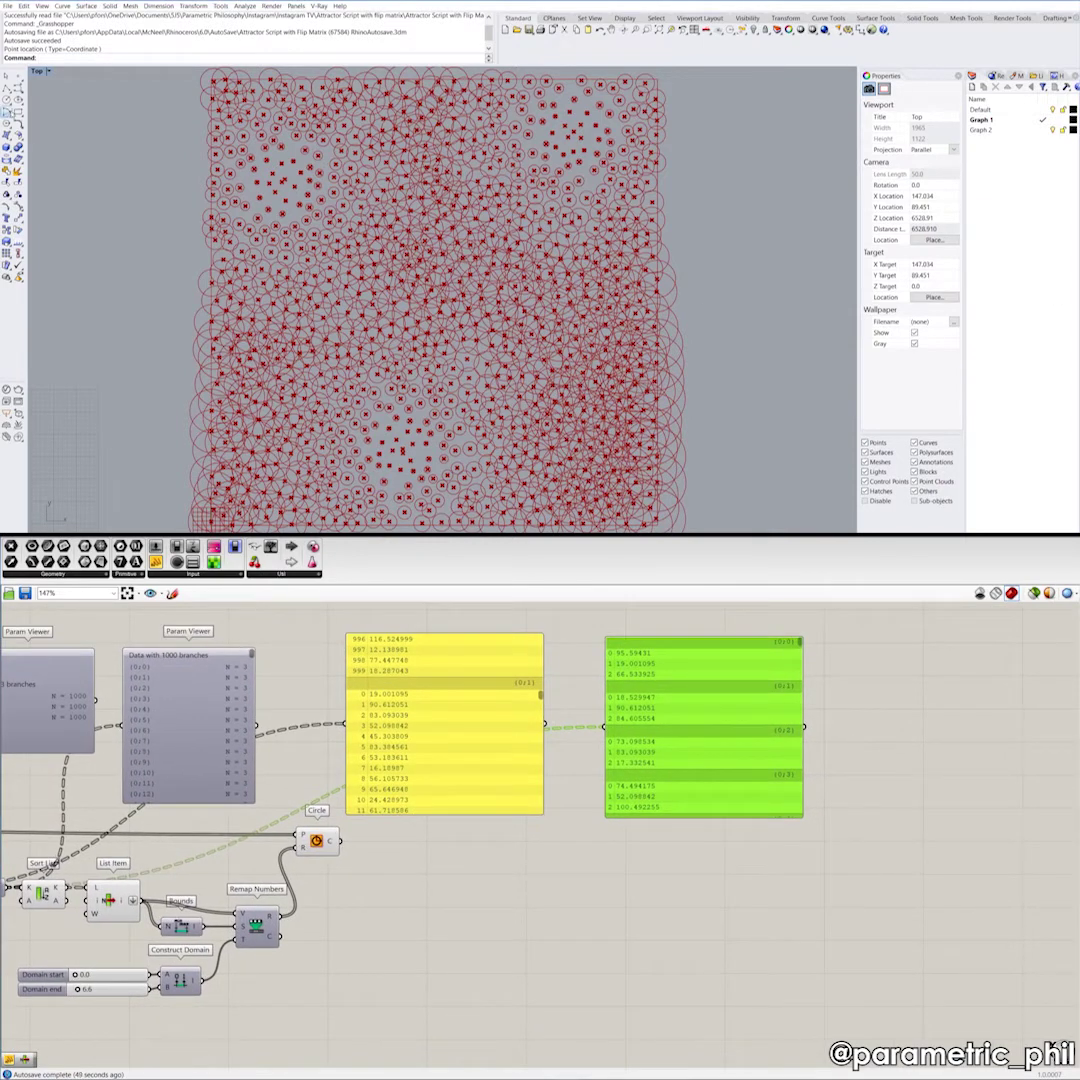
Step: Draw a tall, narrow rectangle in the Top view, in the empty space right of the circle pattern
left_click(16, 97)
scroll(622, 340, "down", 1)
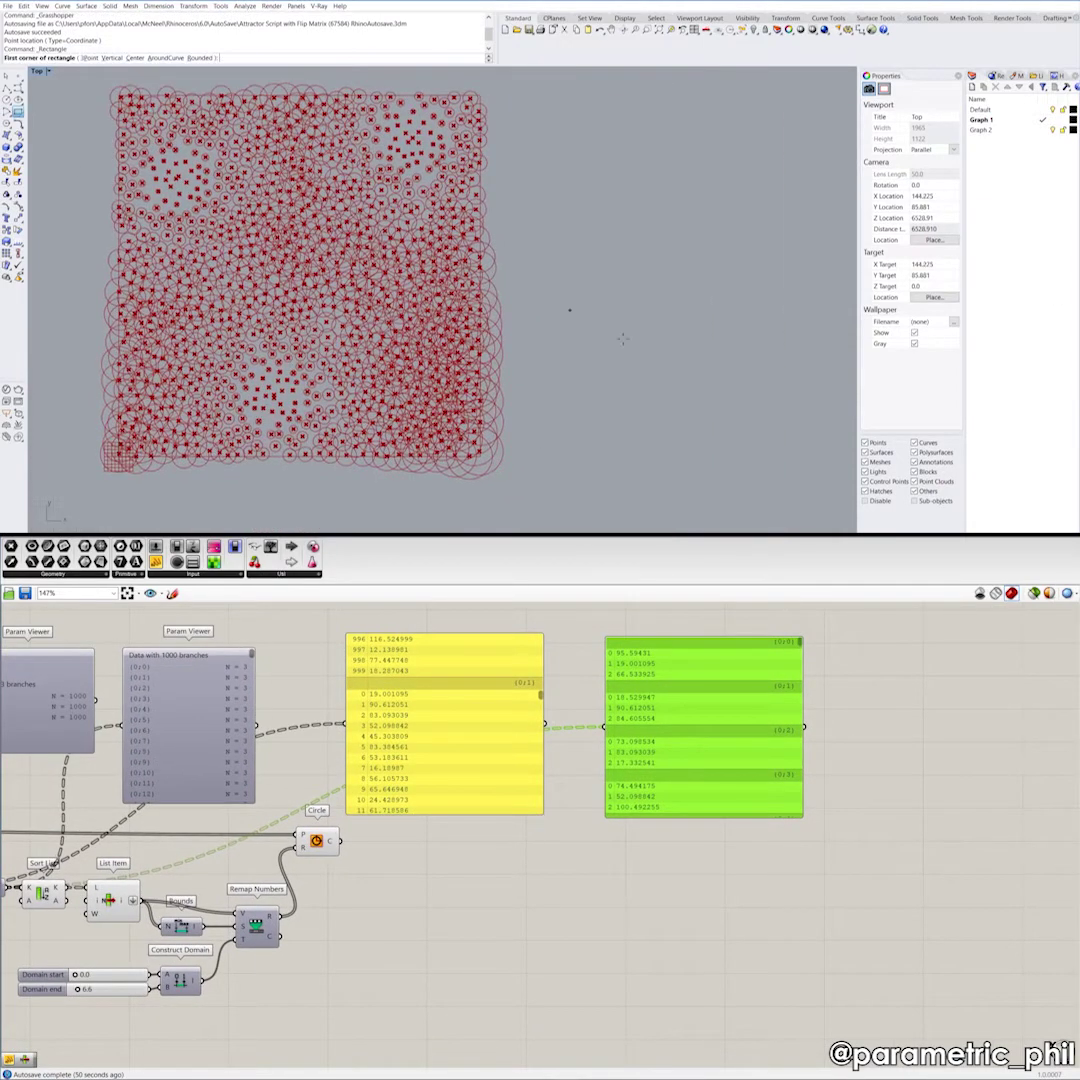
left_click(682, 439)
scroll(600, 320, "up", 3)
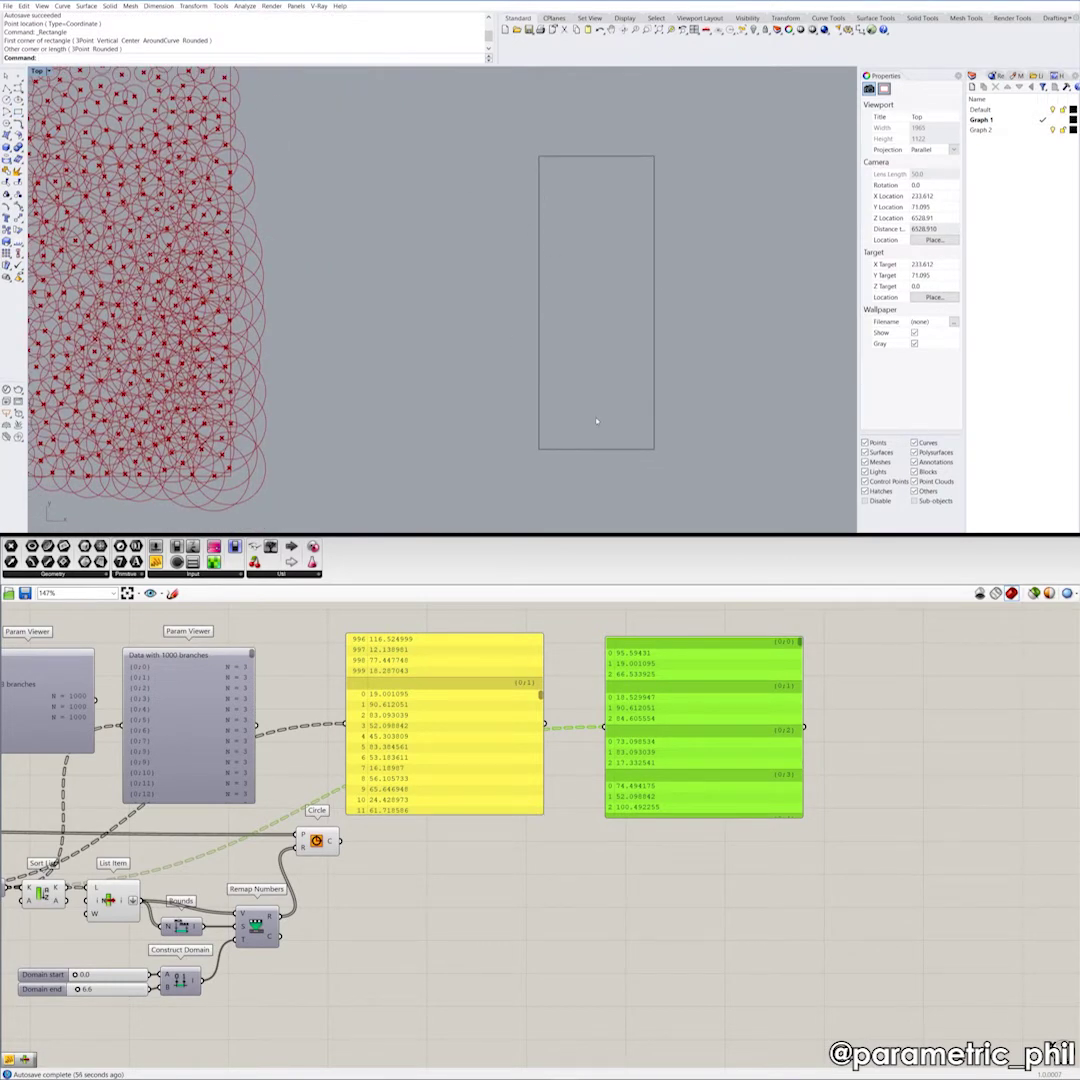
Step: Draw a polyline along the rectangle's bottom edge and array it linearly up the rectangle with 10 items
type("polyline")
key("Return")
left_click(540, 449)
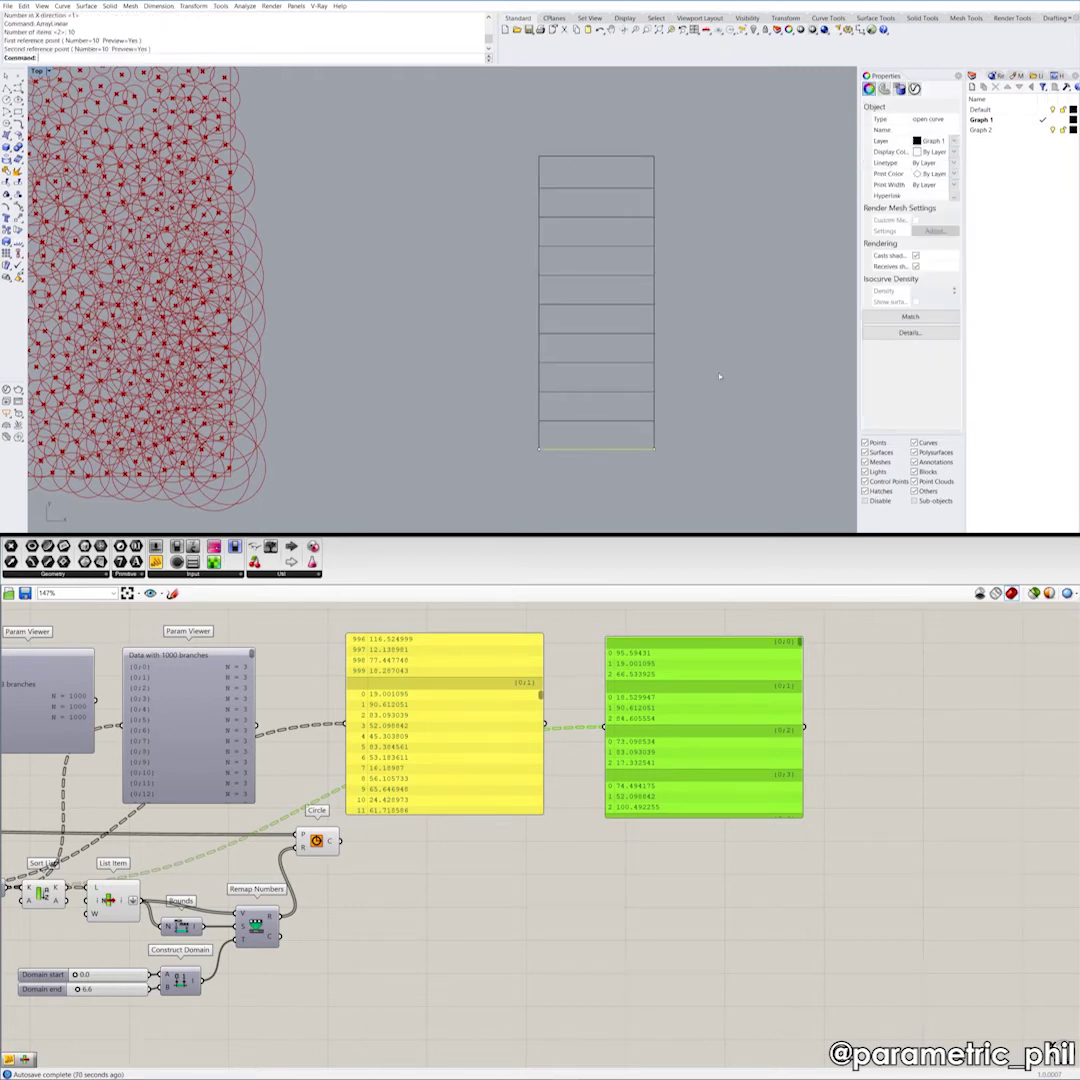
key("Escape")
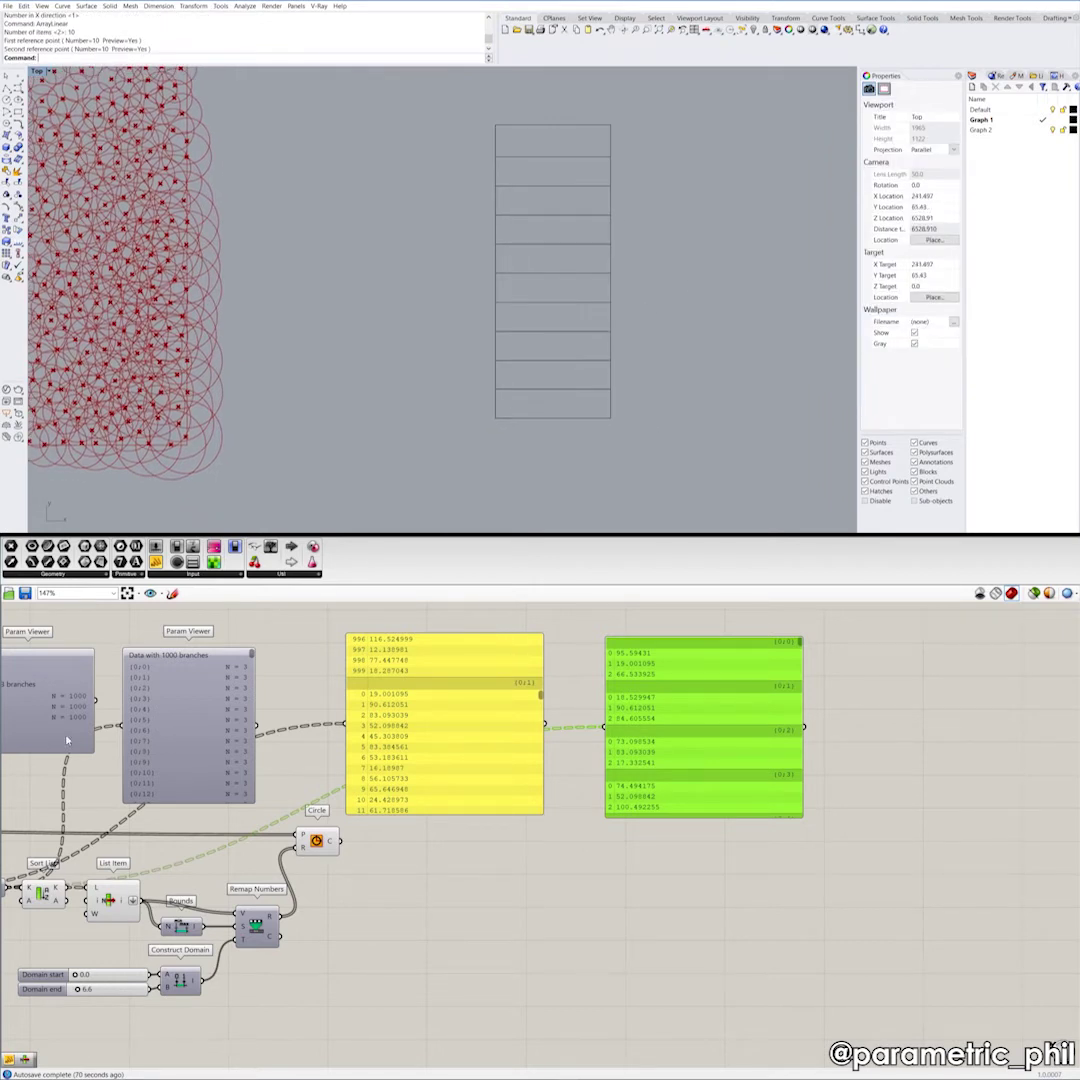
Step: Draw a vertical polyline from the midpoint of the rectangle's top edge to its bottom edge, splitting the rows into two columns
right_click_drag(164, 699, 226, 717)
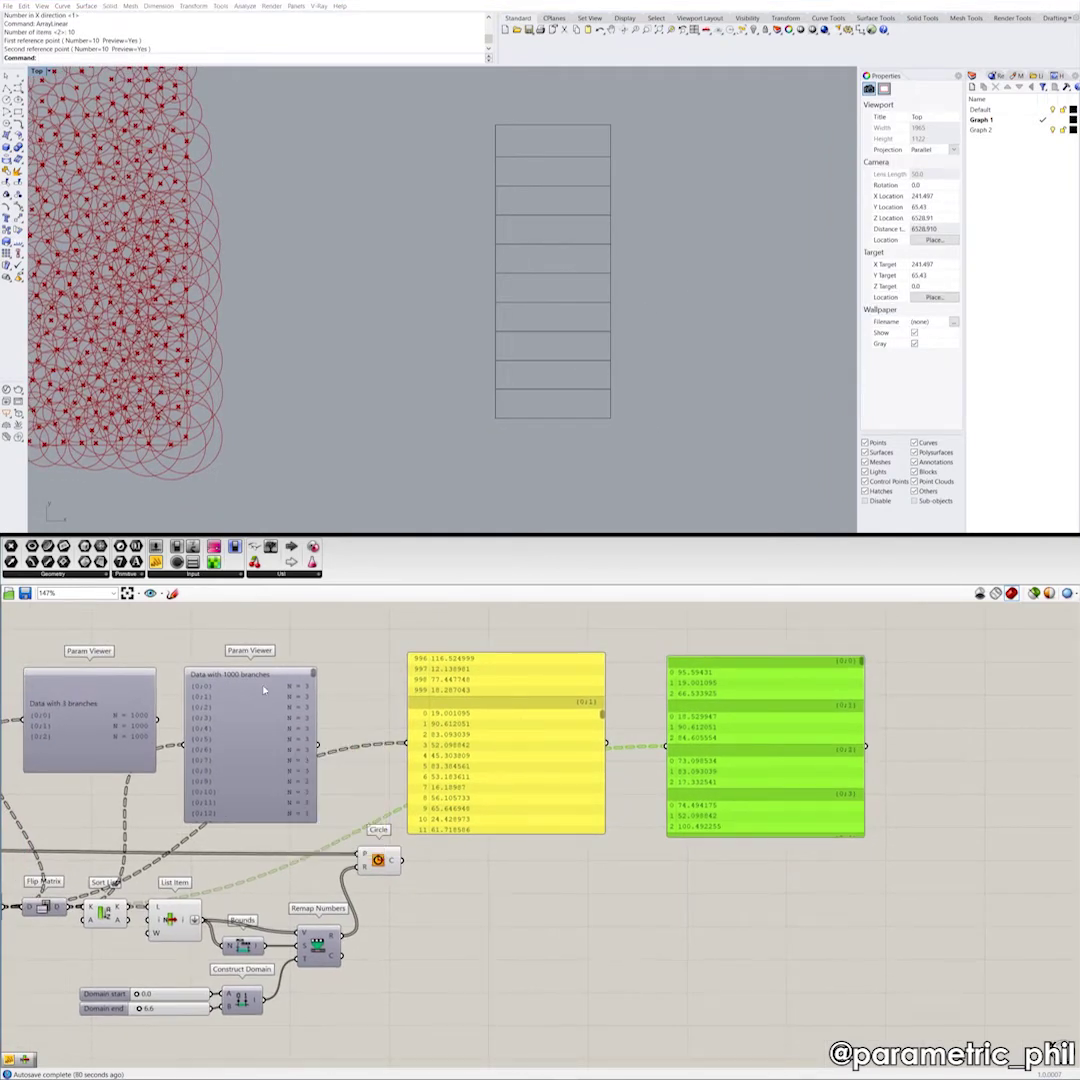
scroll(516, 272, "up", 3)
scroll(528, 292, "down", 3)
scroll(546, 235, "up", 2)
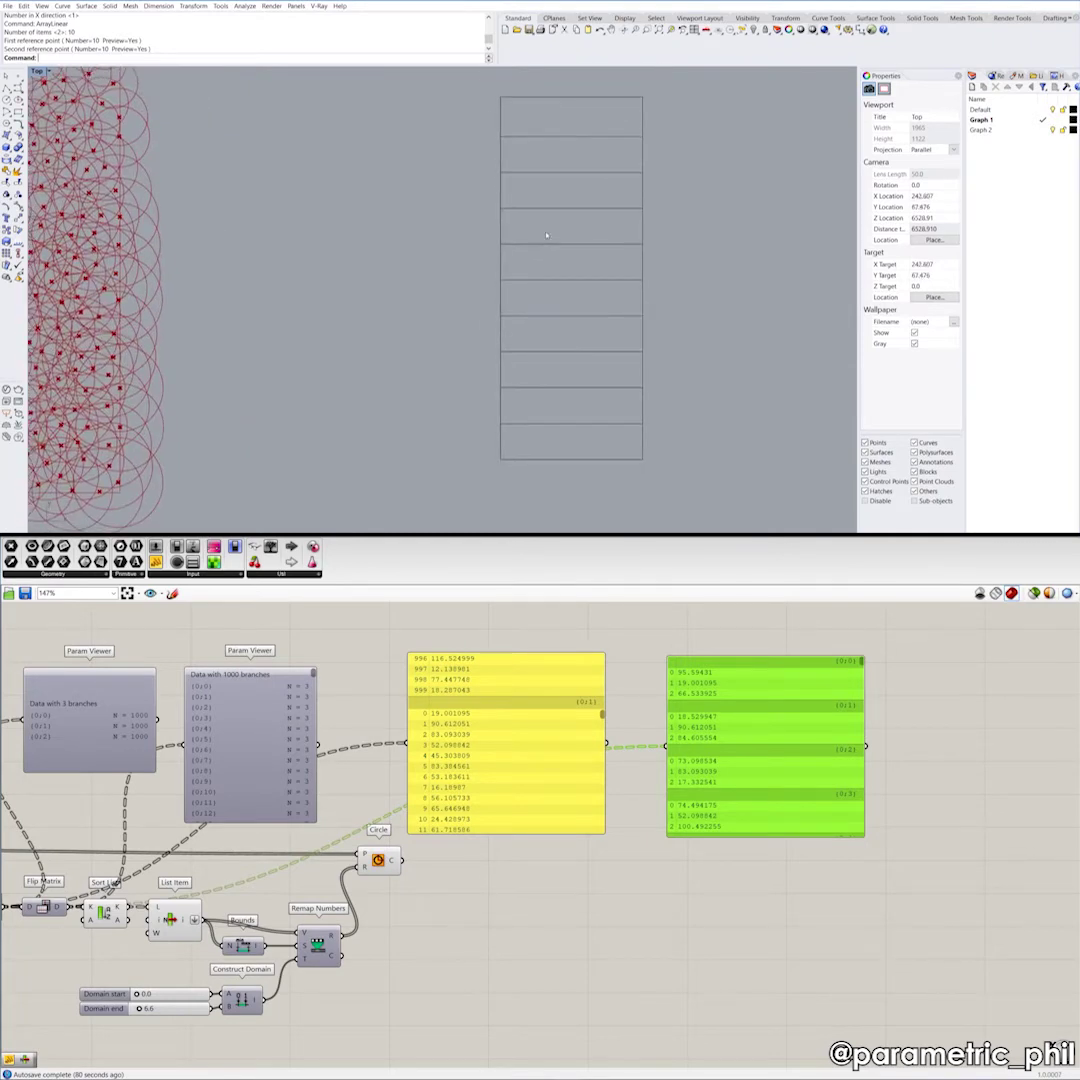
type("polyline")
key("Return")
left_click(571, 97)
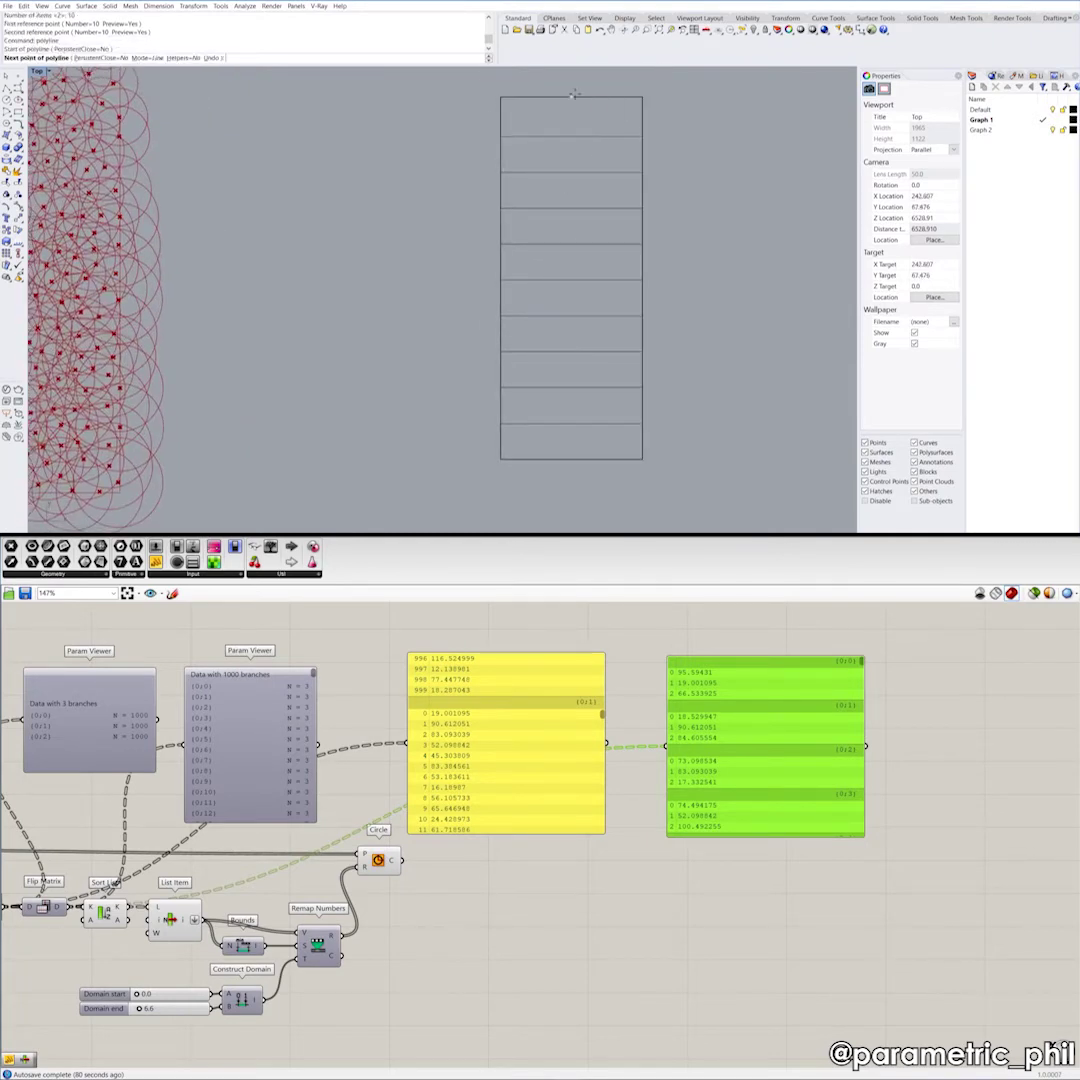
left_click(570, 453)
key("Return")
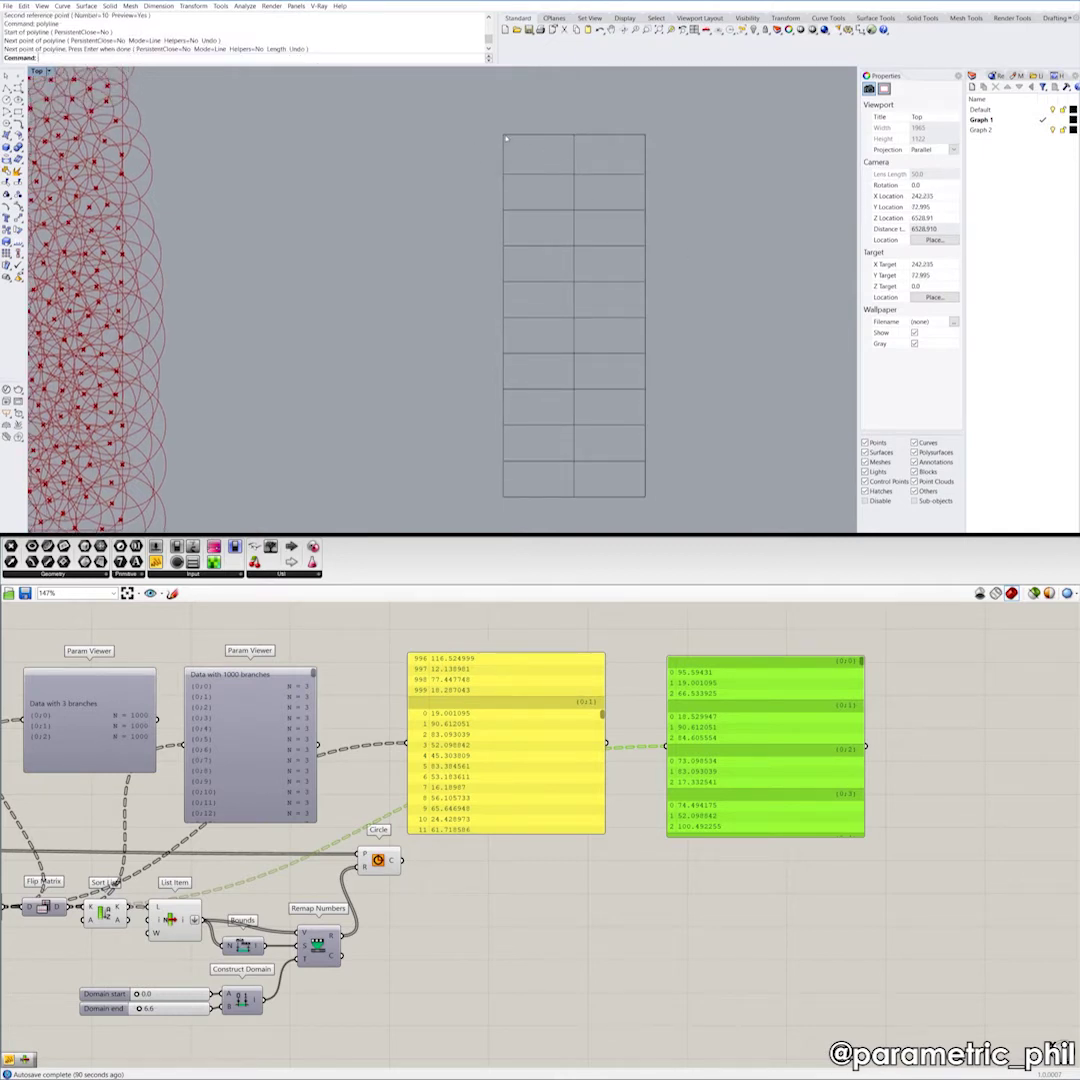
Step: Group all 12 curves of the two-column table and clear the selection
left_click(580, 134)
left_click(680, 278)
scroll(683, 273, "down", 2)
left_click_drag(716, 140, 466, 463)
type("group")
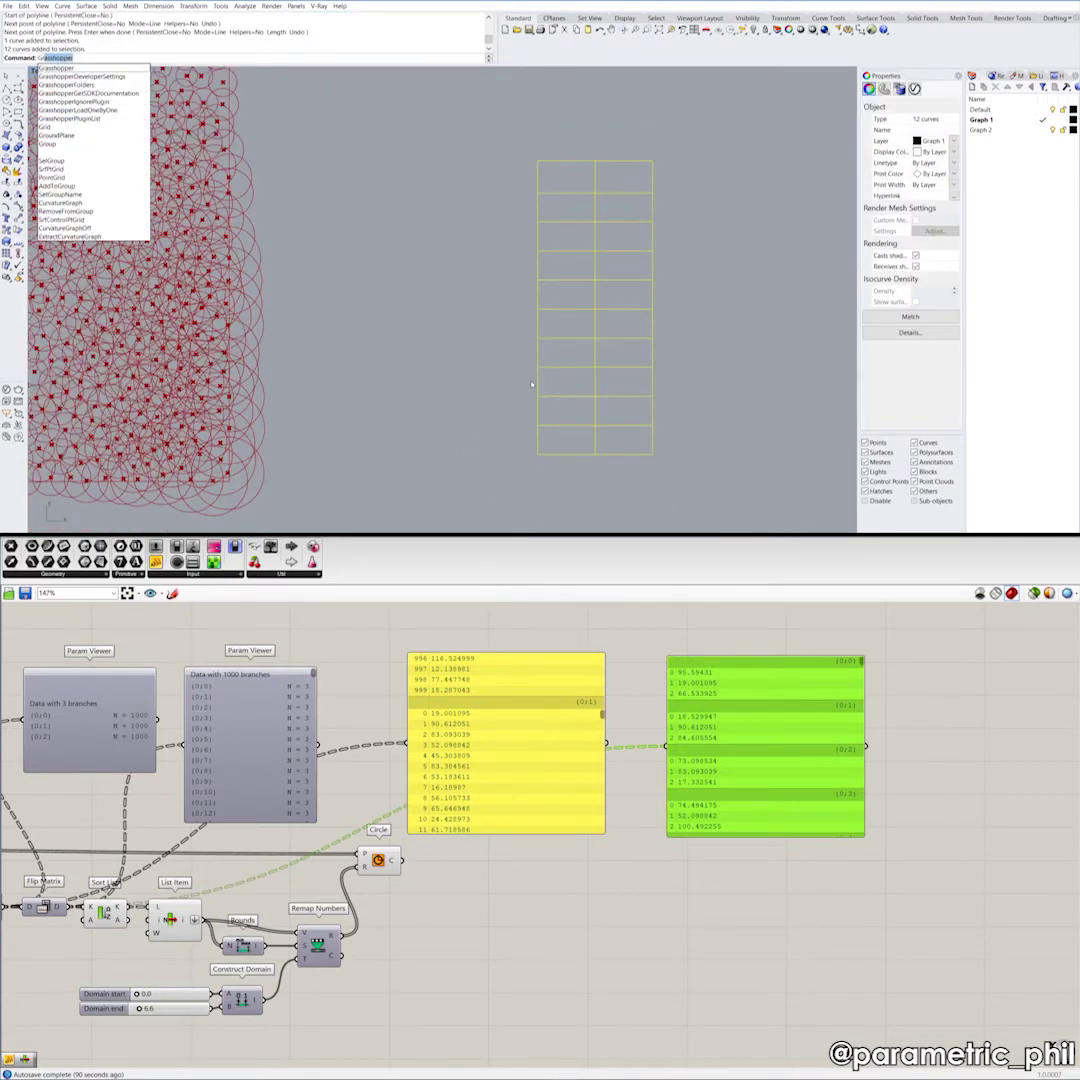
key("Return")
left_click(681, 319)
scroll(658, 308, "up", 2)
right_click_drag(553, 342, 506, 334)
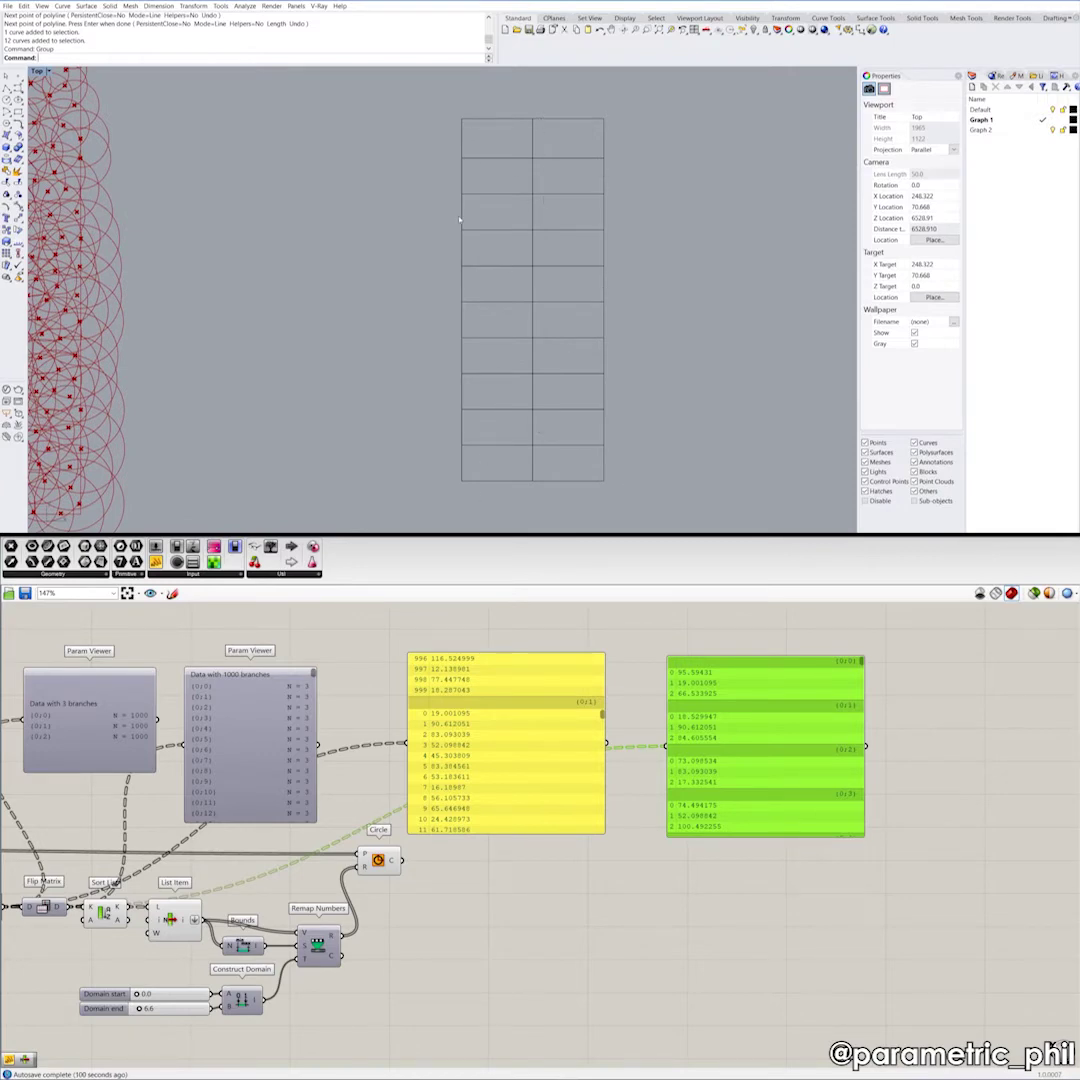
Step: Rotate the grouped two-column table 90 degrees clockwise about its lower-left corner so that it lies horizontally
left_click(532, 339)
scroll(506, 325, "down", 4)
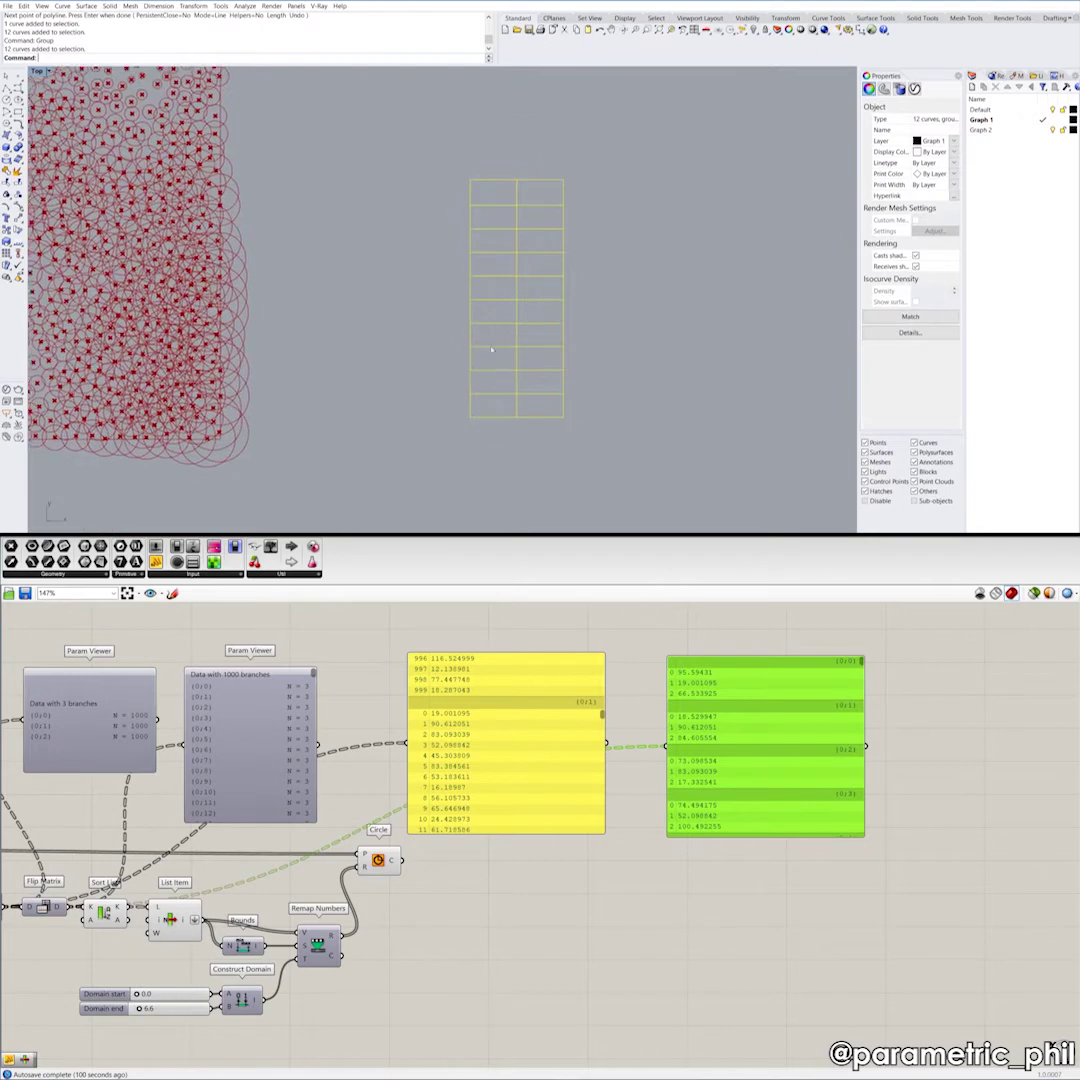
scroll(498, 338, "up", 2)
type("rotate")
key("Return")
left_click(464, 433)
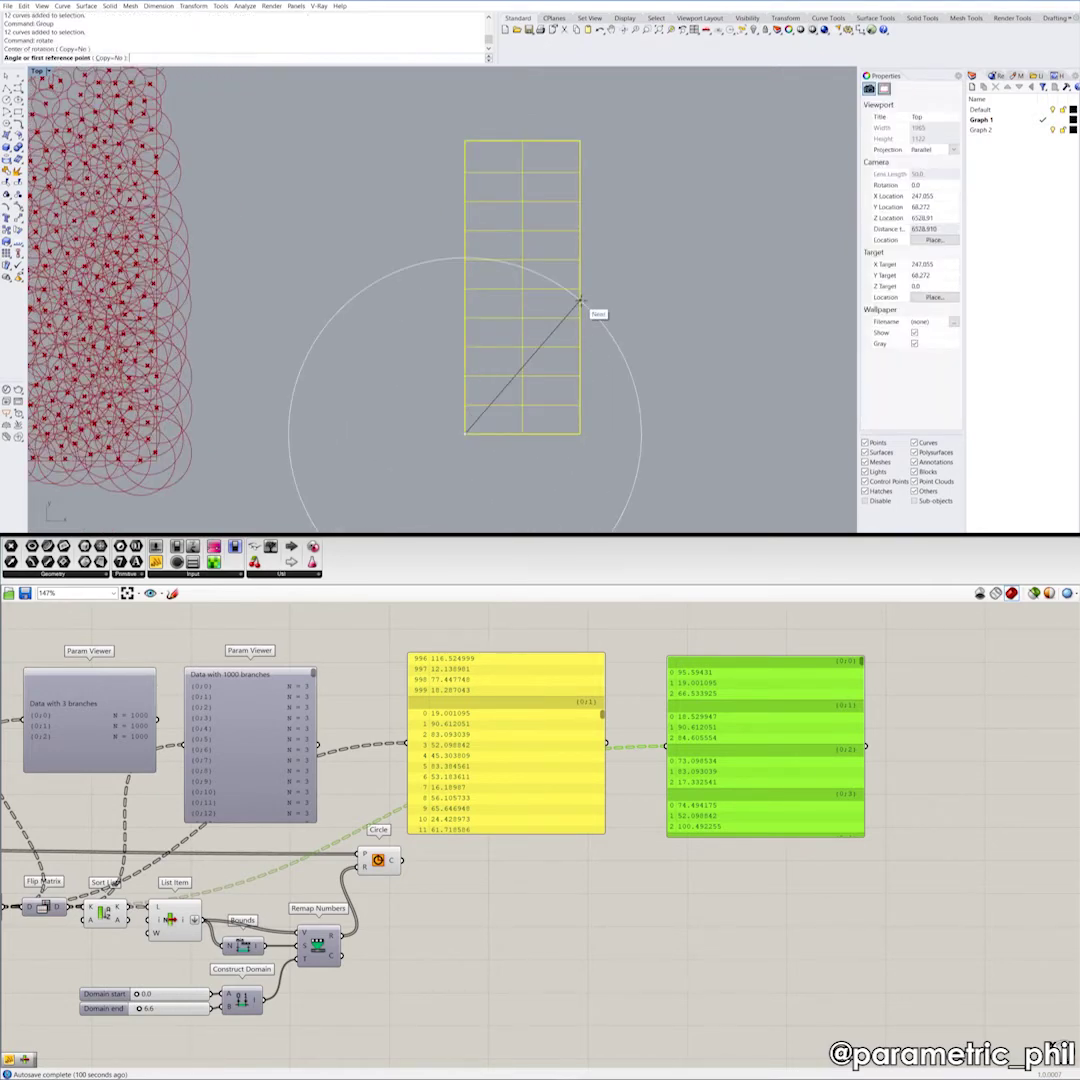
key("Escape")
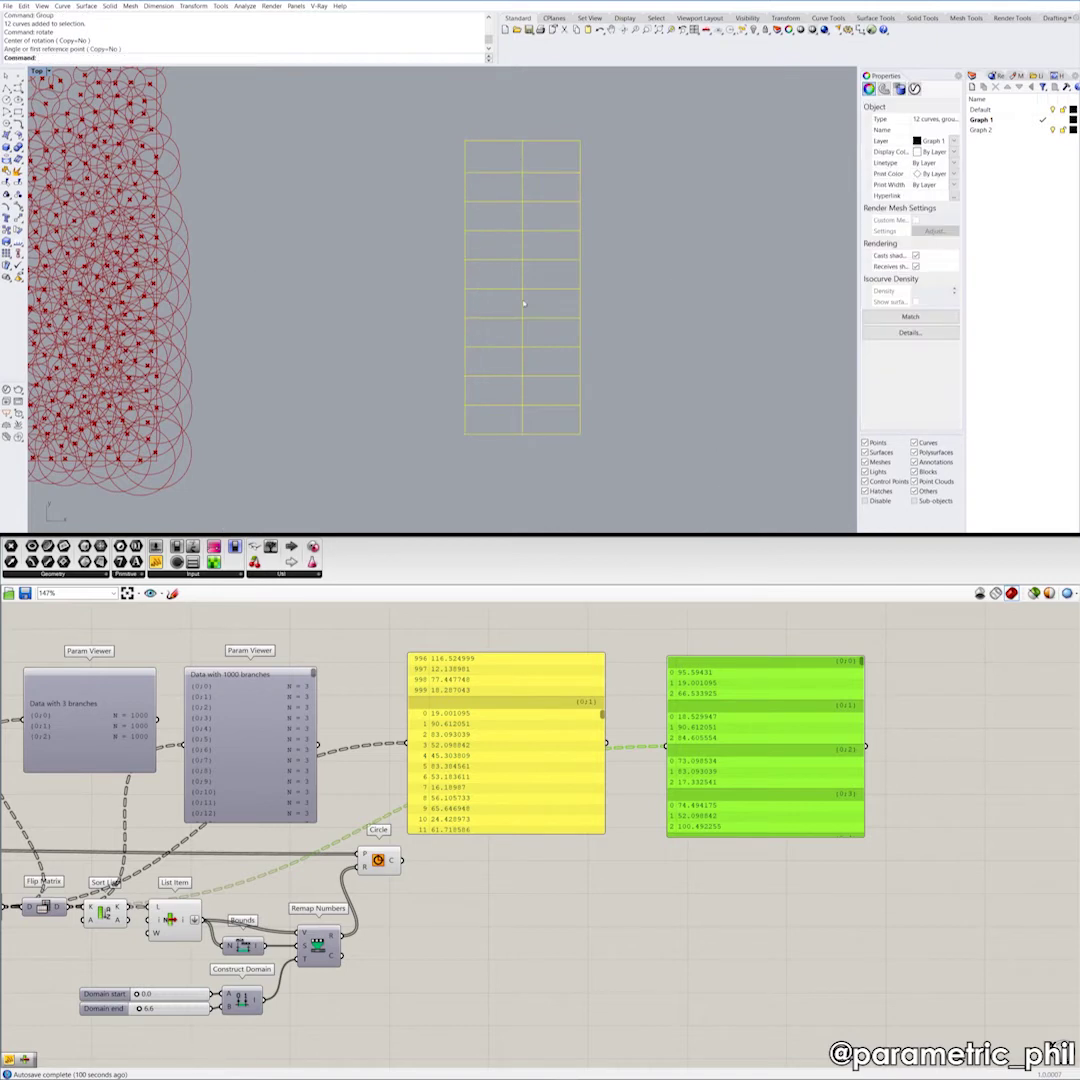
key("Return")
left_click(464, 433)
left_click(465, 321)
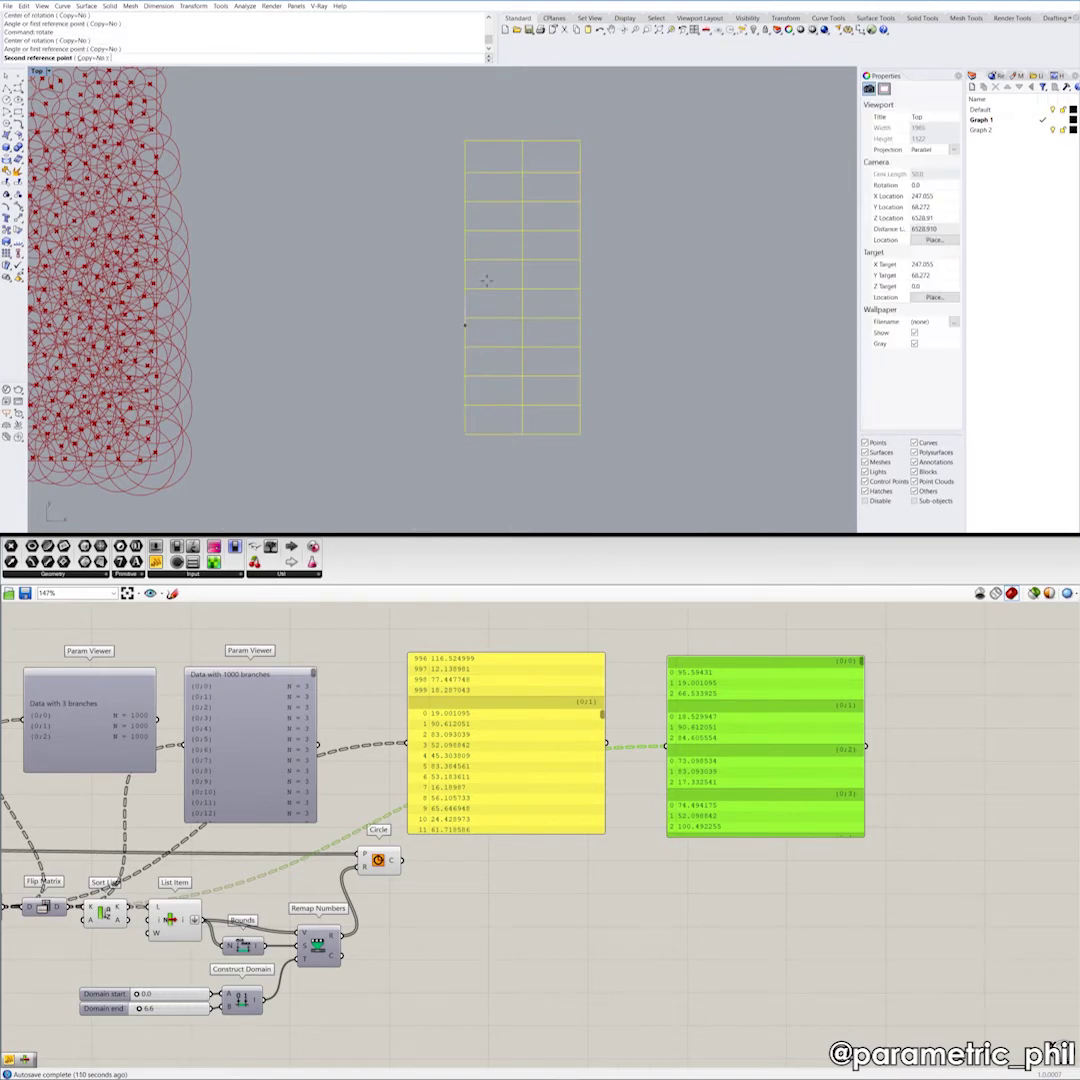
left_click(649, 316)
right_click_drag(650, 319, 608, 200)
Step: Compare the rotated table's rows and columns with the Flip Matrix component and its viewers and panels
scroll(619, 350, "up", 4)
scroll(576, 286, "up", 2)
right_click_drag(576, 345, 535, 287)
scroll(564, 417, "down", 4)
left_click(658, 395)
right_click_drag(564, 417, 609, 348)
scroll(656, 395, "down", 2)
scroll(689, 349, "up", 6)
scroll(610, 345, "up", 3)
scroll(625, 347, "down", 1)
scroll(49, 918, "up", 5)
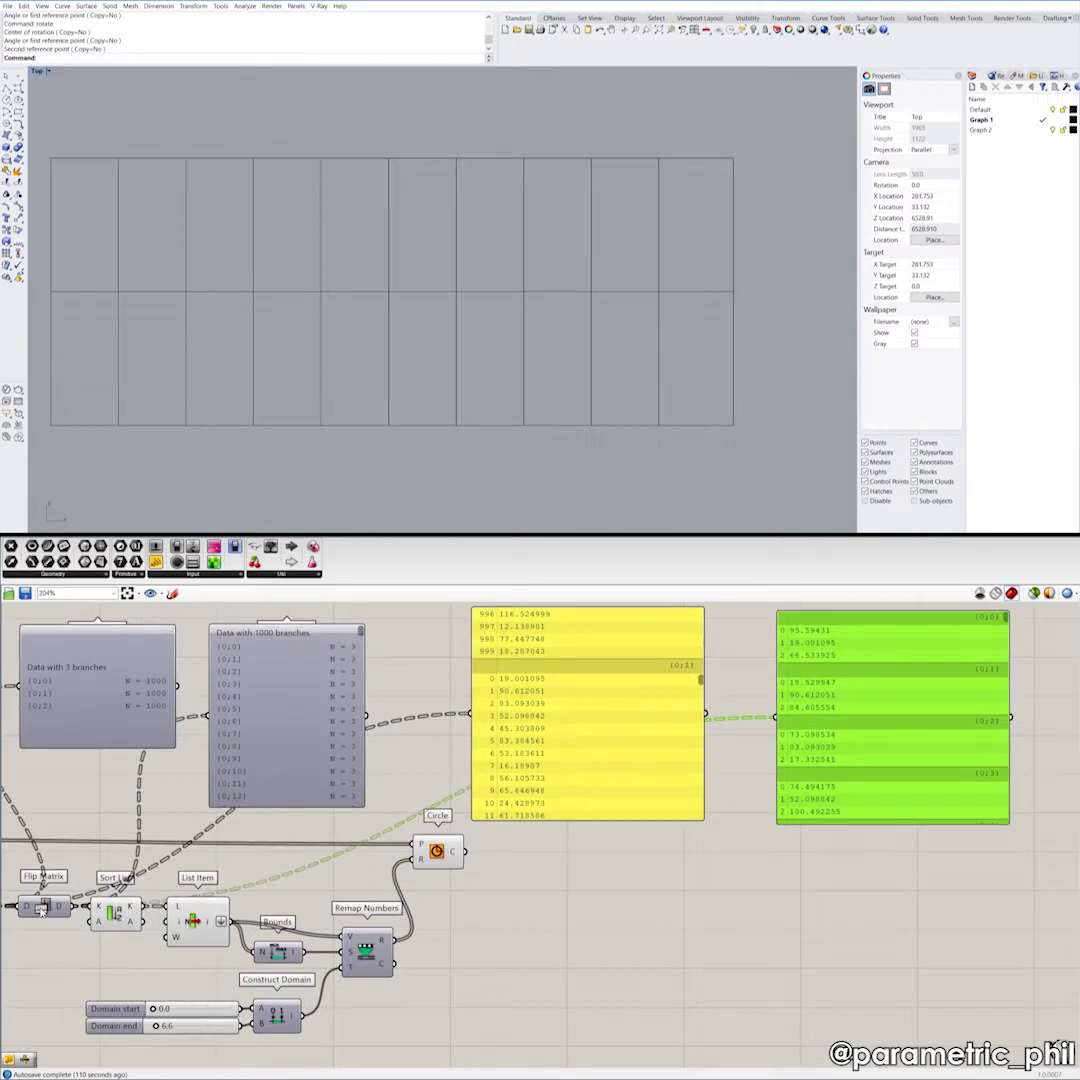
scroll(163, 893, "down", 5)
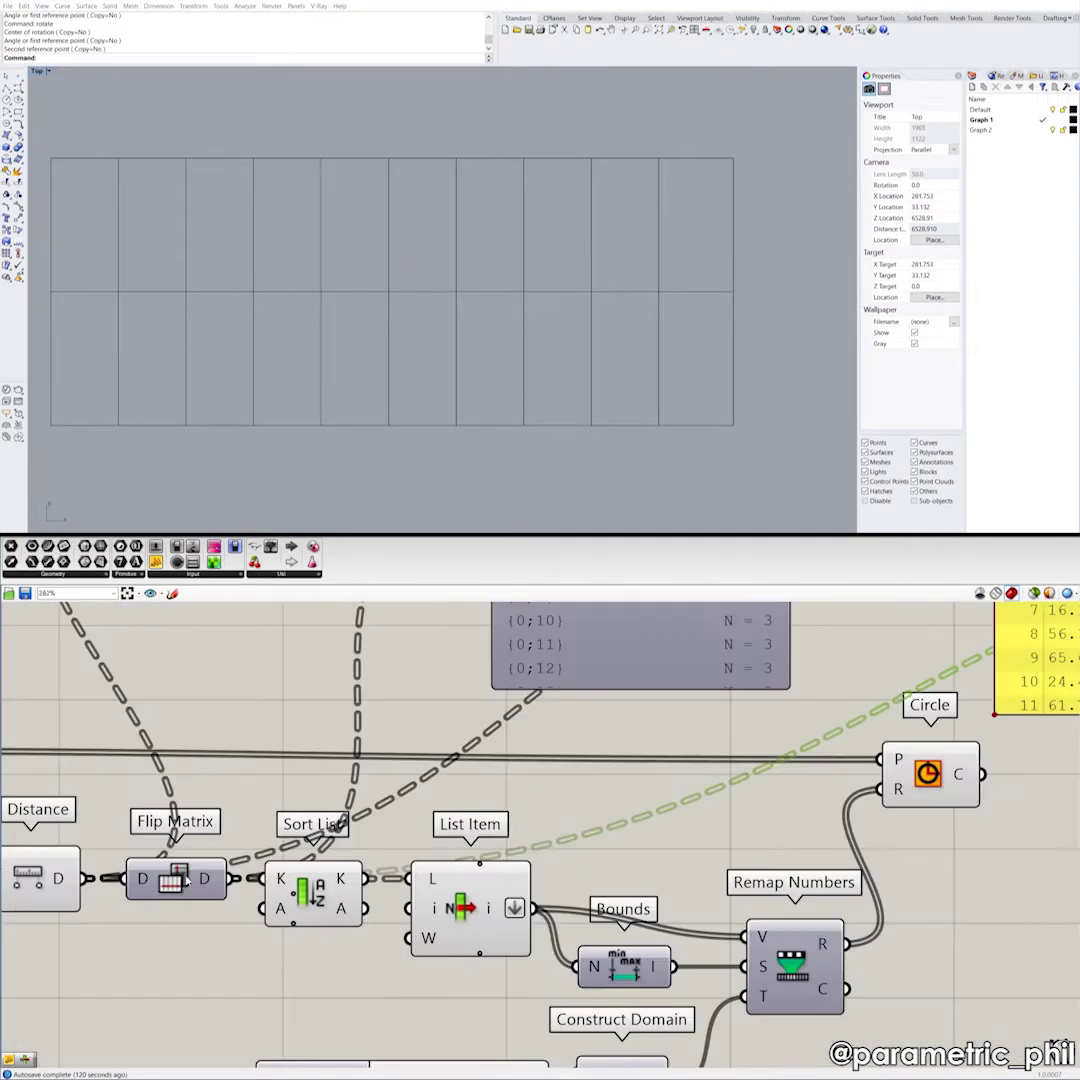
scroll(150, 905, "up", 4)
scroll(165, 901, "down", 4)
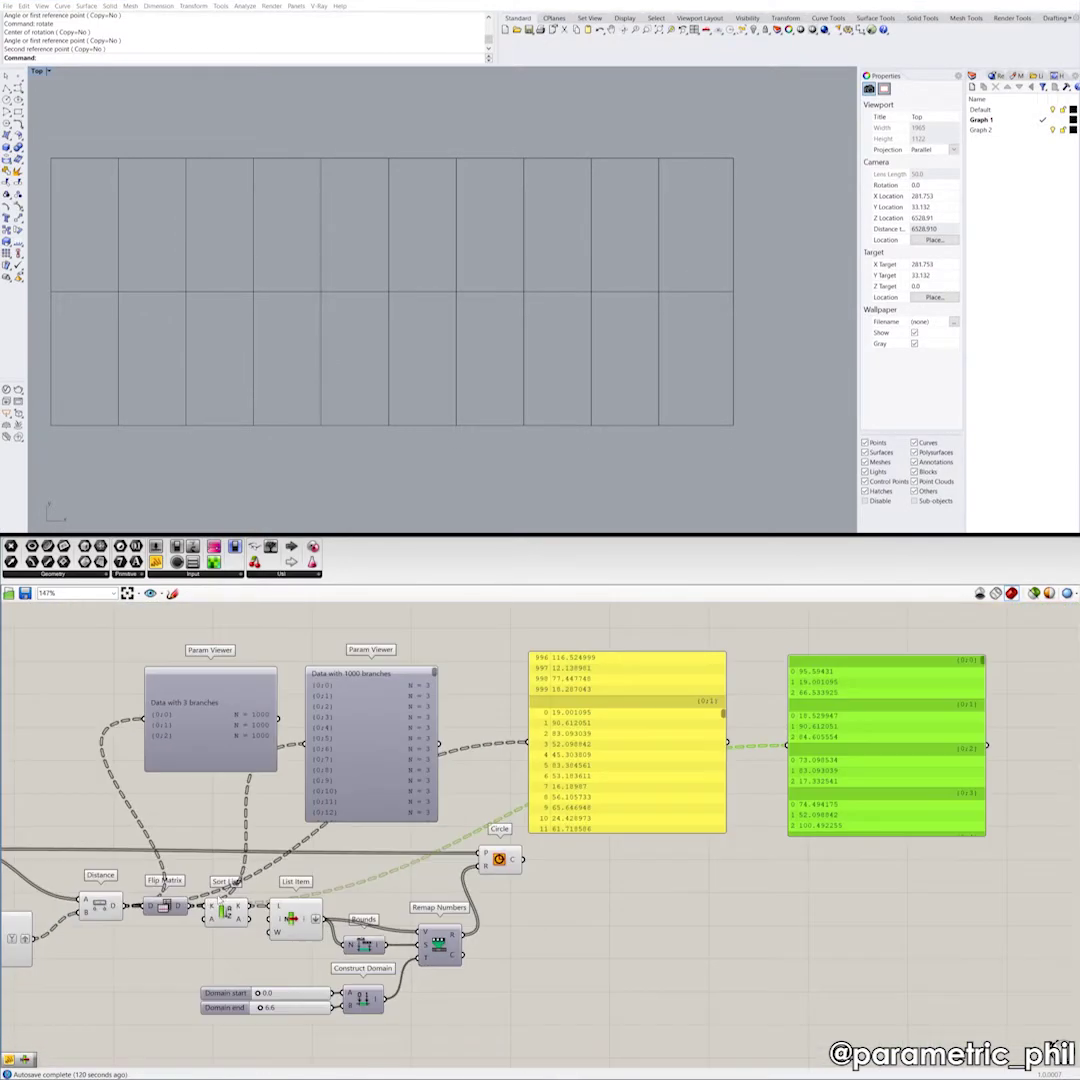
right_click_drag(362, 864, 279, 876)
left_click(544, 926)
Step: Delete the rotated table from the Top view, leaving only the circle pattern
scroll(774, 378, "down", 2)
scroll(774, 378, "down", 2)
left_click(611, 277)
key("Delete")
right_click_drag(166, 270, 452, 388)
scroll(452, 386, "up", 3)
scroll(430, 380, "down", 3)
scroll(424, 374, "down", 4)
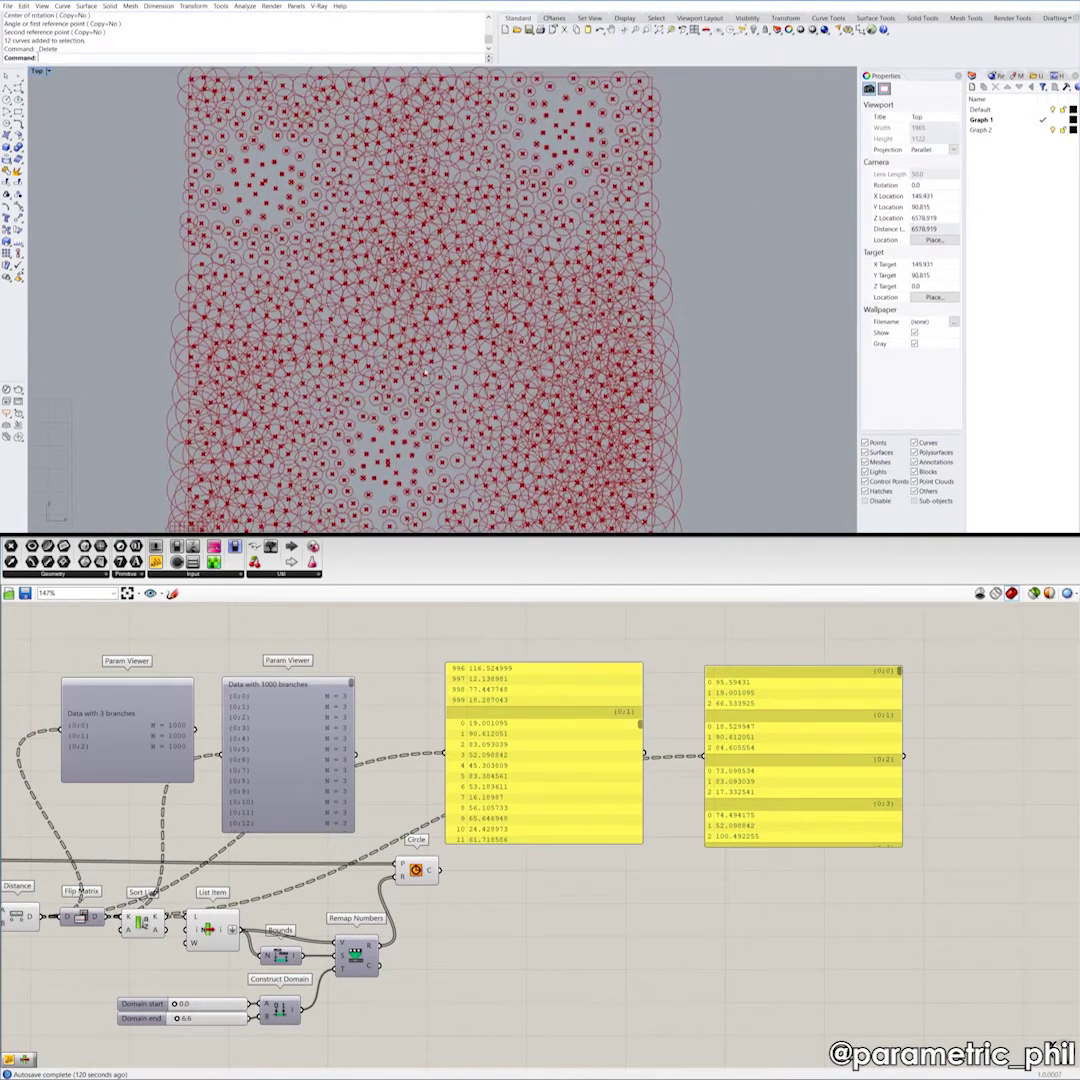
scroll(434, 355, "up", 1)
right_click_drag(437, 358, 454, 360)
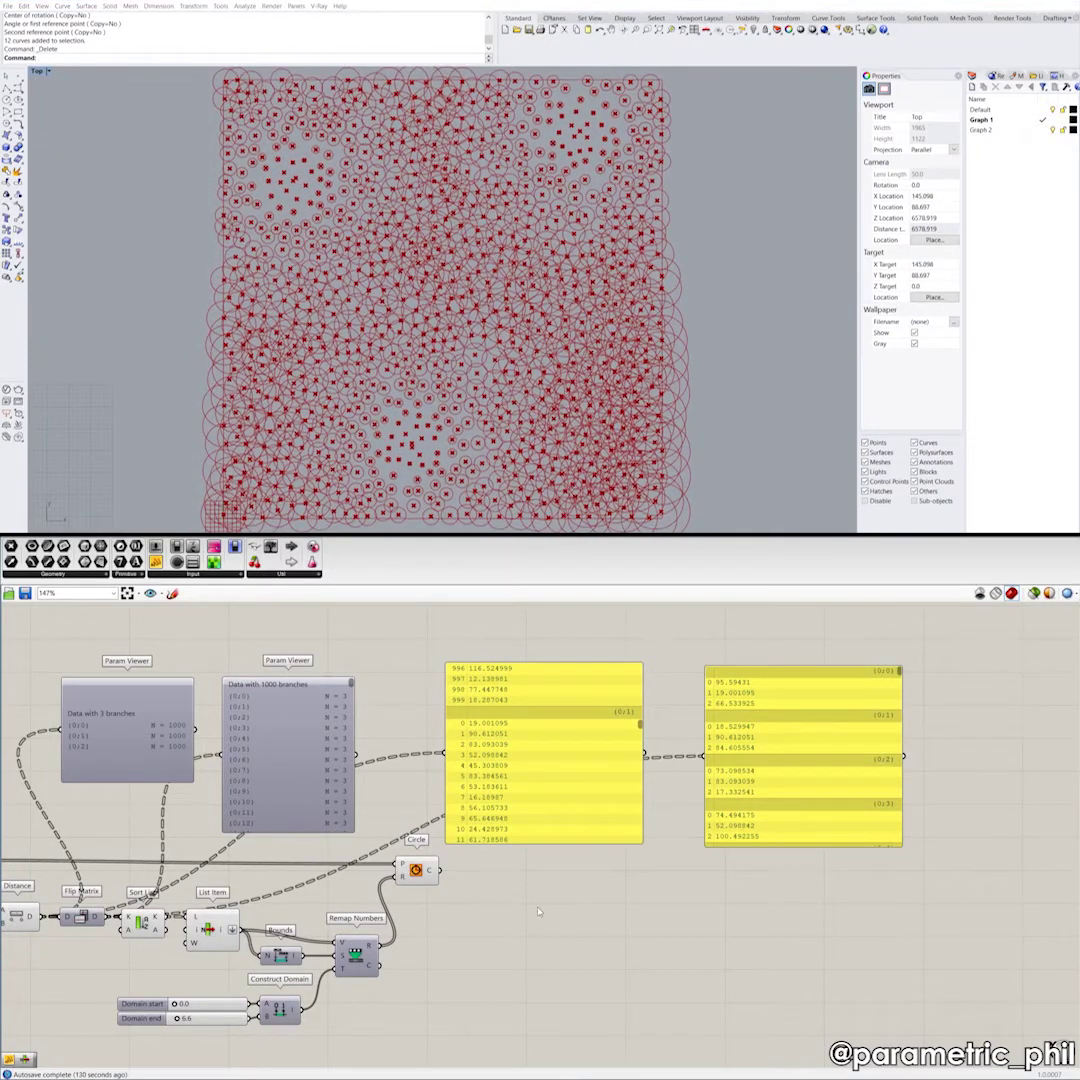
Step: Delete the panel with the three-item branches and the Param Viewer showing 1000 branches
scroll(327, 742, "down", 3)
left_click_drag(686, 873, 446, 733)
left_click(582, 770)
left_click(626, 759)
key("Delete")
left_click(285, 751)
key("Delete")
right_click_drag(301, 768, 388, 754)
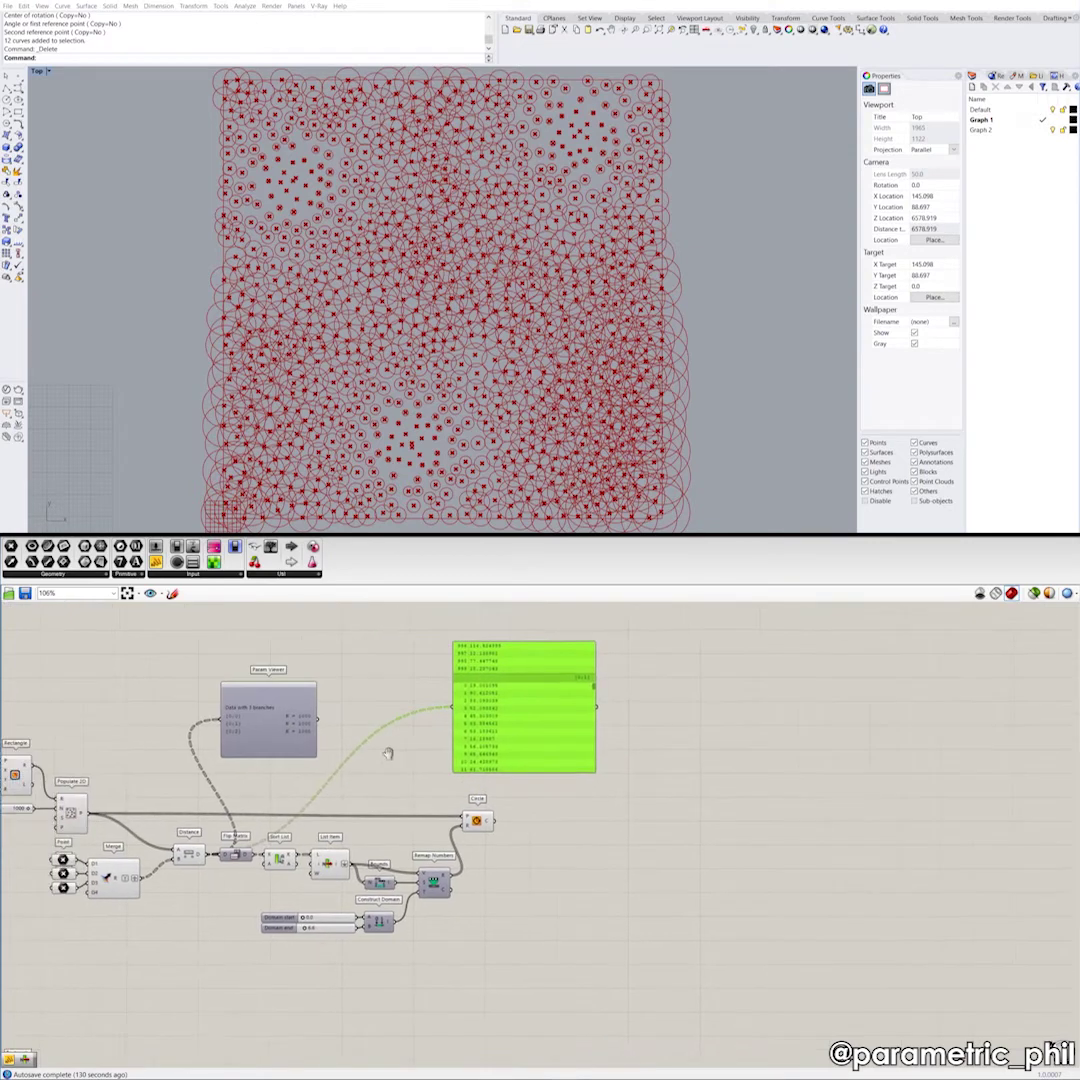
Step: Feed the Flip Matrix output into the remaining panel and display its list from branch {0;0}
scroll(238, 843, "up", 3)
scroll(268, 866, "down", 1)
right_click_drag(268, 866, 131, 931)
scroll(131, 931, "up", 2)
left_click_drag(126, 929, 514, 654)
right_click_drag(798, 645, 751, 808)
scroll(734, 806, "up", 2)
scroll(632, 793, "down", 2)
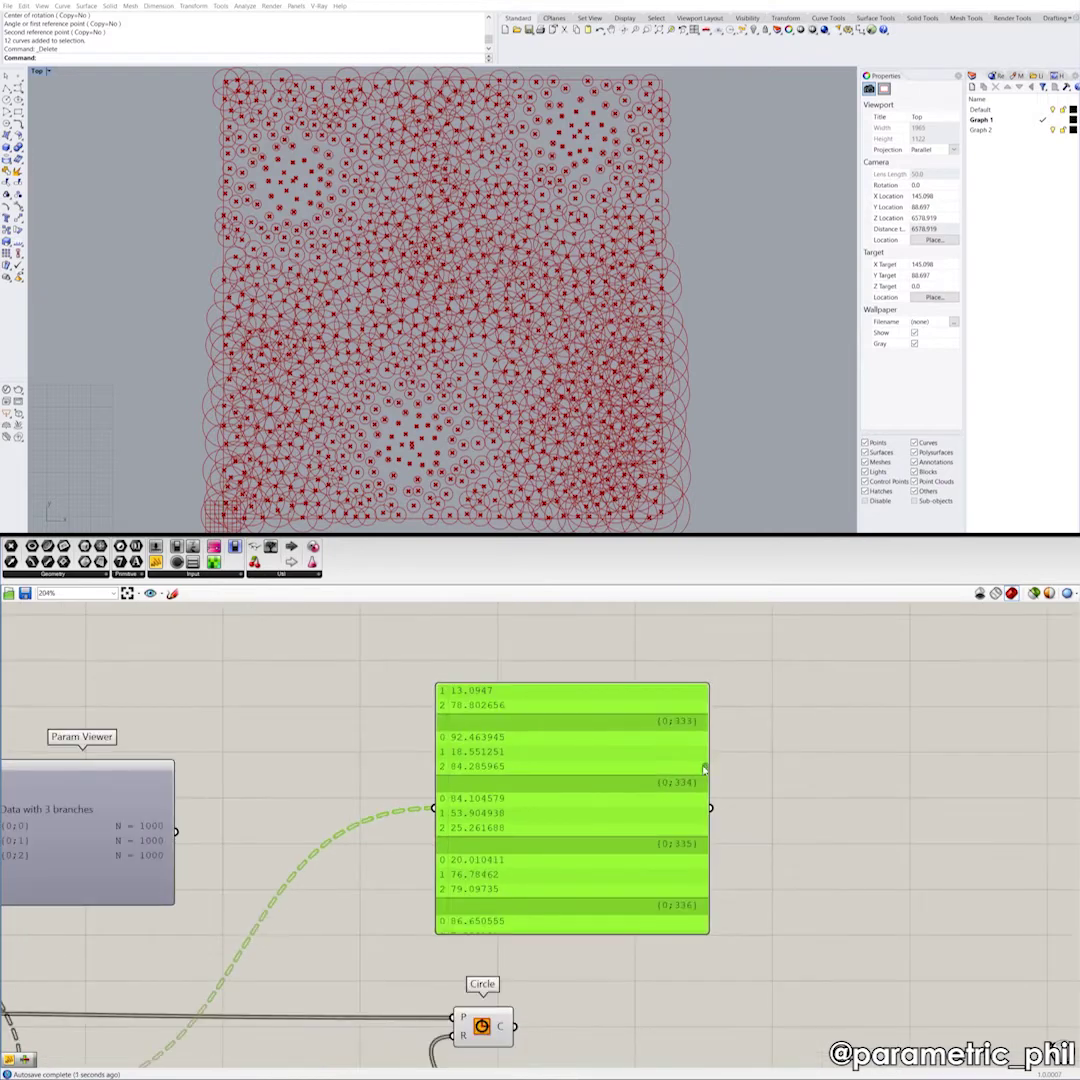
left_click_drag(701, 768, 697, 688)
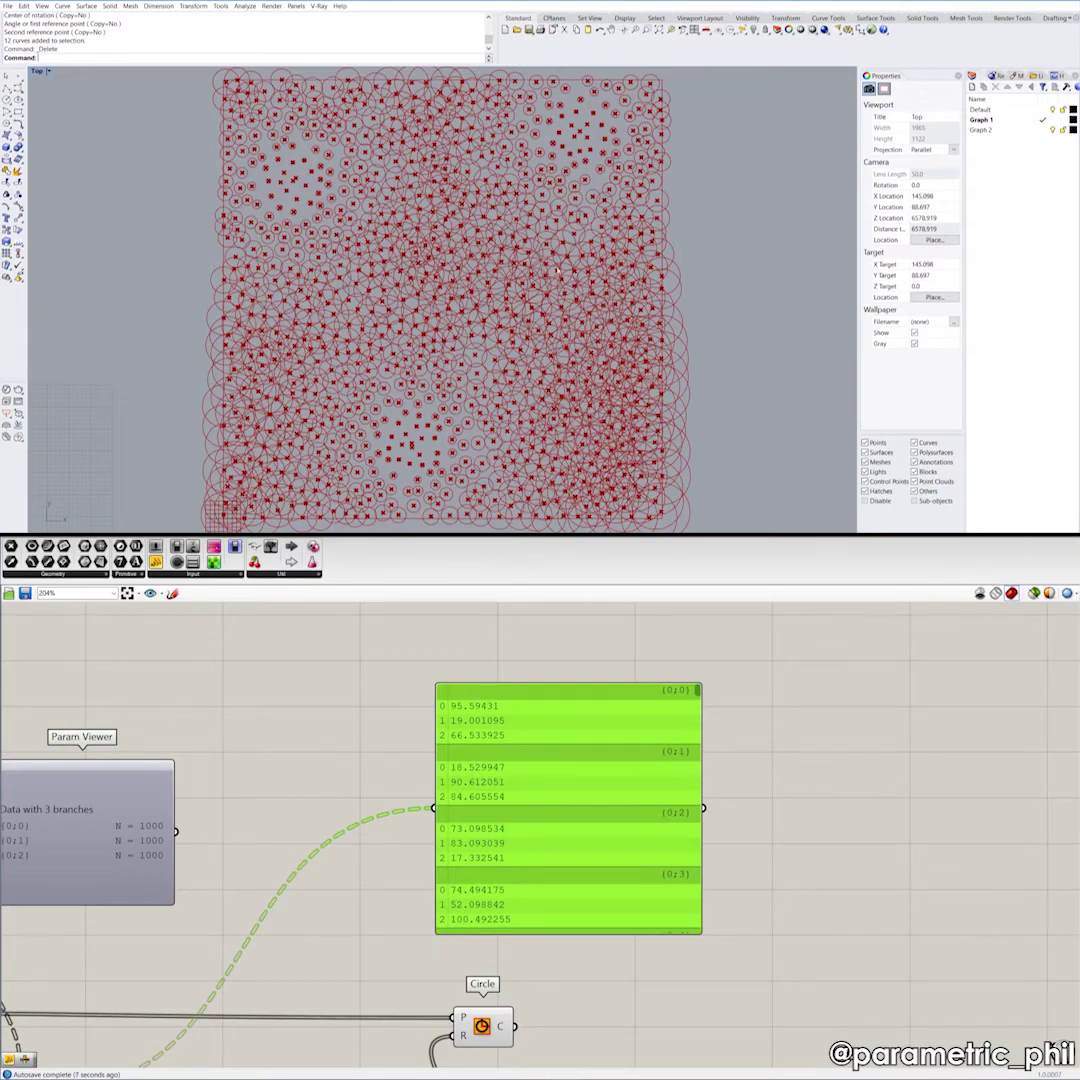
Step: Examine individual points and circles within the pattern in the Top view
scroll(568, 268, "up", 6)
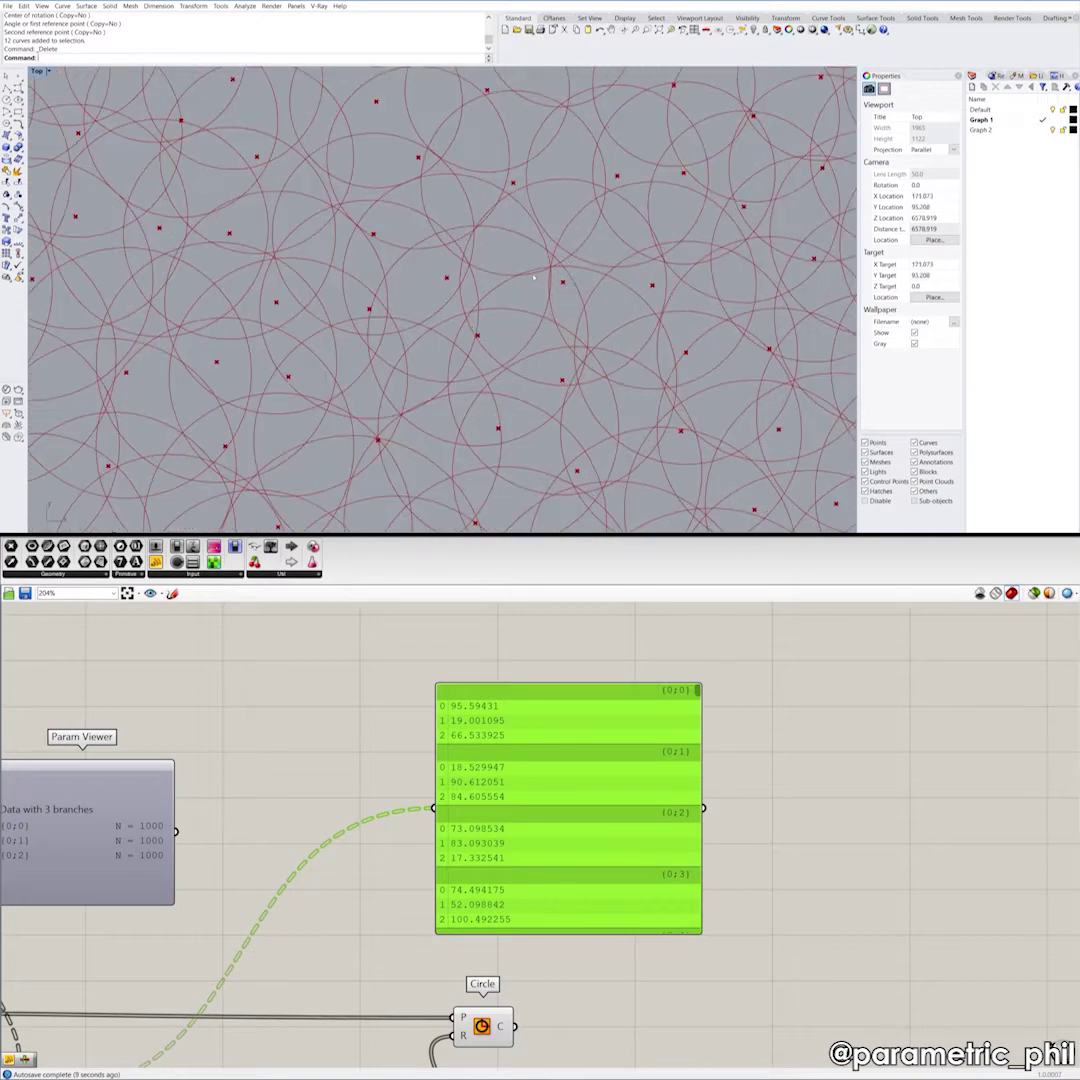
scroll(557, 271, "down", 6)
scroll(583, 280, "up", 4)
scroll(583, 280, "down", 1)
scroll(587, 275, "down", 3)
scroll(567, 289, "up", 2)
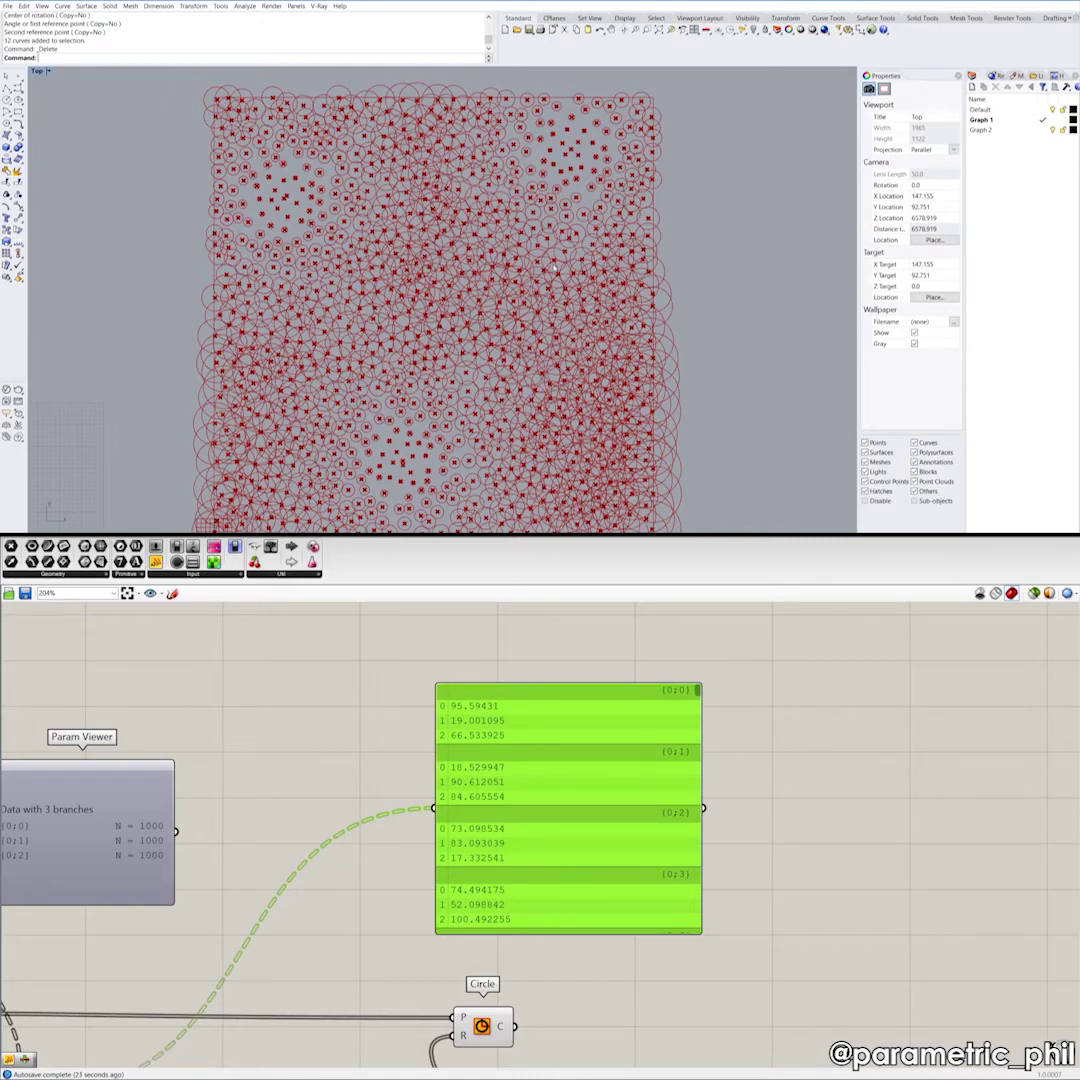
right_click_drag(476, 350, 458, 329)
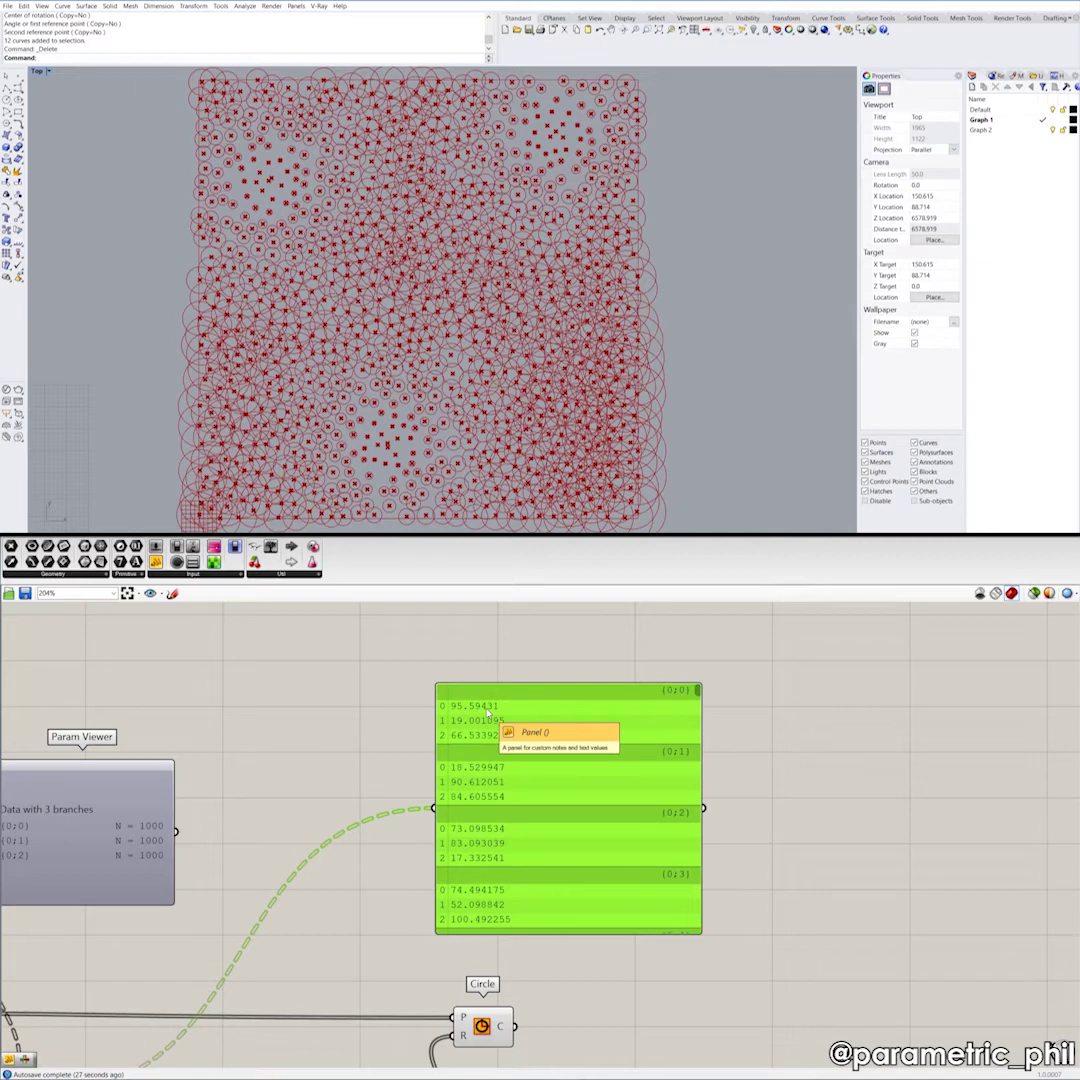
Step: Replace the panel's source with the sorted K output of Sort List
scroll(390, 787, "down", 2)
right_click_drag(390, 787, 453, 708)
scroll(475, 697, "up", 1)
scroll(414, 731, "up", 1)
scroll(406, 724, "down", 1)
right_click_drag(406, 724, 373, 723)
left_click_drag(190, 960, 443, 721)
mouse_move(472, 652)
right_mouse_down()
mouse_move(441, 662)
mouse_move(465, 647)
right_mouse_up()
scroll(441, 661, "up", 1)
scroll(441, 661, "down", 1)
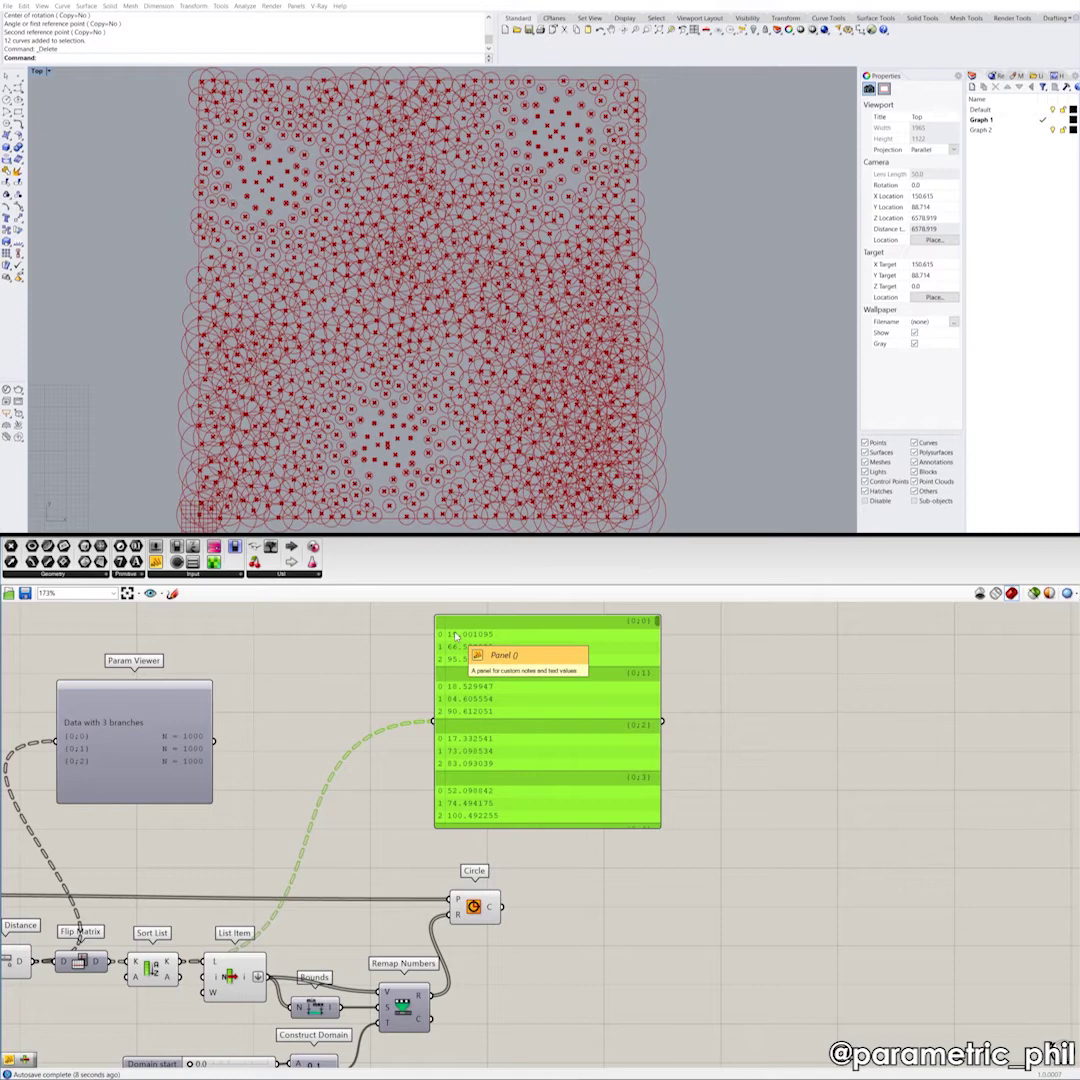
Step: Switch the panel to the Flip Matrix output and back to the Sort List output to compare their order
mouse_move(282, 871)
right_mouse_down()
mouse_move(284, 838)
mouse_move(277, 862)
right_mouse_up()
left_click_drag(108, 961, 428, 713)
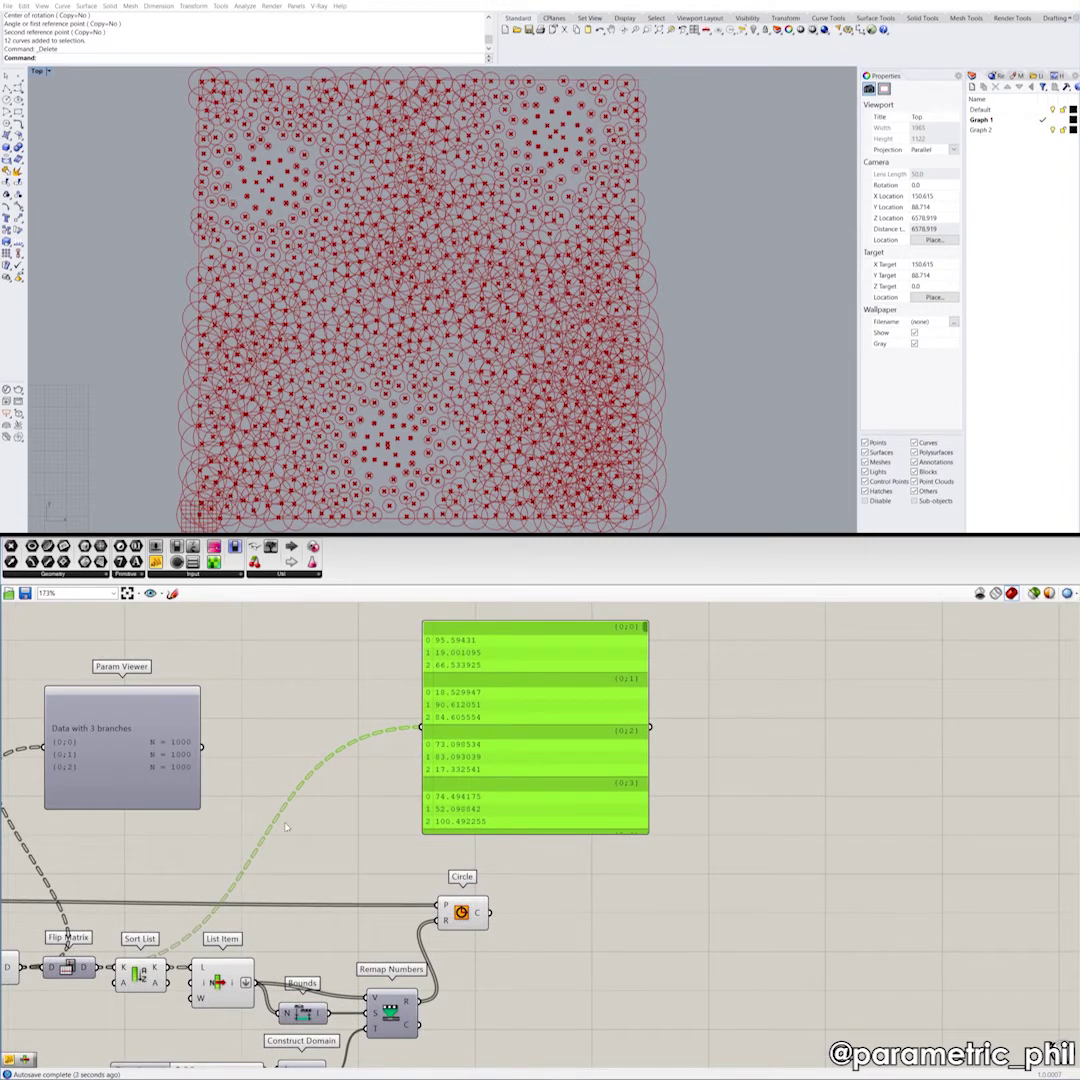
left_click_drag(166, 966, 422, 728)
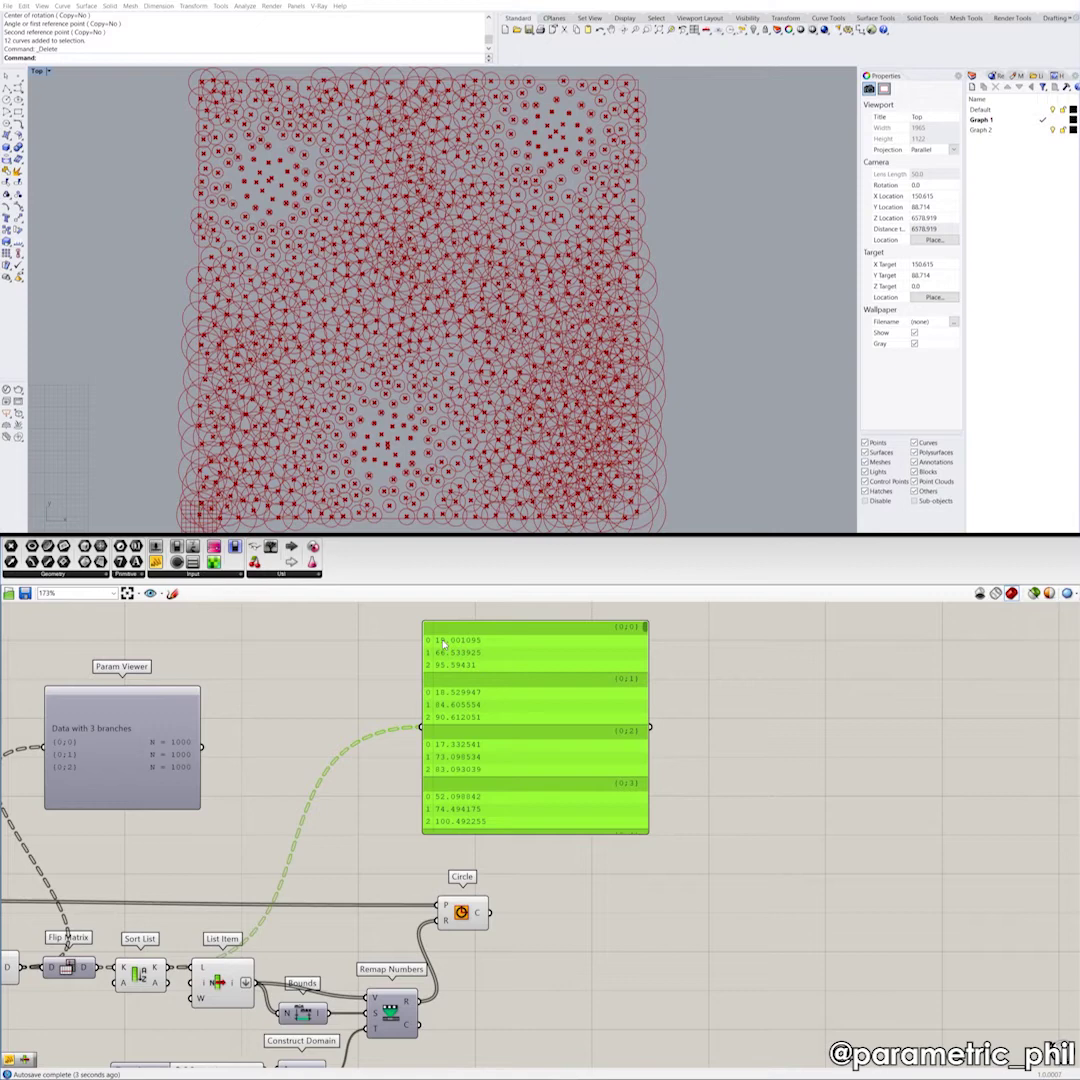
Step: Replace the panel's source with the List Item output
mouse_move(308, 892)
right_mouse_down()
mouse_move(288, 893)
mouse_move(288, 906)
right_mouse_up()
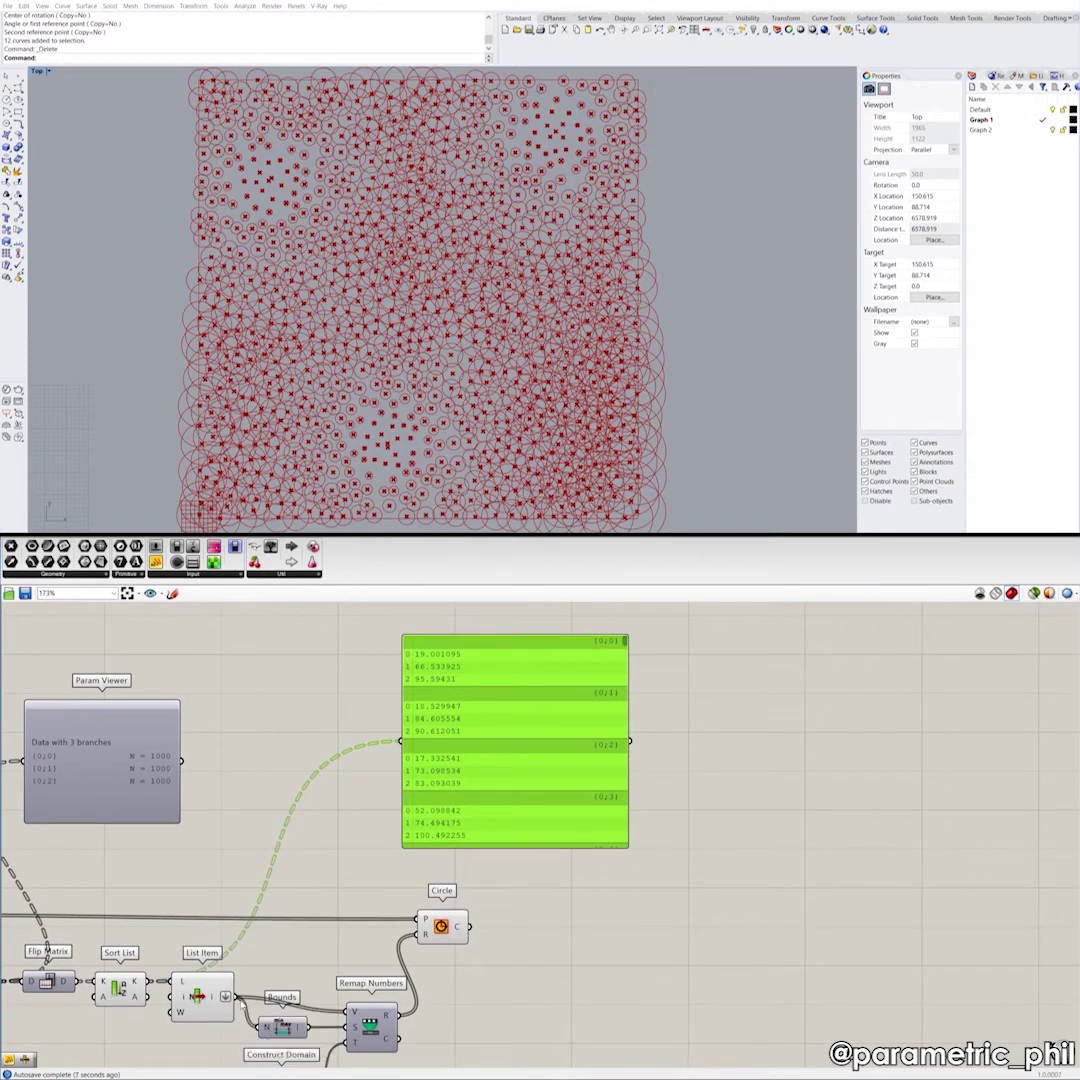
left_click_drag(234, 997, 398, 744)
left_click_drag(234, 997, 400, 741)
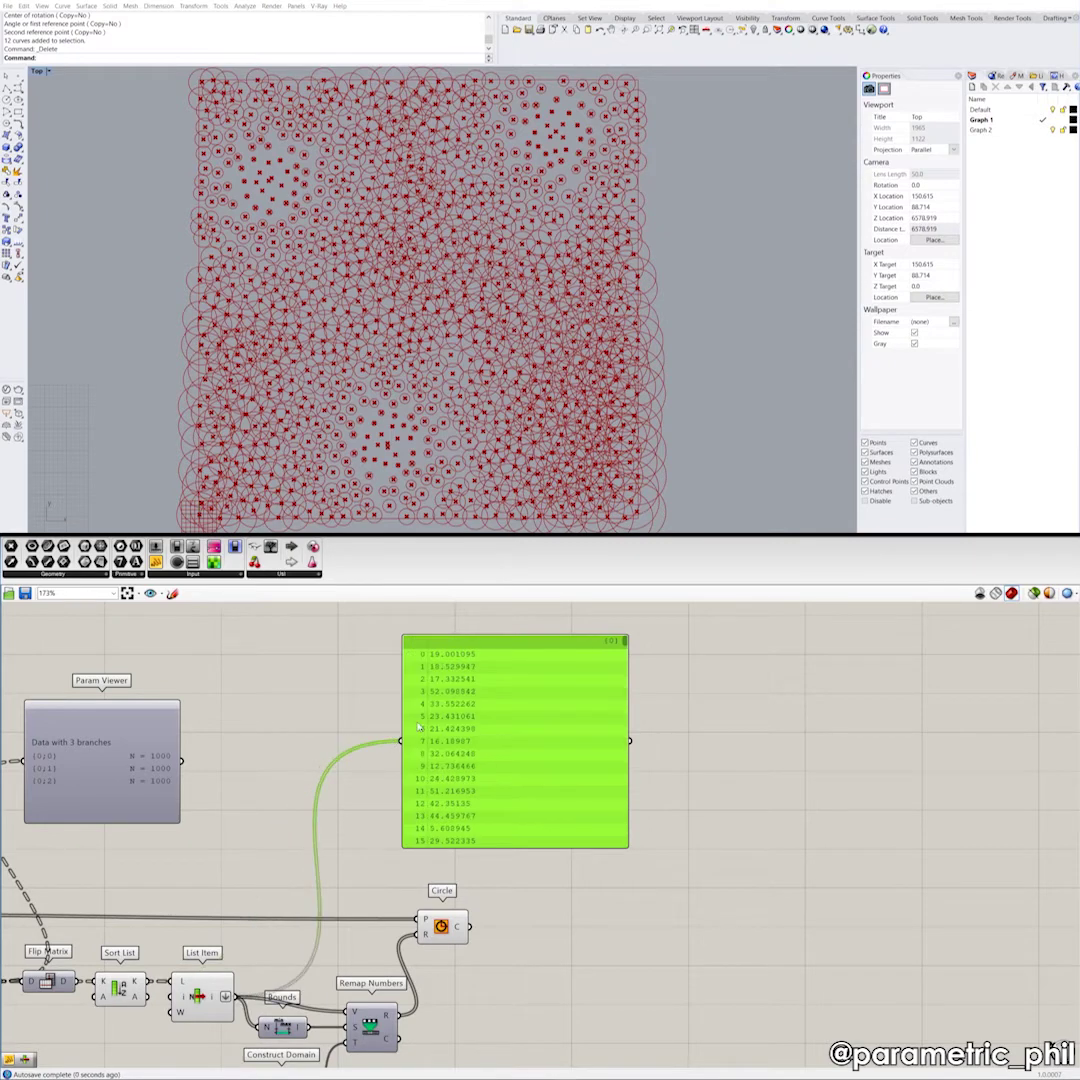
Step: Disable the Bounds, Construct Domain, Remap Numbers and Circle components
right_click(214, 999)
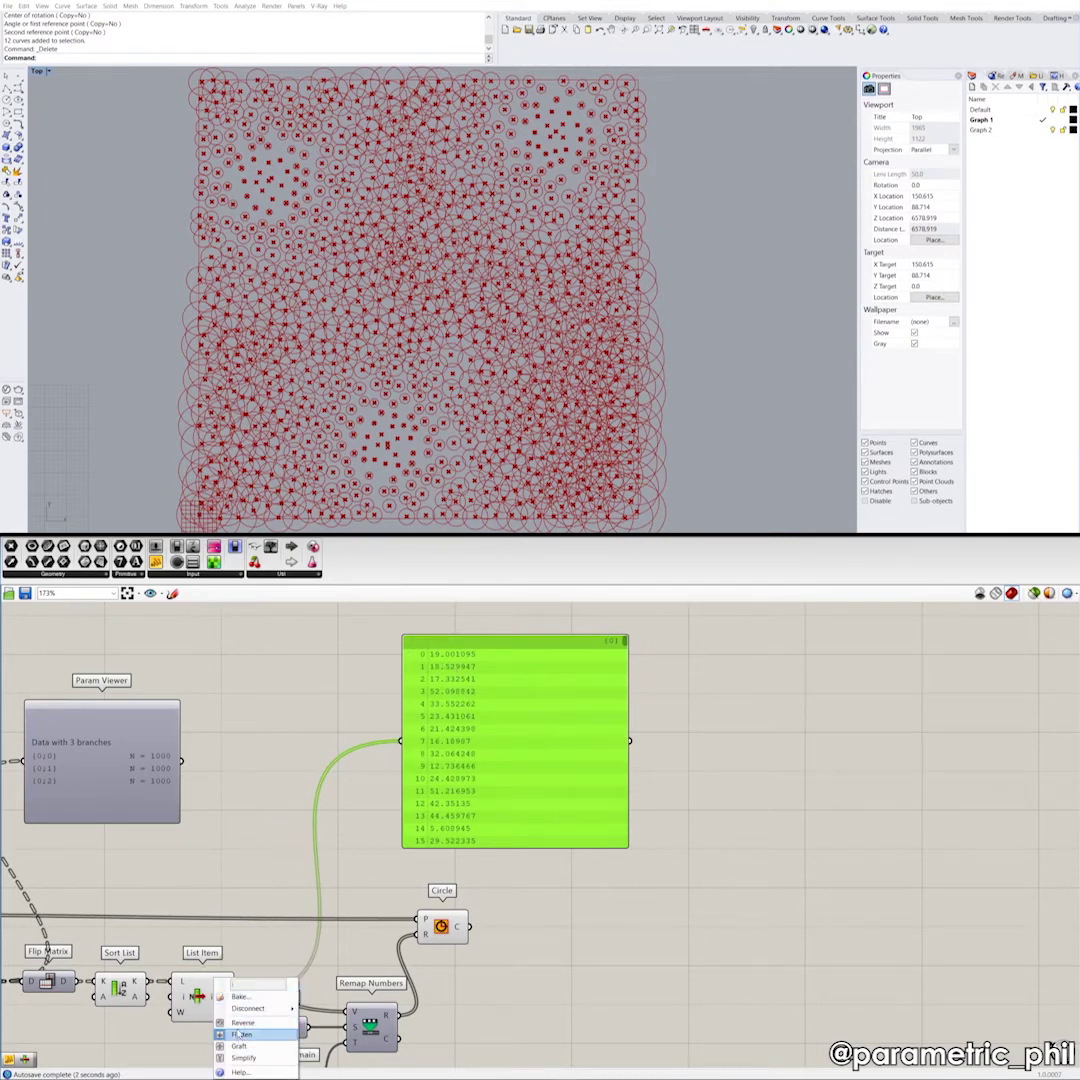
left_click(258, 910)
scroll(418, 983, "down", 1)
right_click_drag(485, 1058, 452, 989)
left_click_drag(460, 1000, 256, 795)
right_click(255, 782)
left_click(283, 824)
left_click(250, 852)
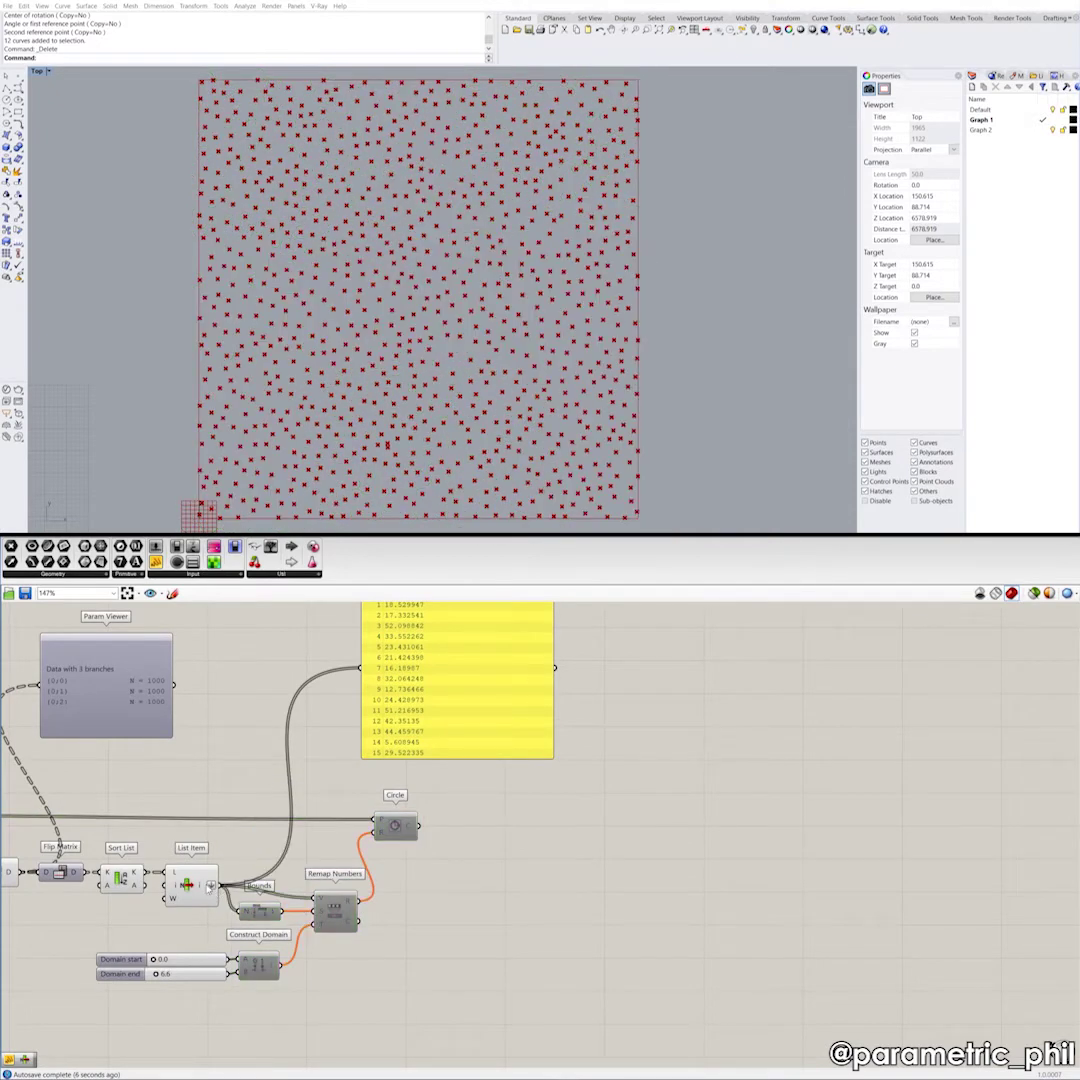
Step: Turn off Flatten on the List Item output
right_click(212, 886)
left_click(220, 955)
right_click_drag(208, 877, 201, 957)
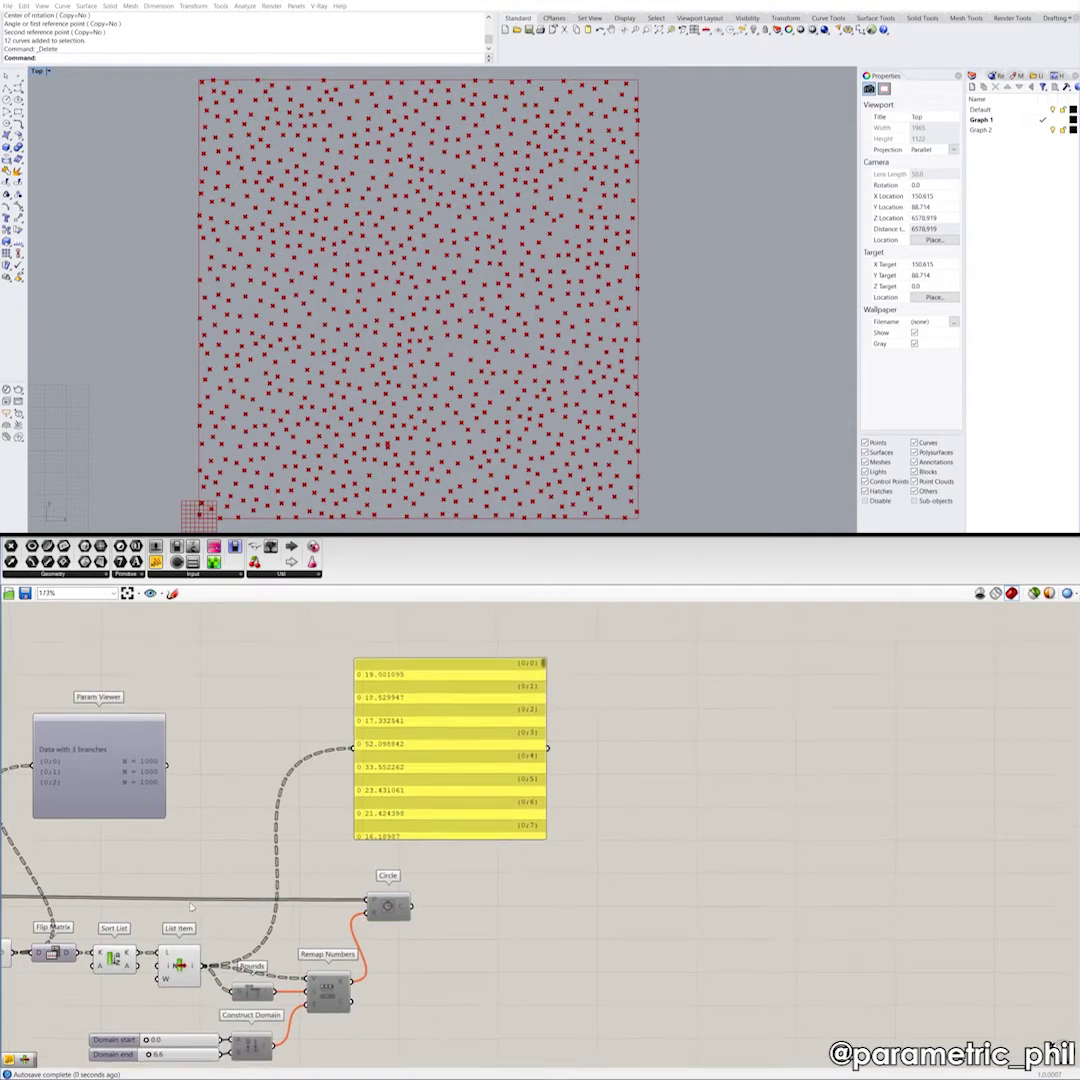
Step: Show the Sort List output in the panel and then reconnect the unflattened List Item output for comparison
scroll(201, 957, "up", 1)
left_click_drag(119, 983, 372, 744)
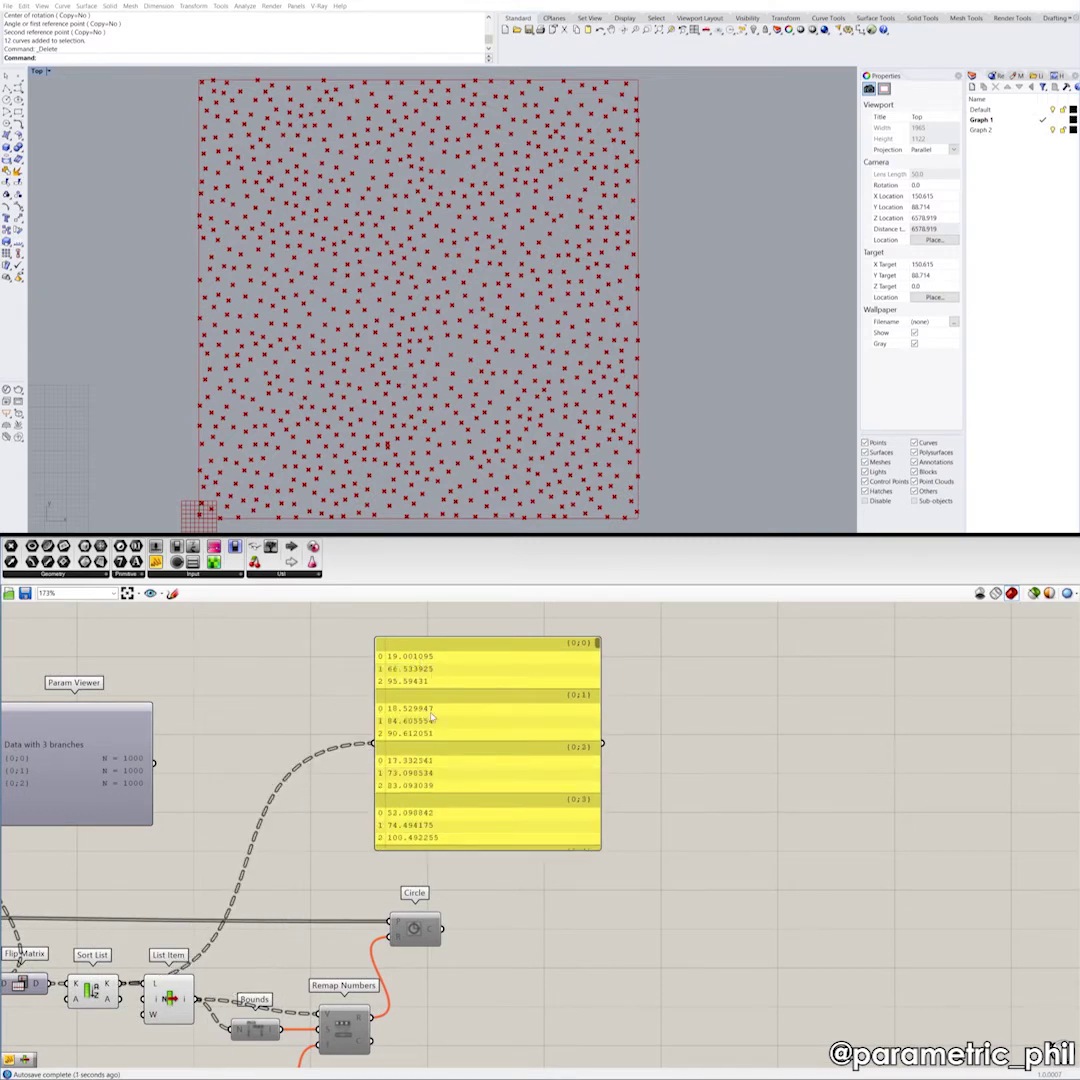
left_click_drag(195, 998, 364, 754)
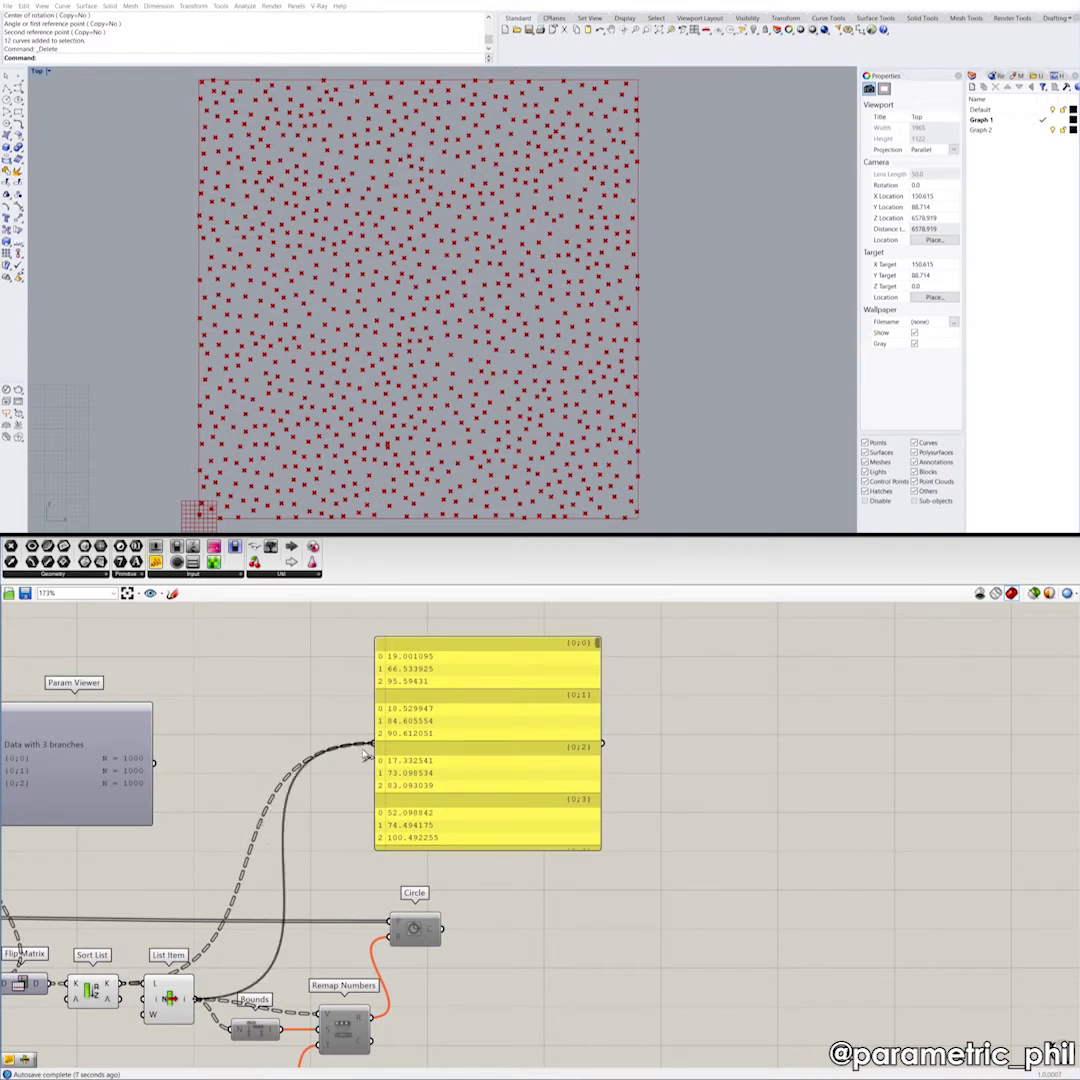
left_click_drag(363, 753, 357, 746)
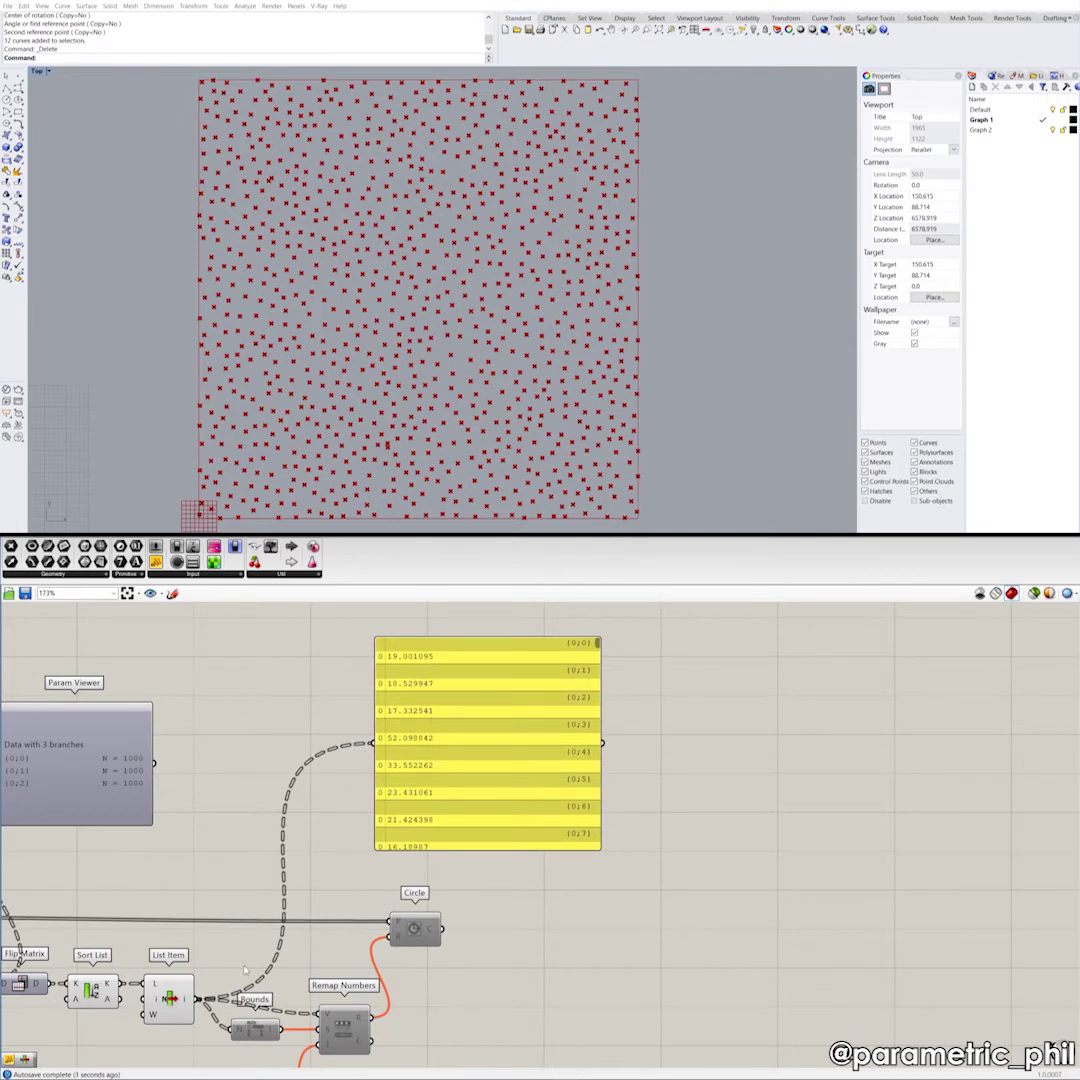
Step: Flatten the List Item output again
right_click(196, 998)
left_click(215, 1022)
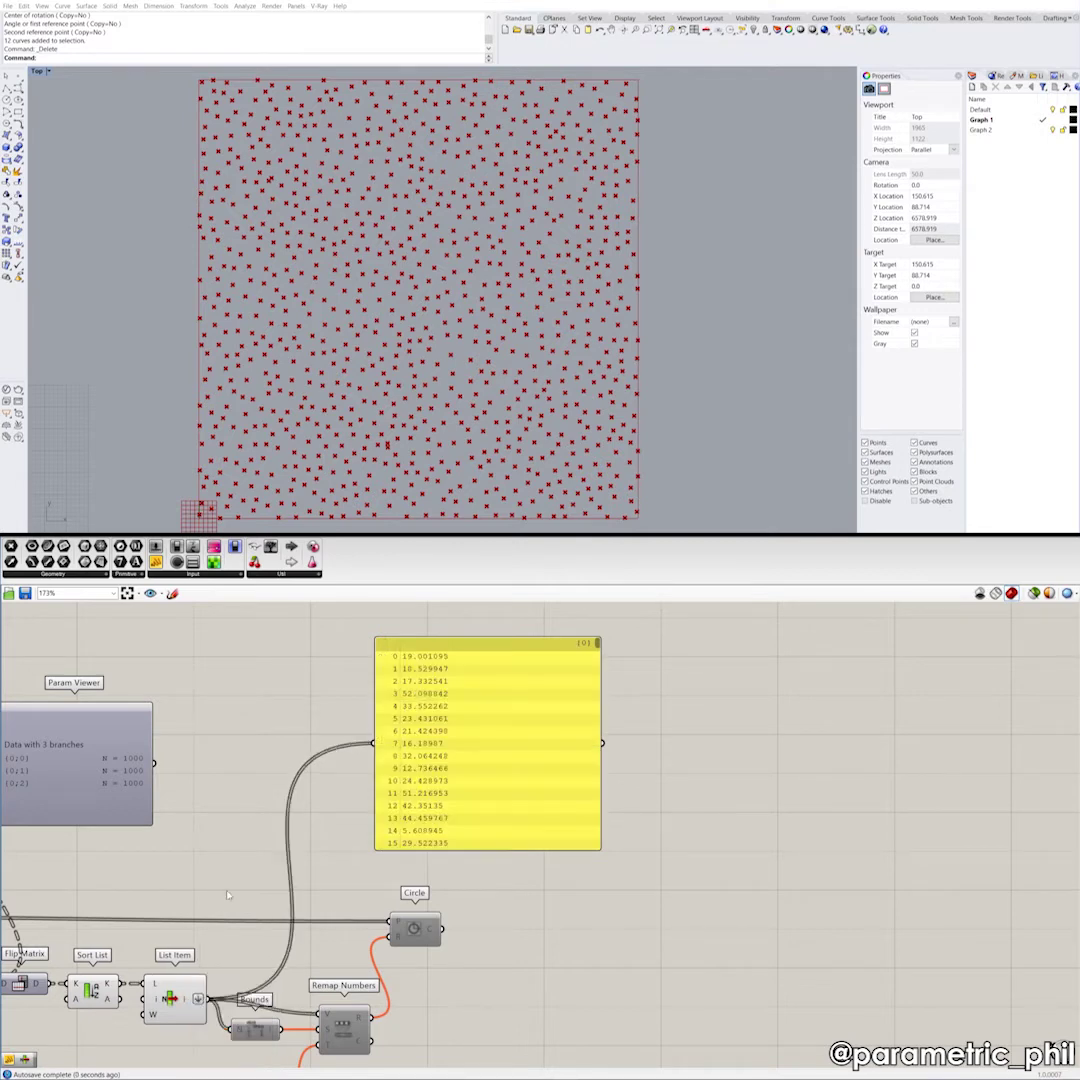
right_click_drag(268, 817, 257, 812)
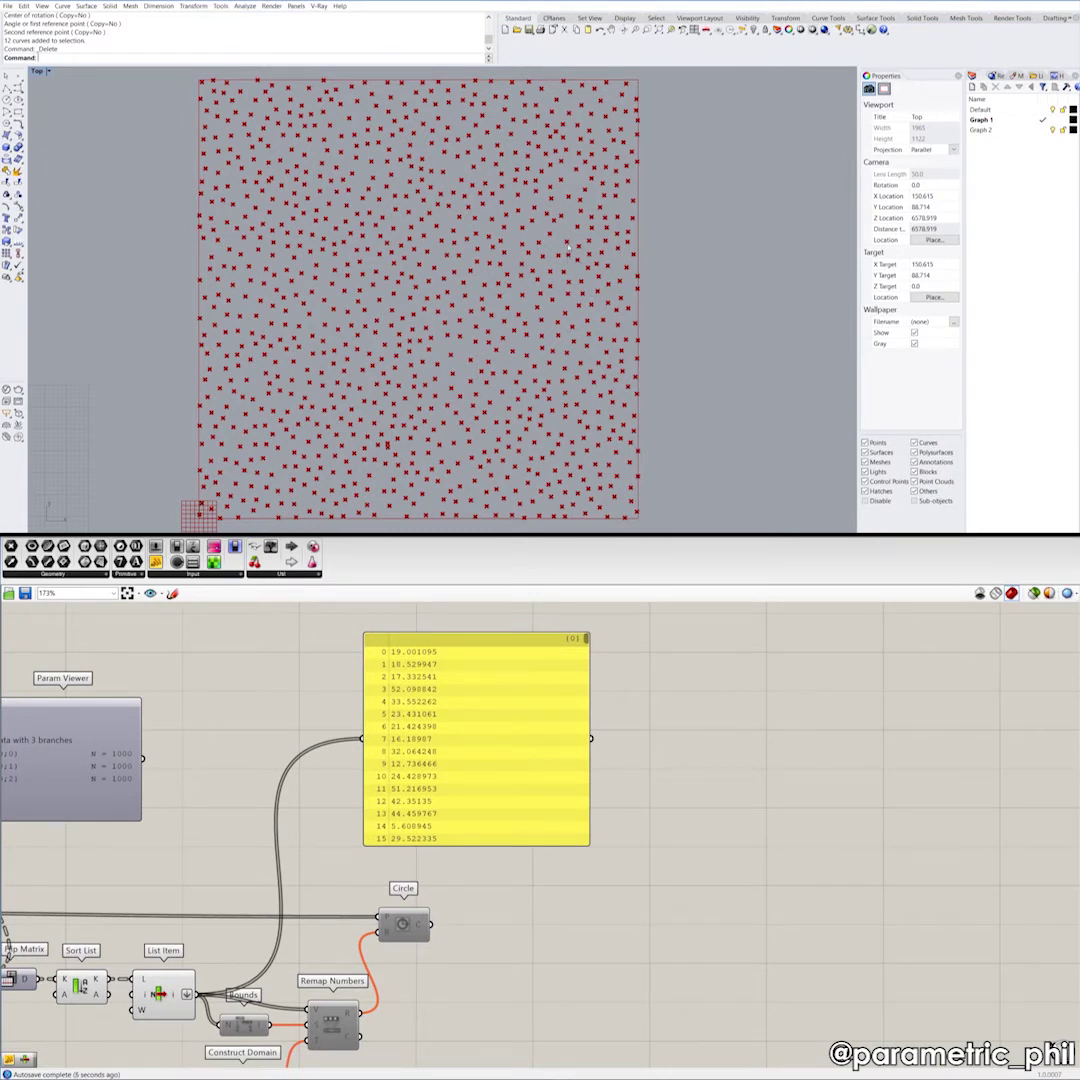
Step: Re-enable the Bounds, Construct Domain, Remap Numbers and Circle components
right_click_drag(244, 923, 252, 854)
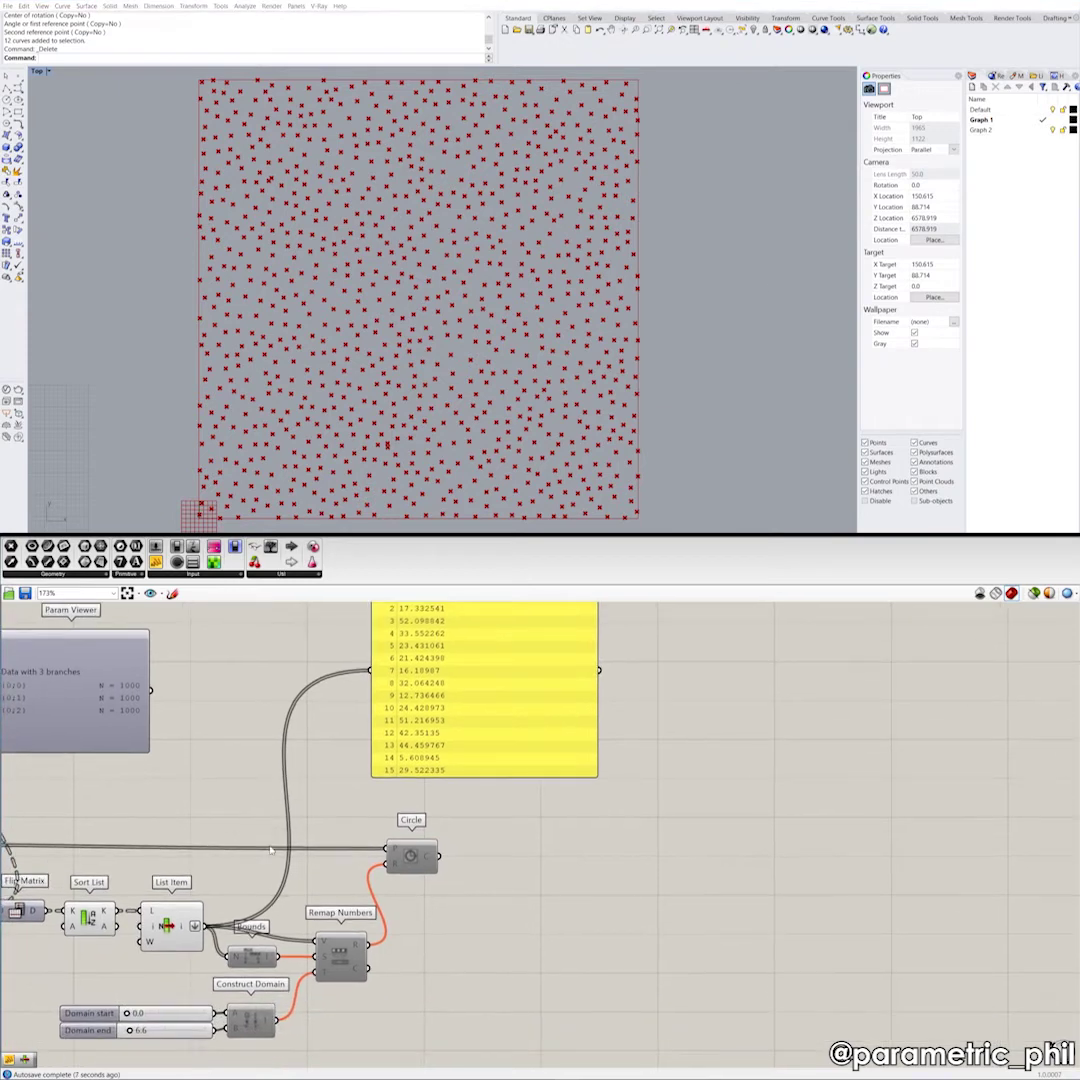
left_click_drag(456, 1042, 248, 819)
right_click(248, 819)
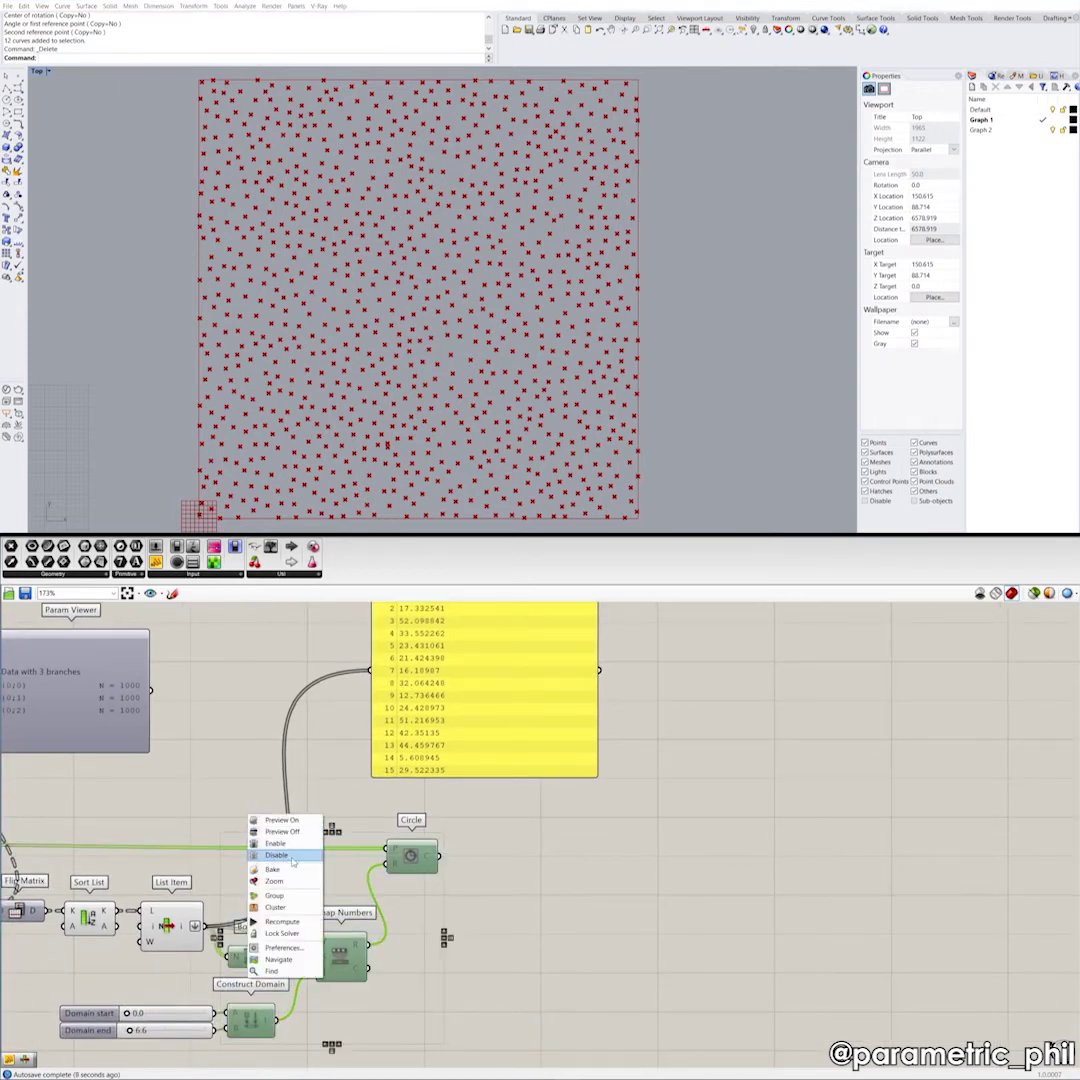
left_click(277, 841)
right_click_drag(267, 911, 243, 905)
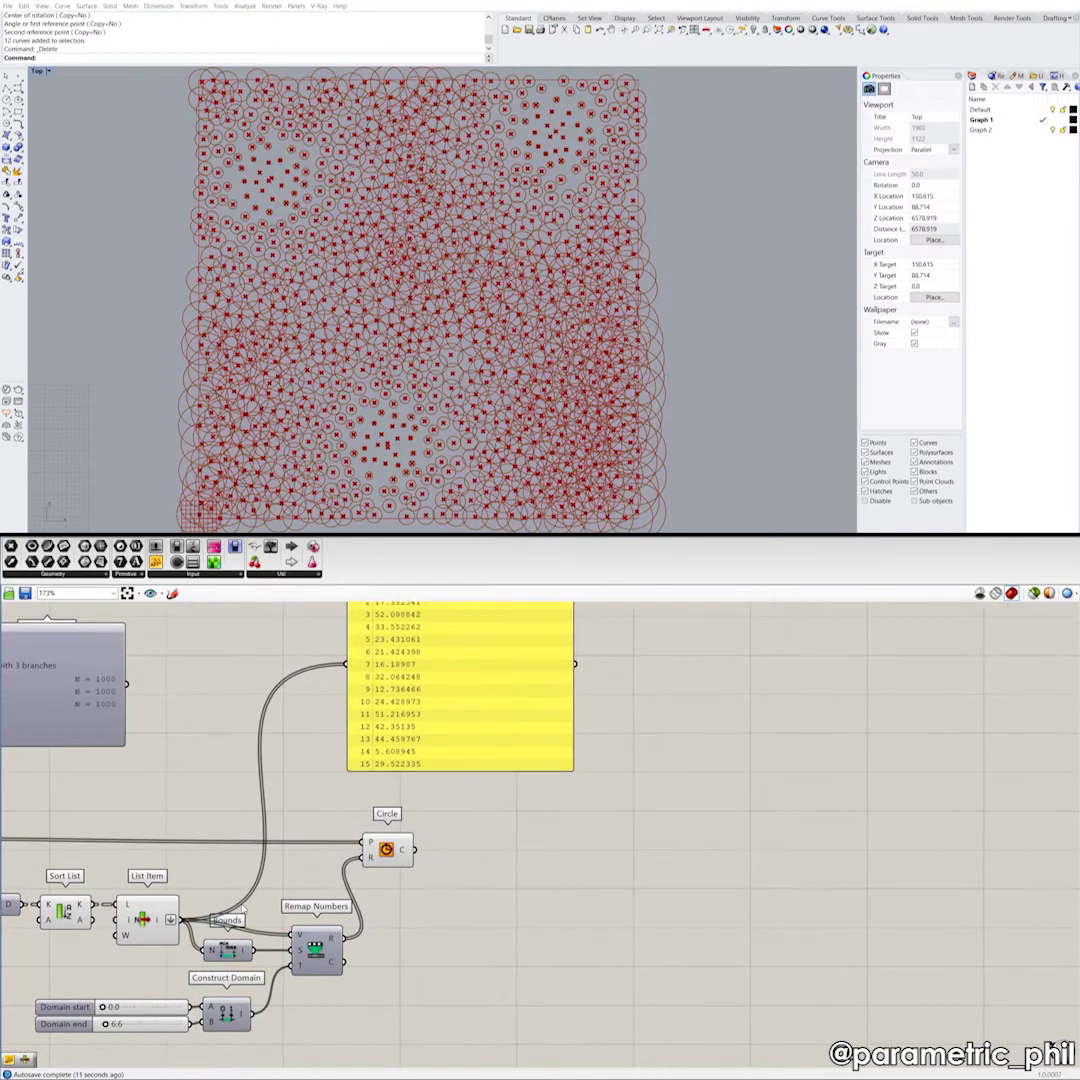
Step: Move the panel to the empty canvas beside the Remap Numbers and Circle components
right_click_drag(281, 834, 241, 840)
left_click_drag(370, 758, 479, 1006)
right_click_drag(453, 976, 465, 910)
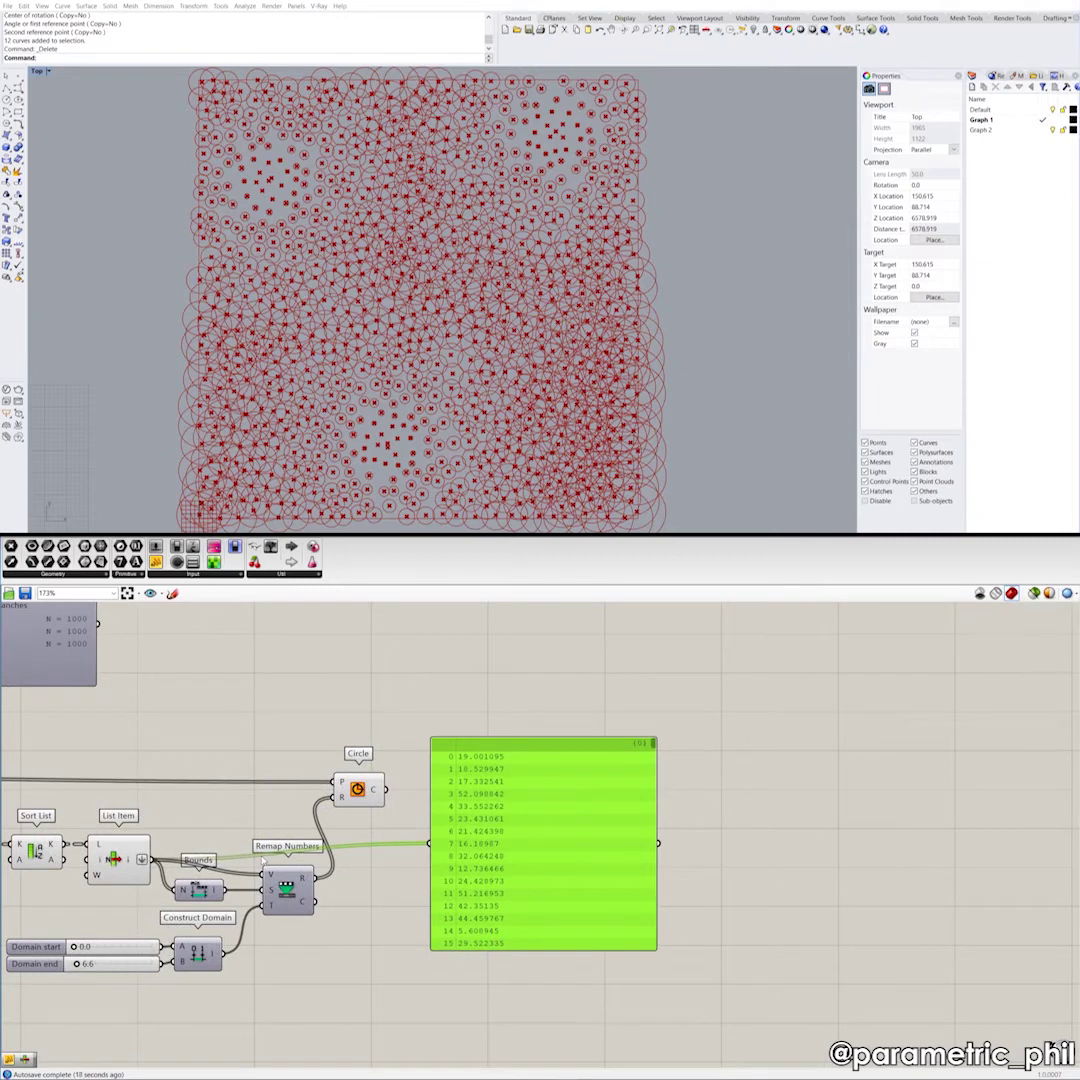
right_click_drag(275, 916, 263, 880)
left_click(241, 905)
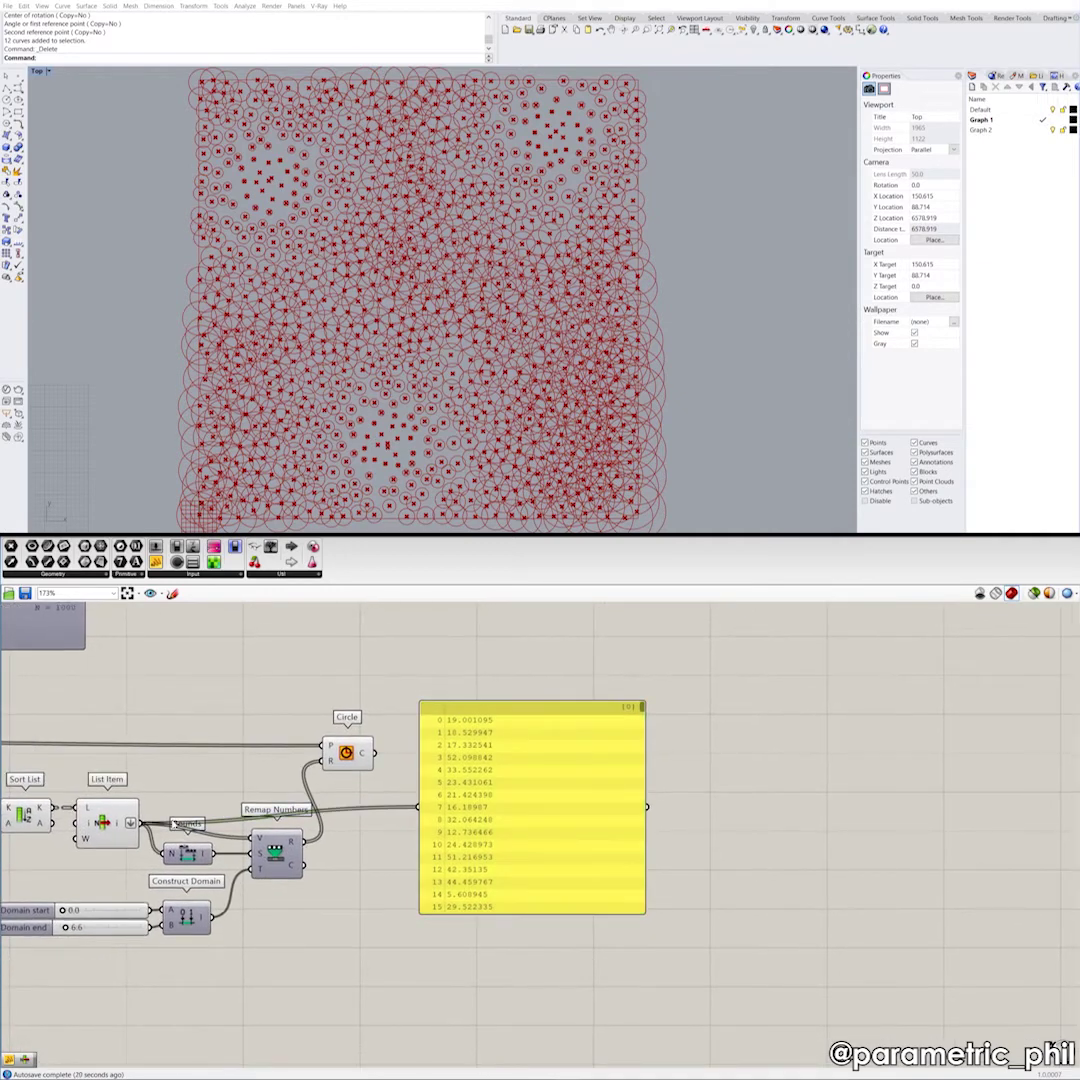
Step: Inspect the numeric domain output of the Bounds component
scroll(178, 818, "up", 2)
right_click_drag(184, 817, 193, 818)
scroll(193, 818, "down", 3)
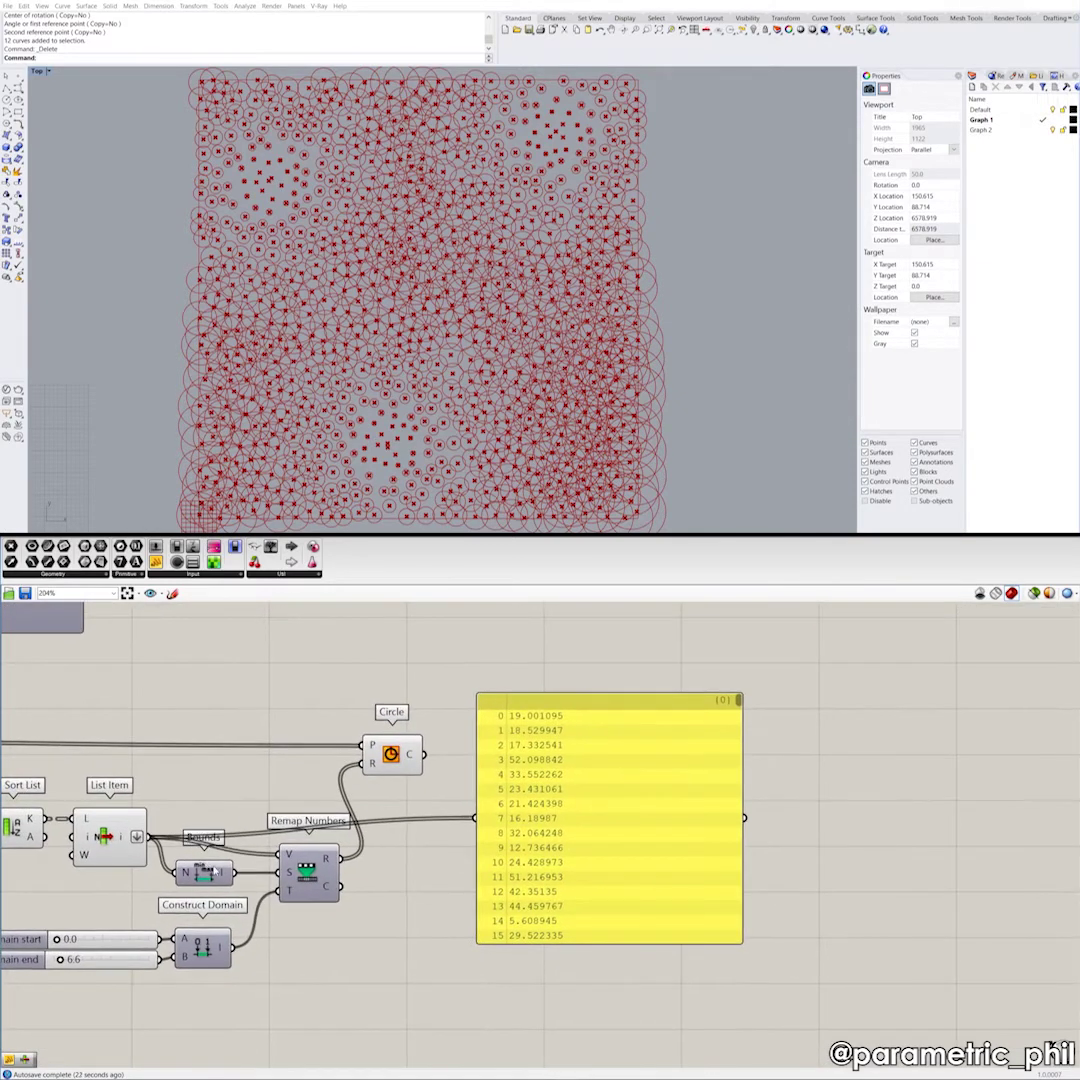
mouse_move(228, 873)
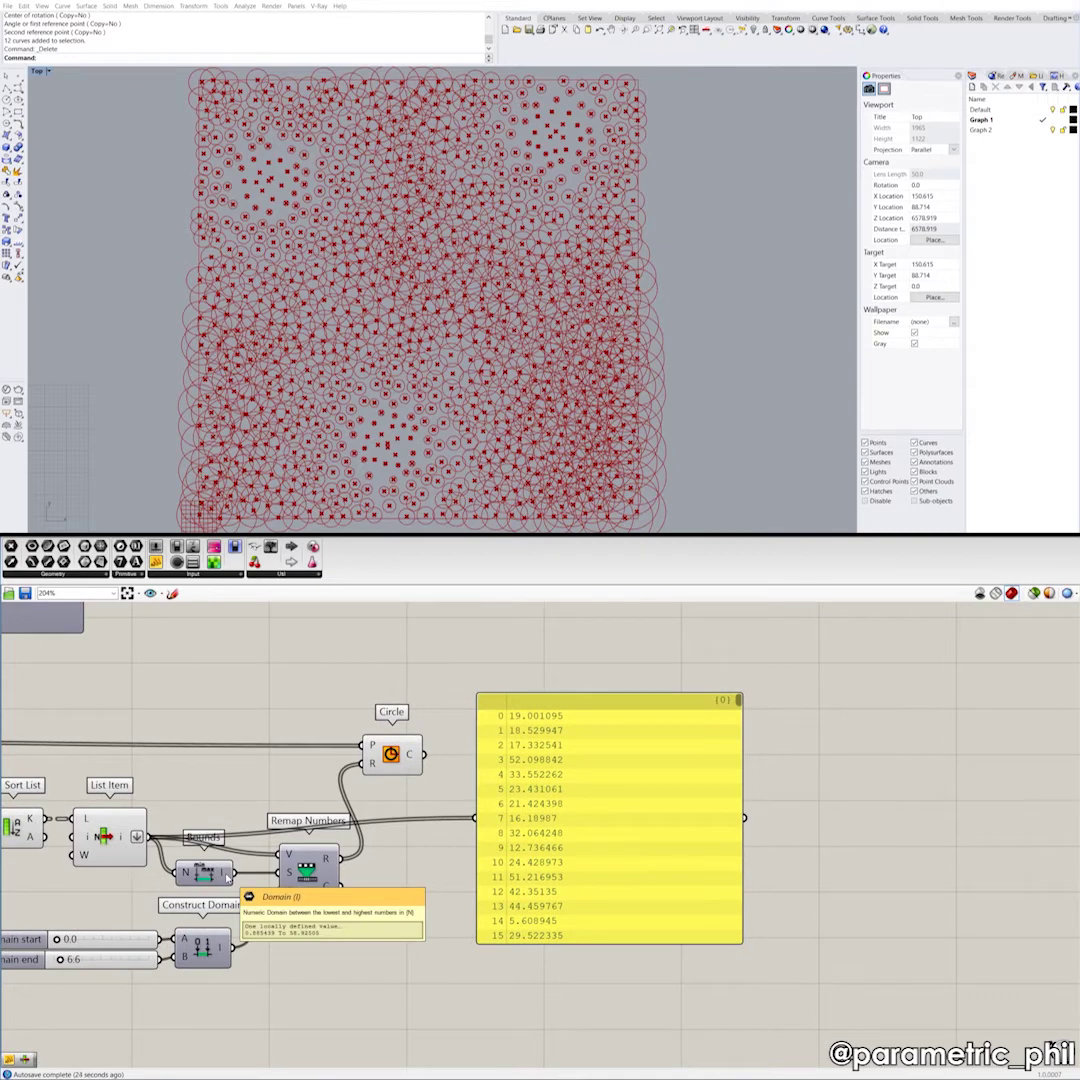
Step: Examine how the Bounds and Construct Domain outputs feed the Remap Numbers component
right_click_drag(309, 873, 298, 887)
left_click(298, 886)
right_click_drag(152, 965, 231, 919)
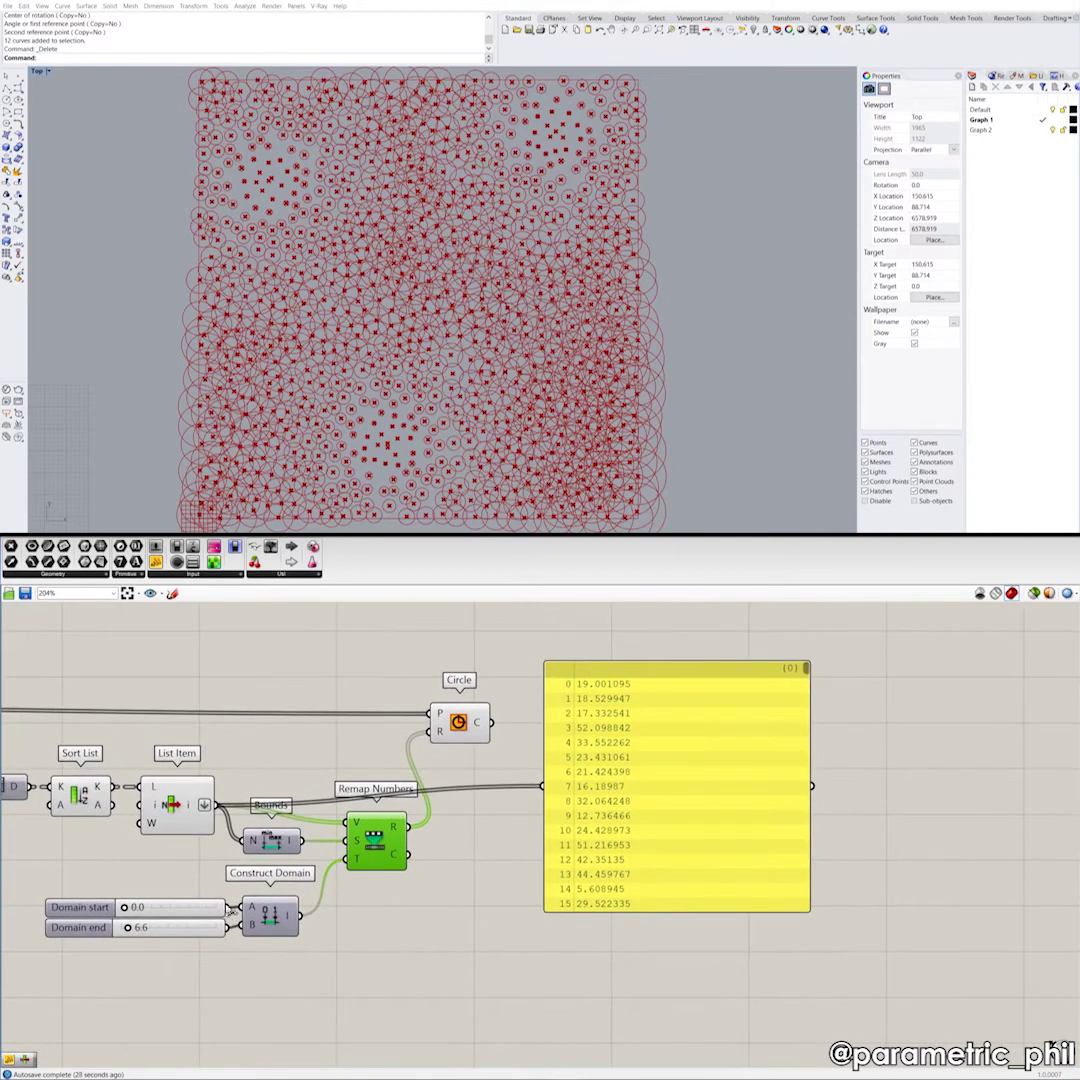
left_click(265, 914)
right_click_drag(327, 903, 279, 923)
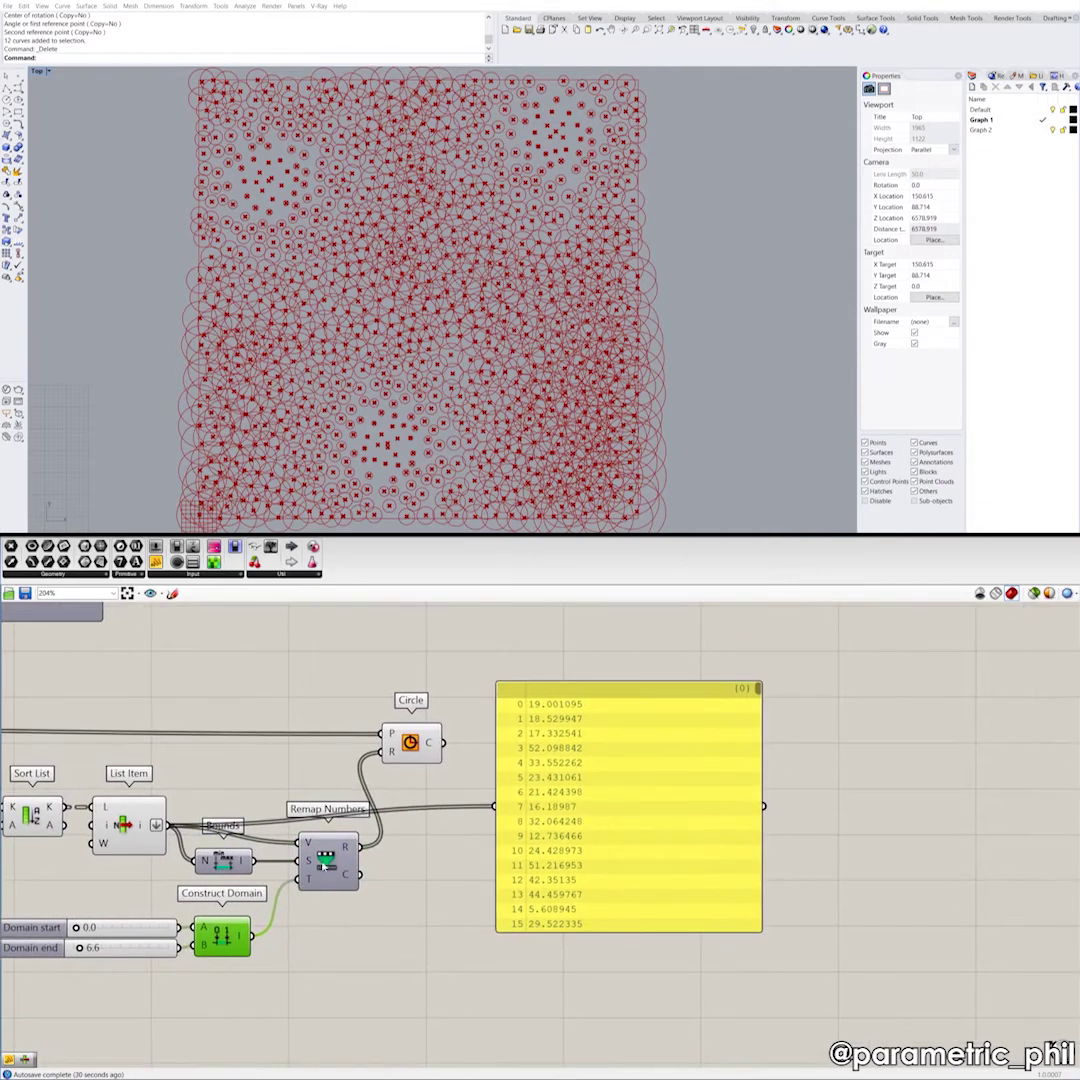
right_click_drag(367, 853, 334, 856)
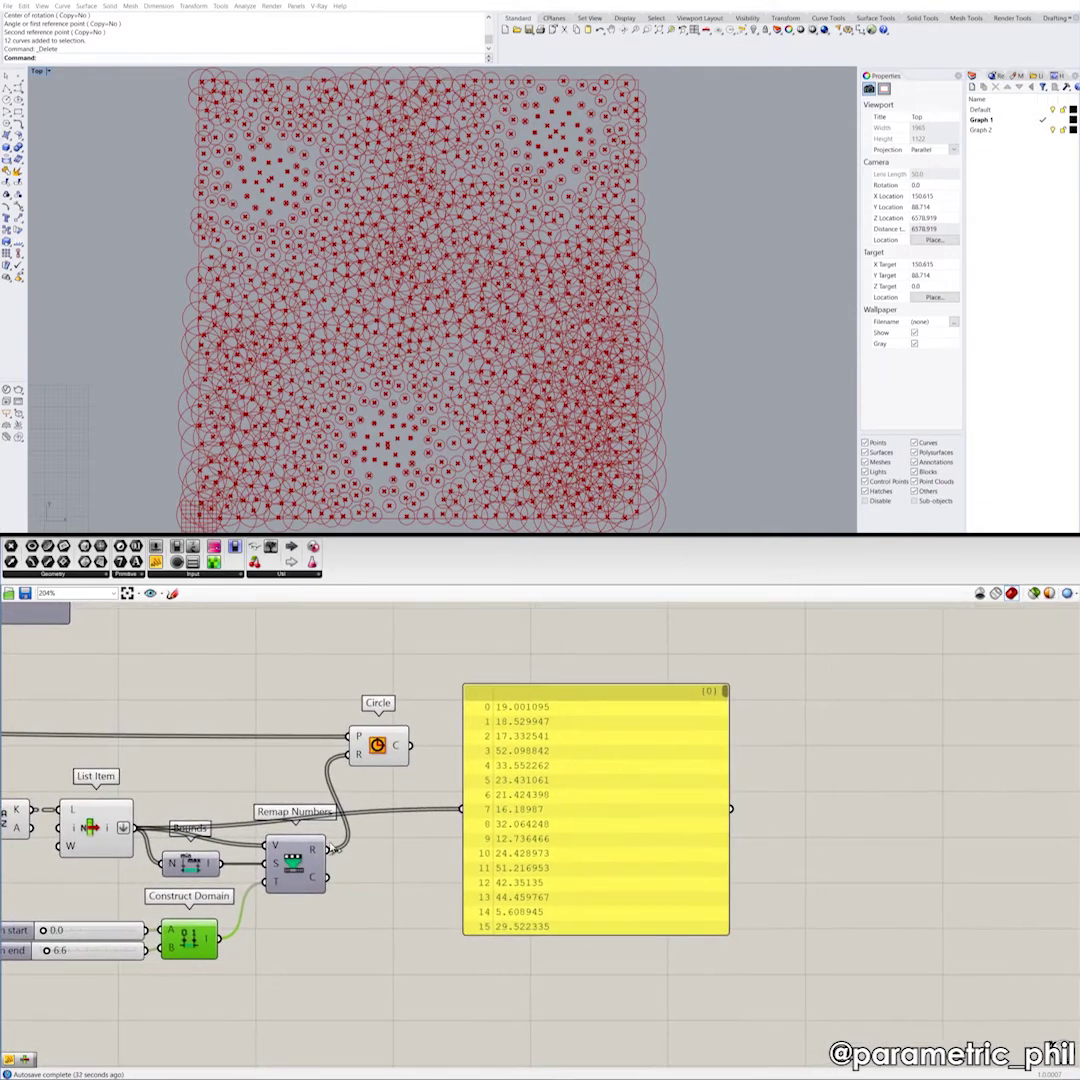
Step: Shift the Circle component slightly away from Remap Numbers and move the distance panel up, clear of the component chain
left_click_drag(378, 748, 393, 743)
left_click(393, 776)
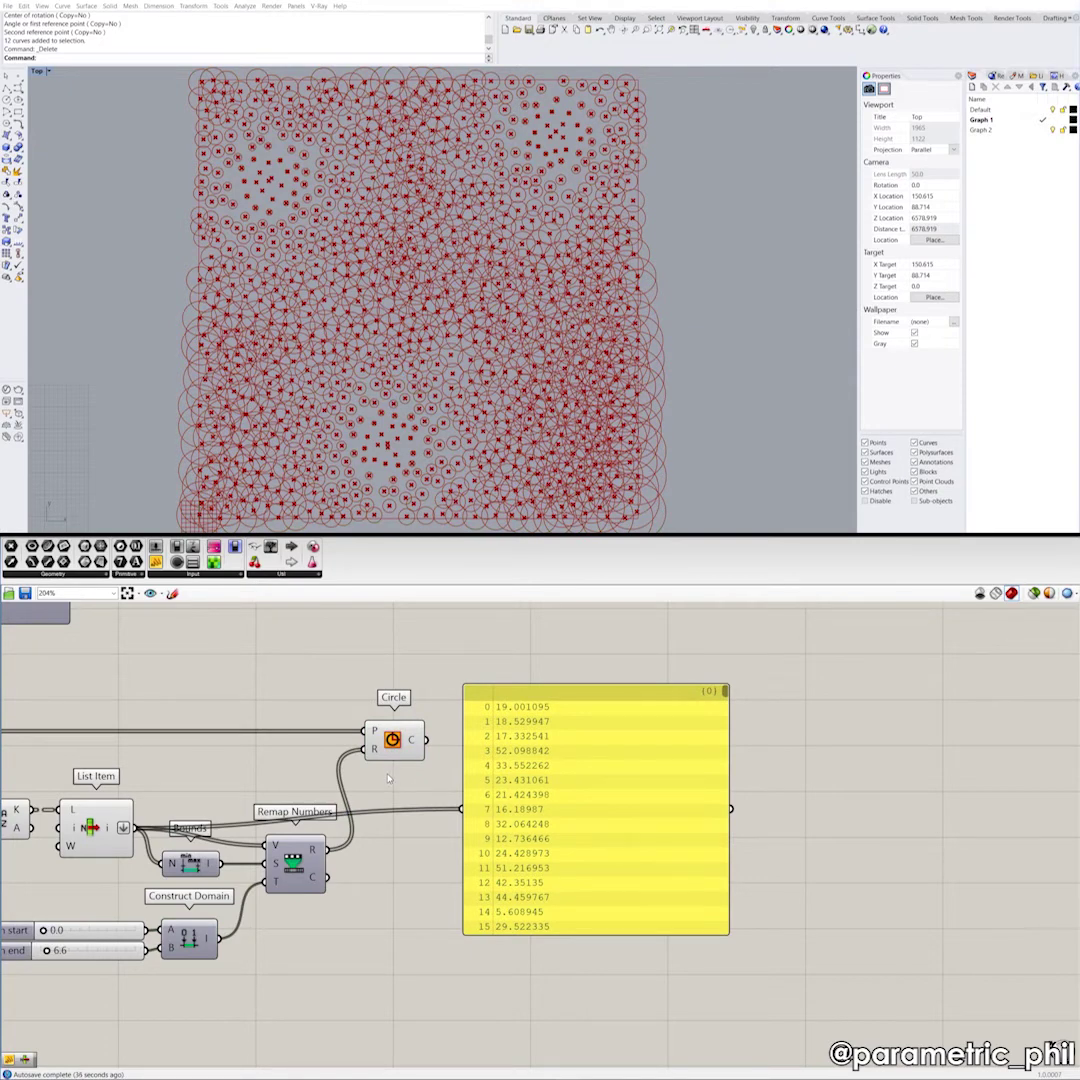
scroll(388, 778, "down", 5)
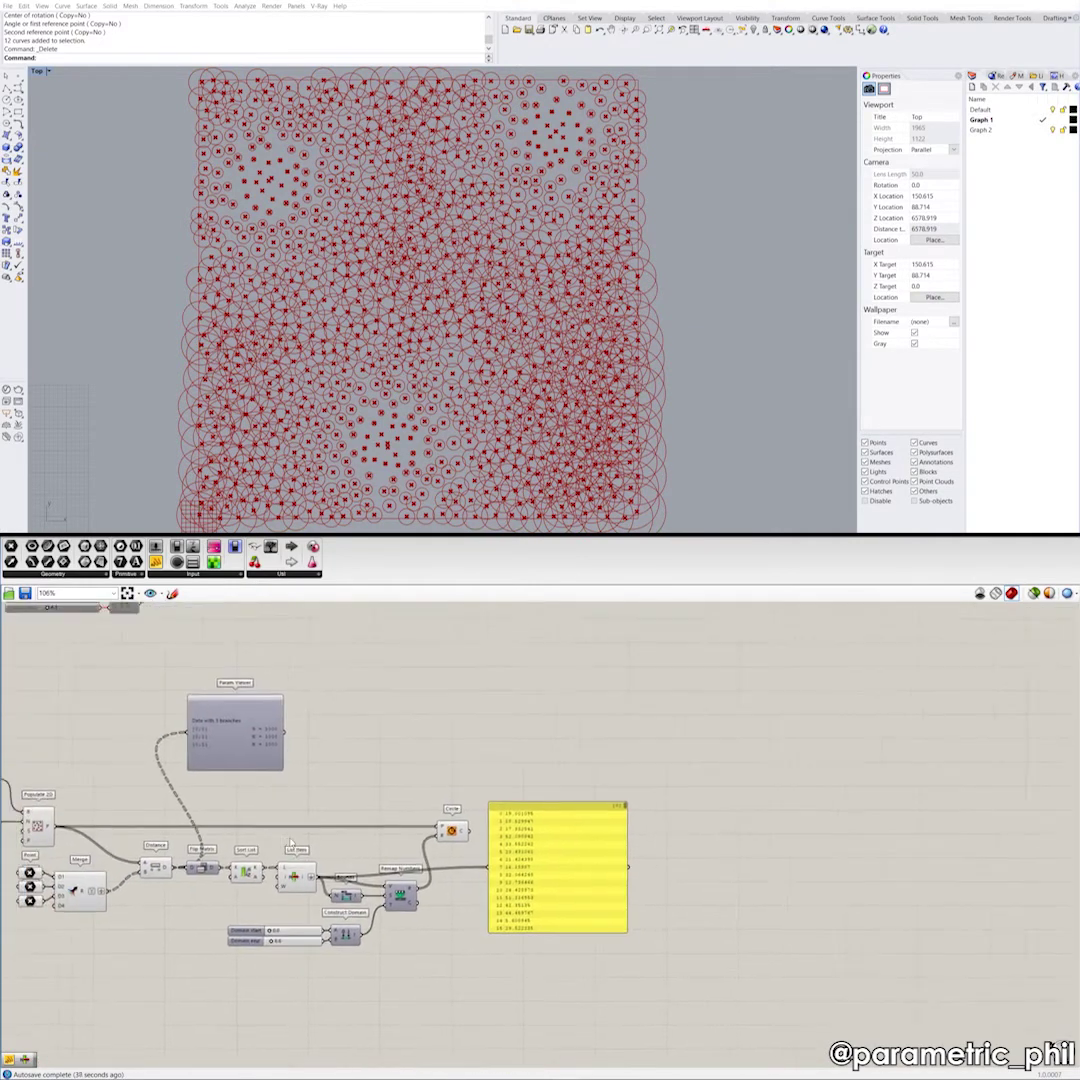
right_click_drag(291, 842, 349, 826)
scroll(349, 826, "up", 2)
scroll(430, 815, "down", 2)
right_click_drag(430, 815, 491, 811)
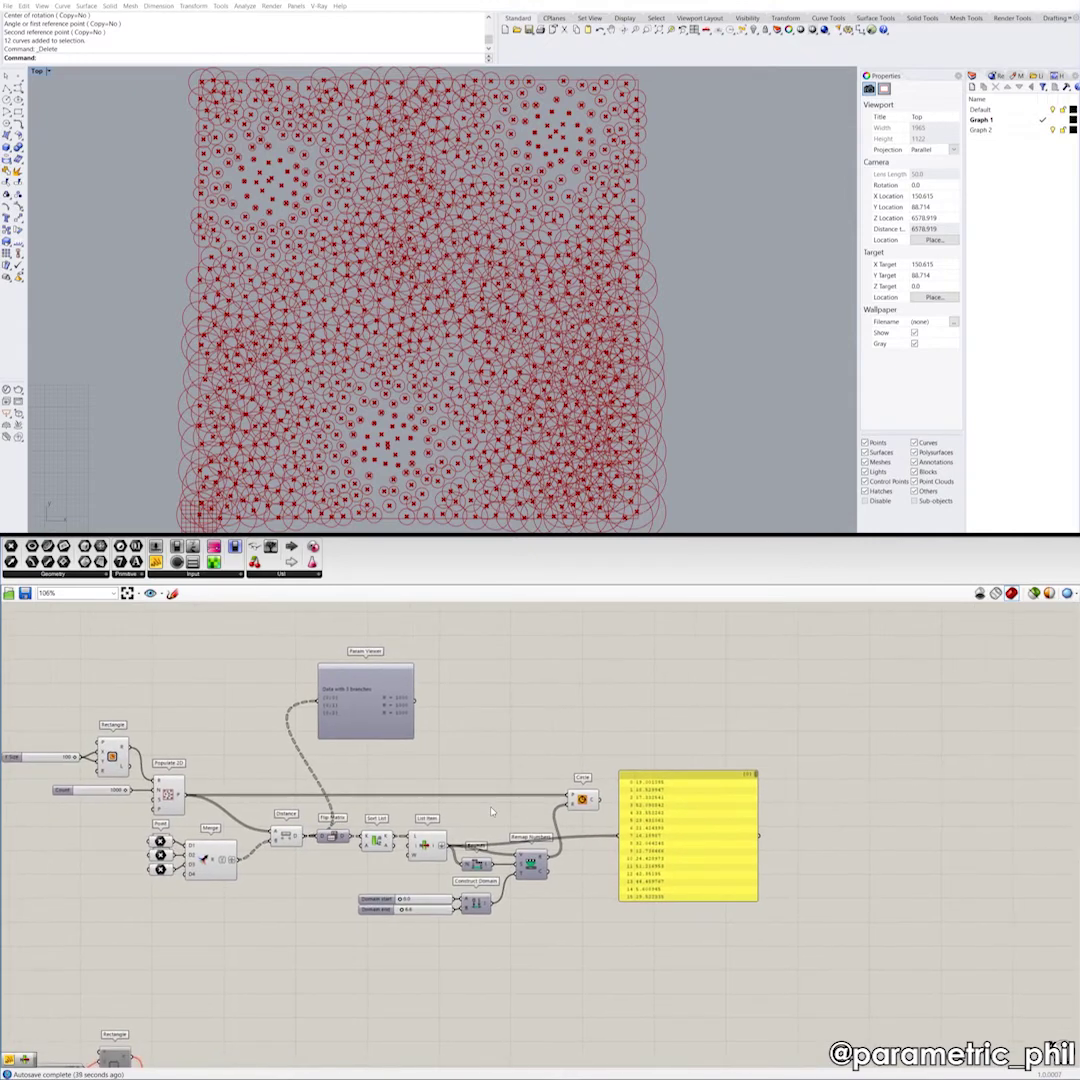
scroll(491, 811, "up", 4)
right_click_drag(544, 808, 443, 828)
scroll(472, 782, "down", 1)
left_click_drag(638, 871, 638, 738)
right_click_drag(483, 719, 470, 738)
left_click(466, 737)
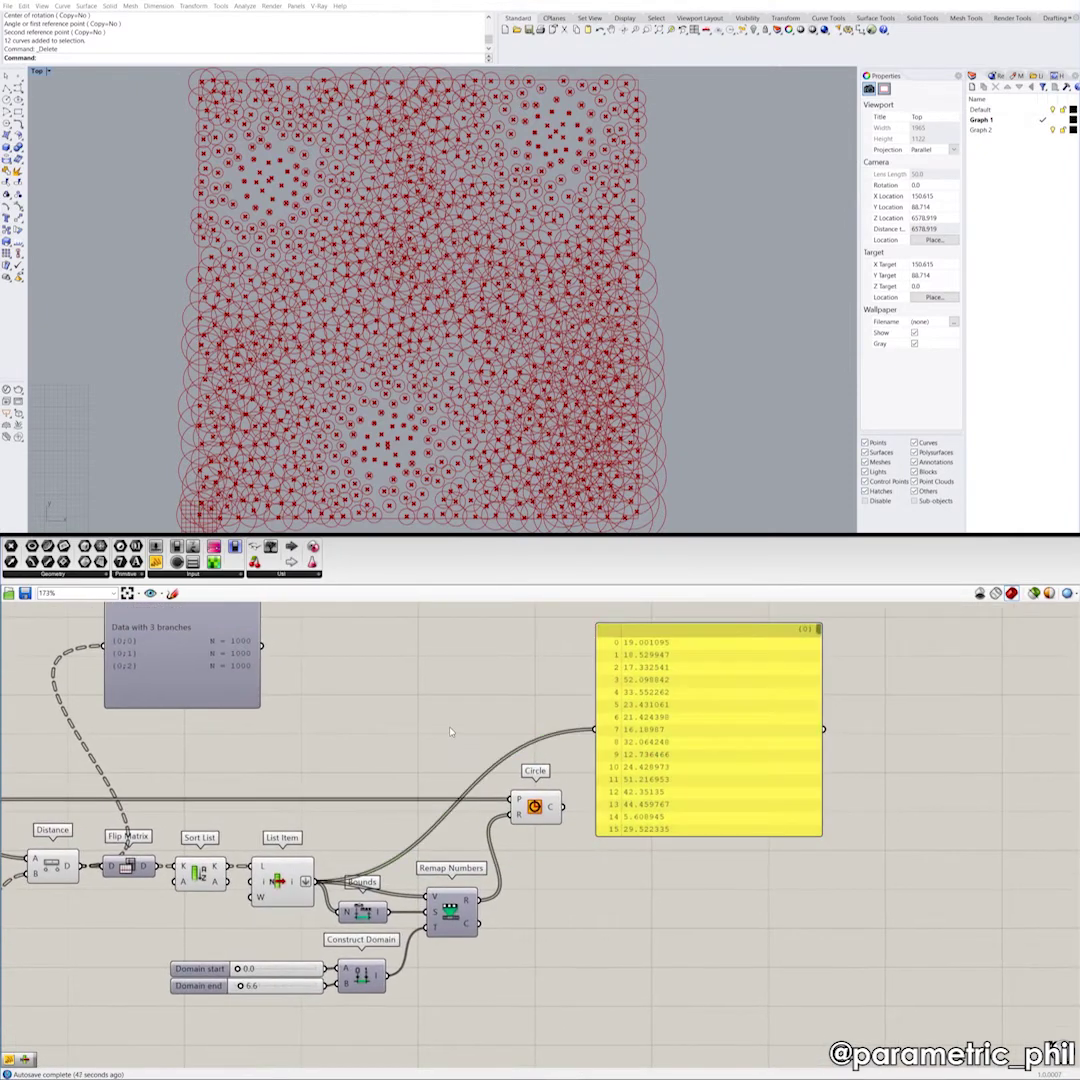
Step: Shorten the distance panel and reposition it just above the Circle component
mouse_move(649, 746)
left_mouse_down()
mouse_move(580, 722)
mouse_move(631, 726)
left_mouse_up()
right_click_drag(455, 672, 480, 678)
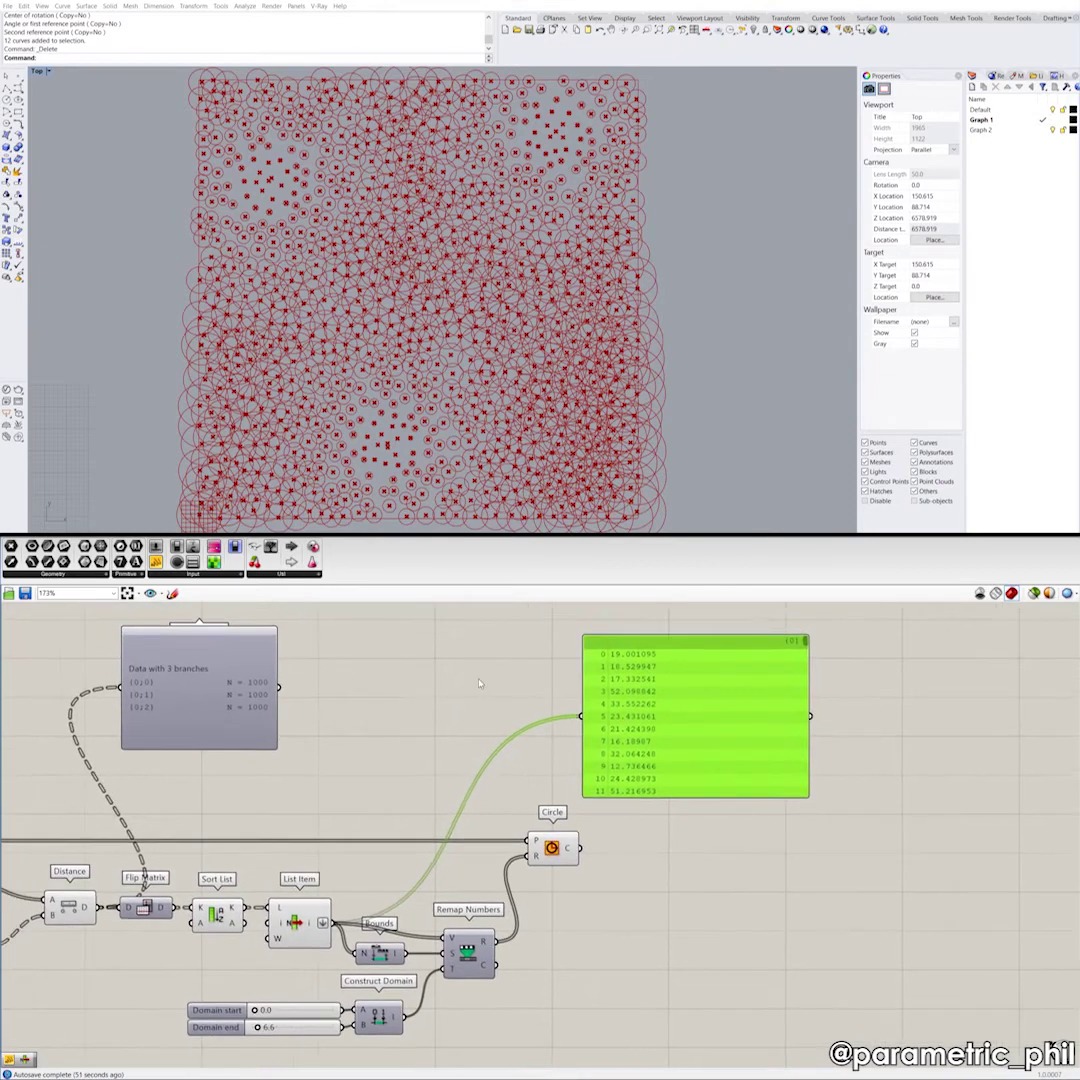
left_click(479, 678)
left_click_drag(680, 716, 666, 706)
left_click(433, 698)
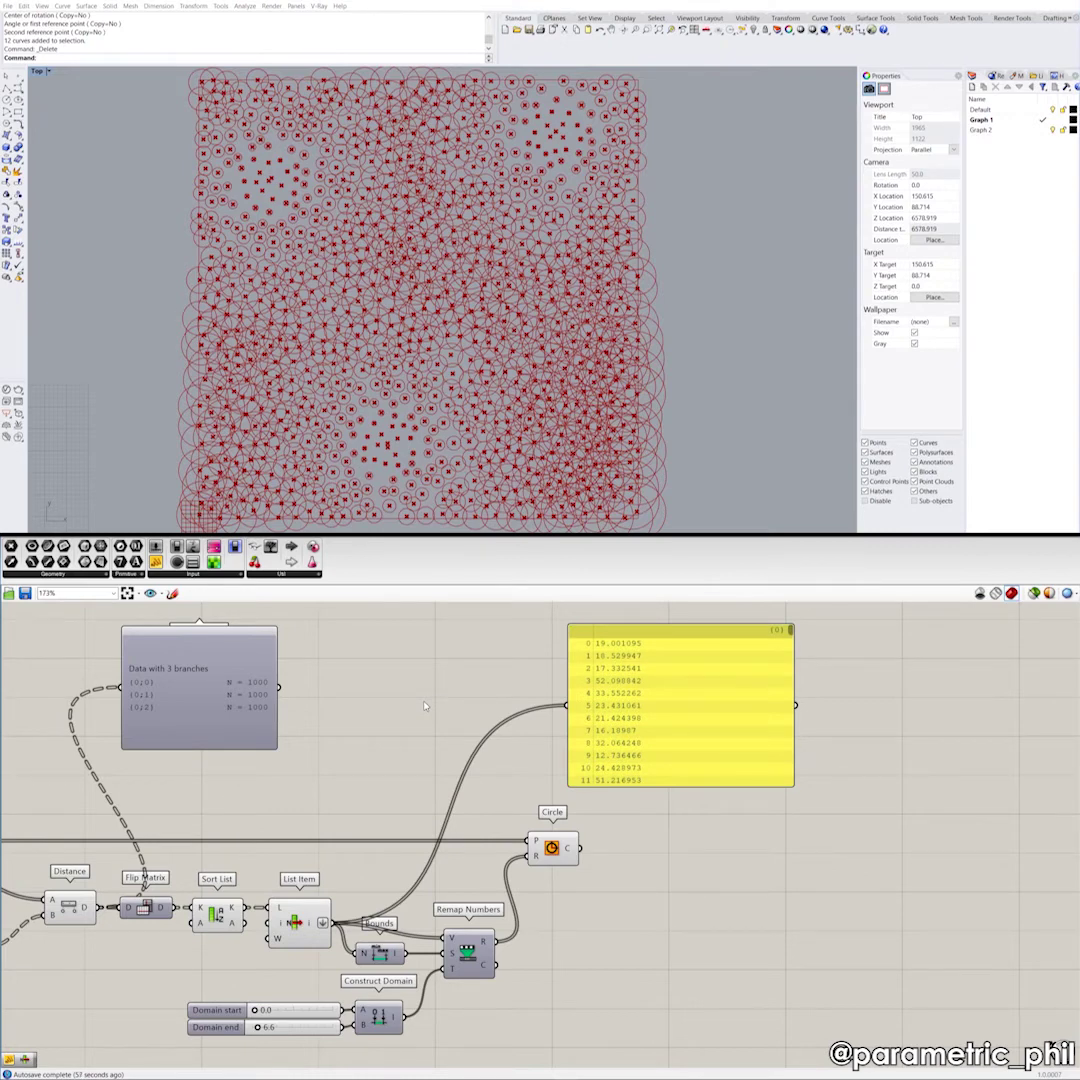
Step: Disable the whole three-point attractor definition, including its Param Viewer and panel
scroll(417, 709, "down", 5)
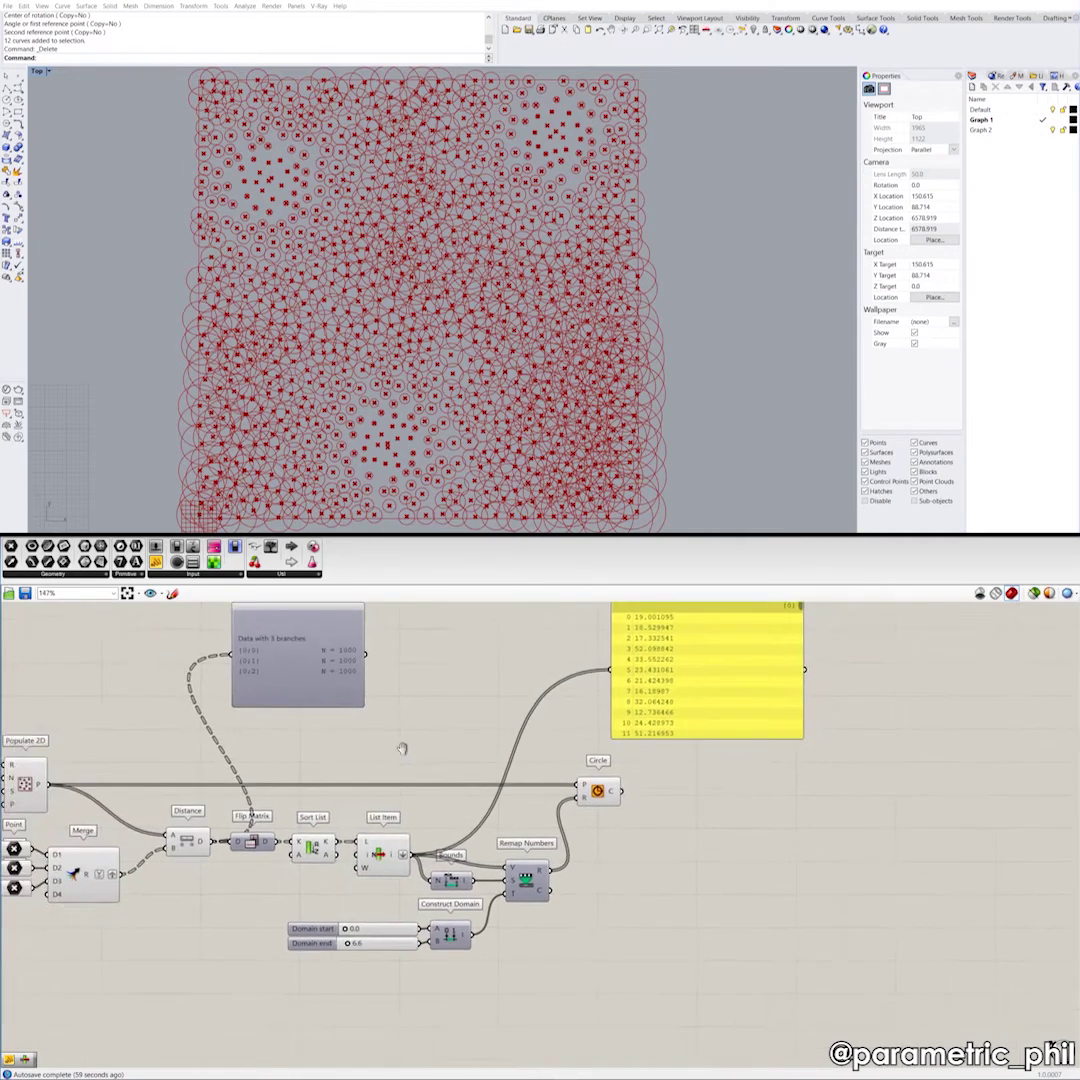
left_click_drag(639, 921, 95, 672)
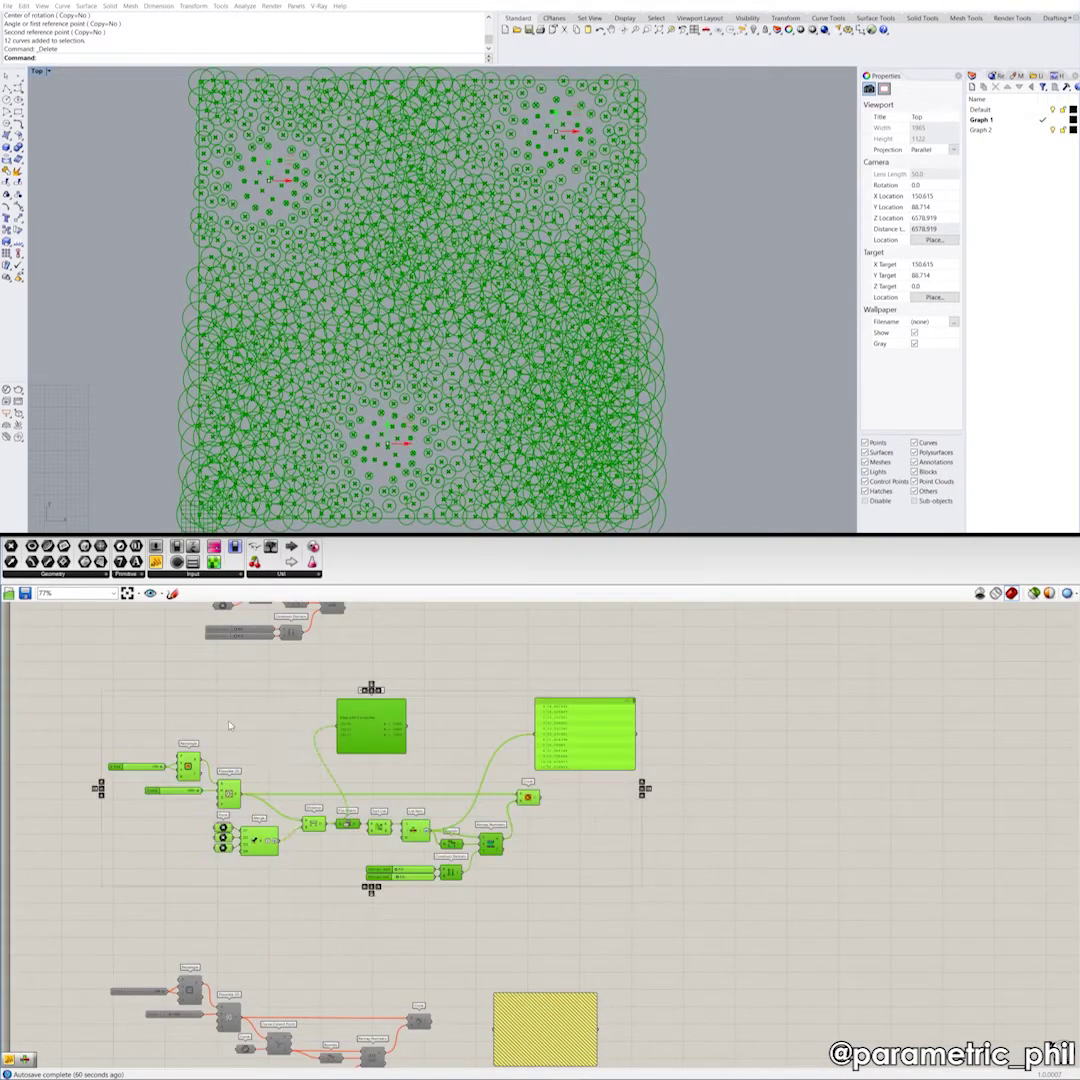
right_click(279, 730)
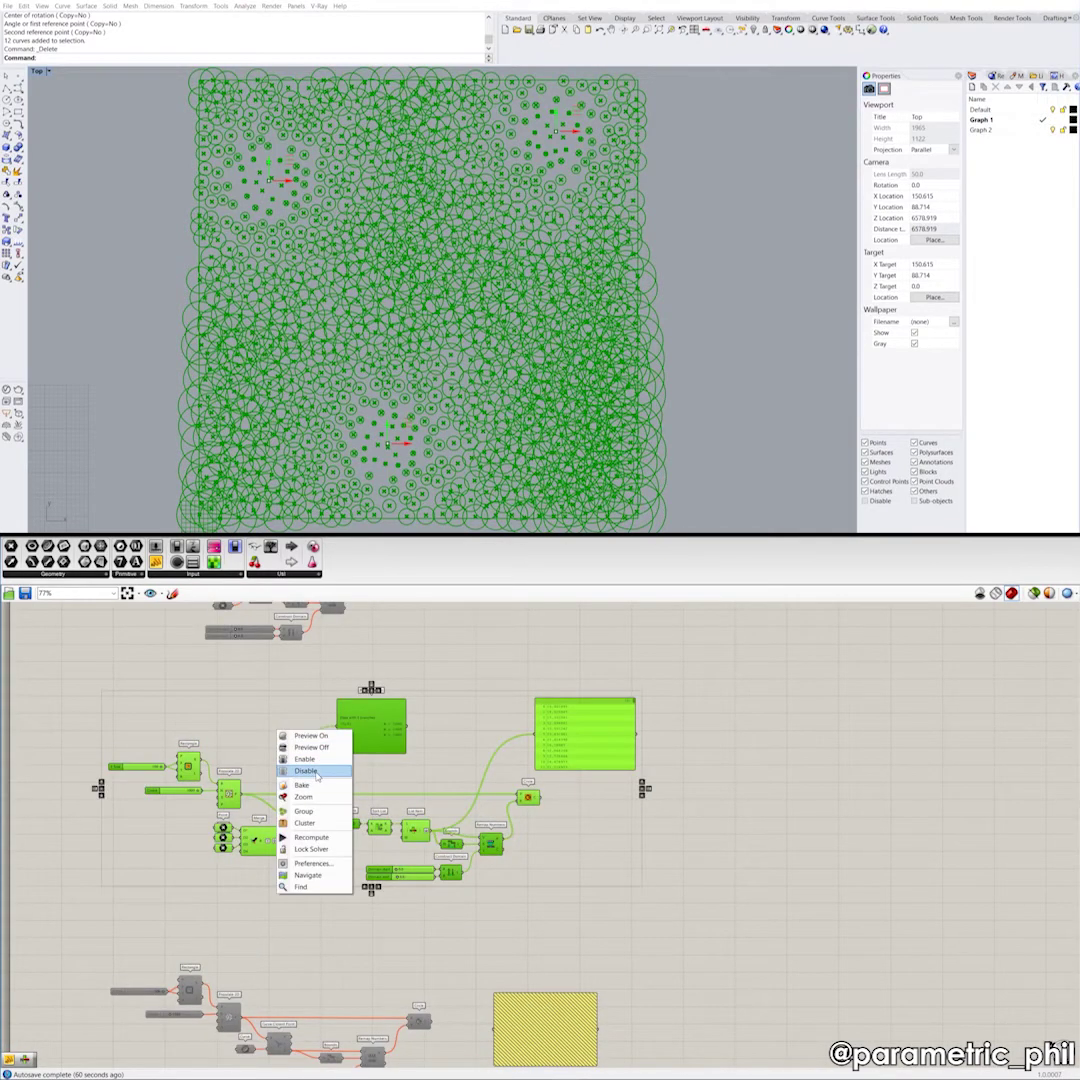
left_click(305, 771)
Step: Enable the whole curve attractor definition below the three-point one
scroll(344, 909, "down", 3)
left_click_drag(378, 880, 212, 774)
right_click(340, 808)
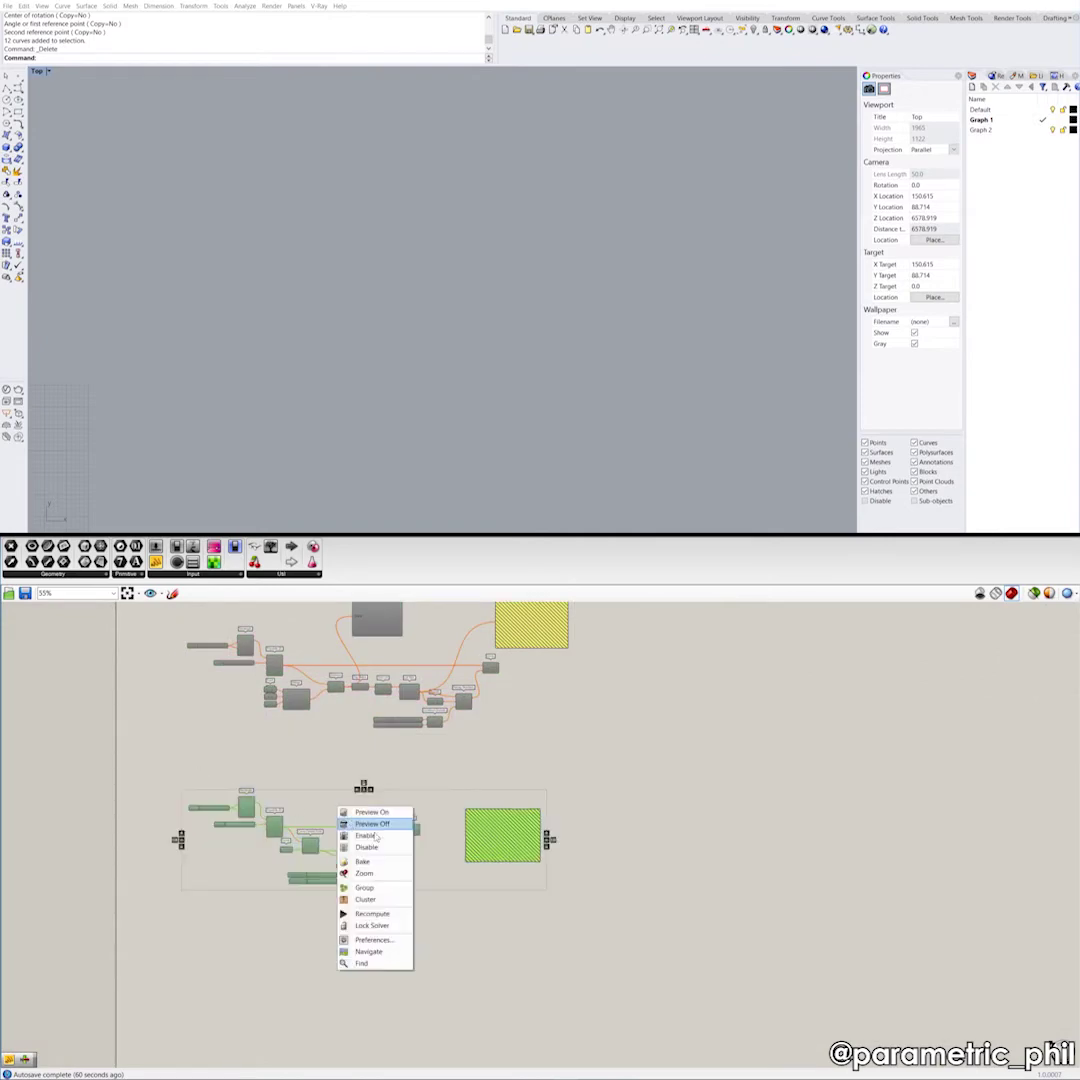
left_click(366, 835)
scroll(456, 905, "up", 4)
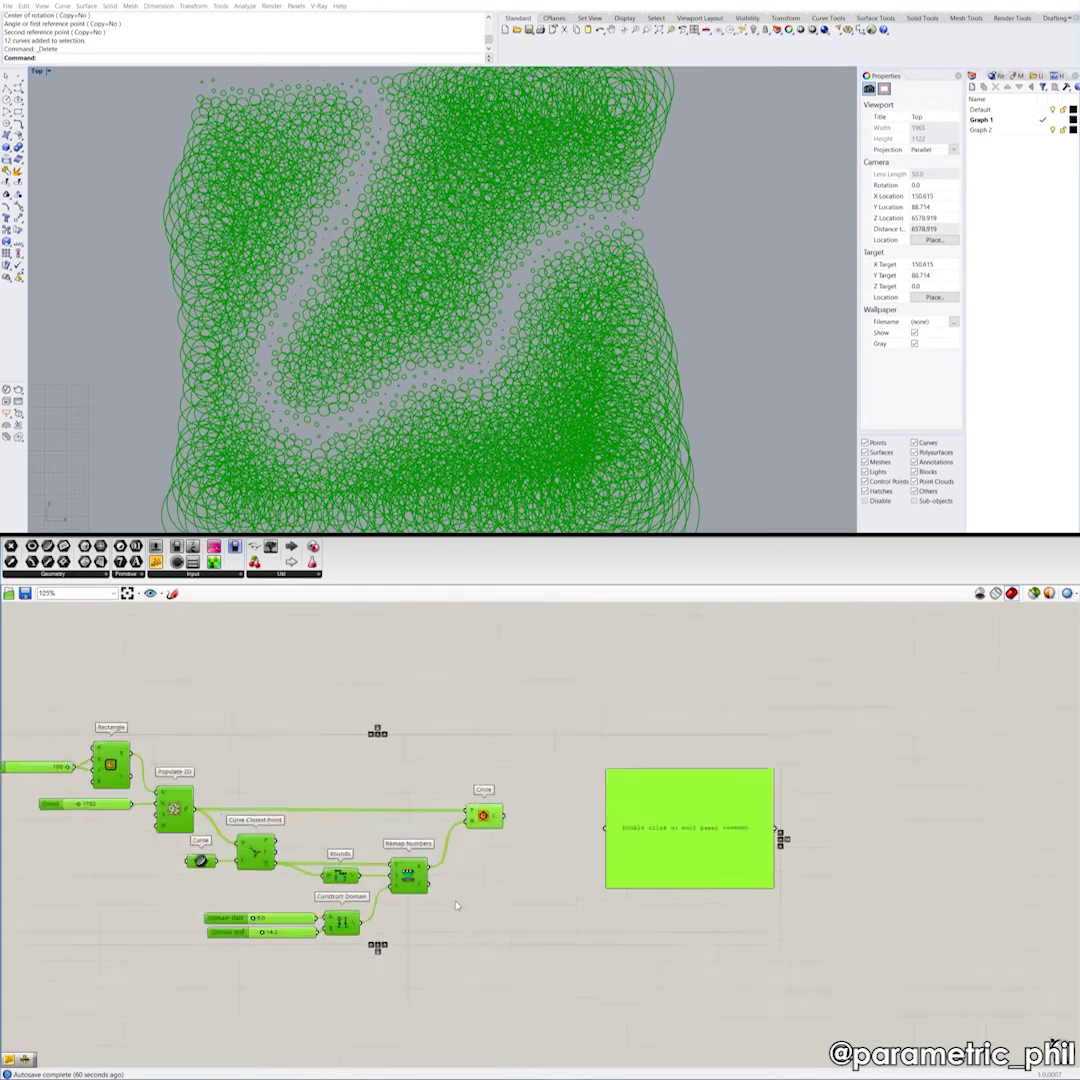
left_click(458, 904)
Step: Move the curve definition's empty panel up above the Circle component
scroll(474, 895, "up", 2)
scroll(318, 829, "up", 2)
right_click_drag(320, 829, 485, 805)
scroll(347, 836, "down", 1)
scroll(585, 806, "up", 1)
right_click_drag(585, 806, 610, 809)
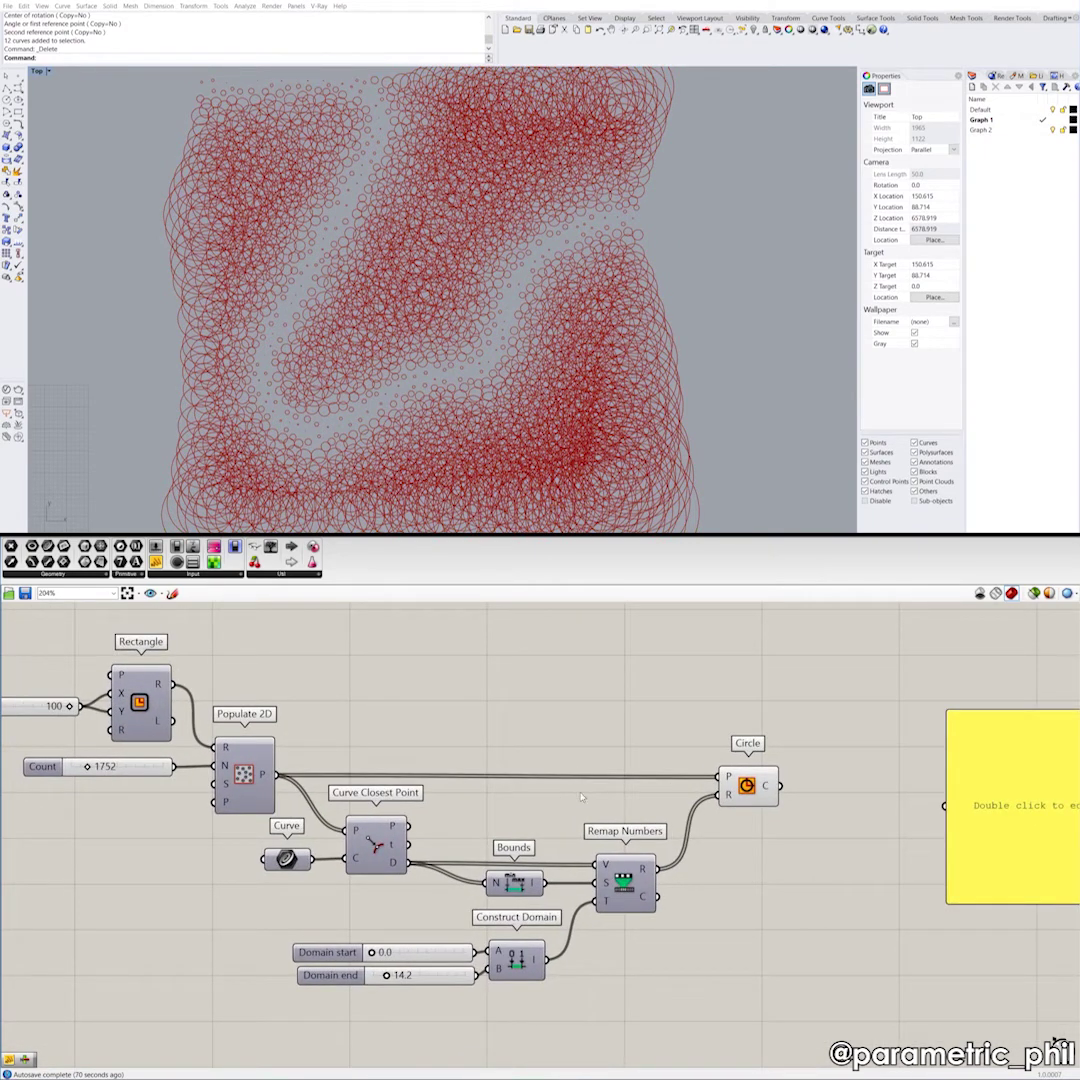
left_click_drag(1008, 826, 958, 791)
right_click_drag(837, 817, 772, 814)
left_click_drag(920, 805, 850, 749)
right_click_drag(855, 756, 888, 813)
left_click_drag(889, 817, 824, 738)
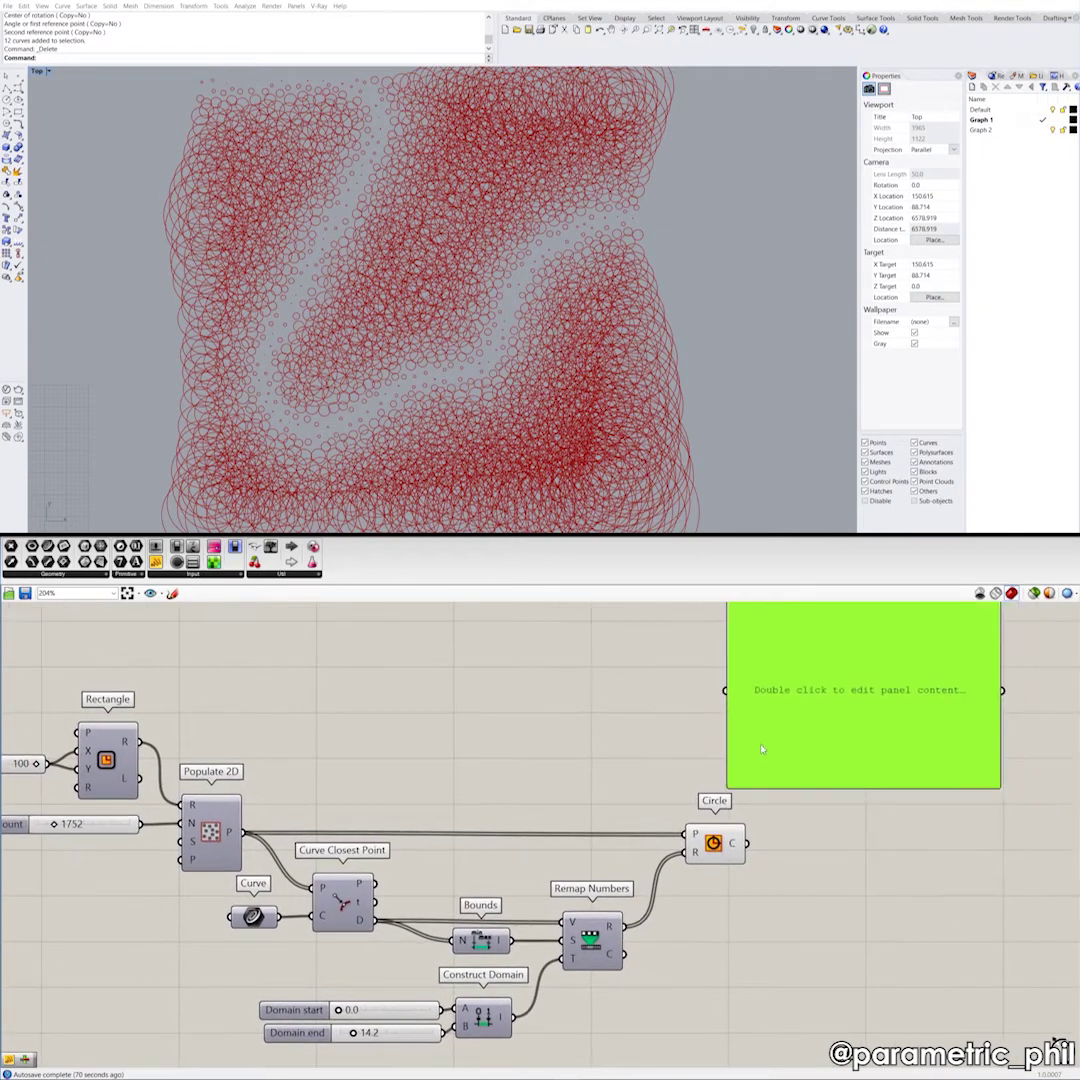
Step: Look over the large disabled definition with the purple groups elsewhere on the canvas and return to the curve attractor definition
scroll(746, 778, "down", 4)
scroll(746, 778, "down", 3)
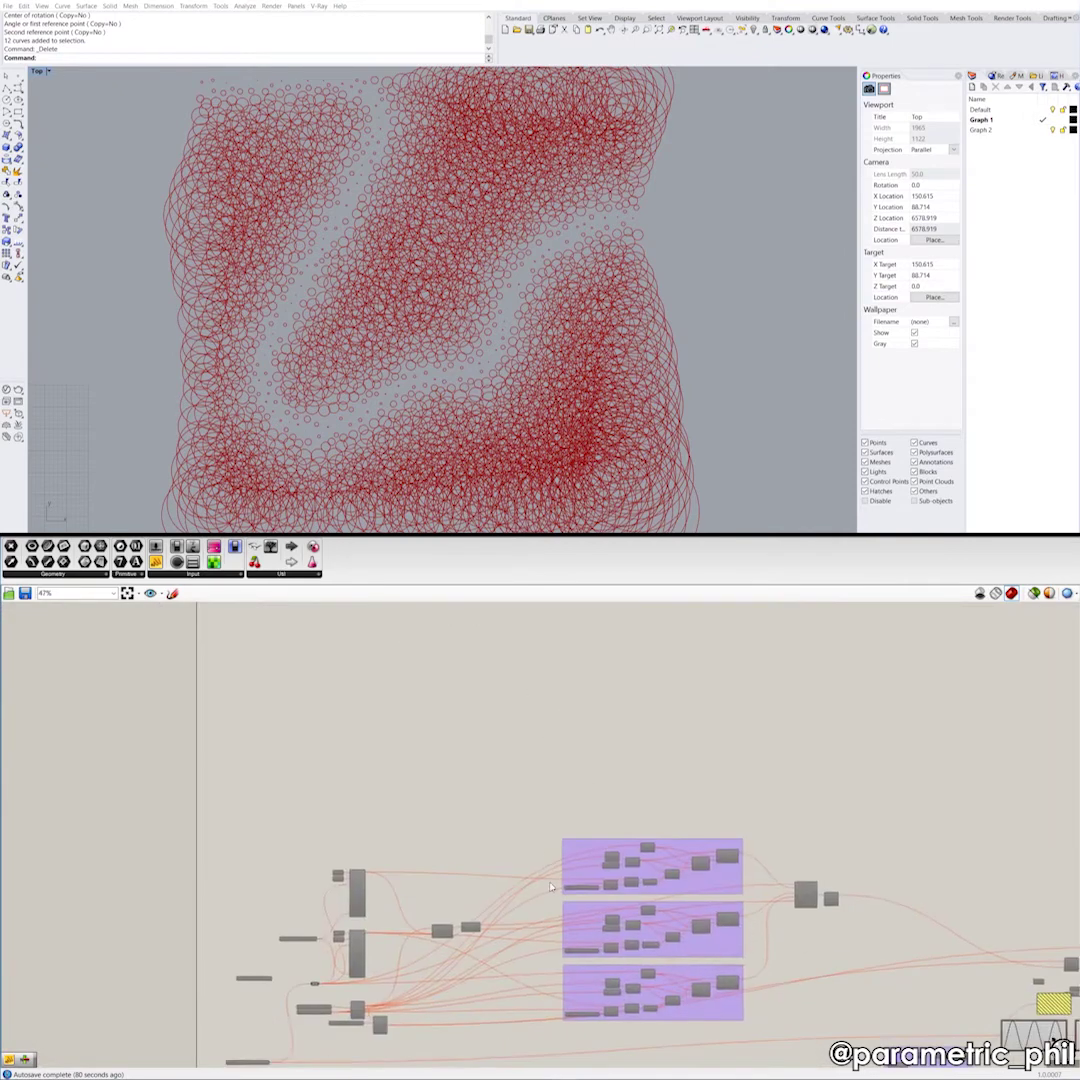
right_click_drag(736, 1002, 614, 869)
scroll(743, 878, "down", 1)
right_click_drag(743, 878, 558, 821)
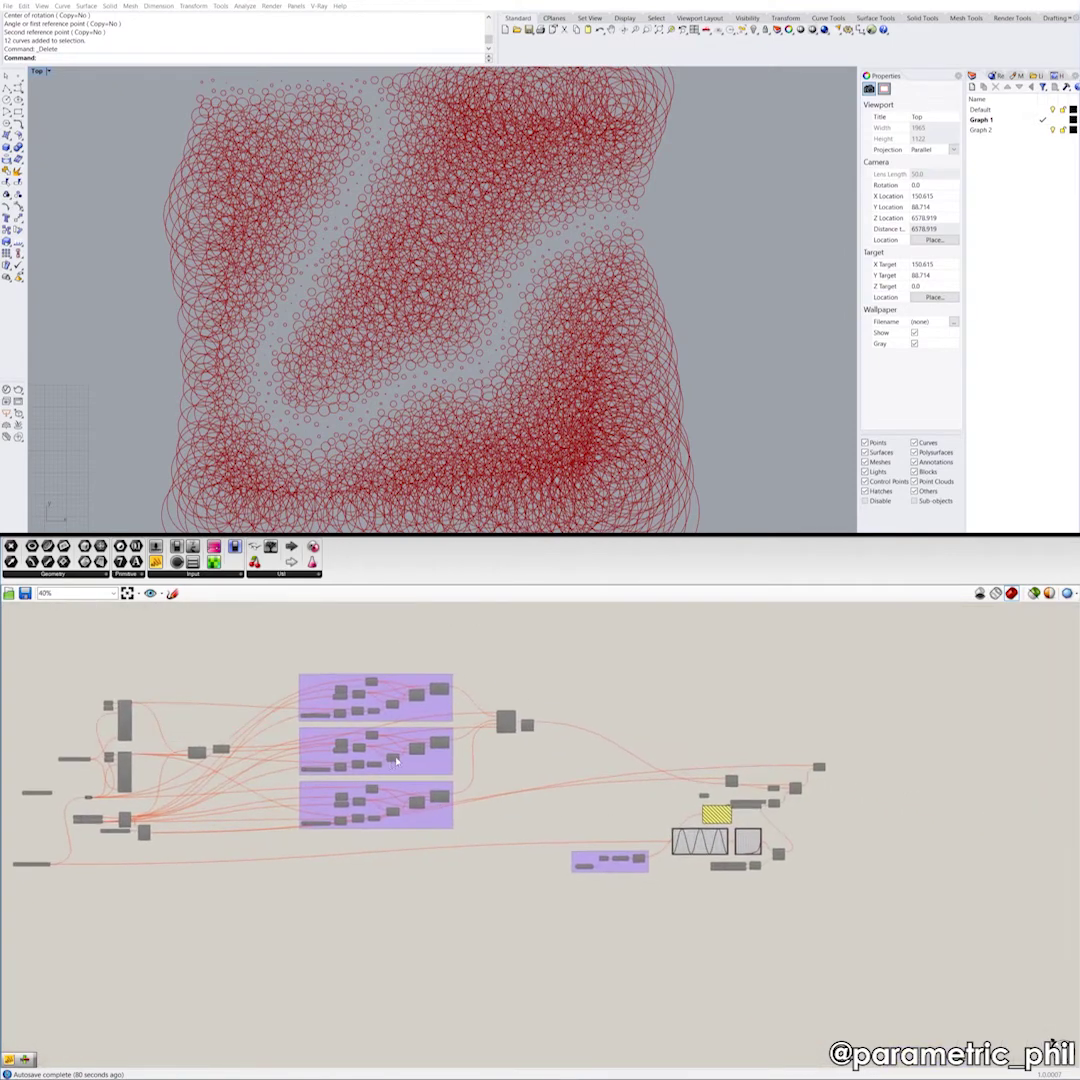
scroll(396, 761, "up", 6)
scroll(436, 773, "down", 6)
right_click_drag(664, 811, 628, 840)
scroll(628, 840, "up", 1)
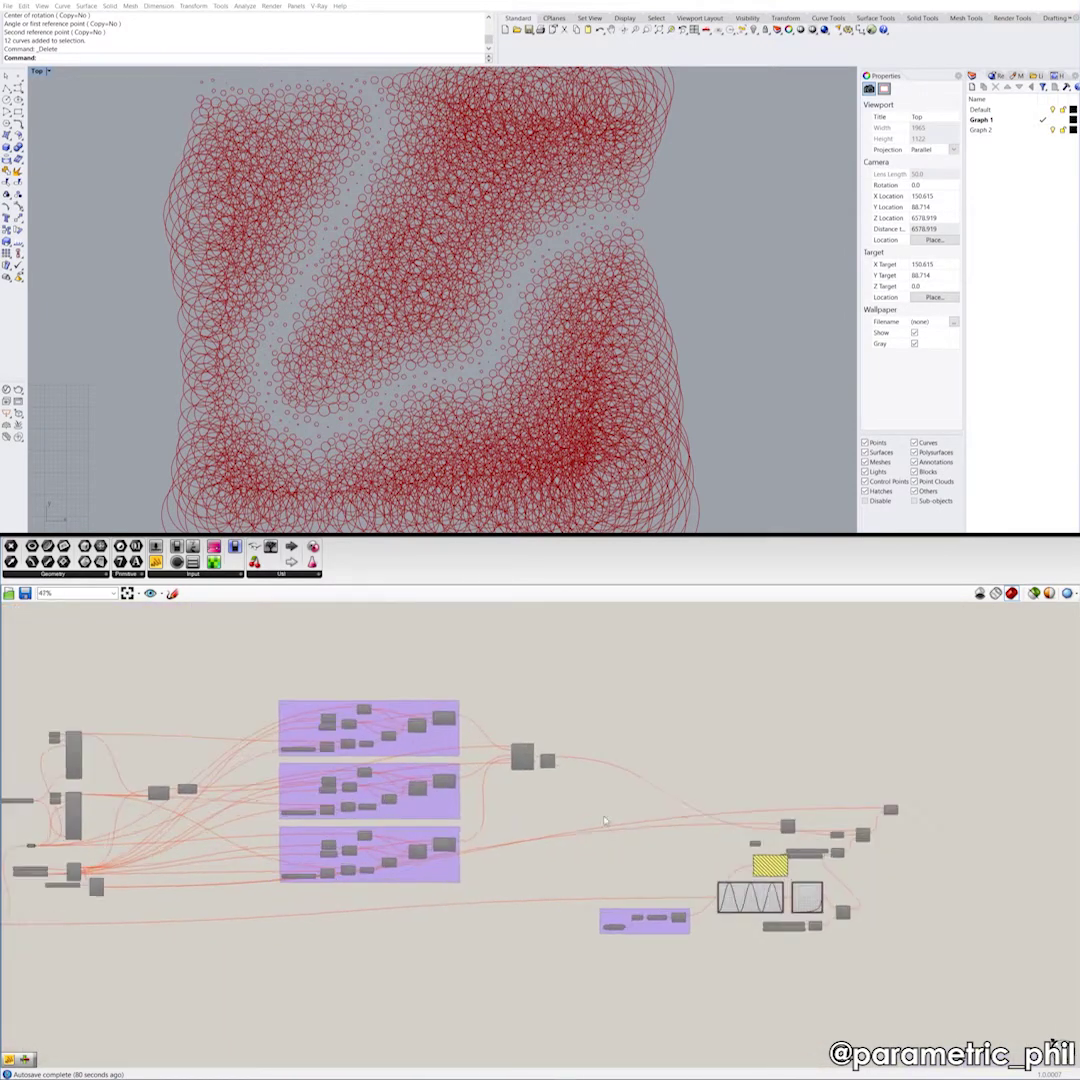
scroll(451, 733, "down", 3)
right_click_drag(451, 733, 487, 930)
right_click_drag(273, 610, 474, 801)
scroll(293, 786, "up", 8)
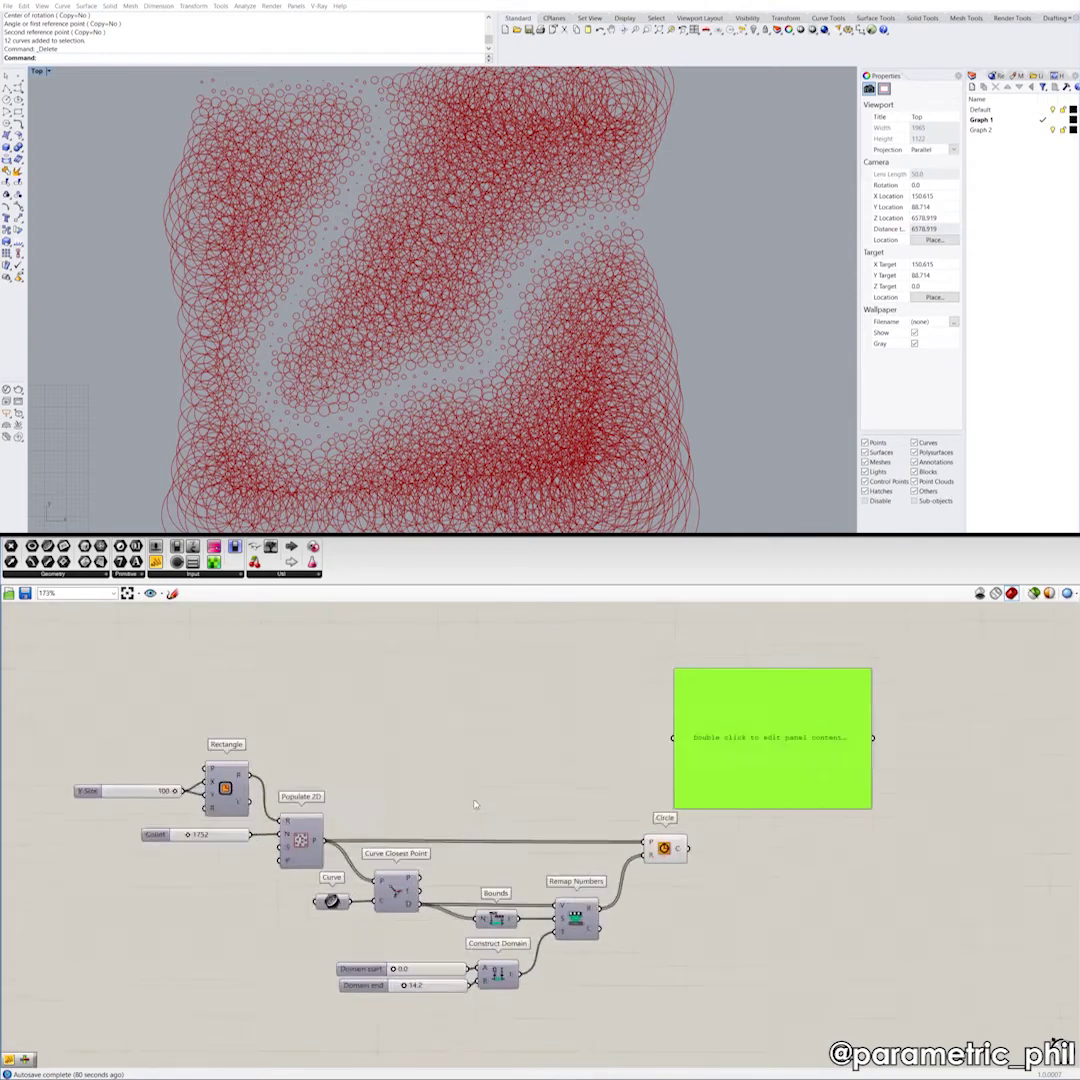
Step: Turn on the preview of the Curve component that feeds Curve Closest Point
scroll(475, 804, "up", 1)
right_click_drag(212, 745, 237, 751)
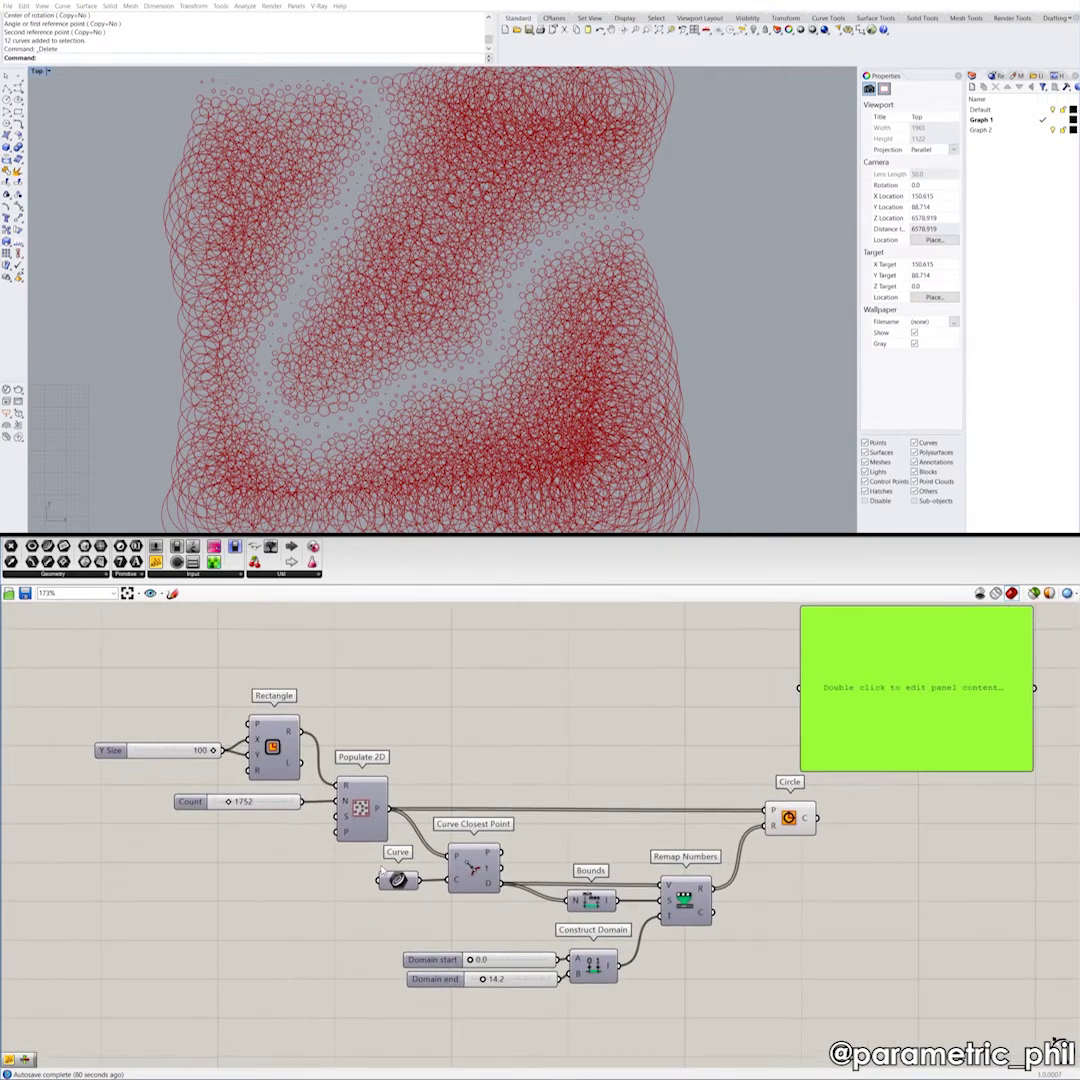
left_click(394, 881)
right_click(411, 758)
left_click(450, 795)
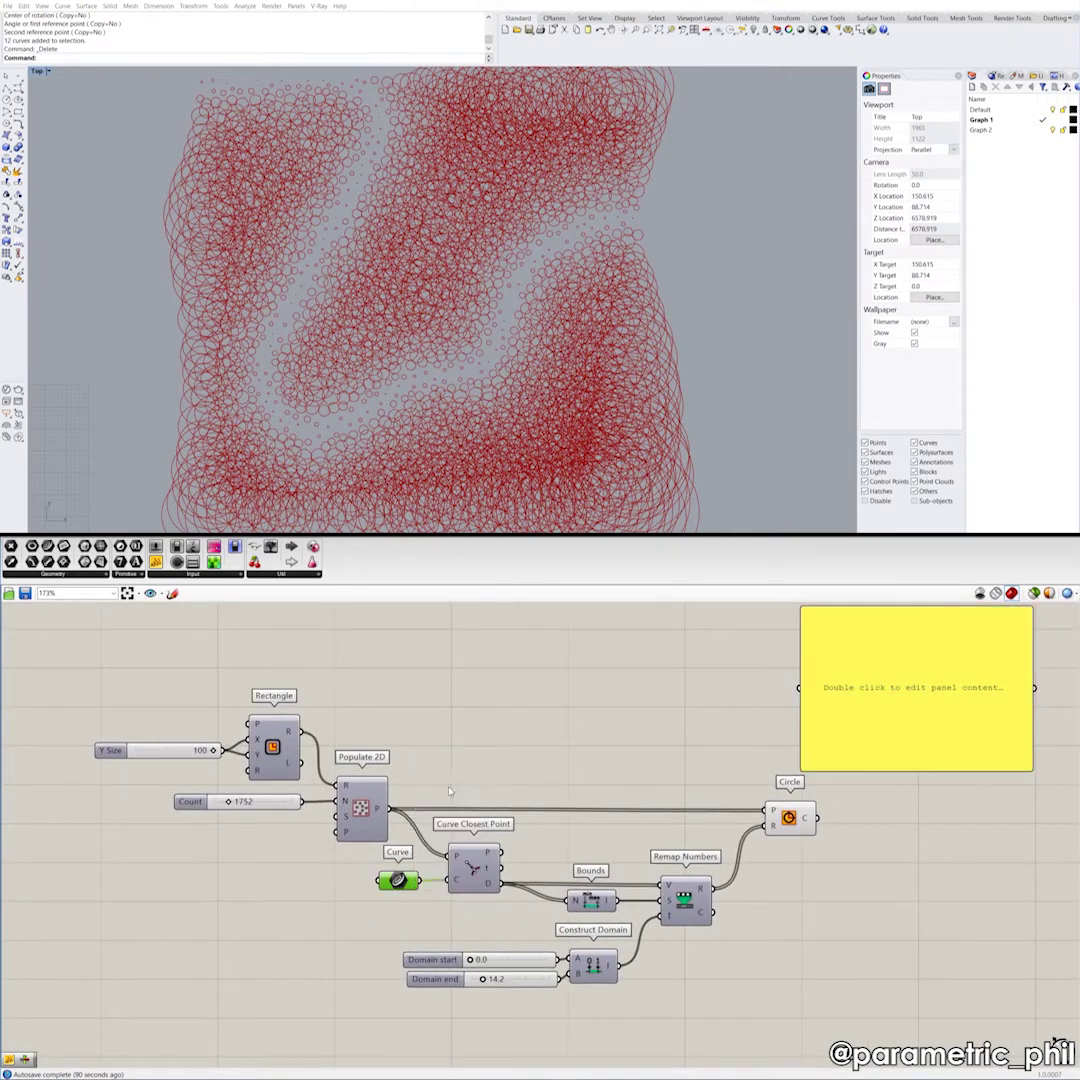
right_click(442, 761)
left_click(468, 764)
left_click(489, 769)
right_click_drag(489, 769, 377, 789)
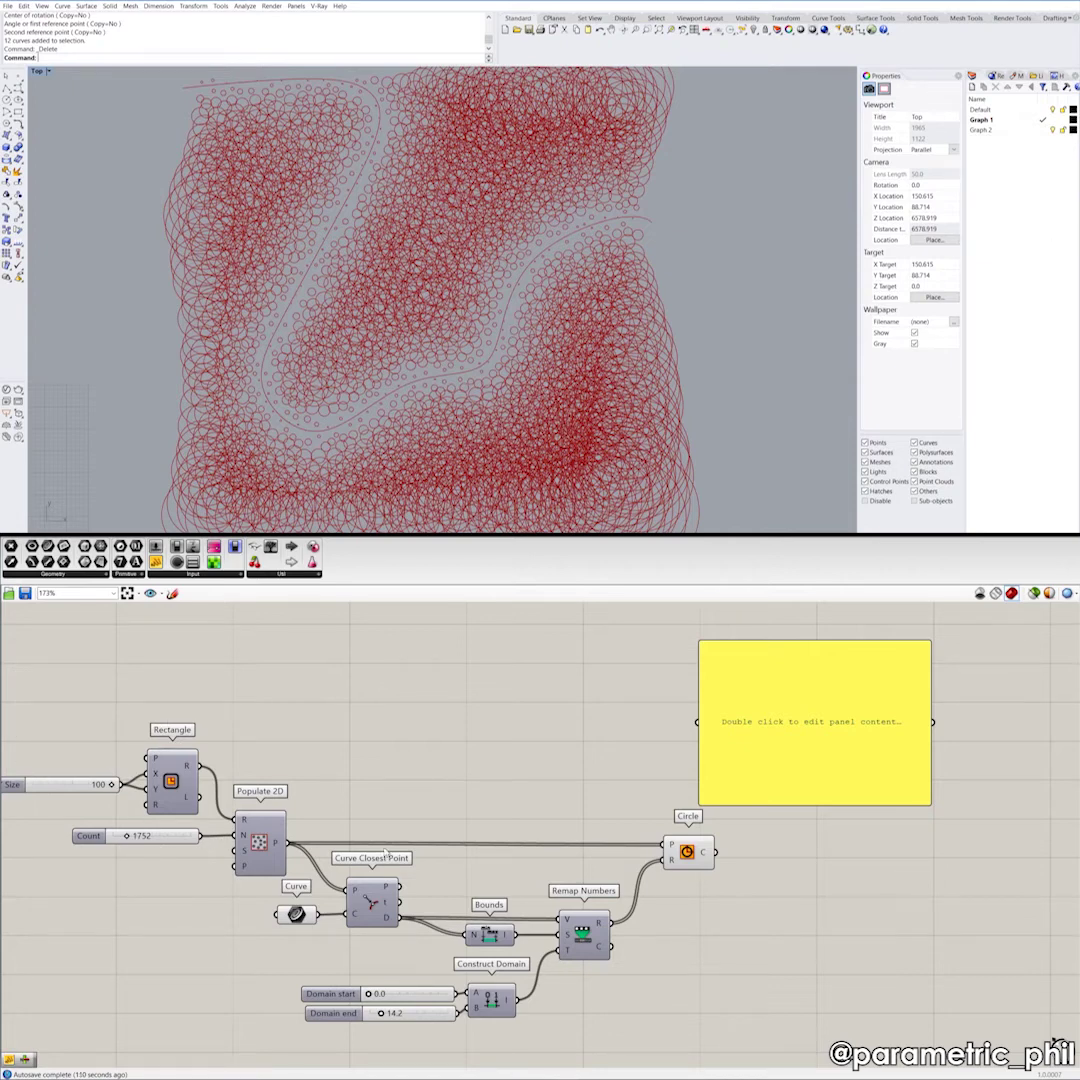
Step: Turn on the preview of the Curve Closest Point component
right_click_drag(374, 881, 330, 797)
right_click_drag(408, 740, 358, 770)
left_click(283, 846)
right_click(316, 728)
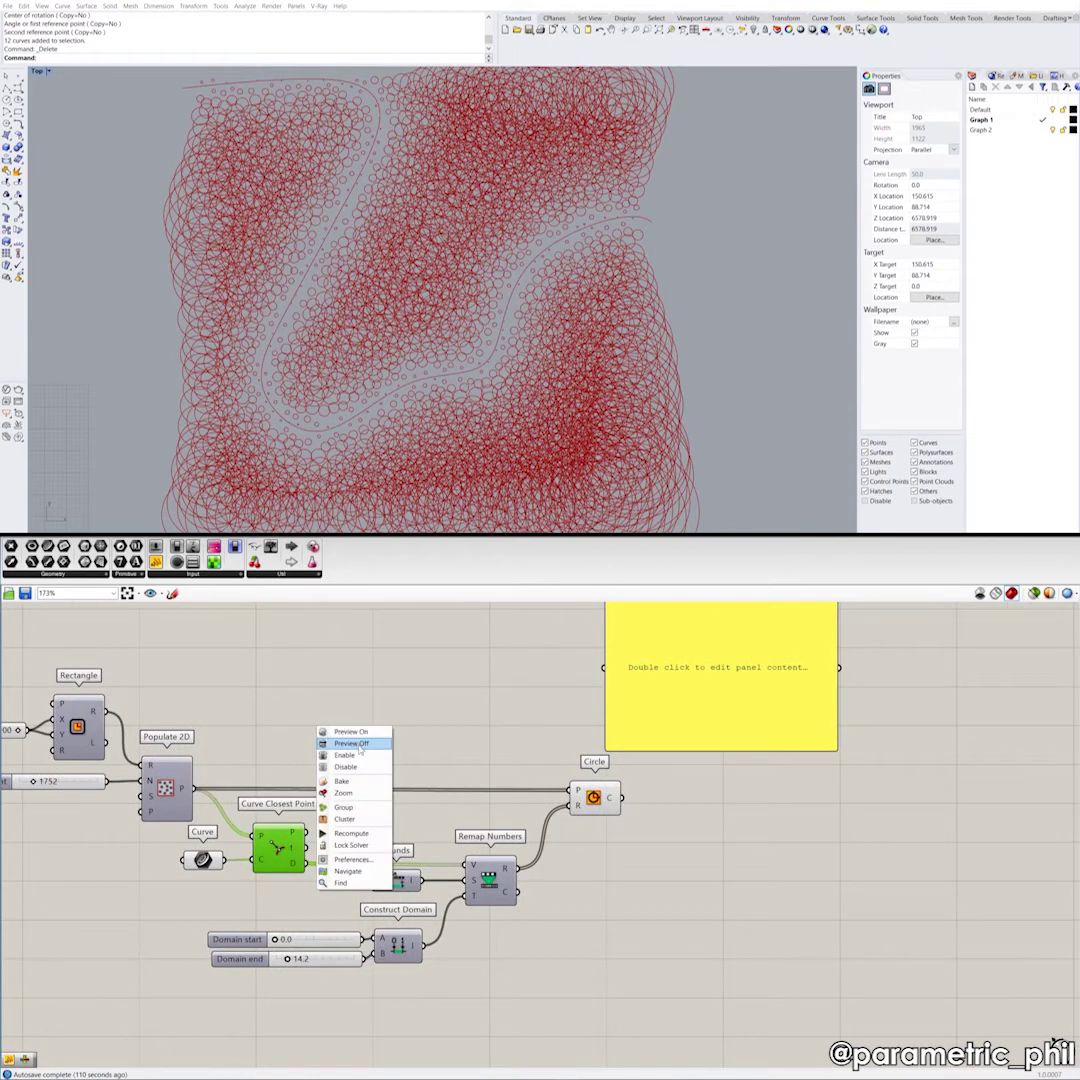
left_click(362, 733)
left_click(364, 737)
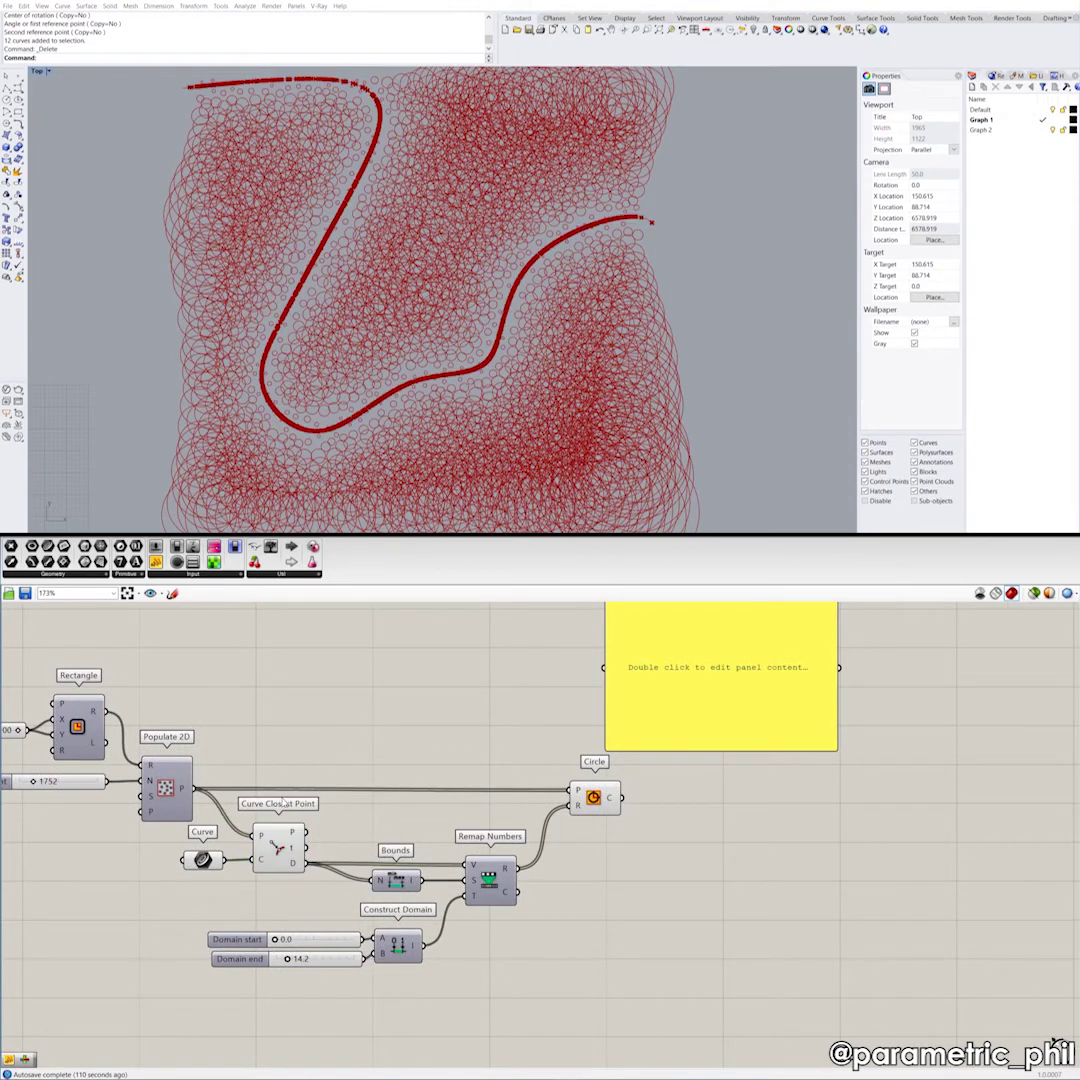
Step: Inspect the Point input and the Distance output of Curve Closest Point
mouse_move(265, 840)
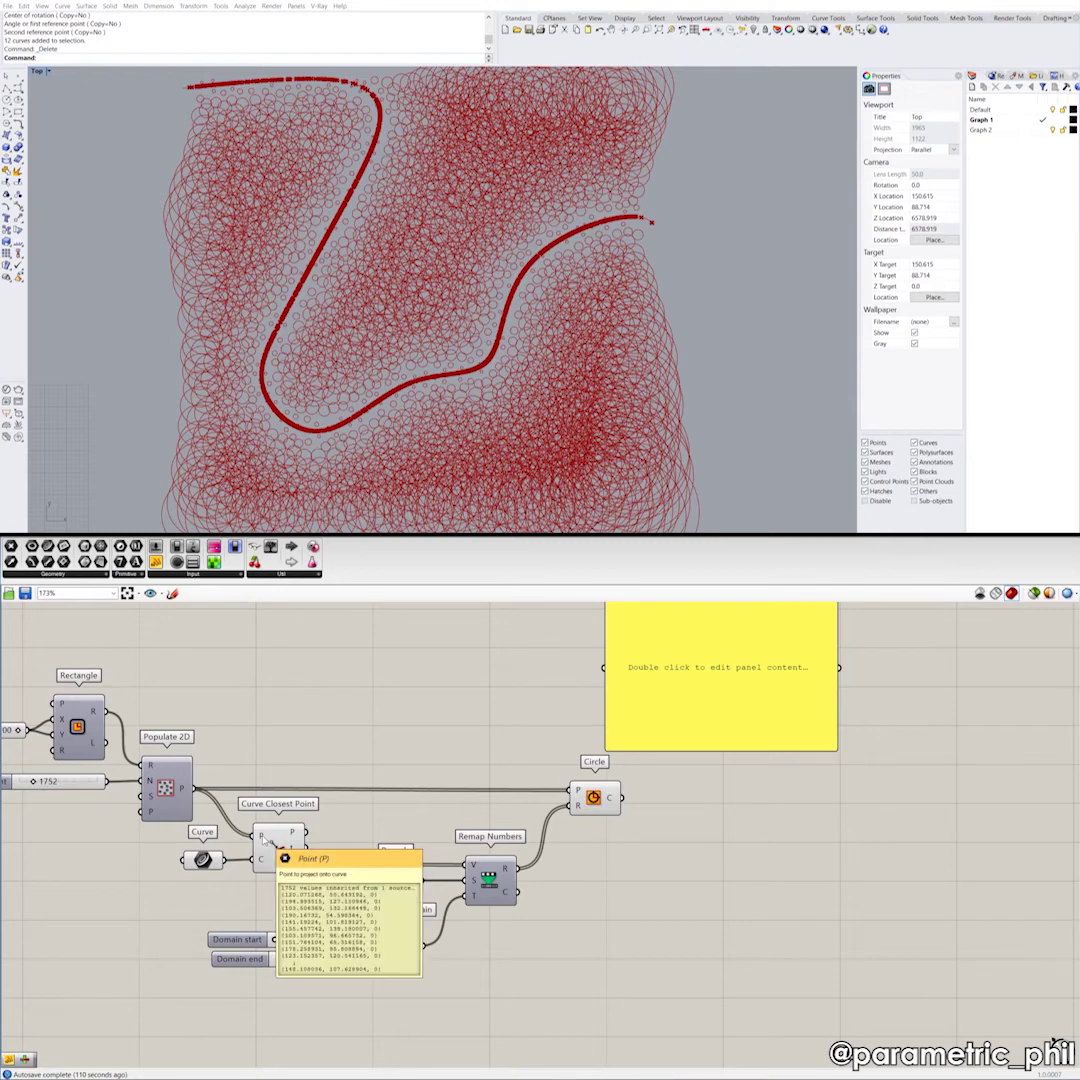
mouse_move(184, 789)
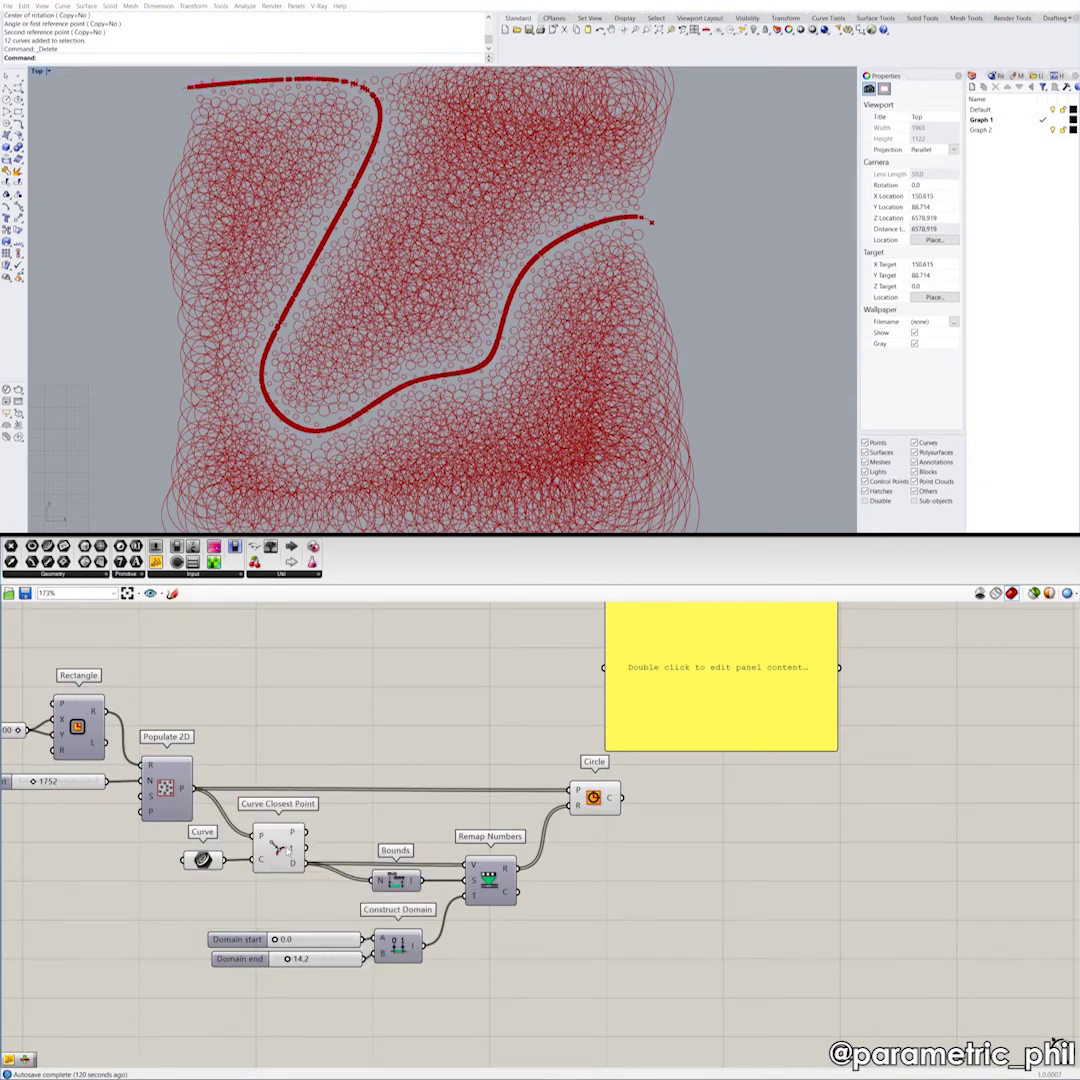
mouse_move(294, 865)
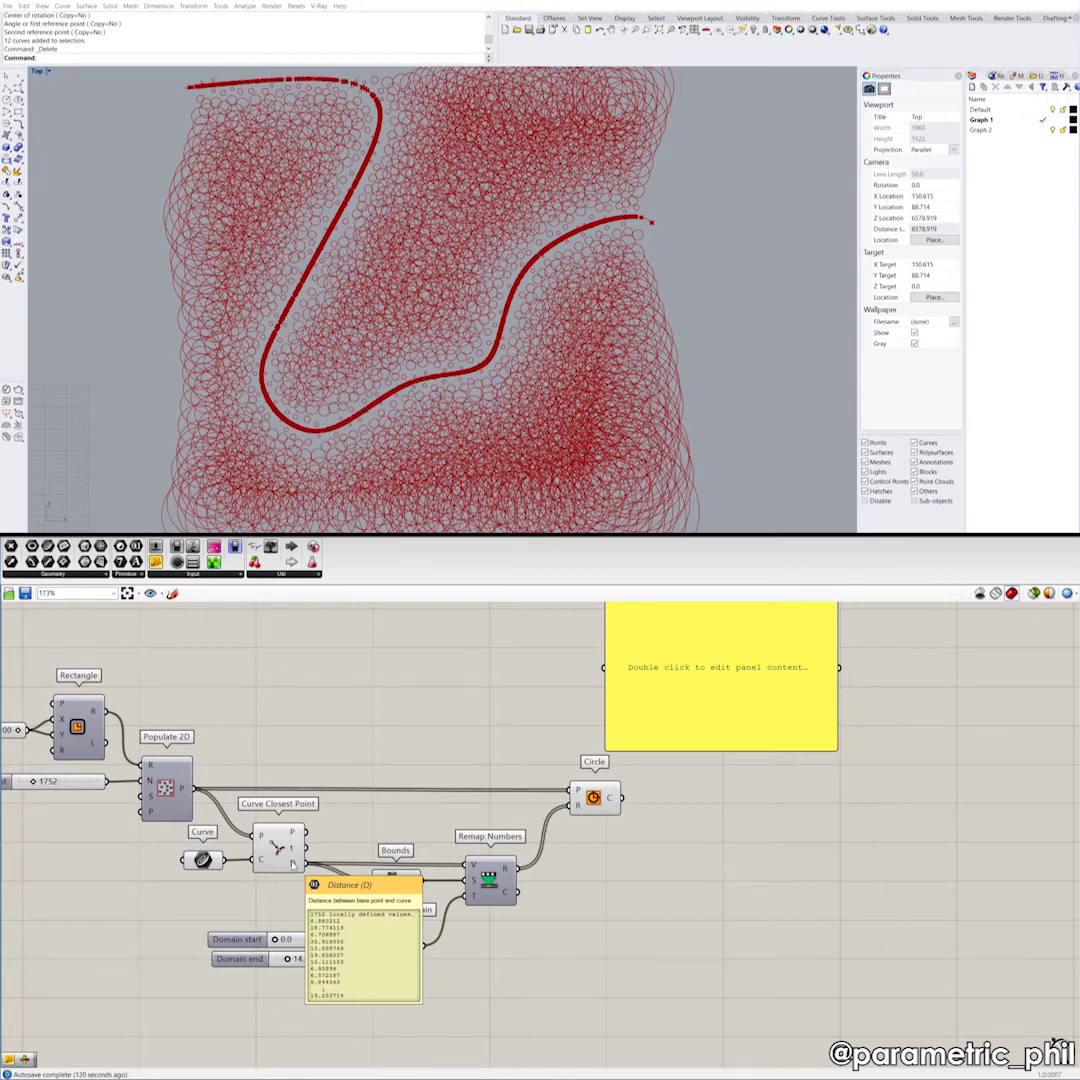
Step: Compare the three-point definition's Merge, Distance, Flip Matrix, Sort List and List Item chain with the curve attractor definition
scroll(319, 750, "down", 5)
right_click_drag(319, 750, 269, 889)
scroll(320, 772, "up", 4)
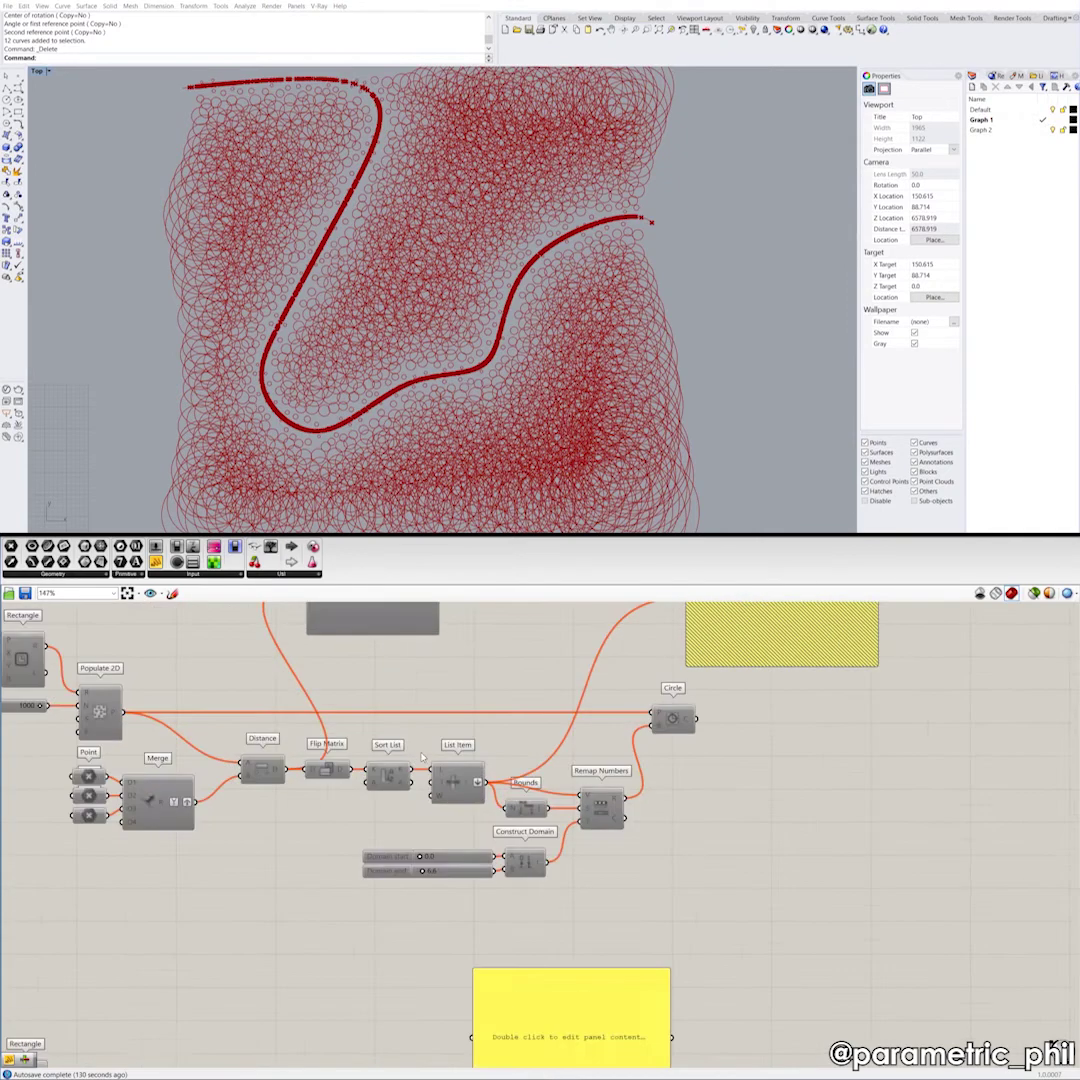
right_click_drag(423, 757, 420, 842)
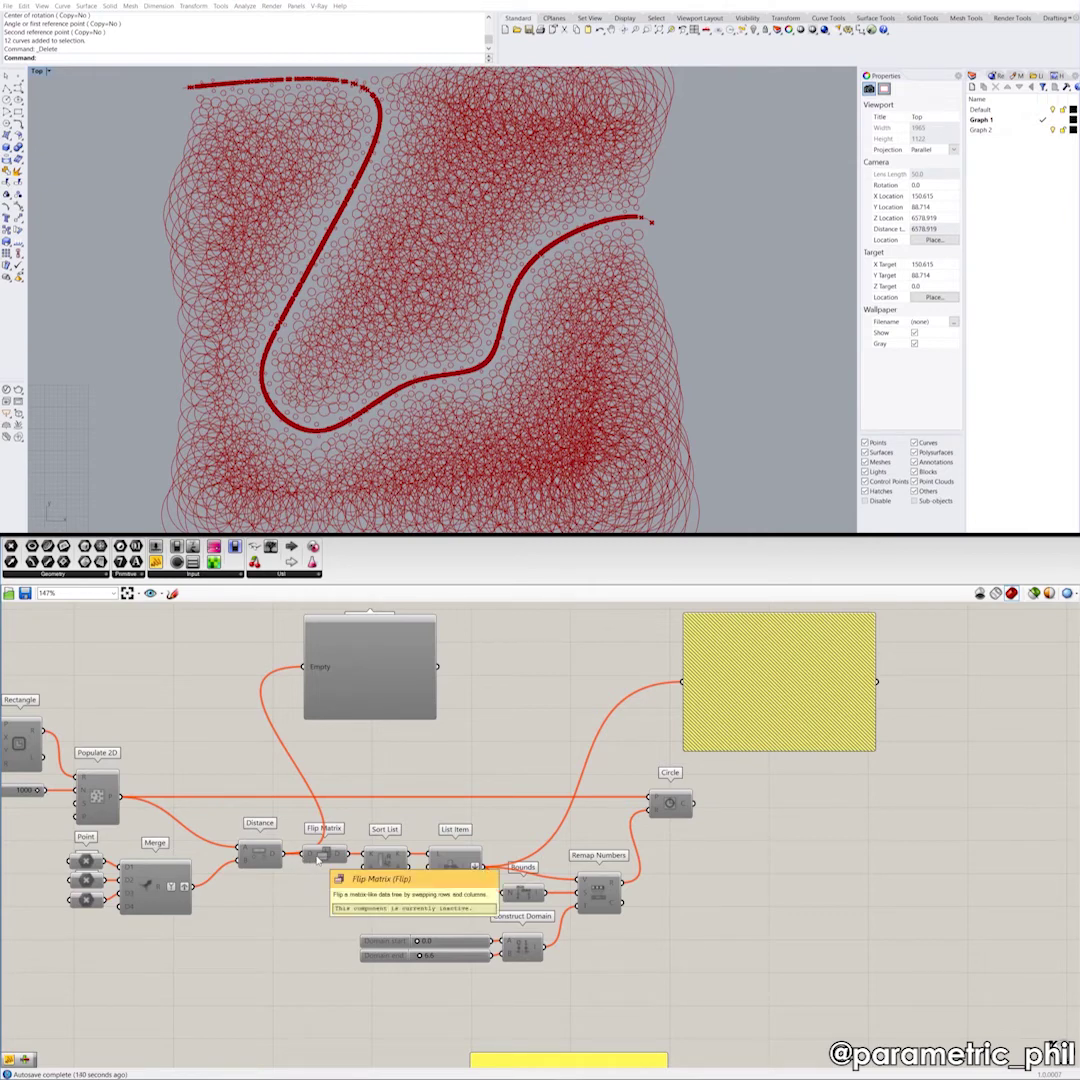
right_click_drag(79, 678, 104, 663)
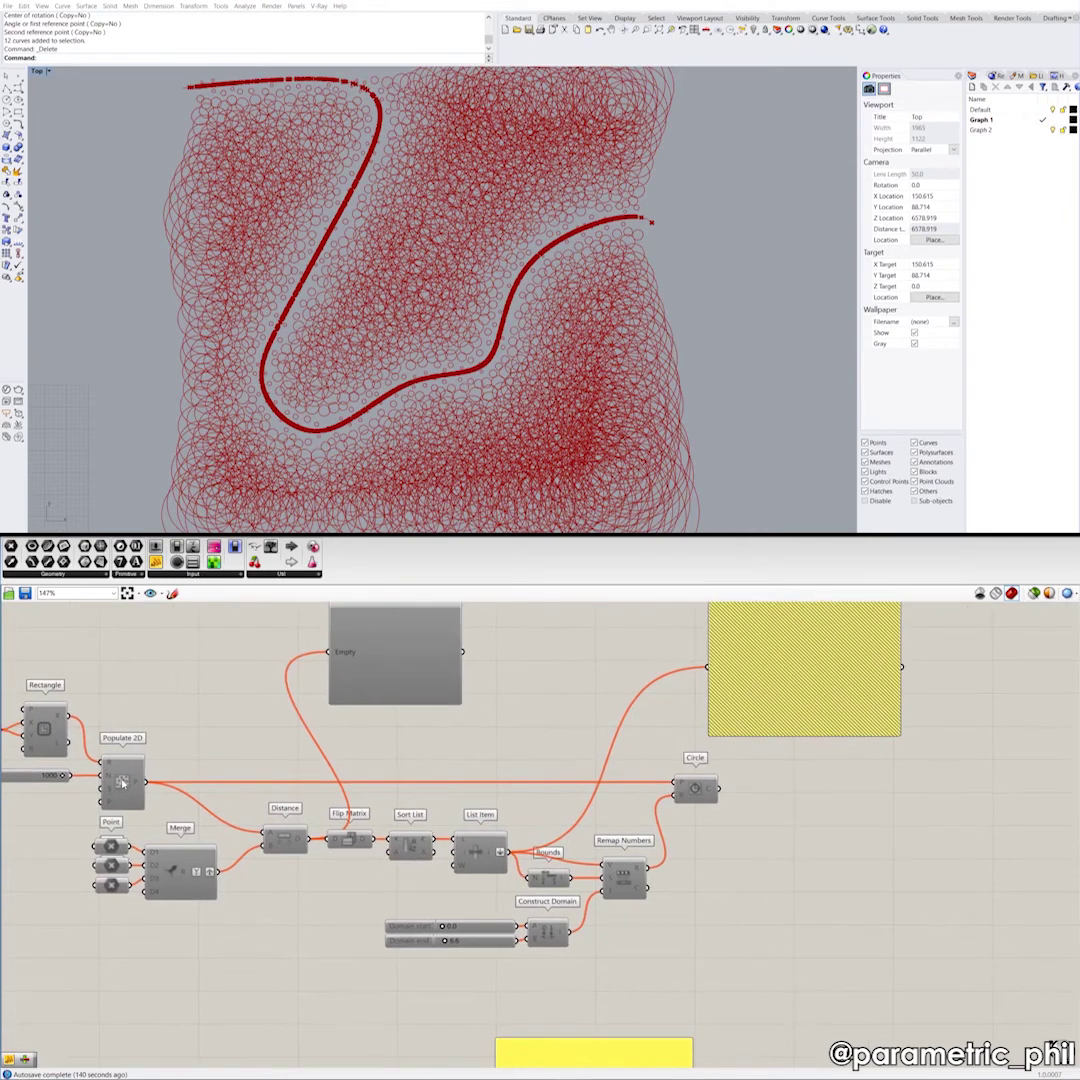
scroll(177, 927, "down", 1)
right_click_drag(177, 927, 130, 806)
scroll(133, 840, "down", 2)
right_click_drag(136, 881, 183, 766)
scroll(186, 887, "up", 2)
scroll(177, 884, "up", 3)
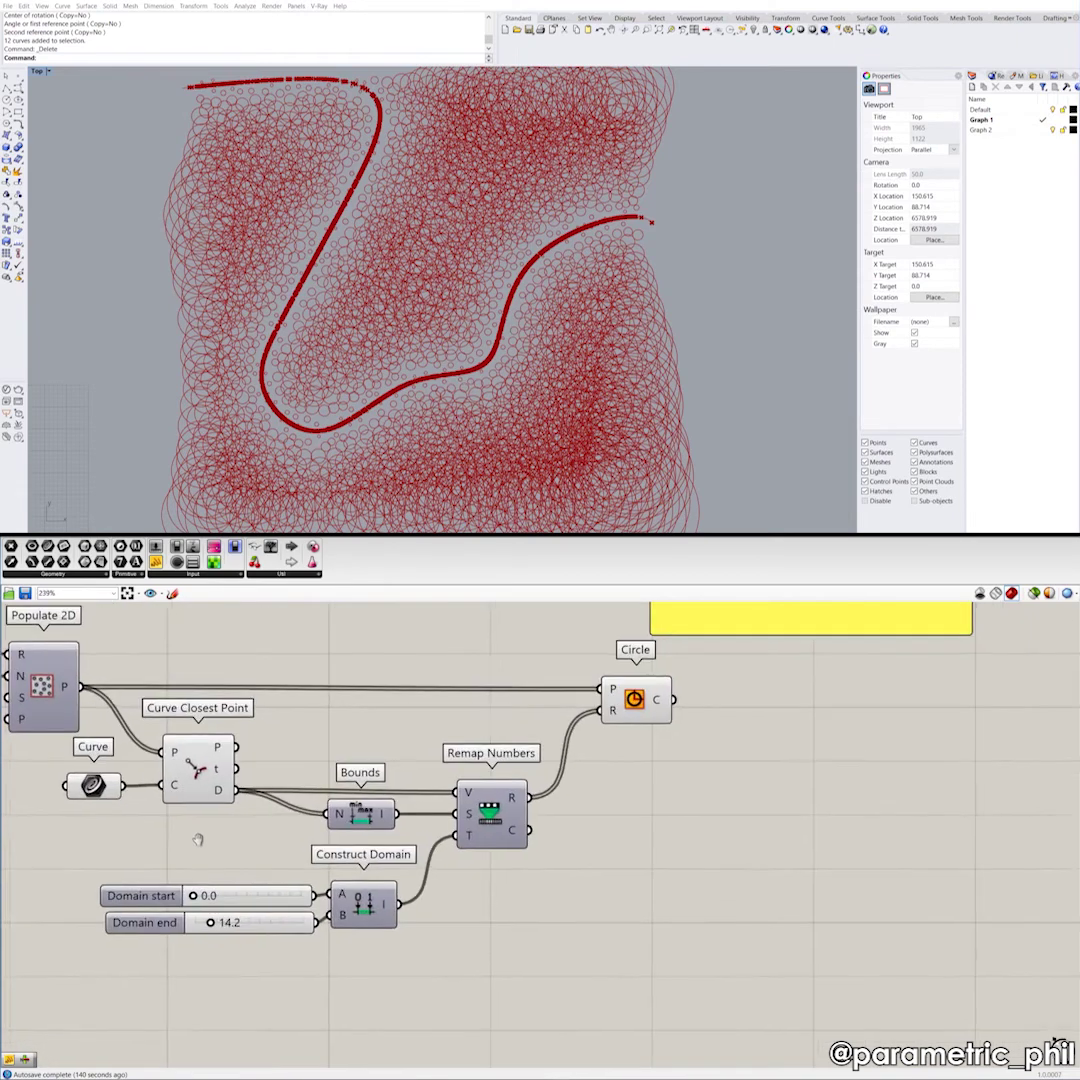
Step: Examine how the Curve Closest Point distances pass through Bounds and Remap Numbers to the Circle radius
right_click_drag(249, 841, 237, 874)
right_click_drag(313, 881, 245, 896)
scroll(182, 889, "down", 2)
scroll(198, 922, "up", 2)
scroll(306, 886, "down", 2)
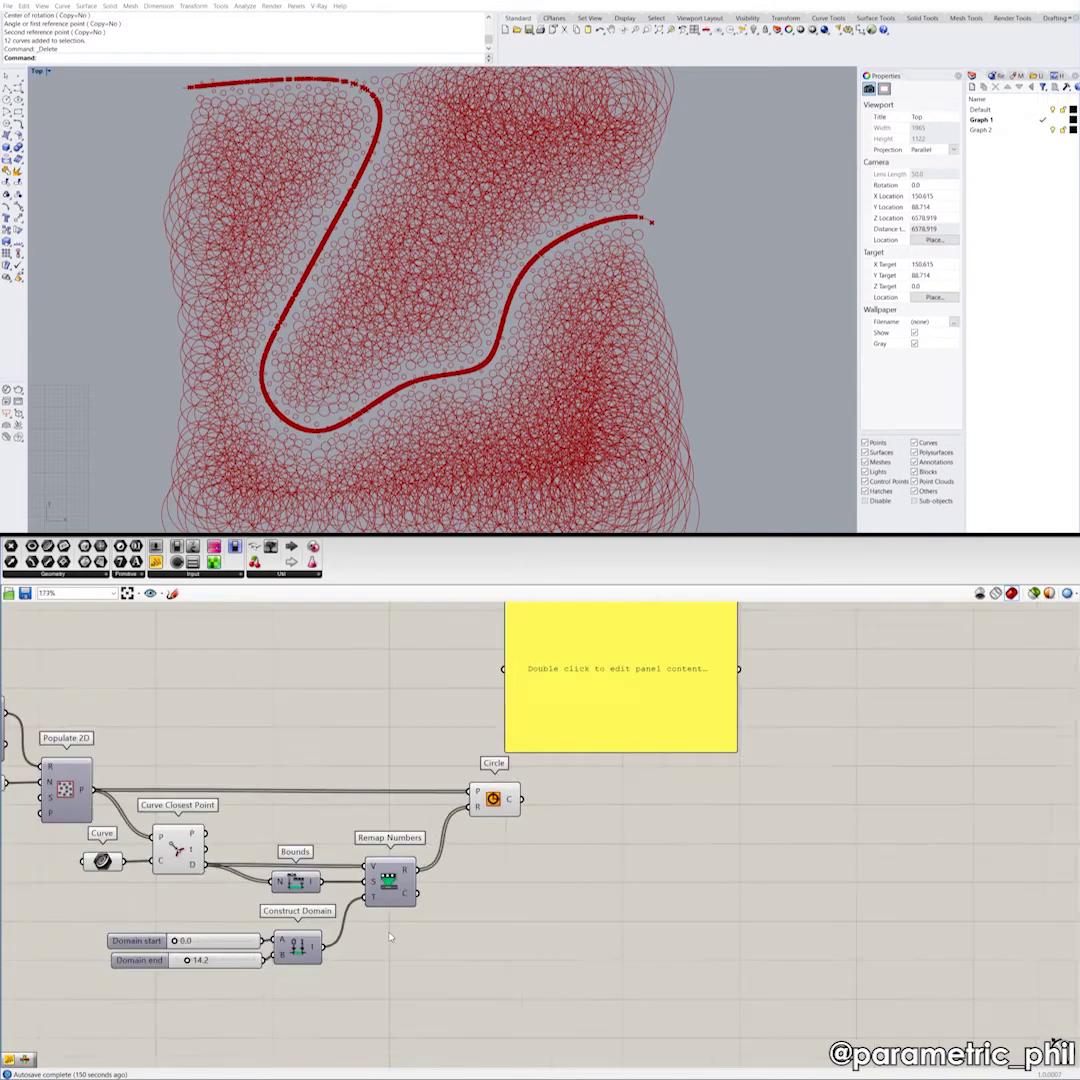
scroll(515, 846, "up", 2)
right_click_drag(513, 842, 436, 846)
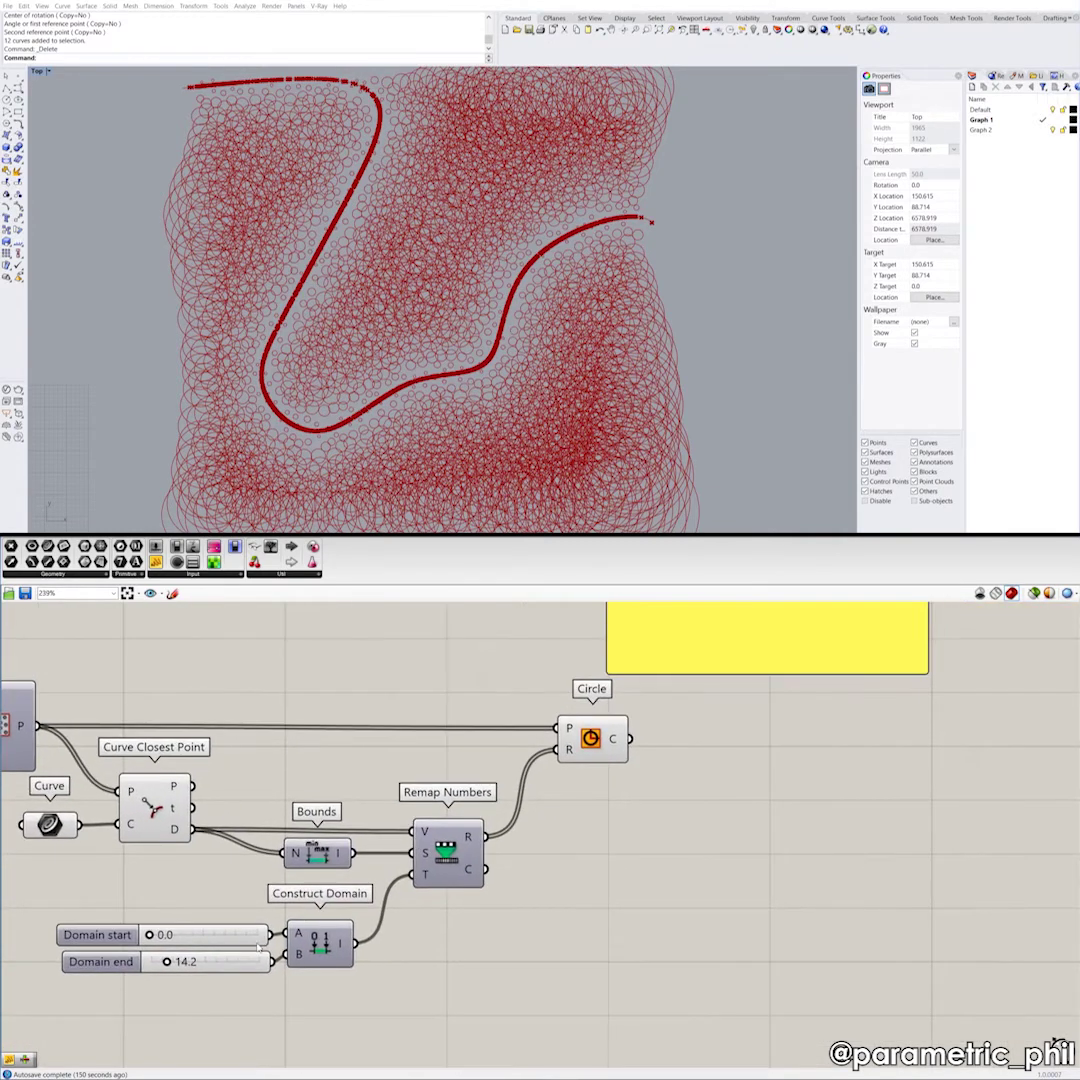
scroll(496, 806, "down", 3)
scroll(361, 845, "up", 2)
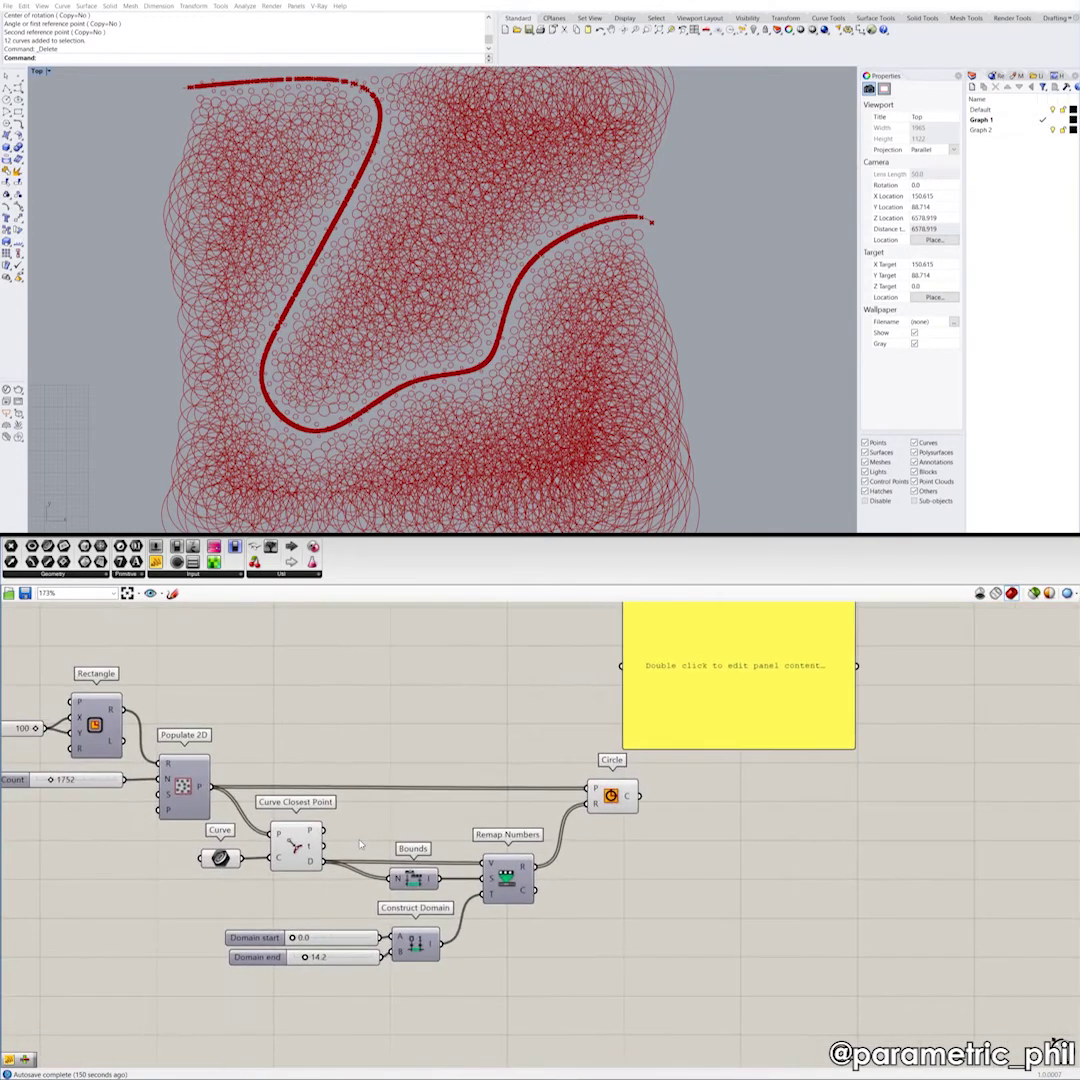
Step: Compare the three-point definition's Distance, Flip Matrix, Sort List and List Item chain with the single Curve Closest Point component
right_click_drag(358, 764, 365, 805)
left_click_drag(357, 776, 293, 898)
scroll(301, 876, "up", 2)
mouse_move(301, 876)
right_mouse_down()
mouse_move(308, 840)
mouse_move(305, 882)
right_mouse_up()
scroll(308, 862, "down", 6)
right_click_drag(340, 728, 330, 864)
scroll(481, 746, "up", 4)
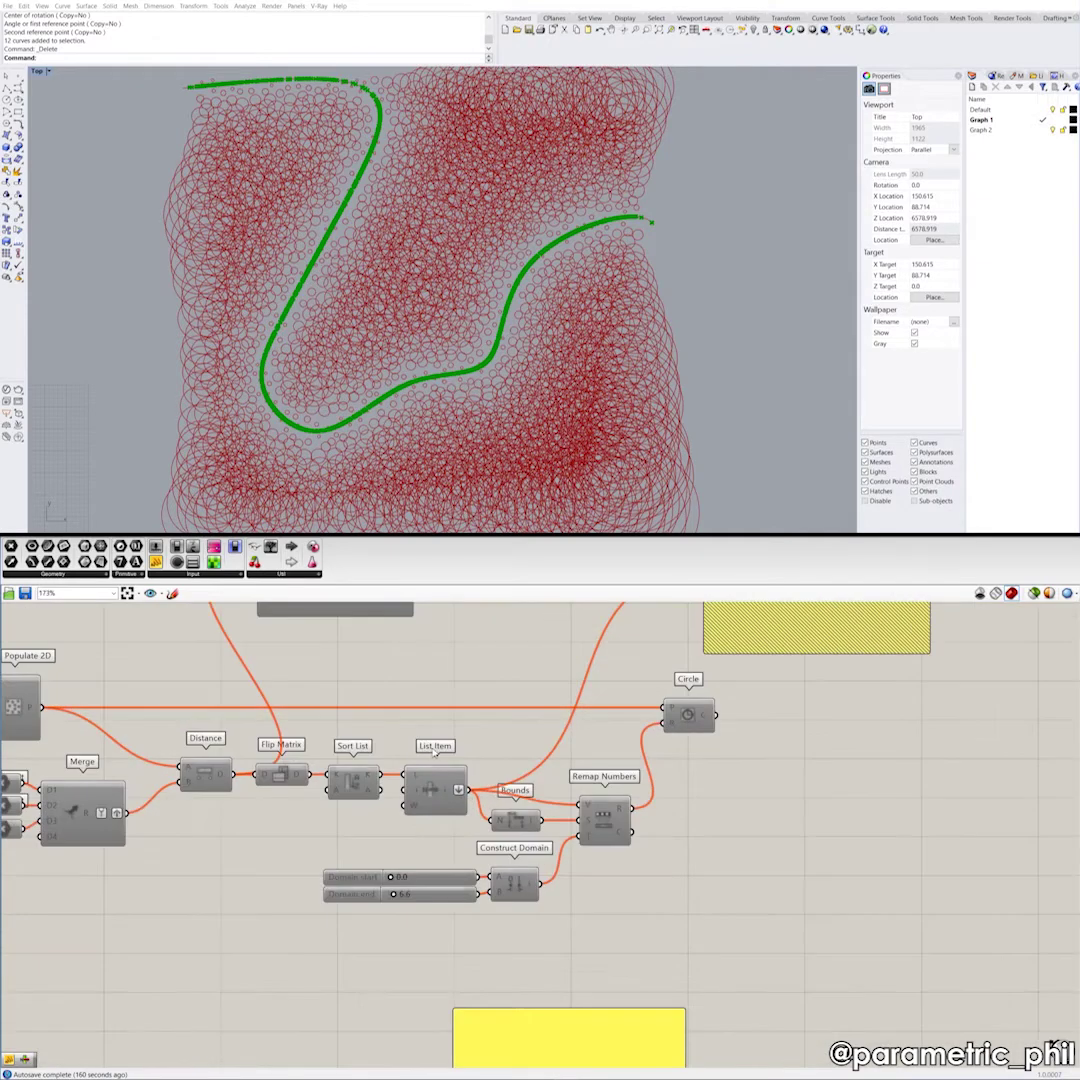
right_click_drag(500, 728, 556, 722)
scroll(545, 726, "down", 1)
left_click_drag(524, 676, 166, 828)
left_click(293, 936)
scroll(292, 931, "down", 3)
right_click_drag(292, 931, 298, 768)
right_click_drag(256, 947, 396, 903)
scroll(263, 858, "up", 4)
scroll(317, 848, "up", 2)
scroll(380, 873, "down", 2)
scroll(369, 898, "up", 1)
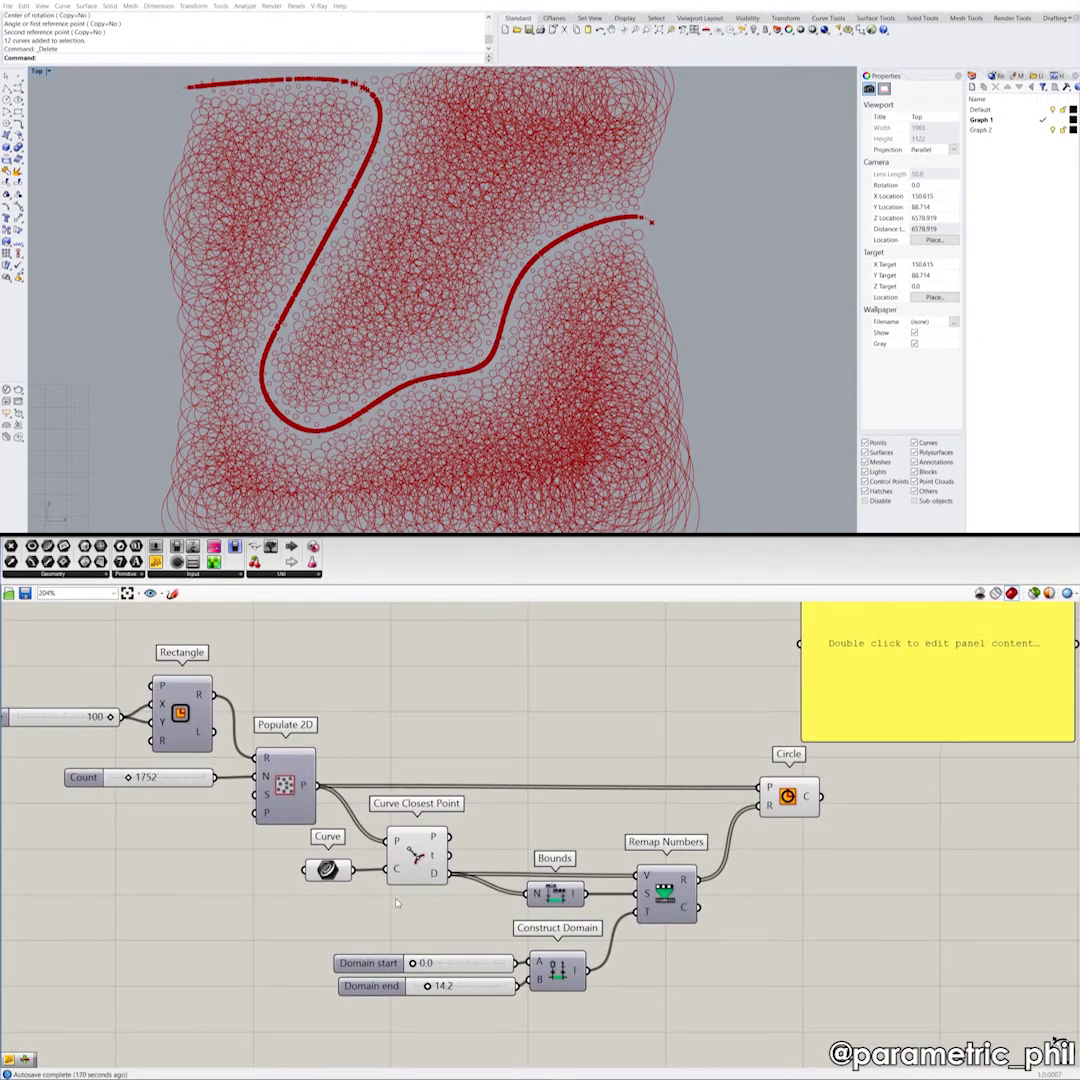
right_click_drag(386, 905, 394, 905)
Step: Turn off the preview of the Curve Closest Point component and of the Curve parameter feeding it
left_click(414, 856)
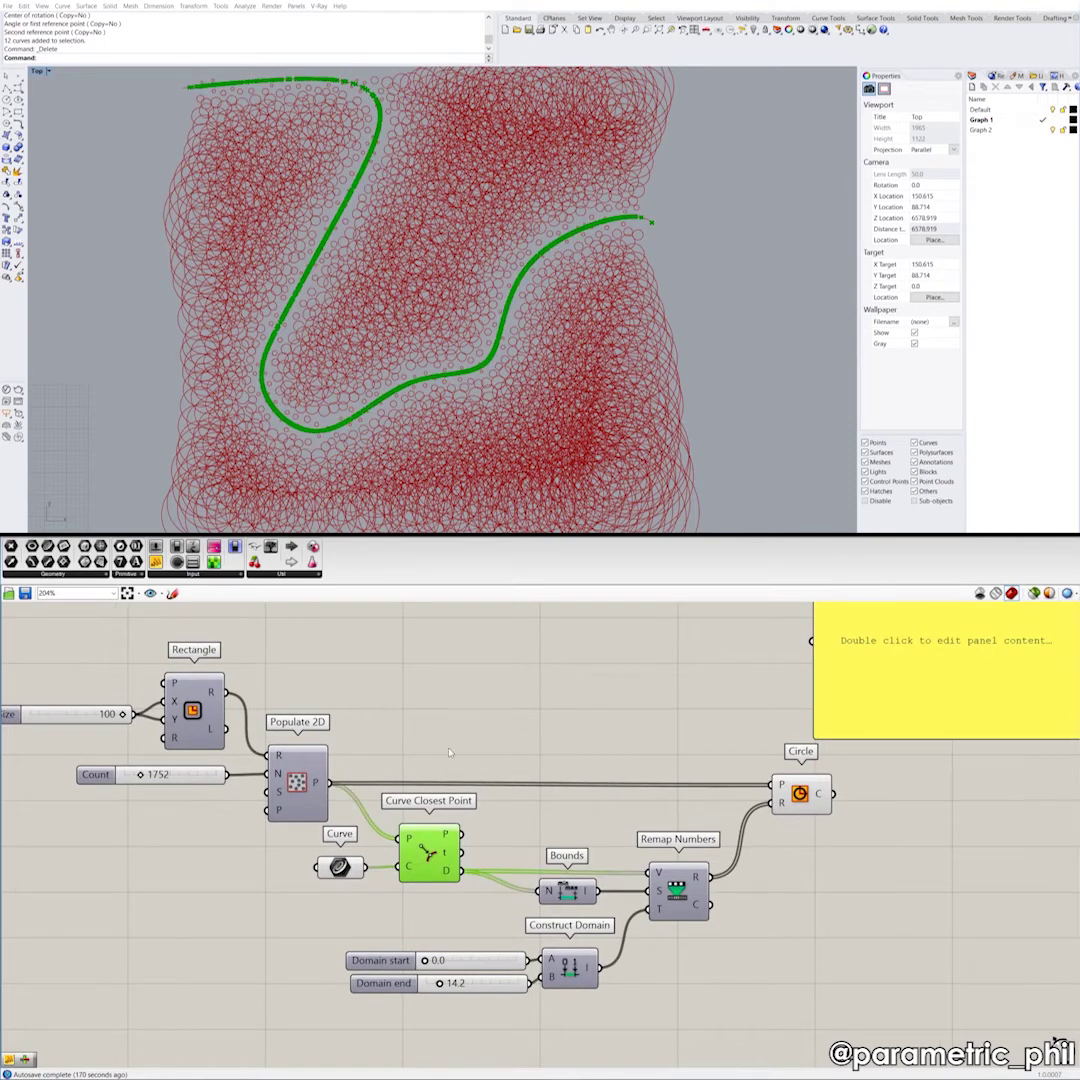
right_click_drag(447, 738, 445, 733)
right_click(469, 755)
left_click(492, 769)
left_click(453, 787)
left_click_drag(382, 923, 318, 853)
right_click(291, 888)
left_click(325, 913)
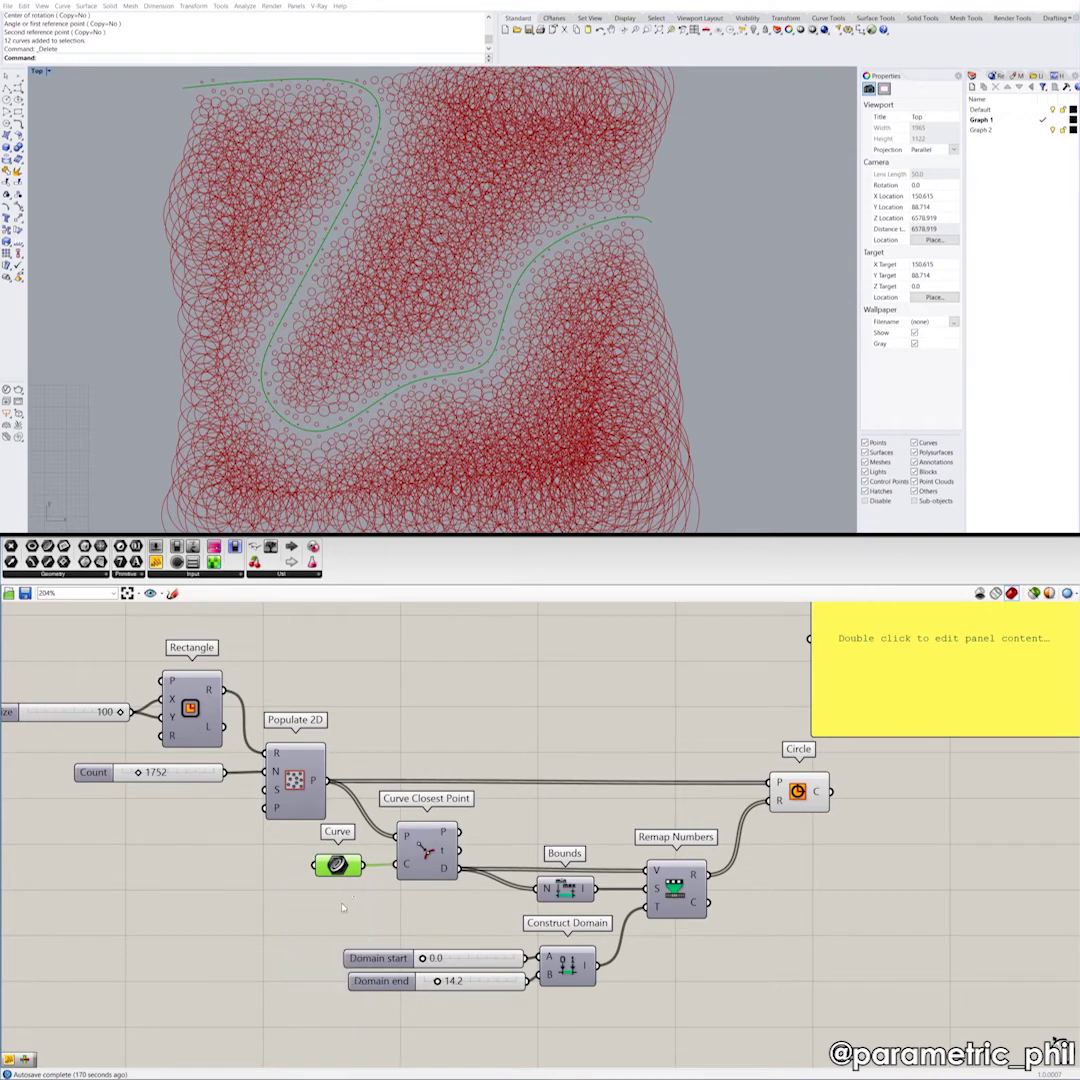
Step: Move the Curve parameter slightly closer to the Curve Closest Point component
scroll(356, 852, "down", 1)
right_click_drag(356, 852, 464, 793)
scroll(295, 865, "up", 1)
scroll(339, 859, "up", 1)
left_click(420, 868)
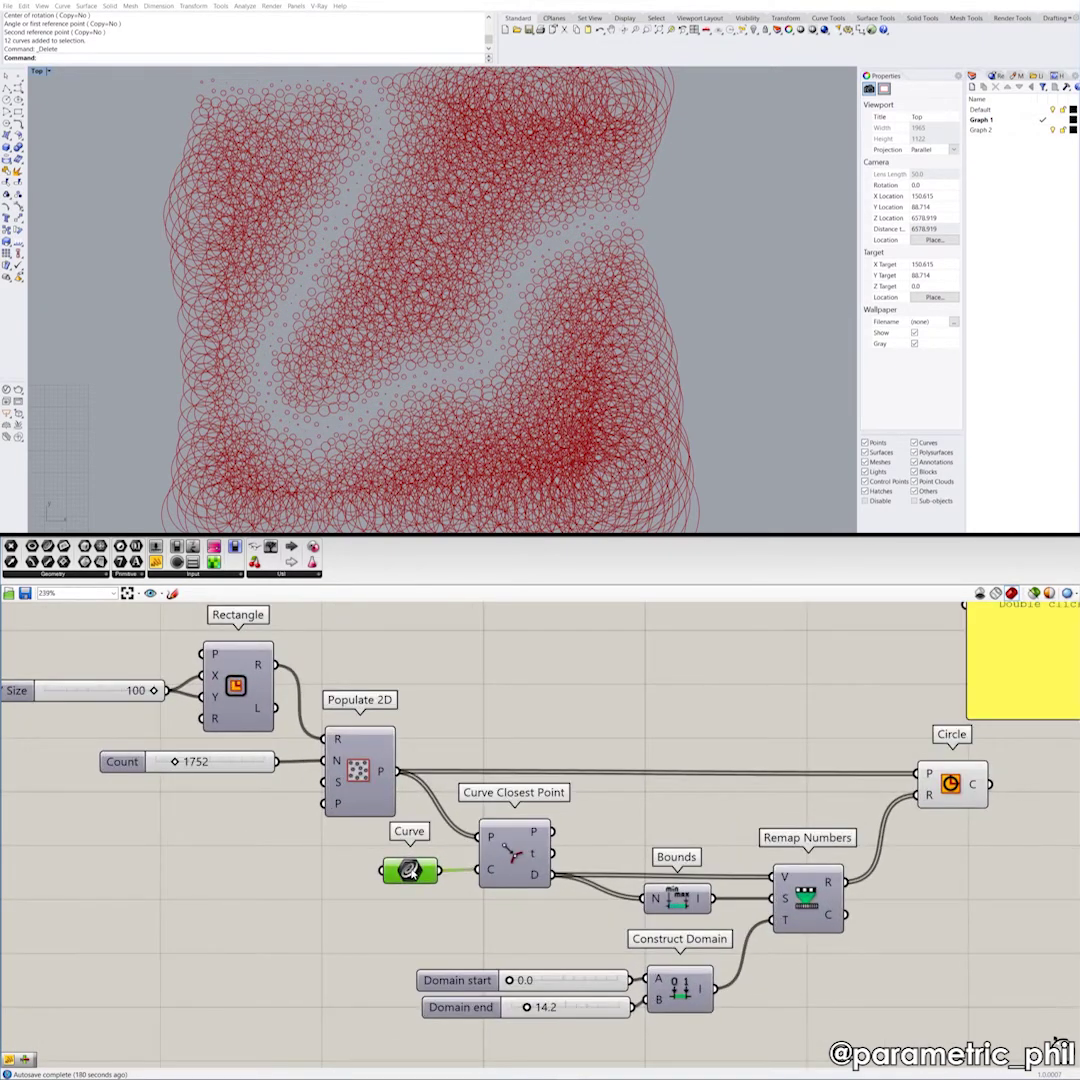
left_click(422, 871)
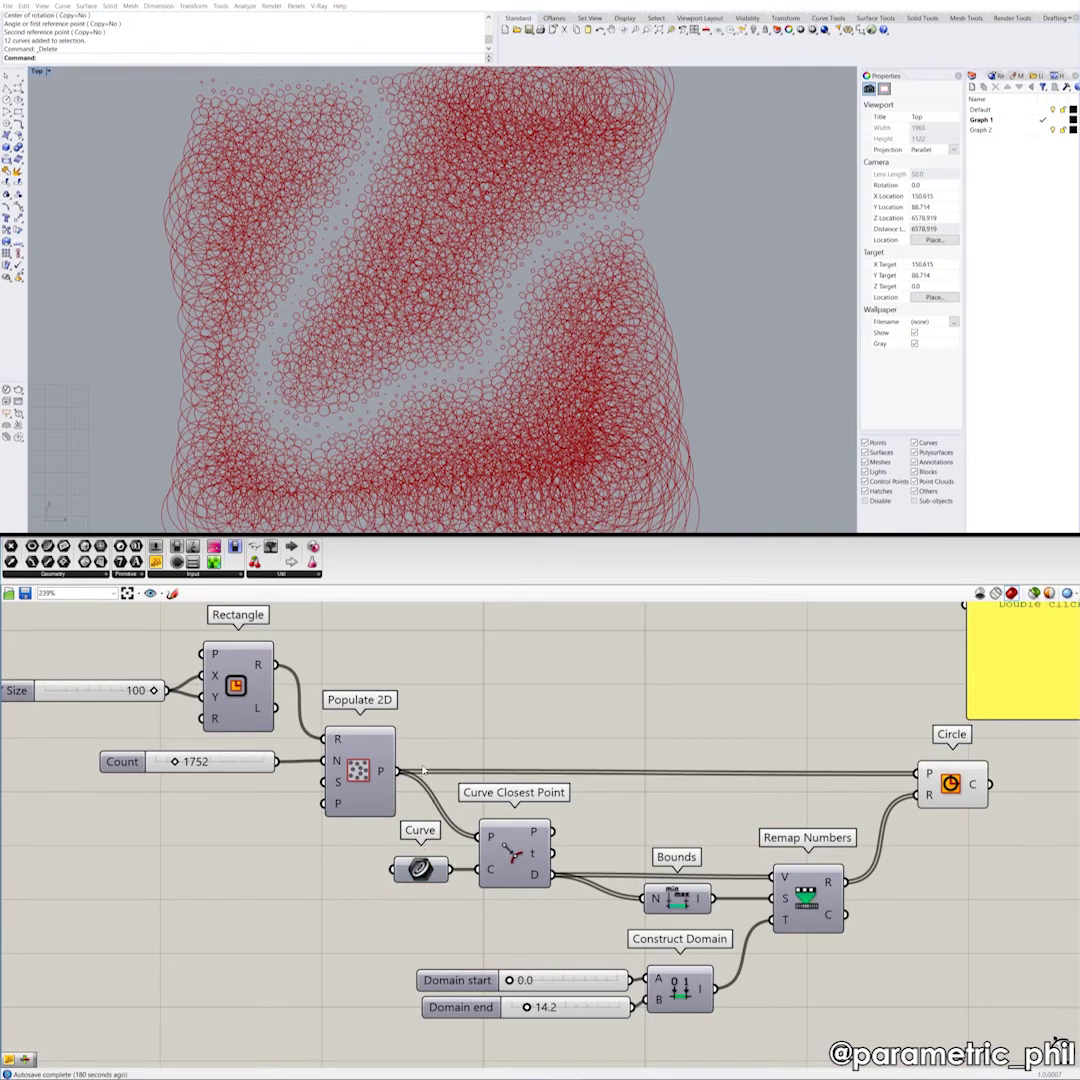
right_click_drag(474, 711, 452, 765)
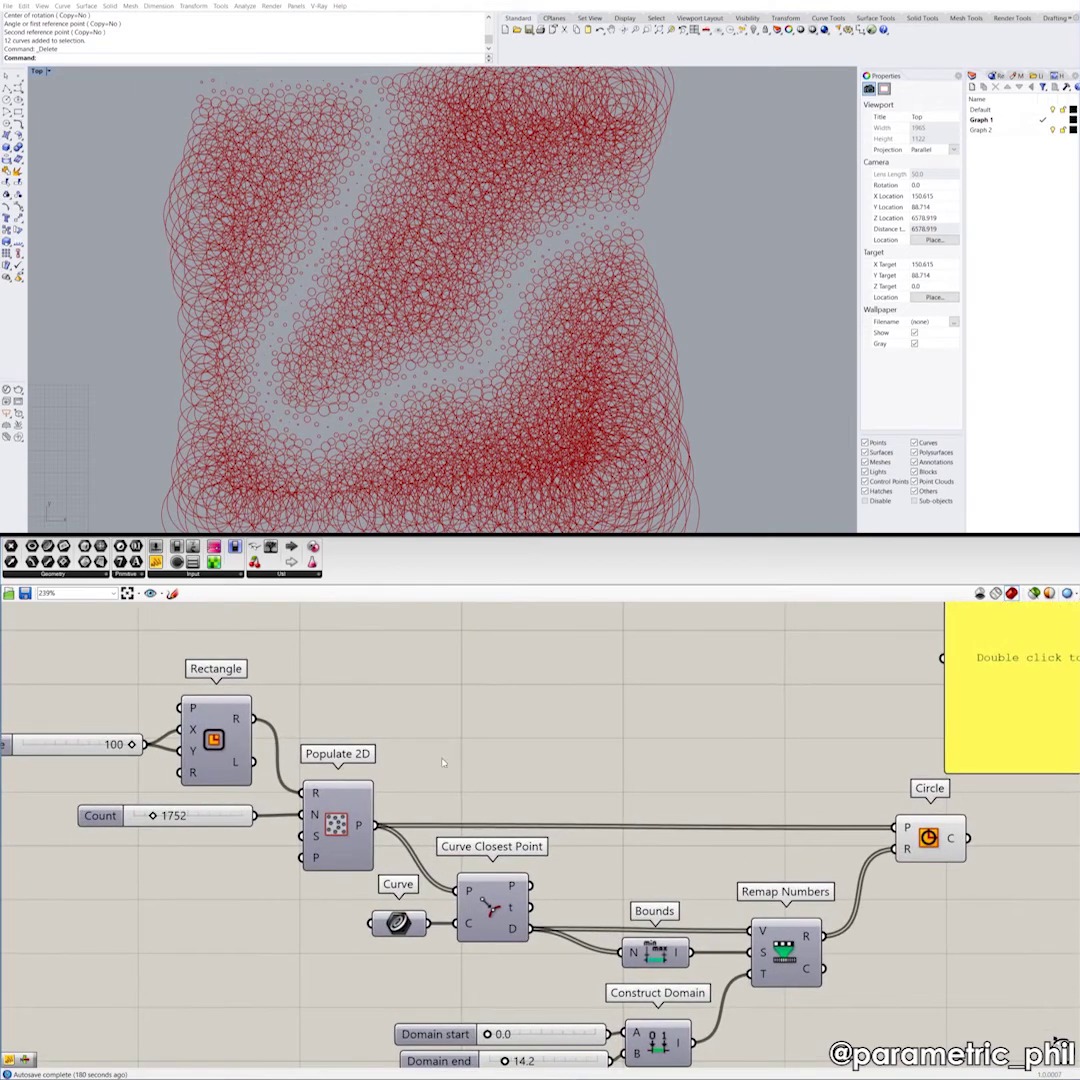
Step: Disable the whole curve attractor definition, from the Rectangle sliders through to Circle
scroll(446, 764, "down", 5)
scroll(461, 884, "down", 1)
left_click_drag(646, 933, 232, 738)
right_click(488, 738)
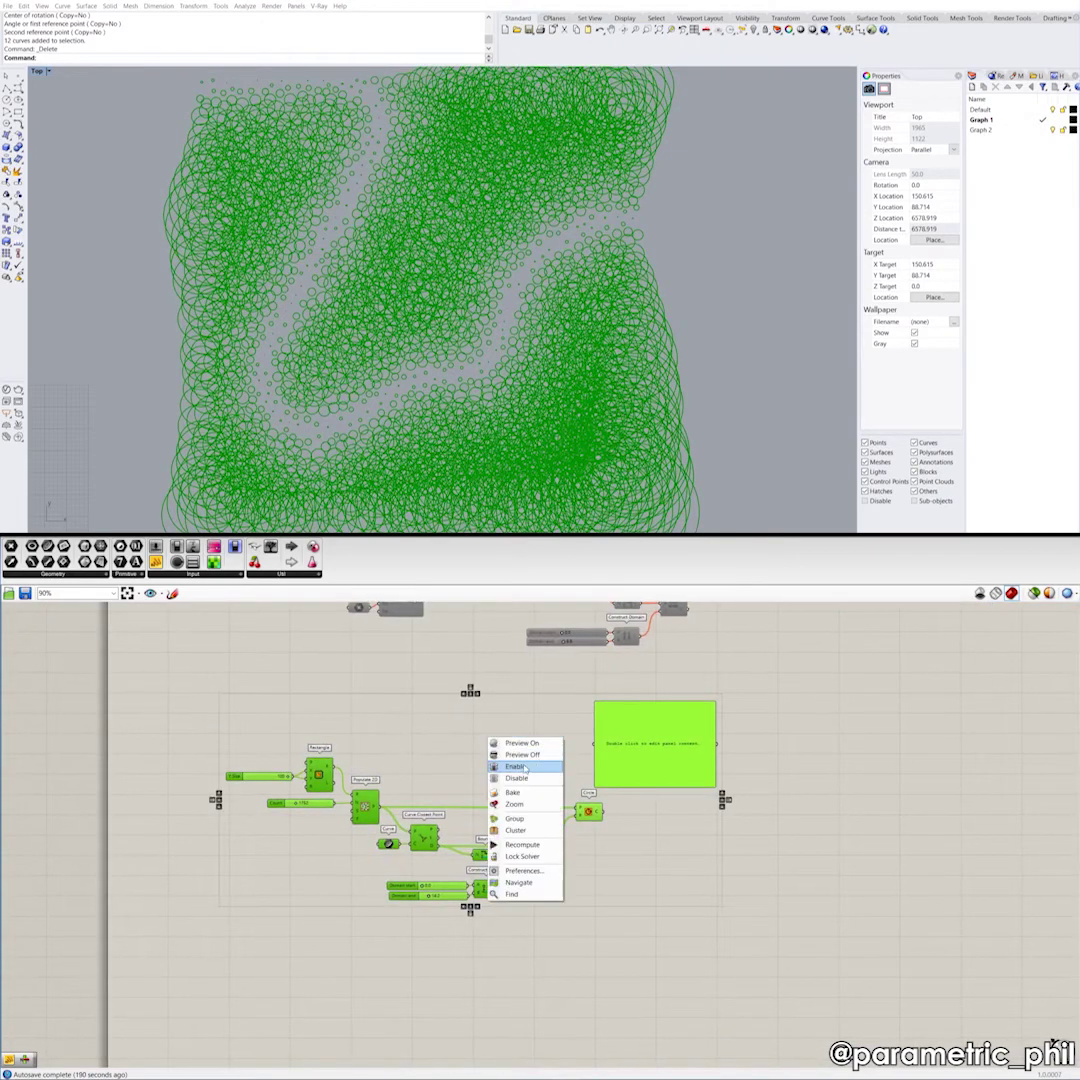
left_click(530, 780)
Step: Enable the entire large animation definition with the three purple groups and the Relay slider
scroll(516, 920, "down", 6)
right_click_drag(503, 985, 417, 723)
right_click_drag(653, 1015, 566, 880)
left_click_drag(742, 969, 245, 747)
right_click(313, 717)
left_click(361, 748)
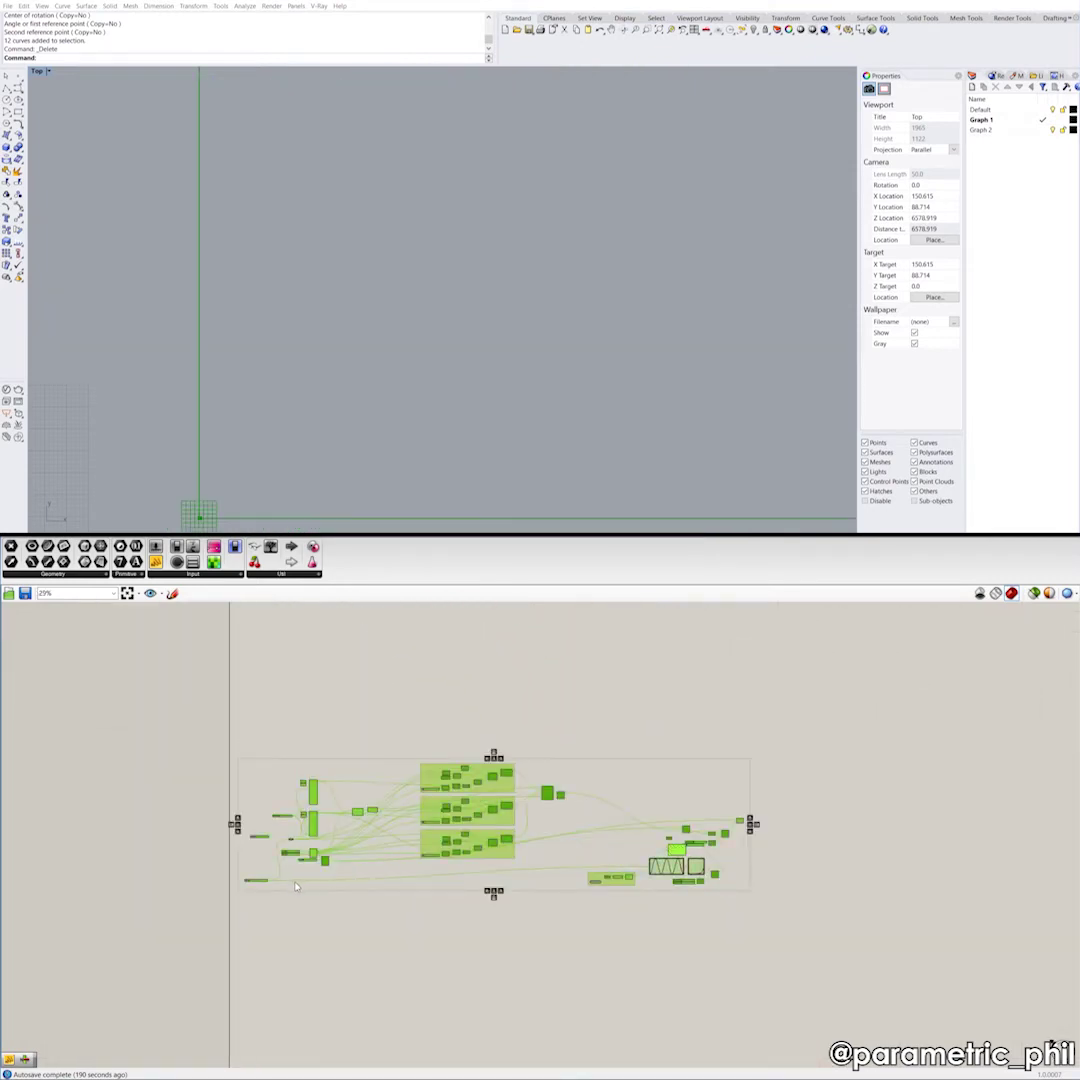
scroll(237, 896, "up", 8)
left_click(237, 894)
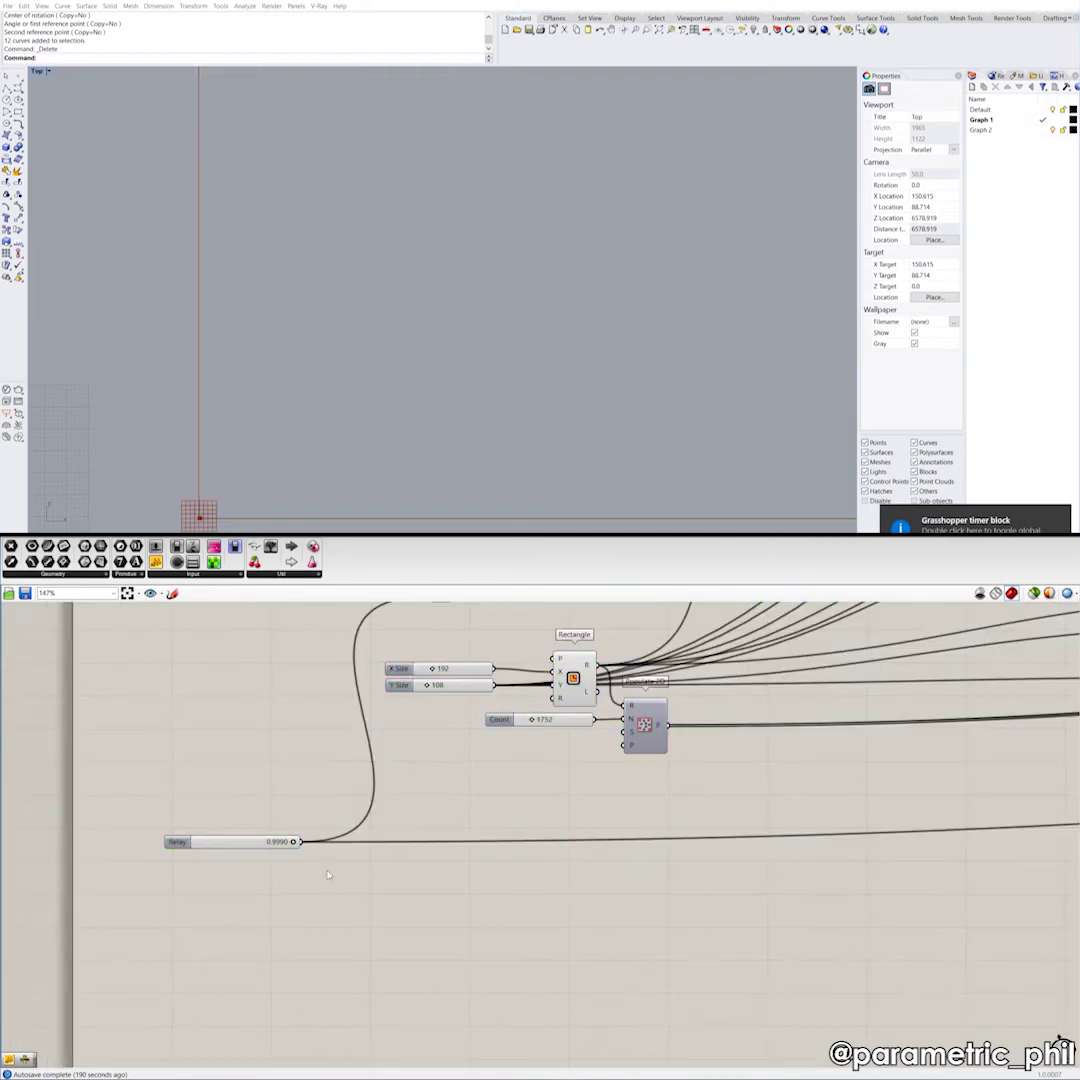
Step: Disable the components in the small purple group that feeds the graph component near the end of the definition
scroll(306, 862, "down", 6)
right_click_drag(393, 879, 308, 810)
right_click_drag(611, 834, 523, 822)
right_click_drag(760, 784, 613, 815)
scroll(613, 815, "up", 3)
left_click_drag(627, 856, 455, 782)
right_click(446, 840)
left_click(490, 873)
left_click(487, 880)
Step: Set the Relay slider to 0.0193 to bring the circle pattern into the rectangle
scroll(487, 880, "down", 3)
right_click_drag(381, 846, 494, 839)
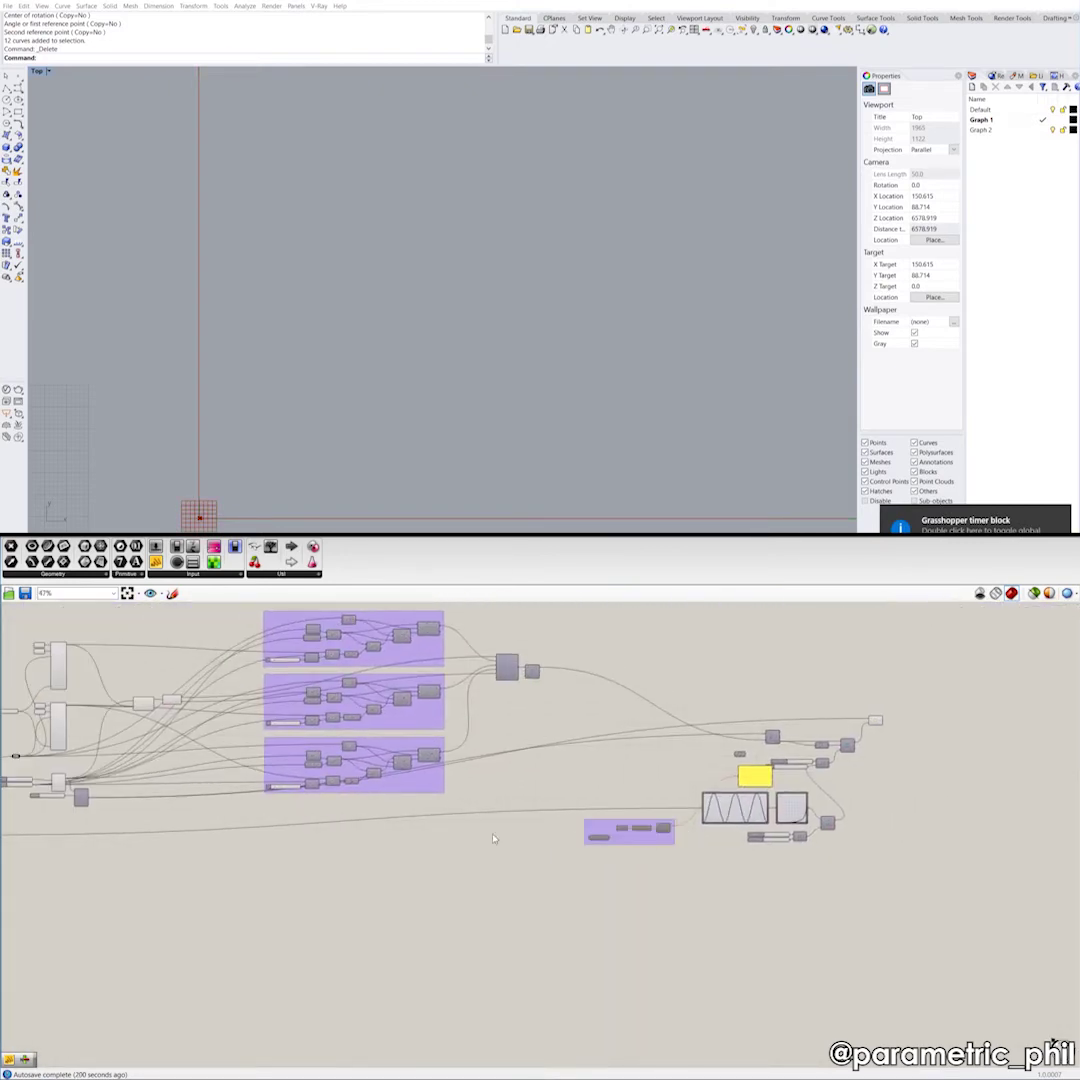
right_click_drag(155, 839, 386, 839)
scroll(164, 832, "up", 8)
right_click_drag(148, 822, 242, 822)
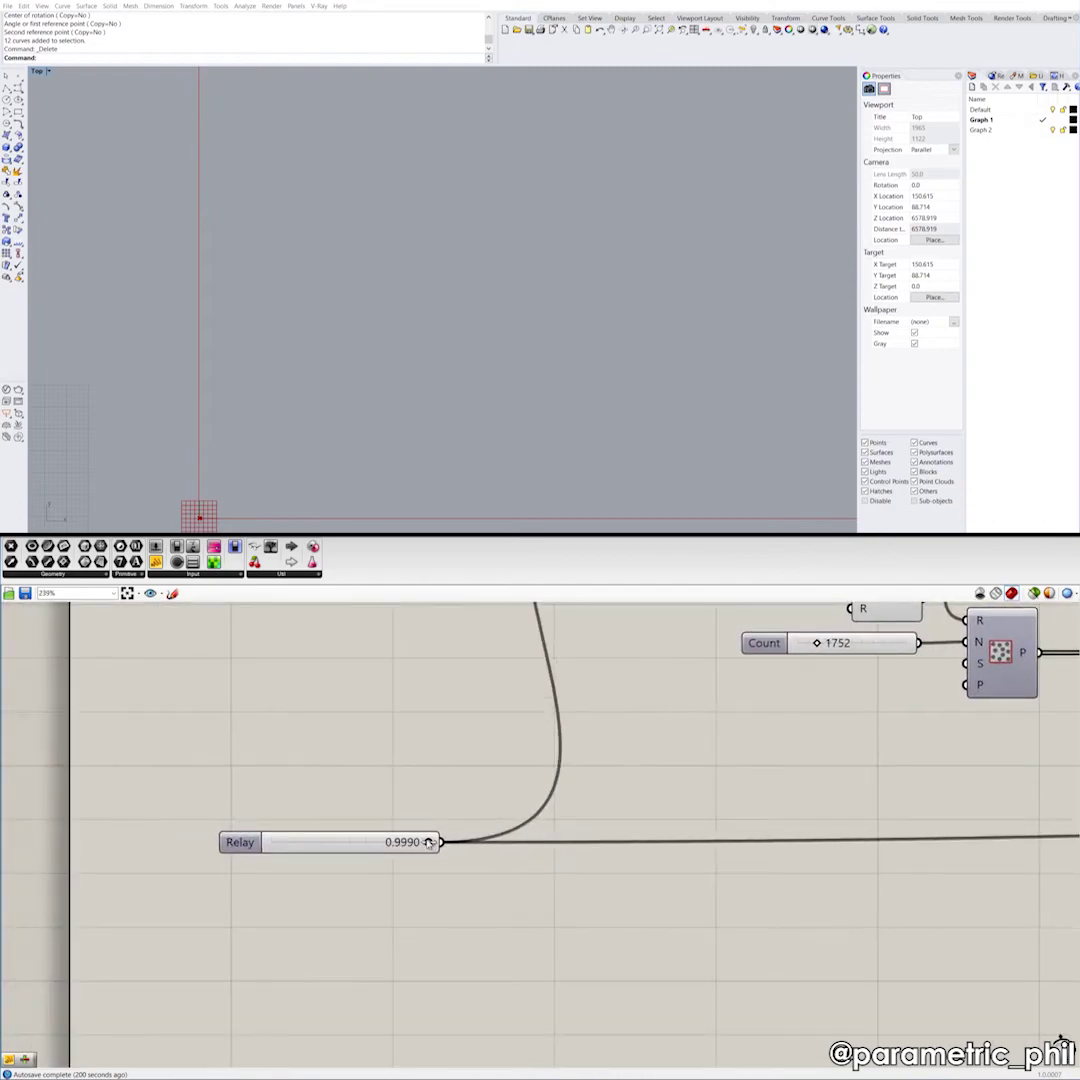
left_click_drag(429, 843, 301, 850)
scroll(665, 325, "down", 4)
right_click_drag(706, 325, 554, 325)
scroll(565, 318, "up", 4)
scroll(595, 319, "down", 4)
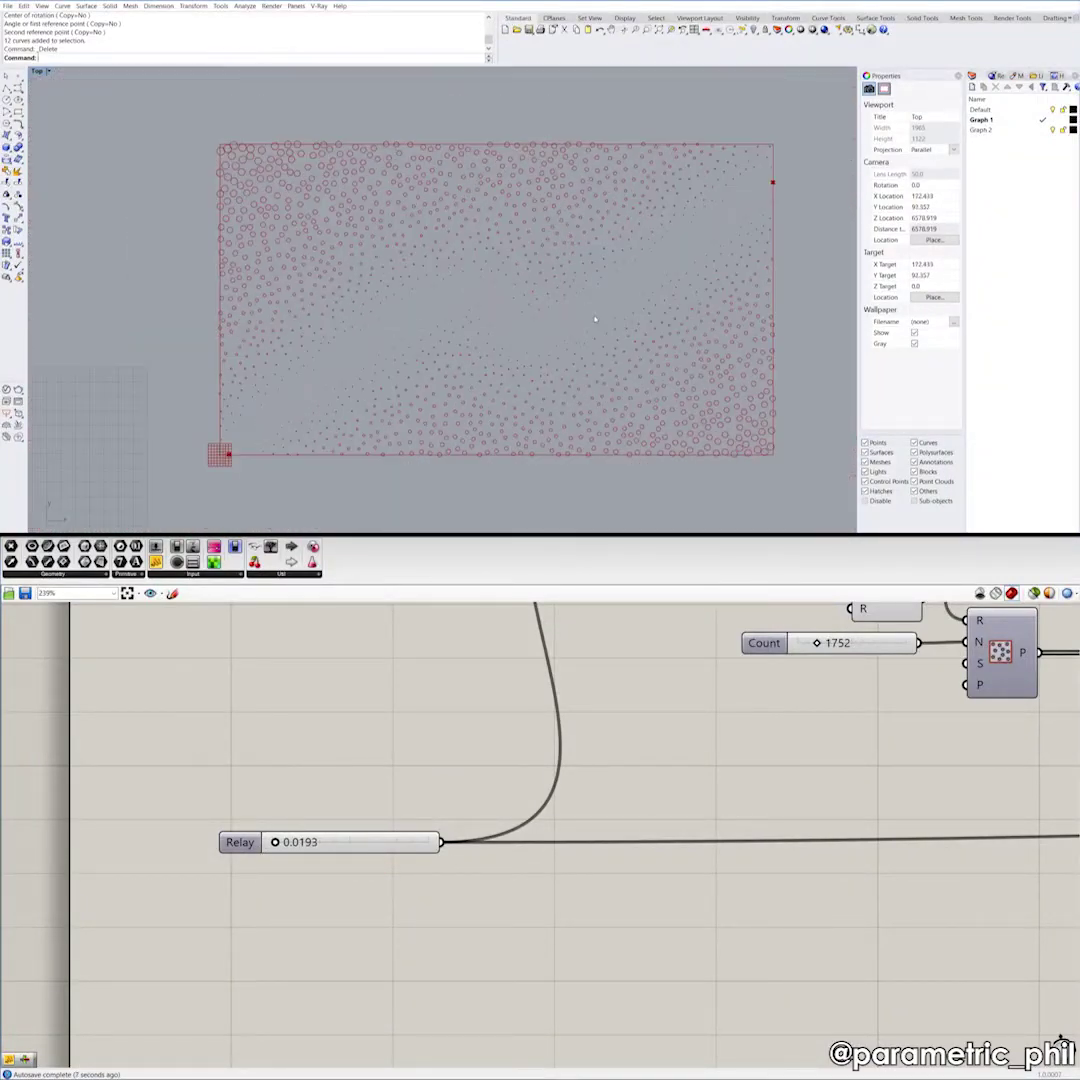
scroll(568, 318, "up", 2)
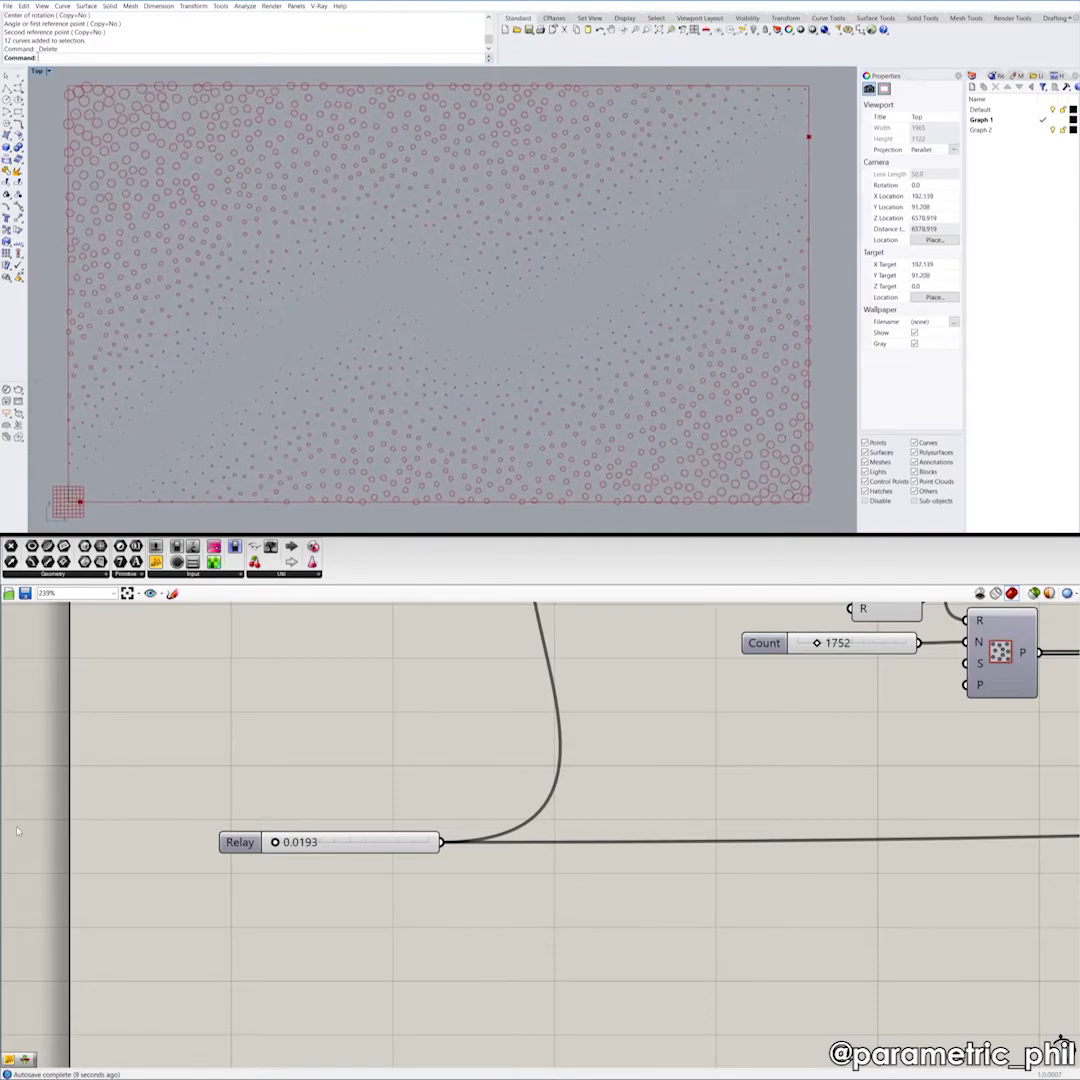
Step: Sweep the Relay slider back and forth through values such as 0.0484, 0.2489 and 0.3602 to play the circle animation
left_click_drag(275, 856, 297, 851)
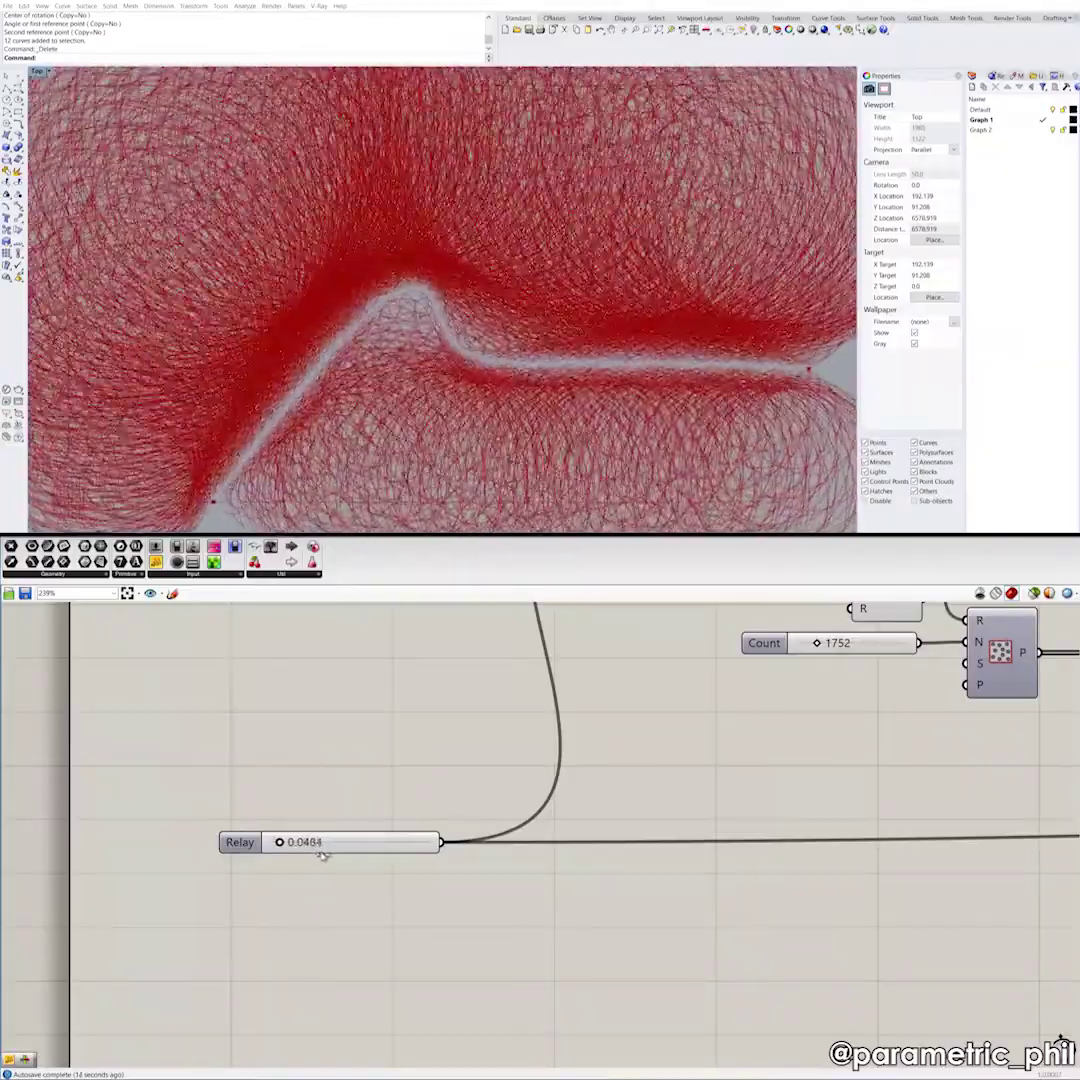
mouse_move(330, 857)
left_mouse_down()
mouse_move(547, 887)
mouse_move(499, 863)
mouse_move(310, 843)
left_mouse_up()
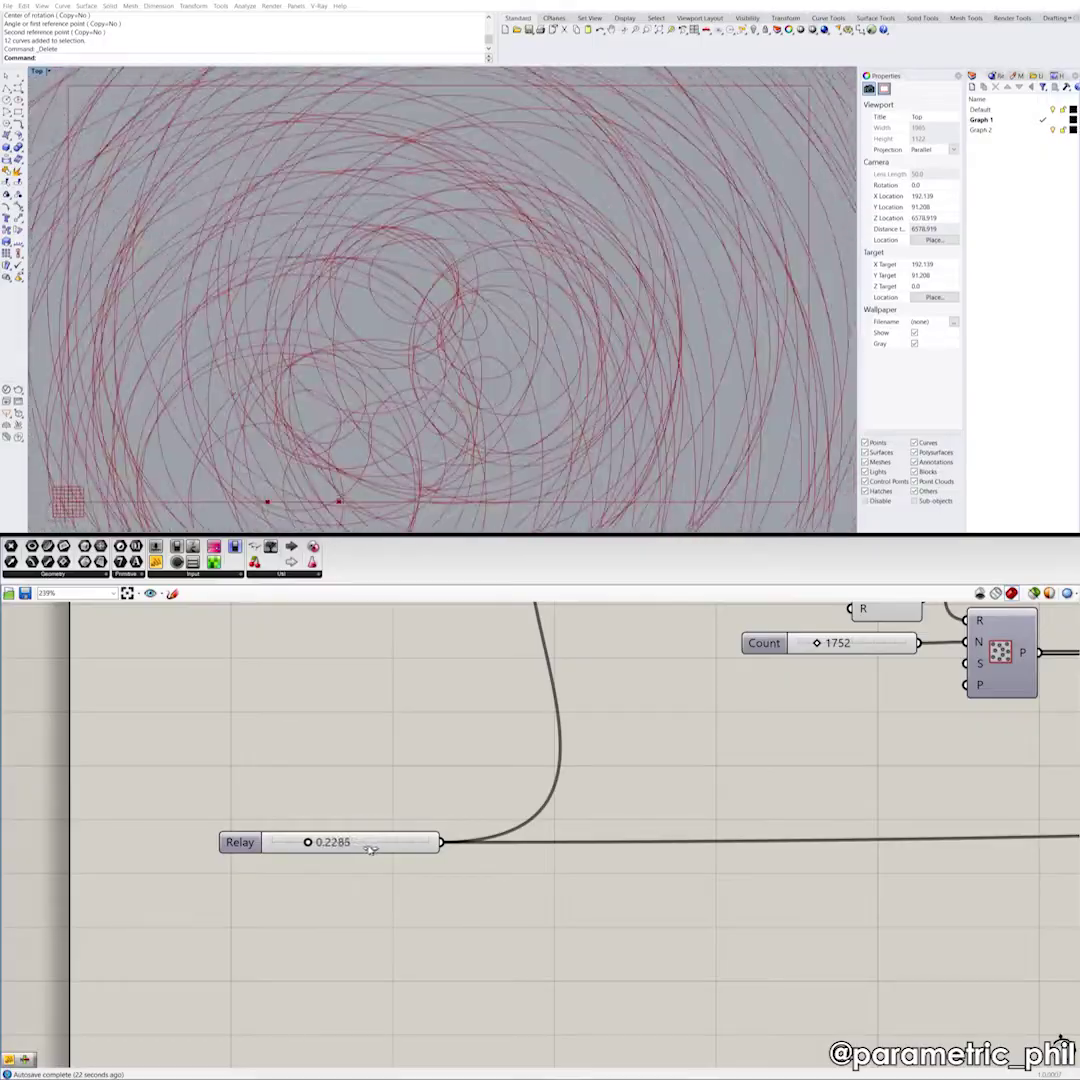
left_click_drag(379, 849, 390, 850)
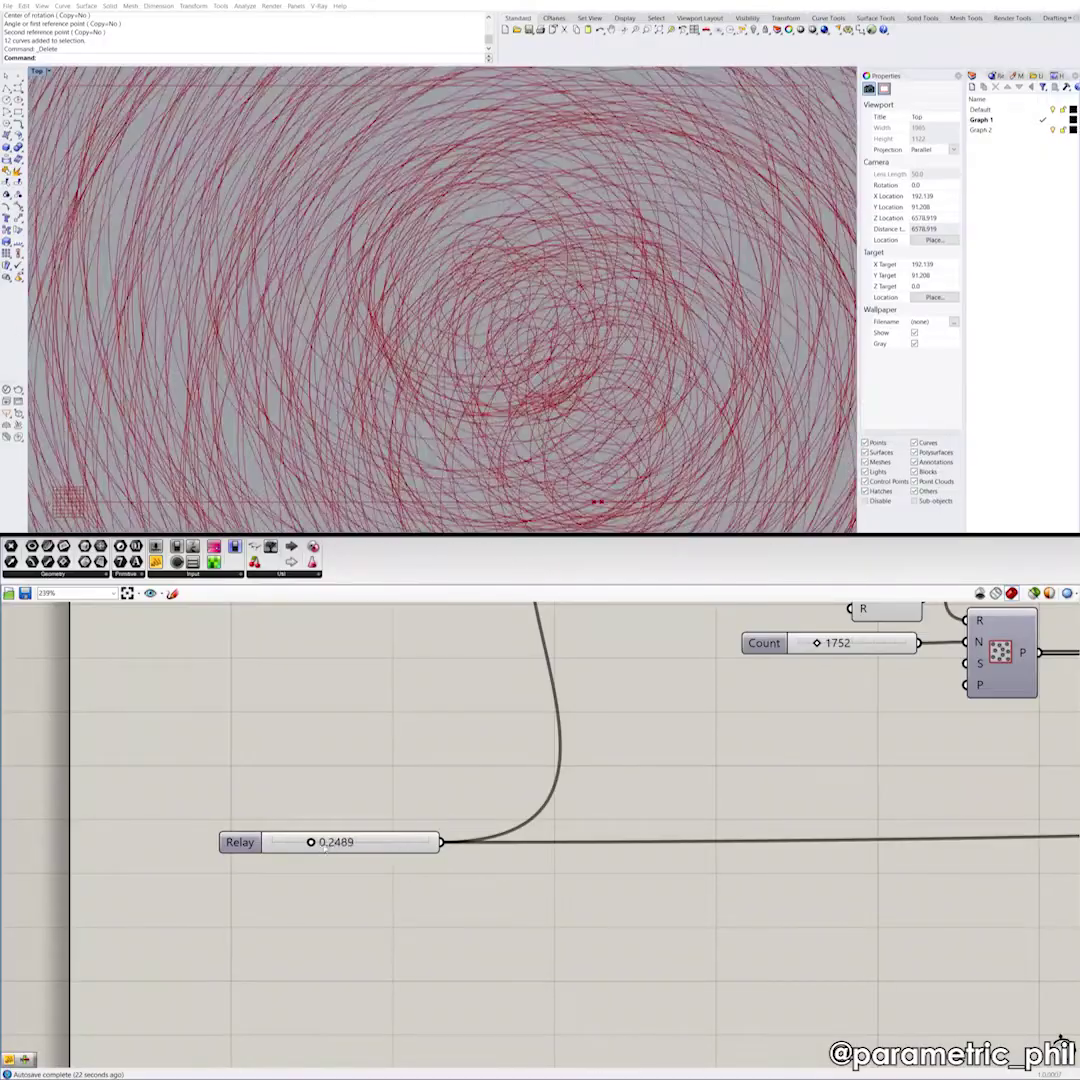
left_click_drag(350, 848, 535, 880)
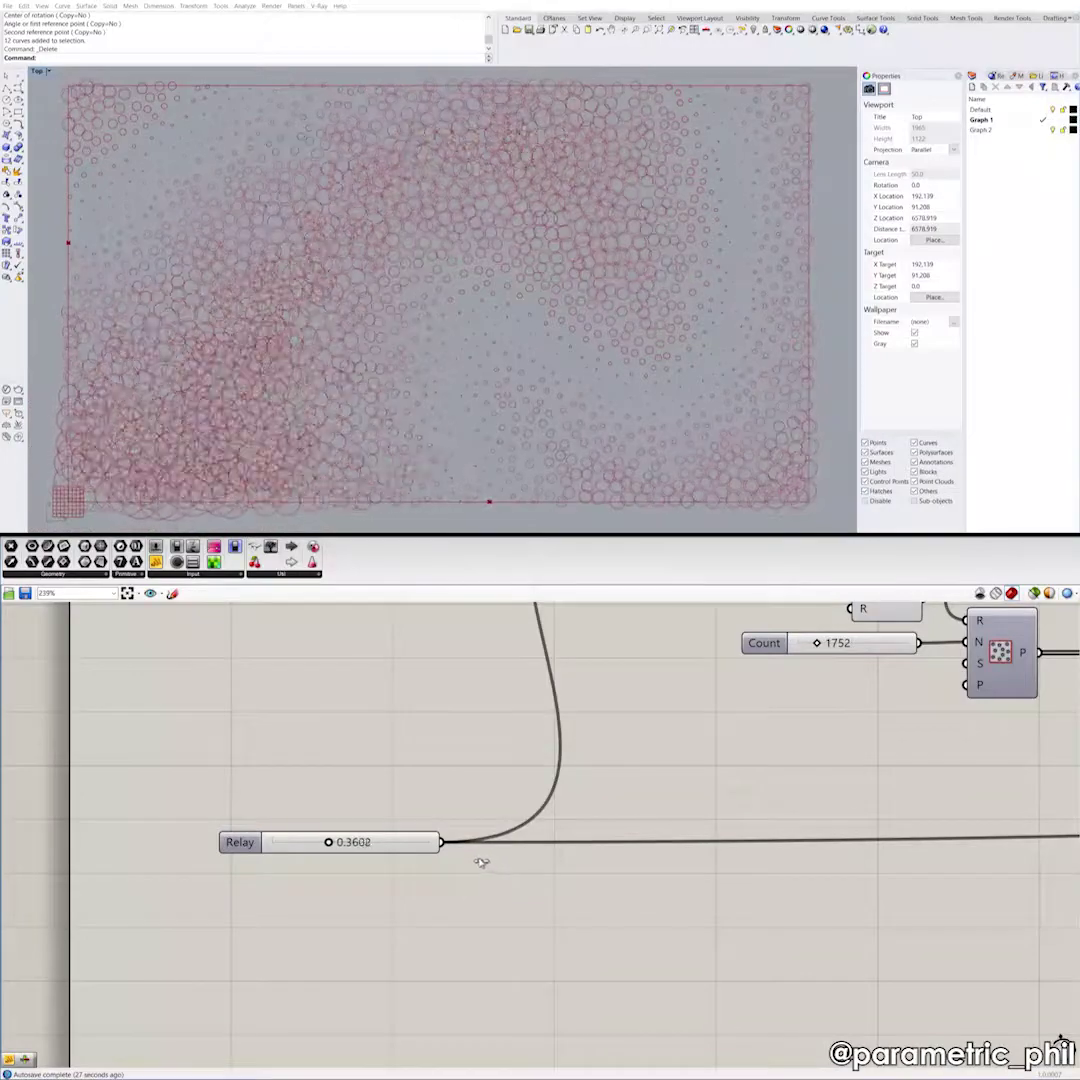
left_click_drag(446, 853, 344, 853)
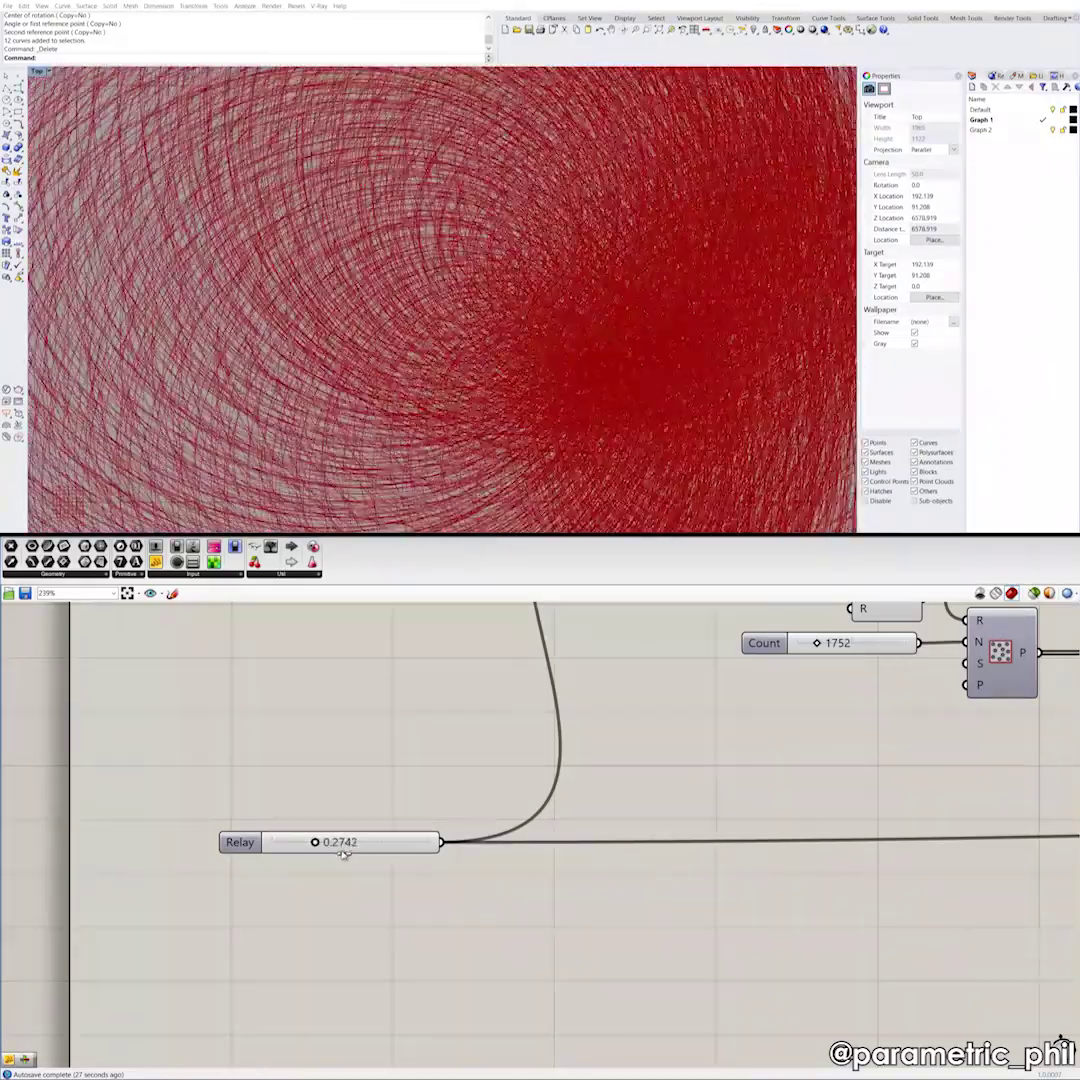
Step: Bring the Relay slider back down to about 0.04
scroll(371, 769, "down", 5)
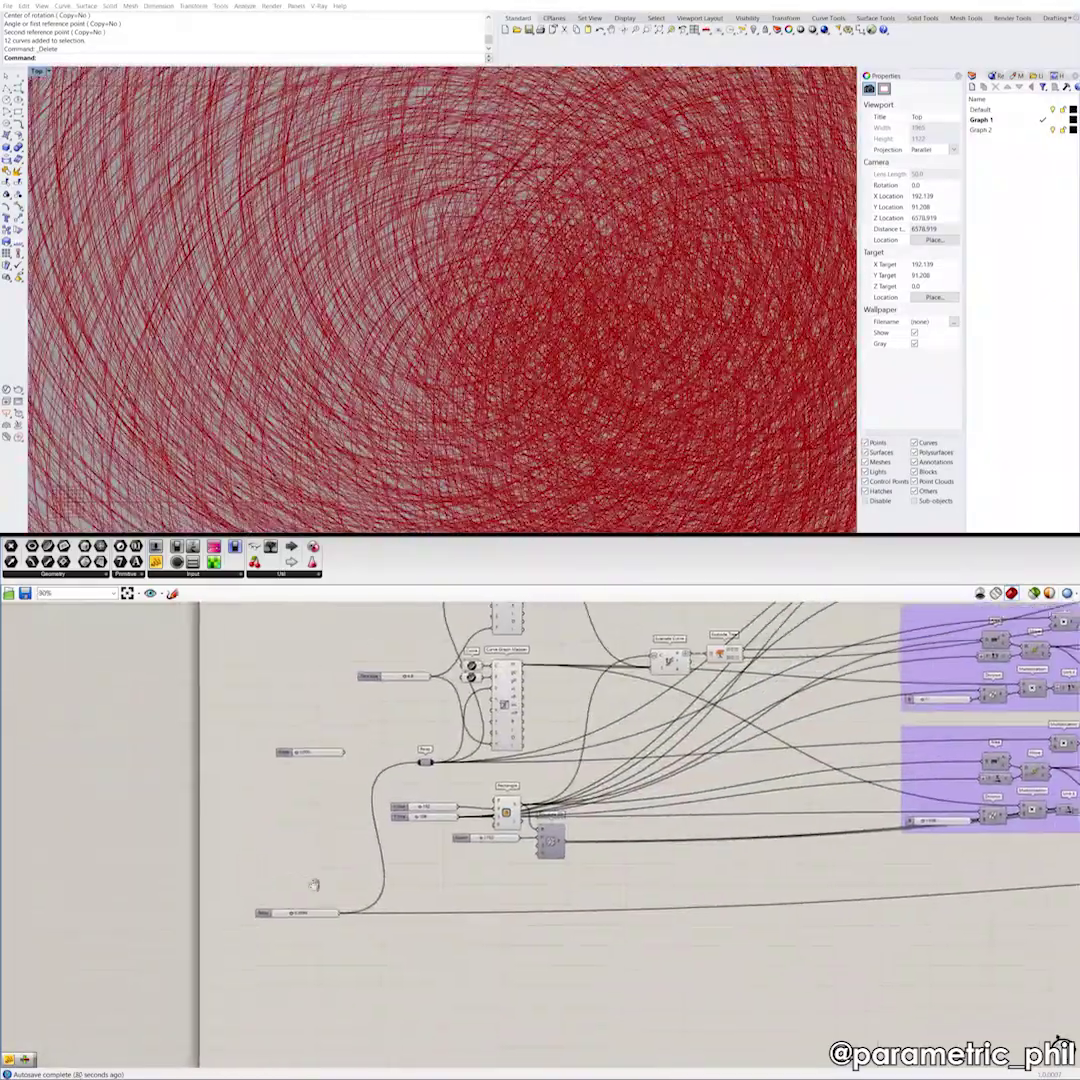
scroll(339, 860, "down", 2)
scroll(390, 866, "up", 5)
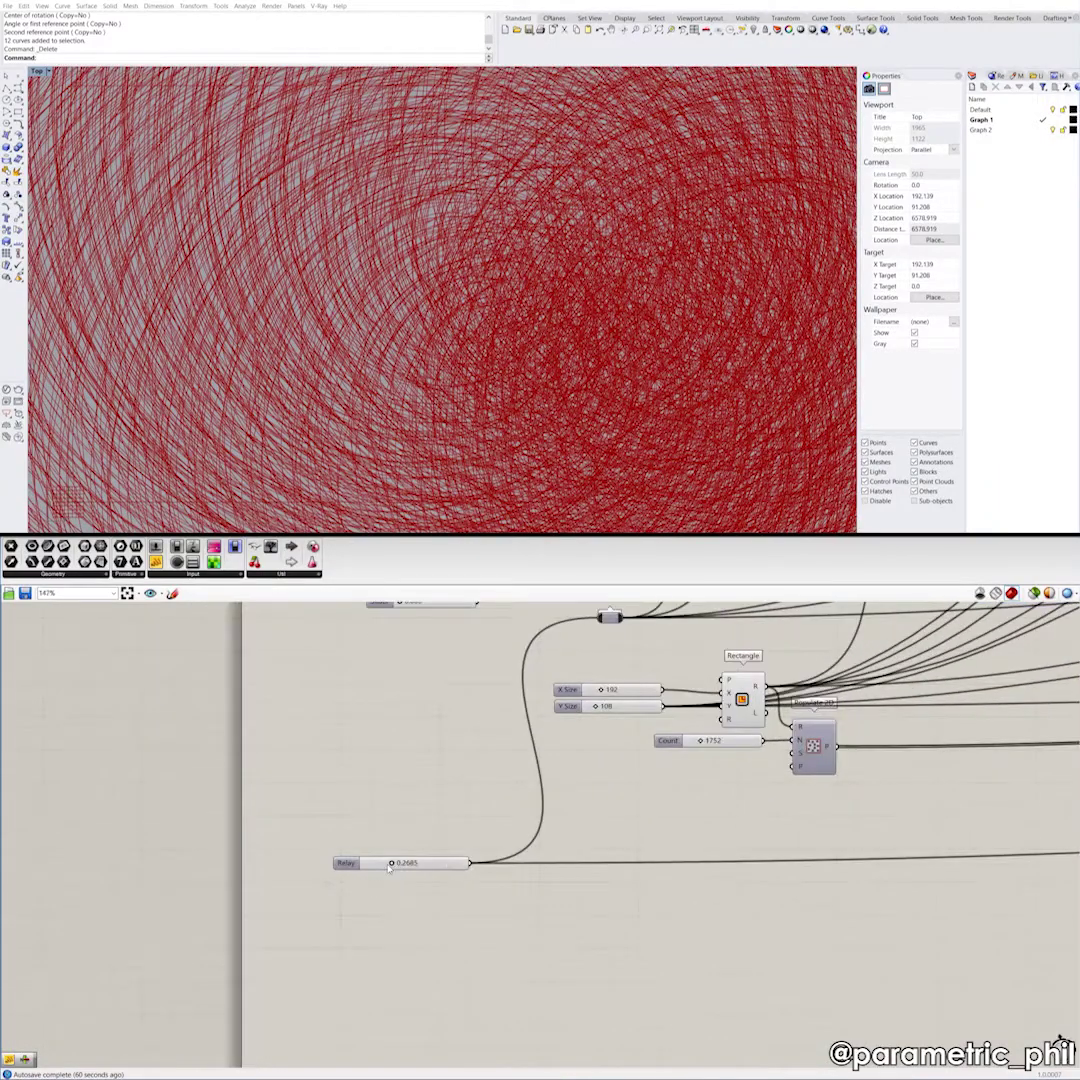
left_click_drag(390, 866, 371, 866)
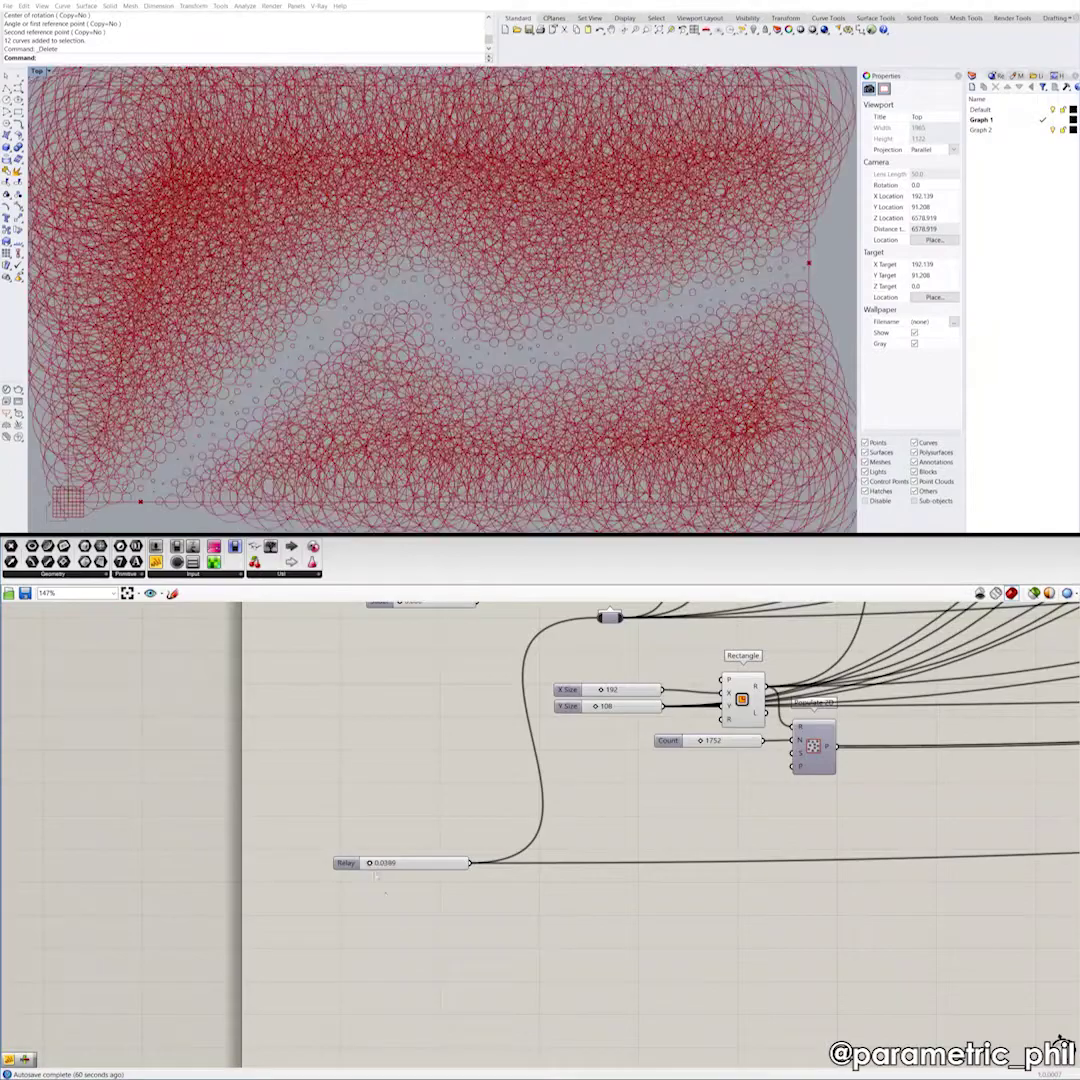